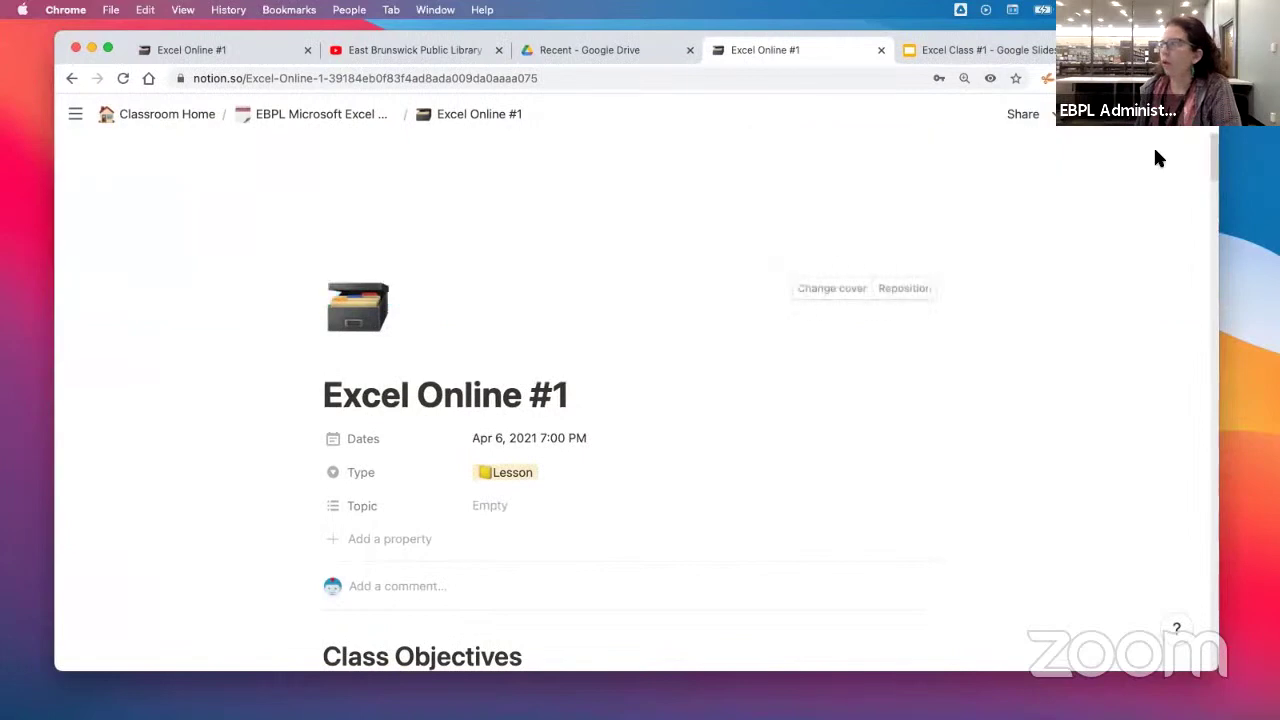
Increase the browser zoom of the Excel Online #1 lesson page to 125%.
left_click(1203, 78)
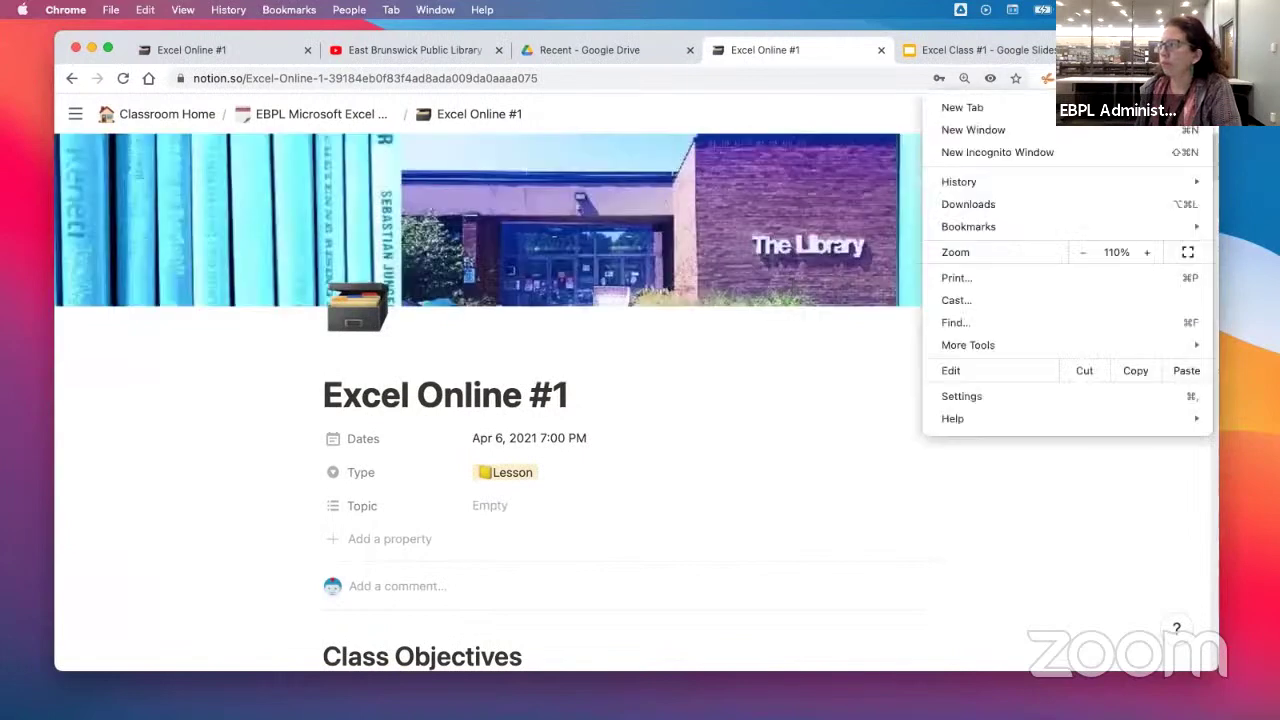
left_click(1147, 252)
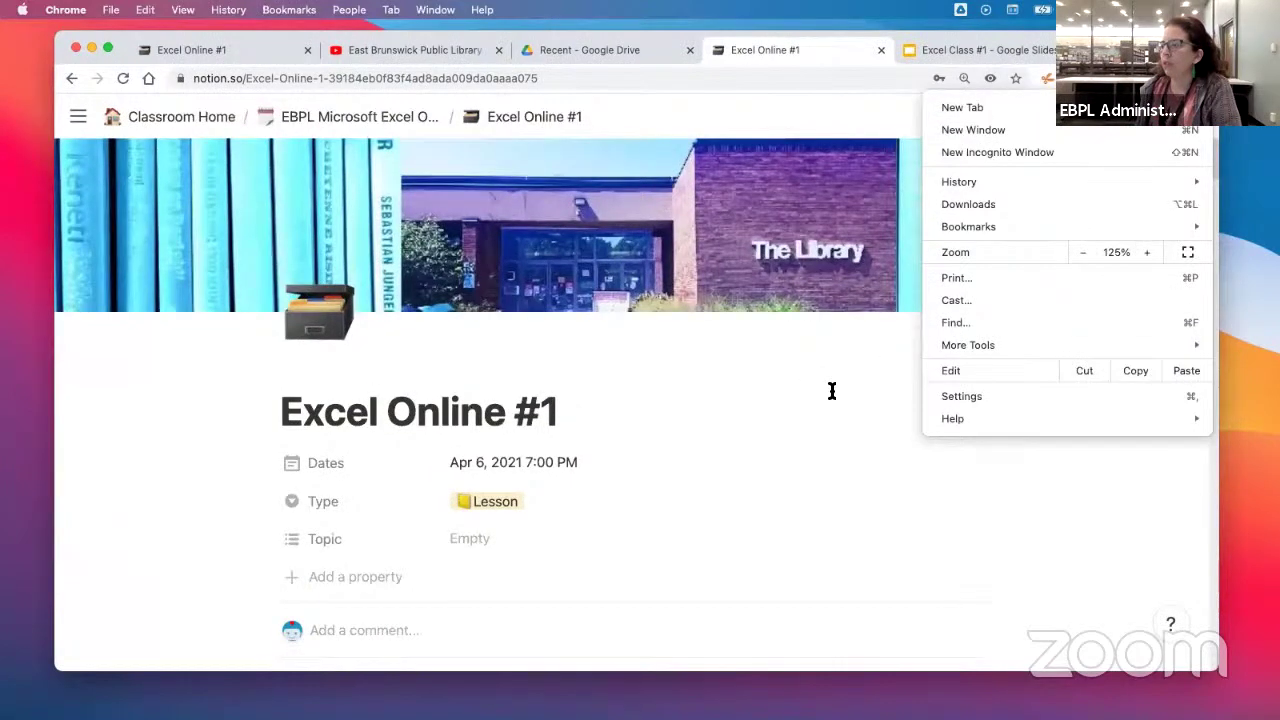
left_click(589, 383)
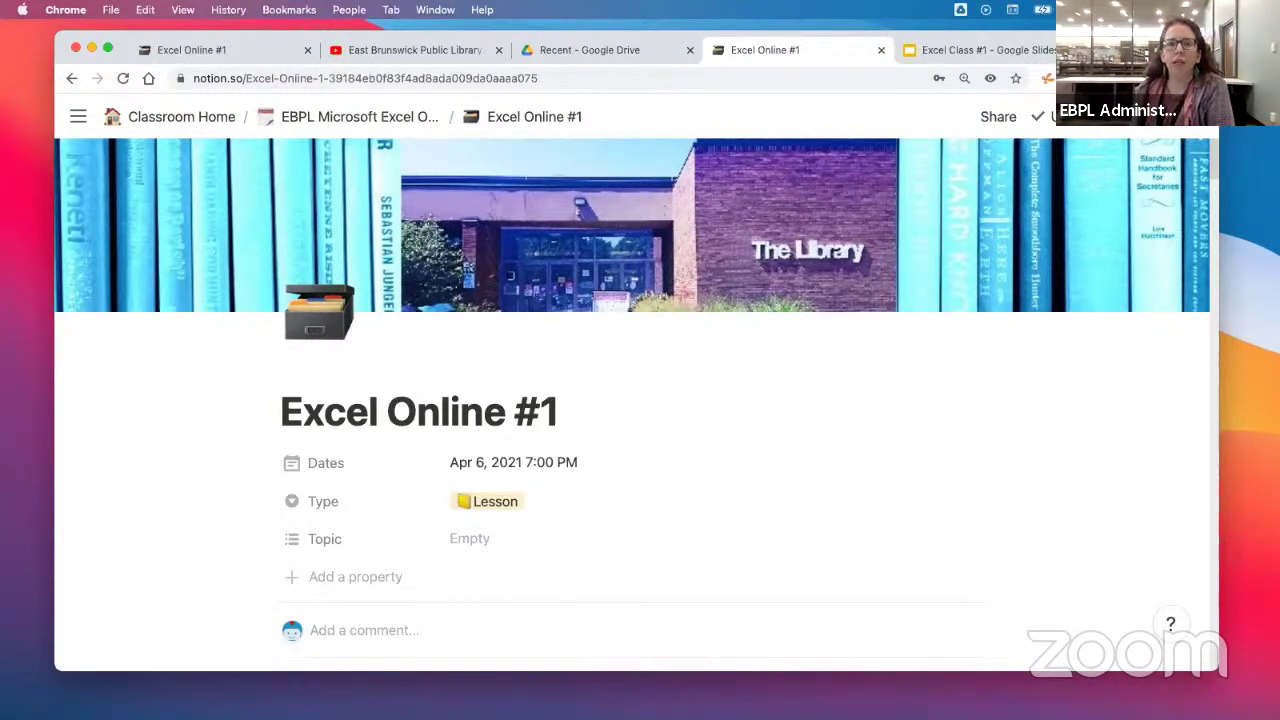
Skim the lesson page down to the Resources heading and return to the Class Objectives section.
scroll(737, 380, "down", 5)
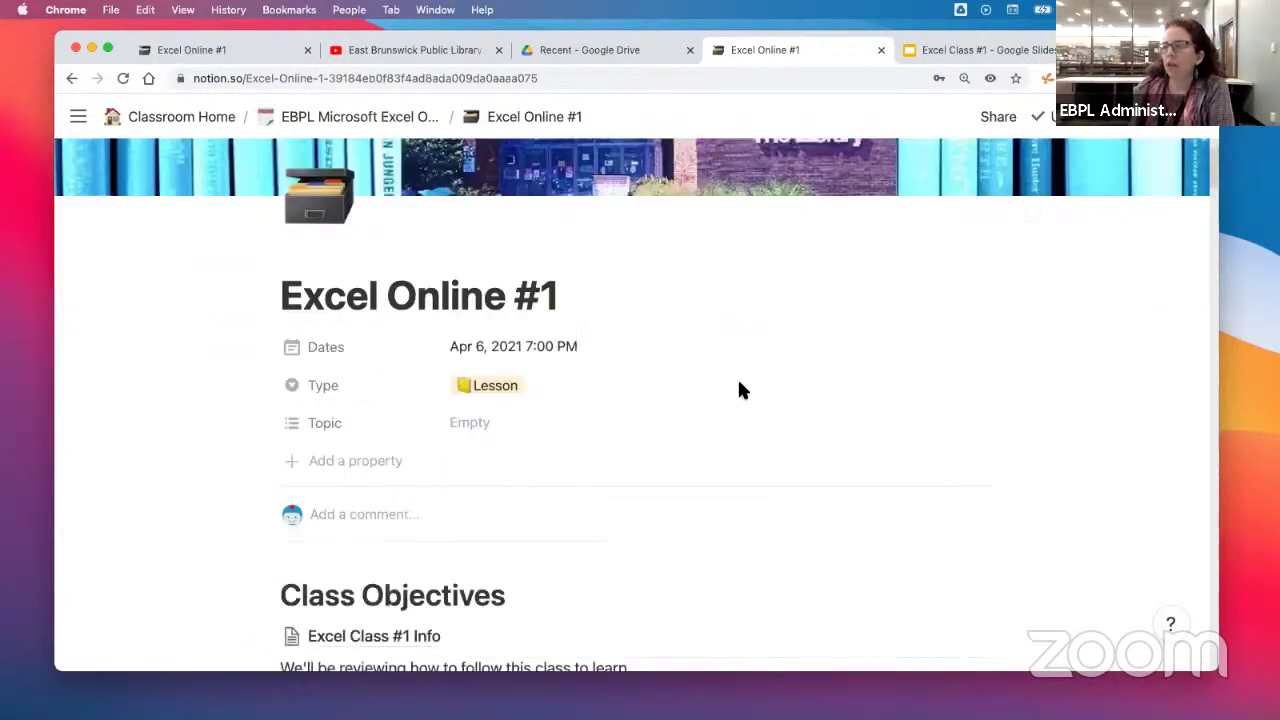
scroll(740, 390, "down", 10)
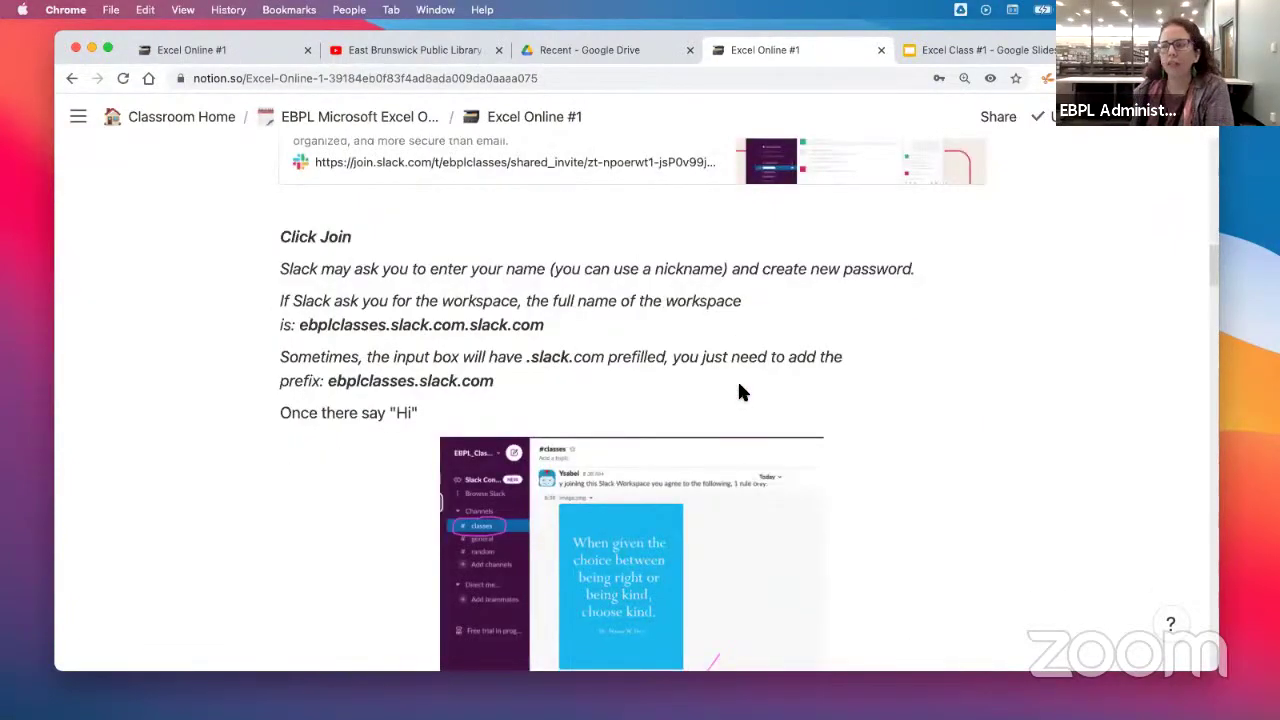
scroll(740, 392, "down", 10)
scroll(740, 392, "down", 15)
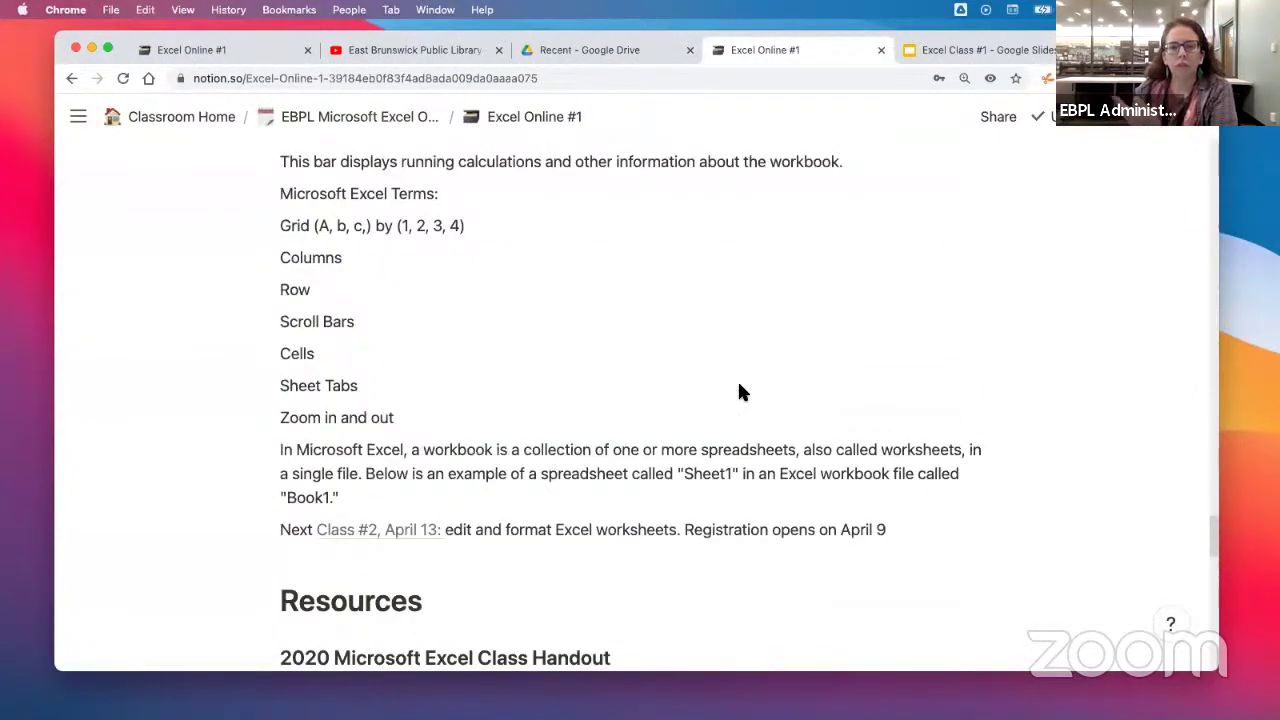
scroll(740, 392, "up", 15)
scroll(738, 388, "up", 15)
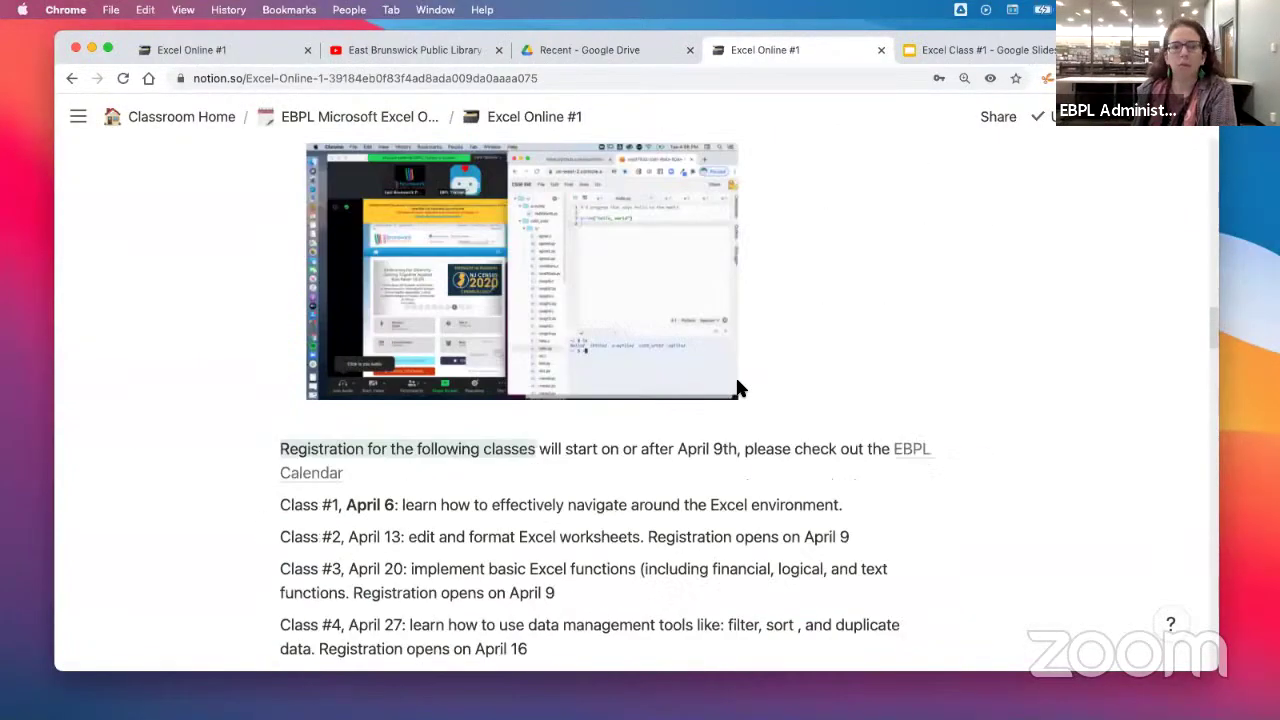
scroll(737, 388, "up", 10)
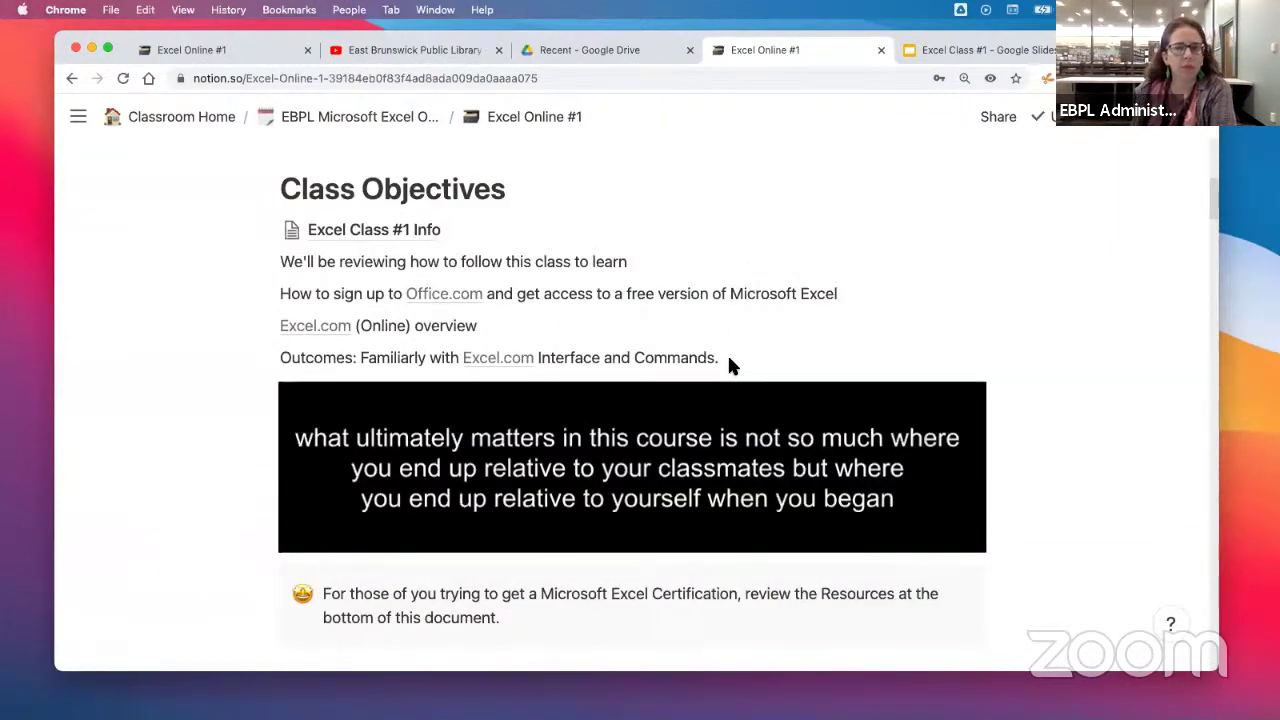
scroll(724, 355, "up", 1)
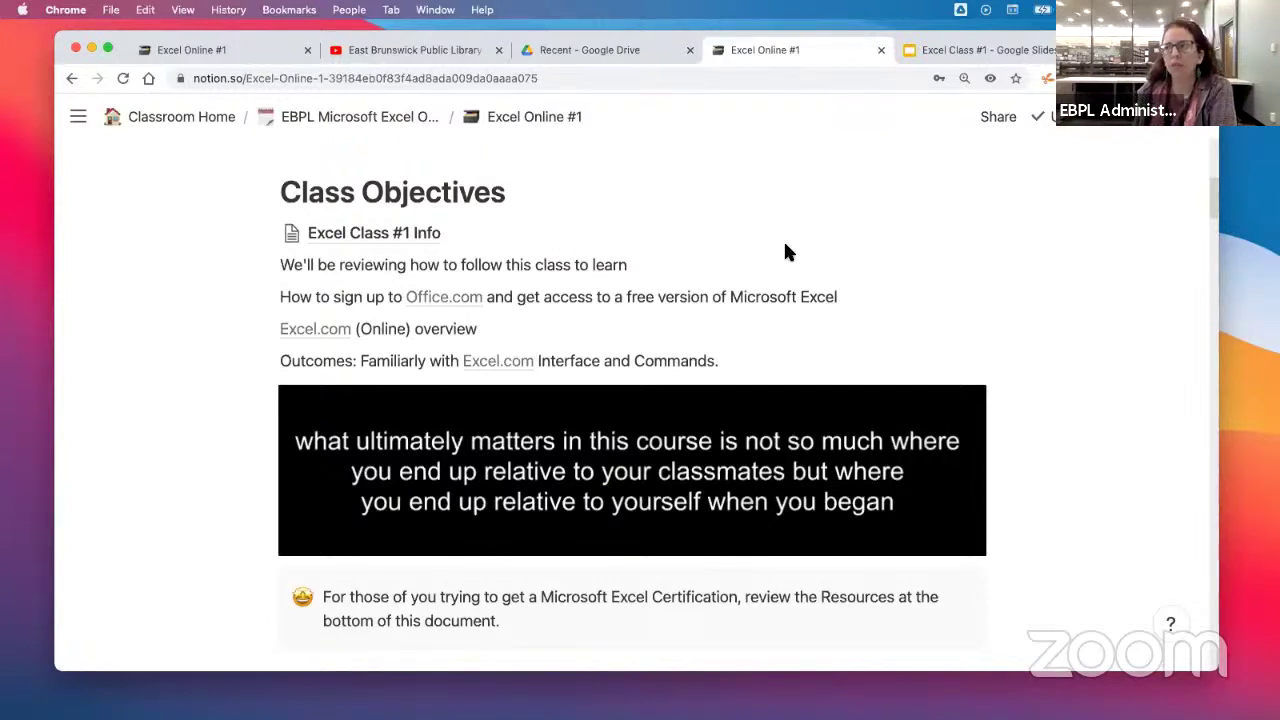
Read through the Class Objectives, the certification note and the Activity section on class participation and Slack.
scroll(929, 266, "down", 1)
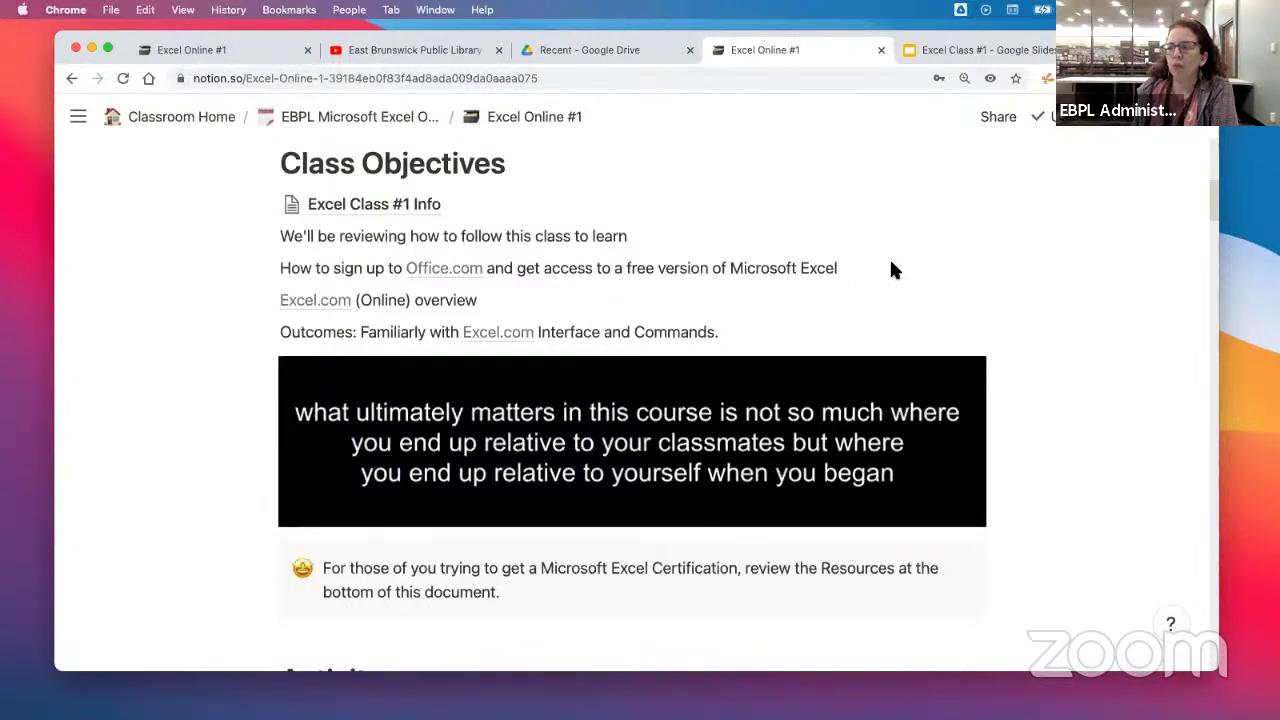
scroll(893, 270, "down", 1)
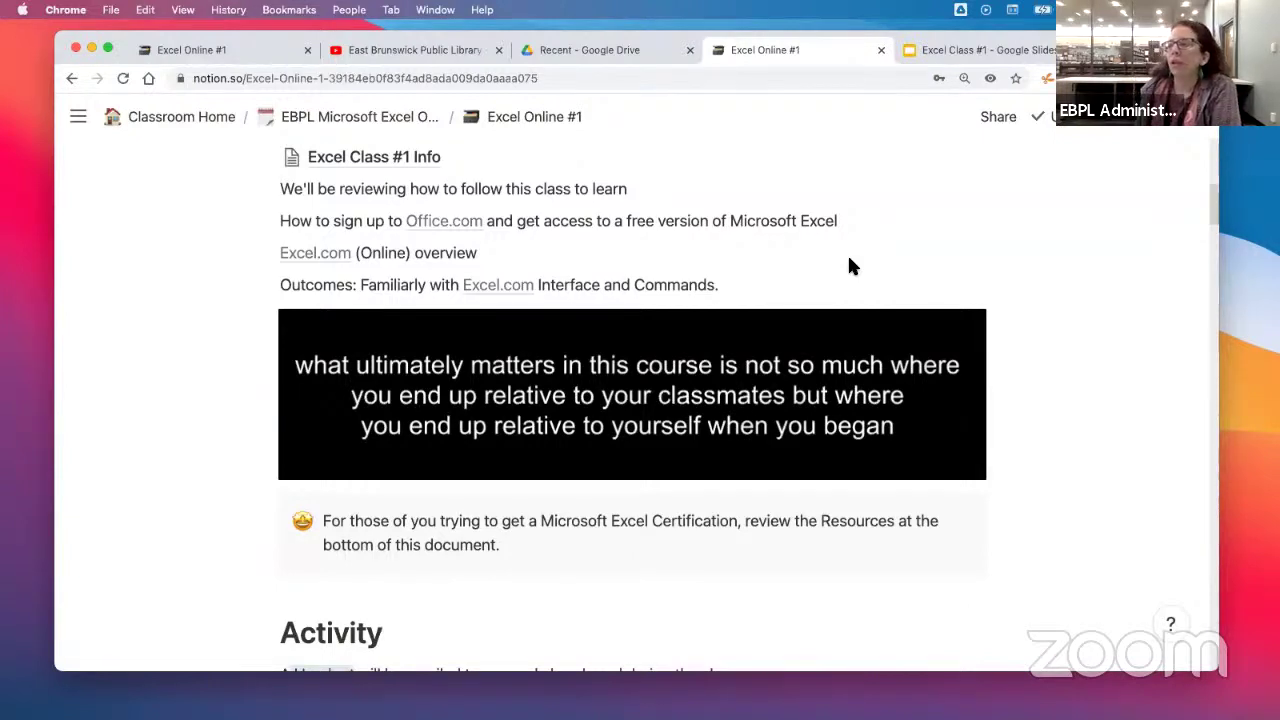
scroll(1100, 340, "down", 2)
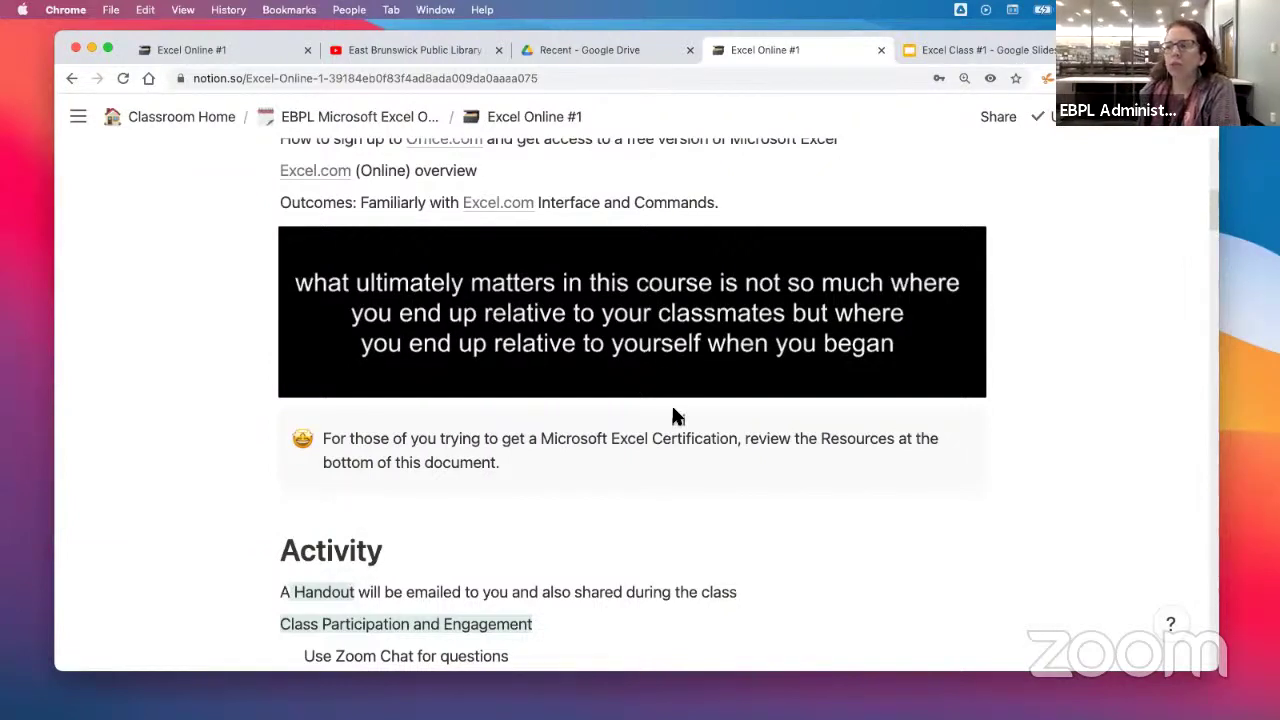
scroll(671, 410, "down", 1)
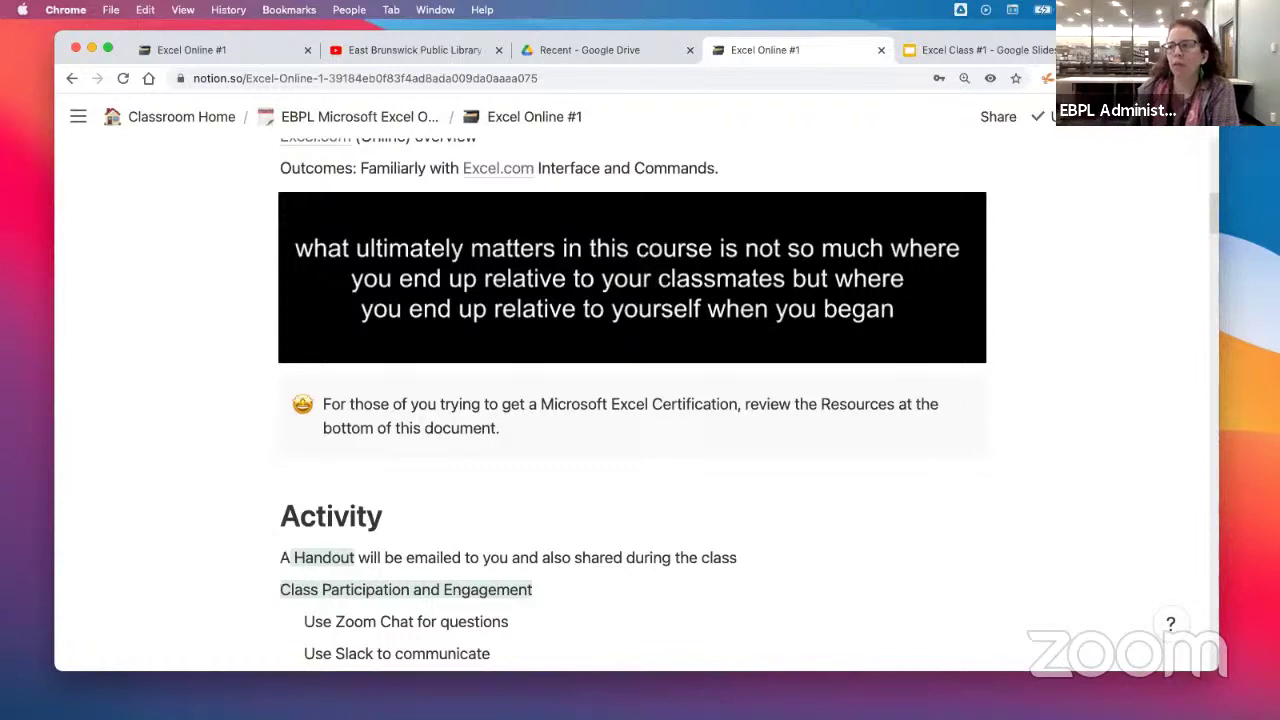
scroll(797, 418, "down", 2)
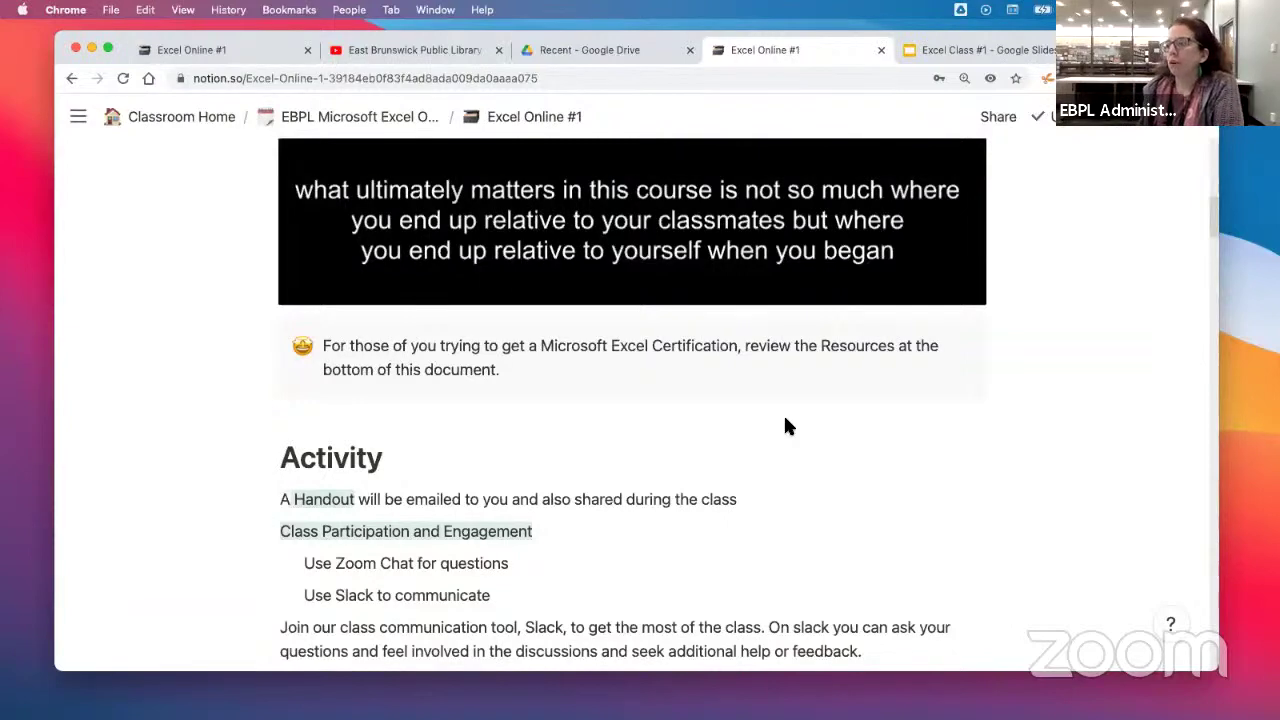
scroll(767, 418, "down", 5)
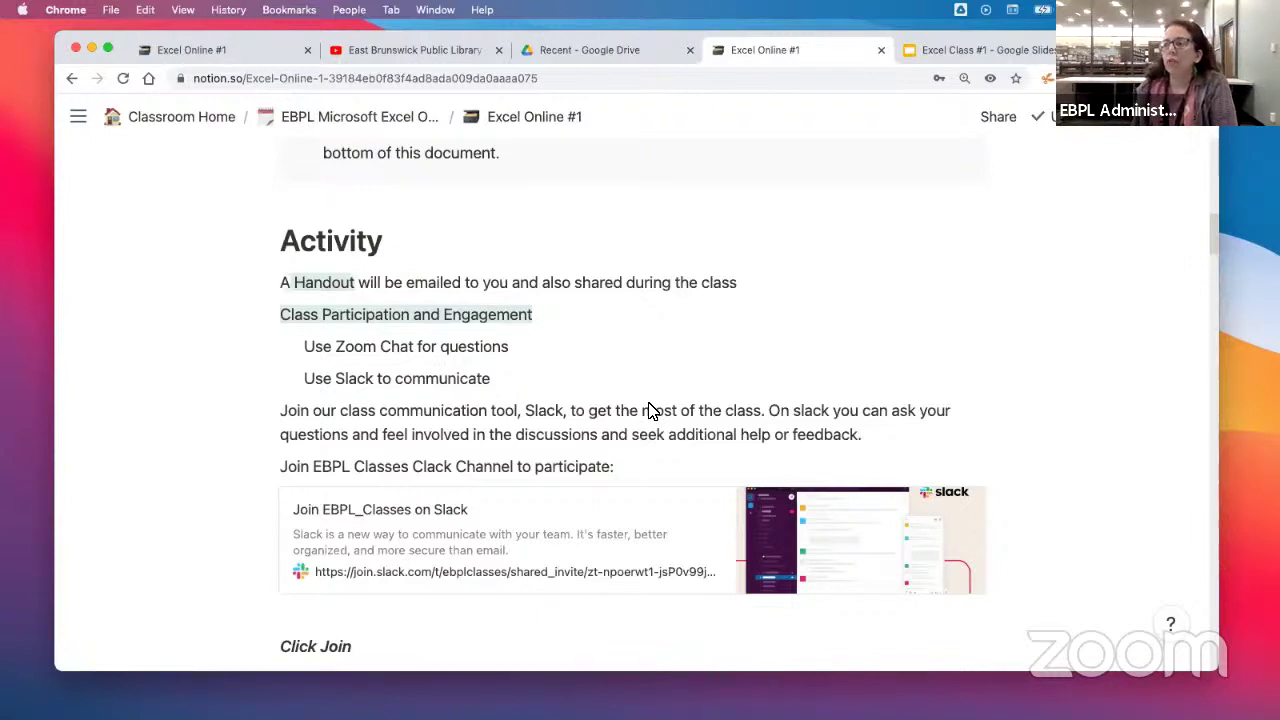
scroll(648, 410, "down", 1)
scroll(538, 347, "down", 1)
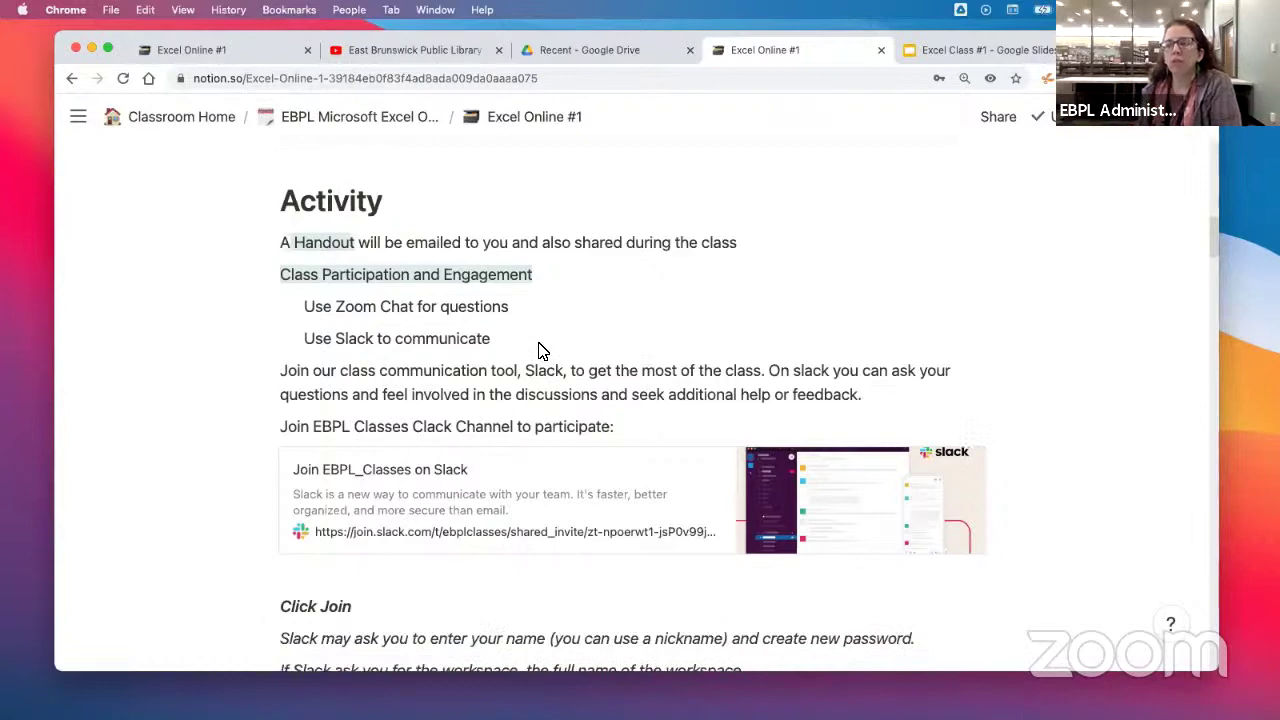
scroll(548, 350, "down", 2)
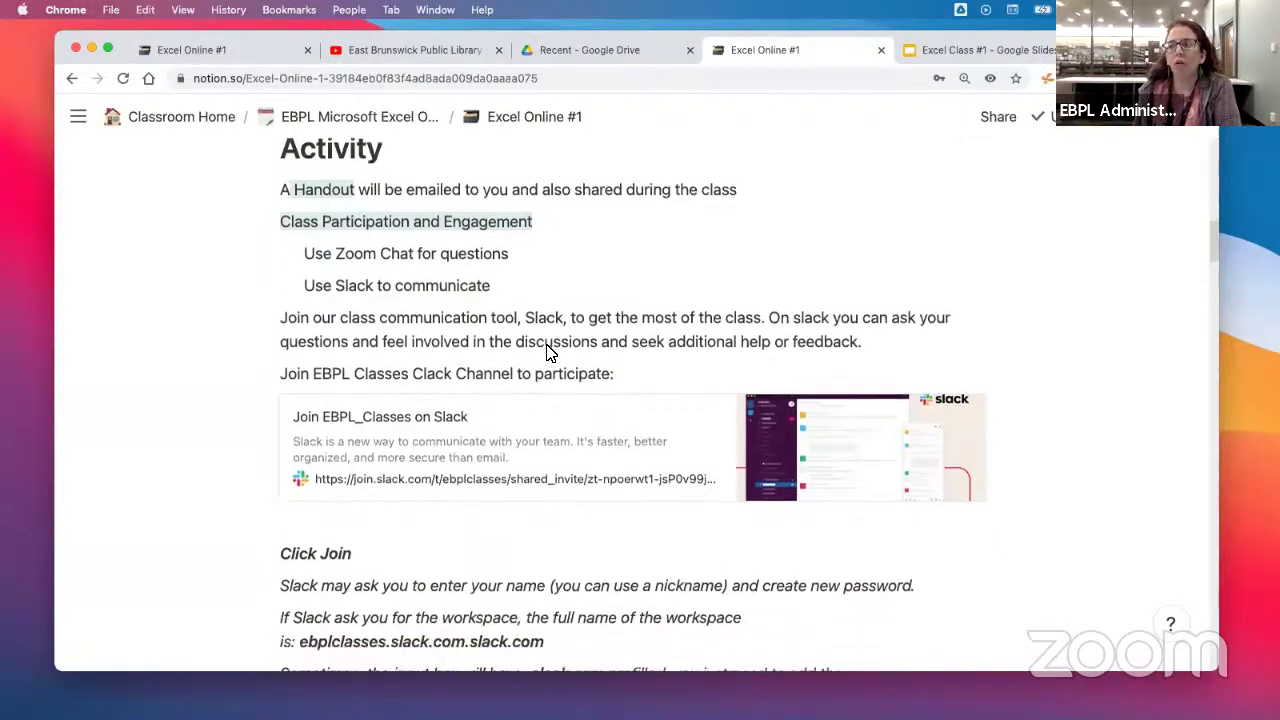
scroll(550, 352, "down", 2)
scroll(556, 330, "up", 1)
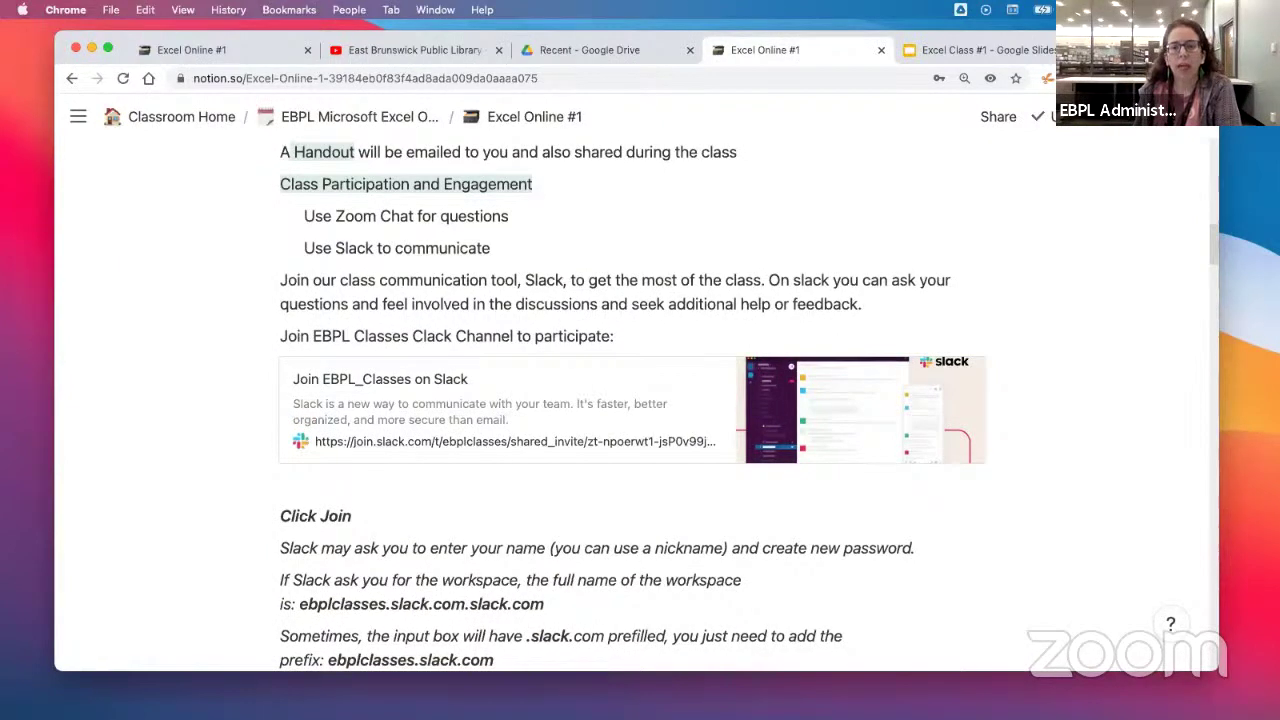
Switch to Slack to show the #classes channel, move its window lower, and return to the lesson page in Chrome.
key("super+Tab")
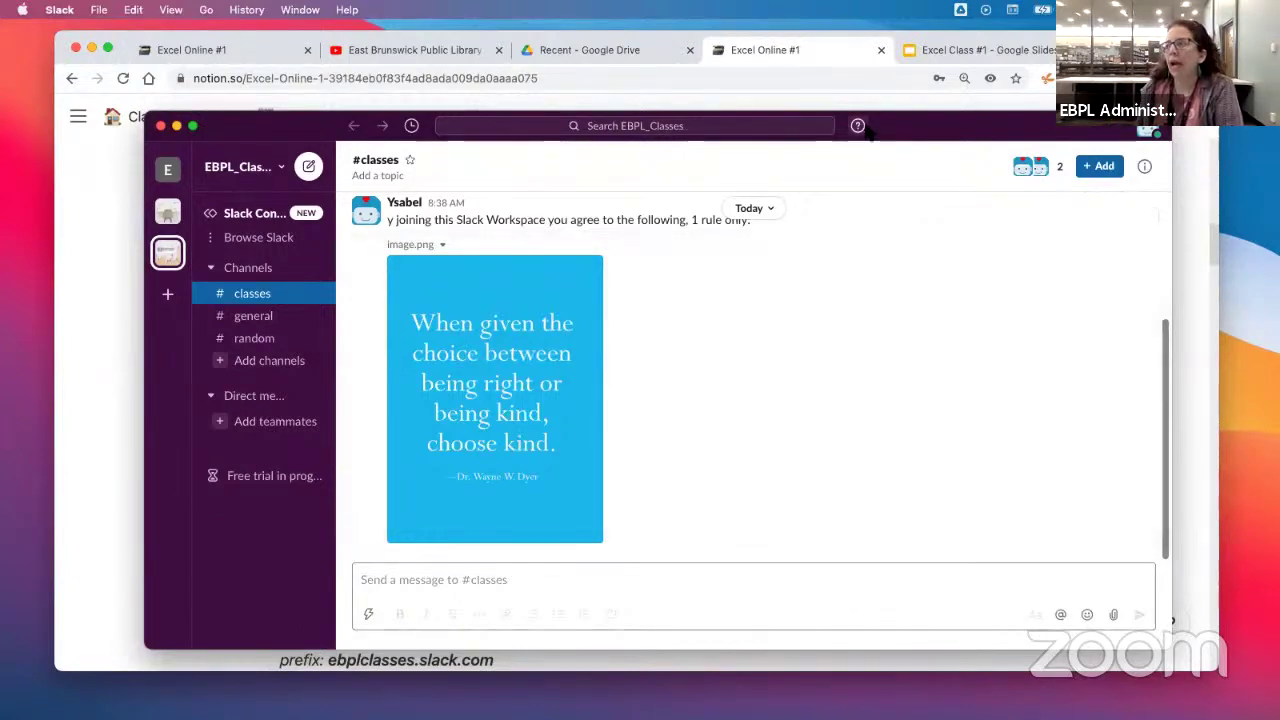
left_click_drag(876, 128, 812, 232)
left_click(785, 206)
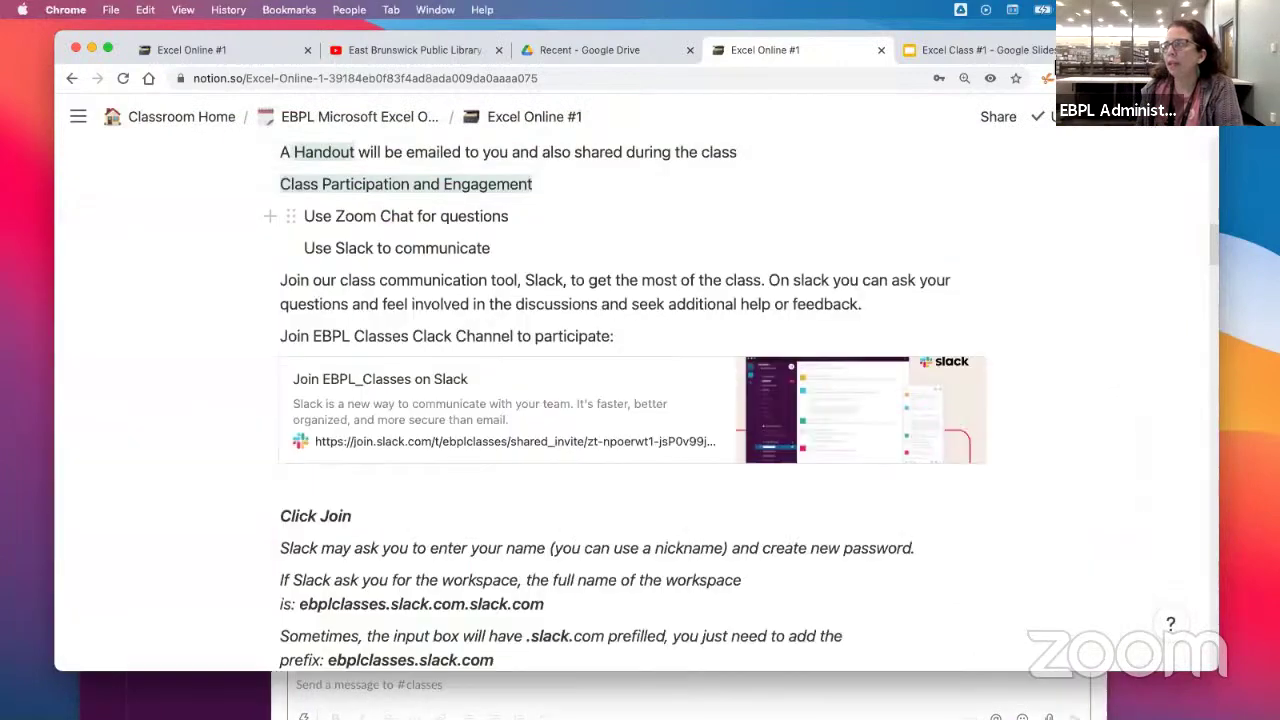
Review the EBPL_Classes Slack invitation and the joining instructions below it, including the workspace name.
scroll(473, 405, "down", 1)
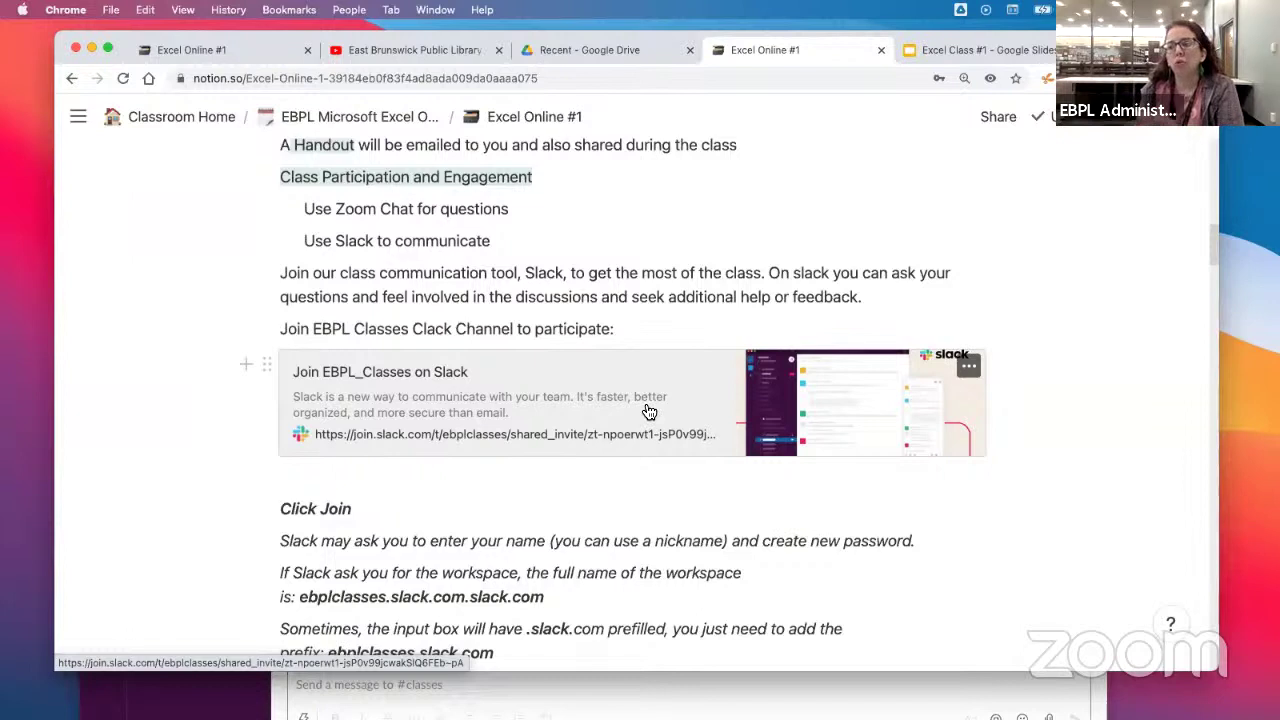
scroll(649, 411, "down", 3)
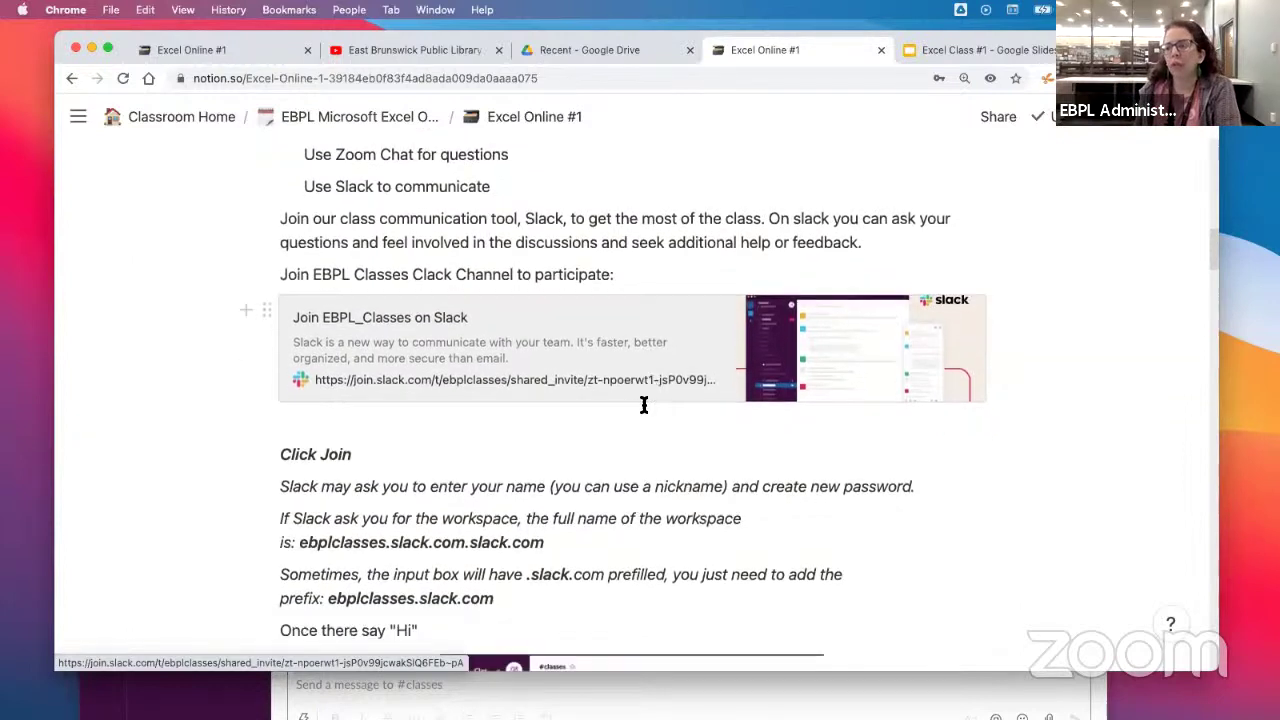
scroll(340, 475, "down", 1)
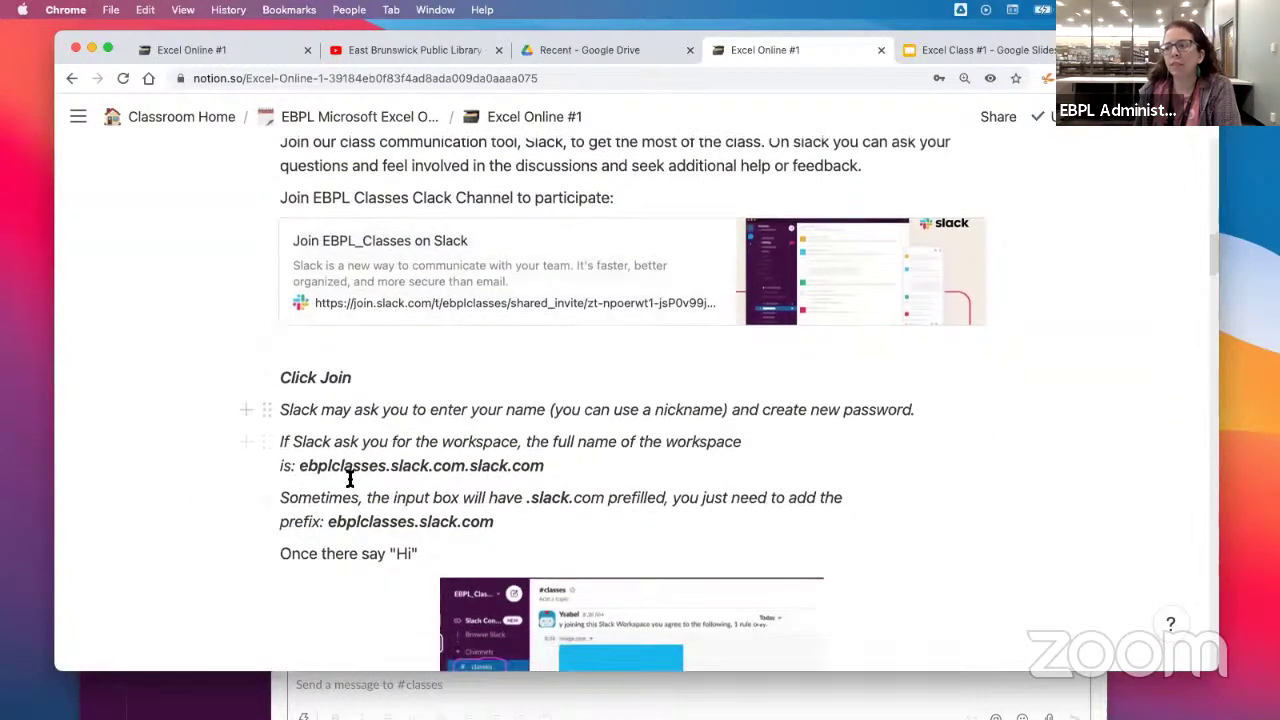
scroll(577, 520, "down", 3)
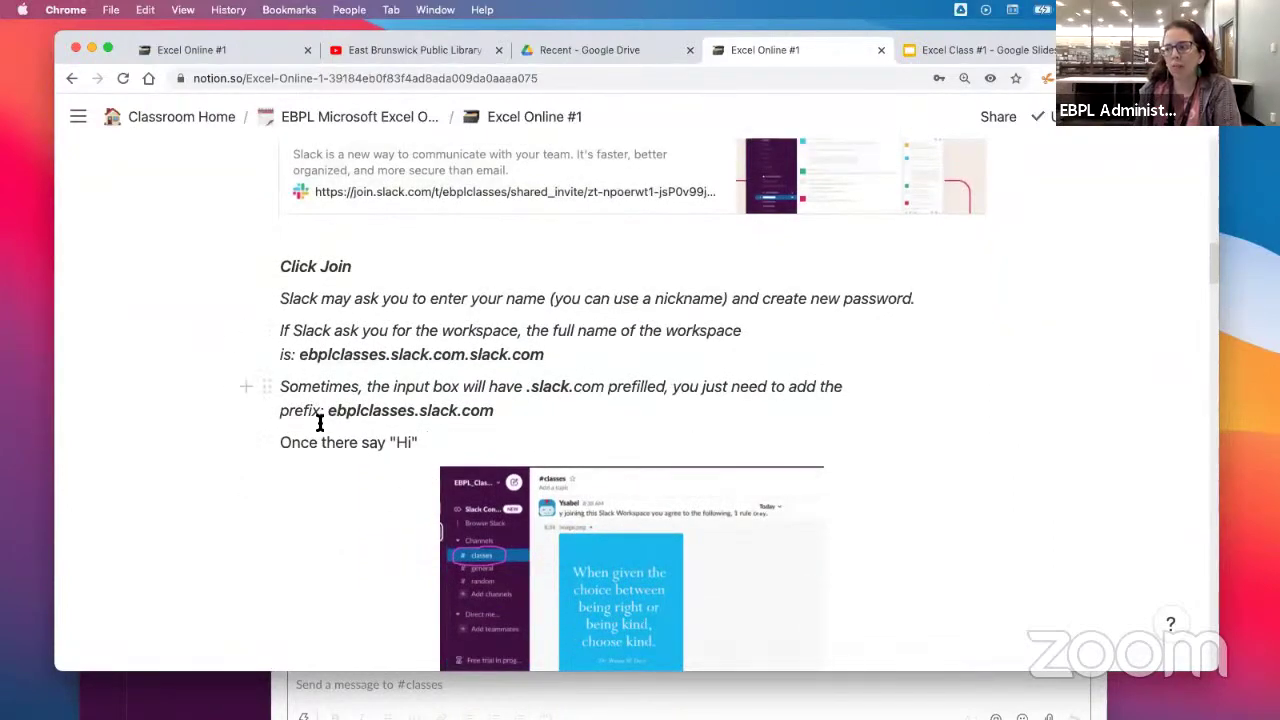
Switch to Slack and react to the new member's join message in #classes with the raised-hands emoji.
left_click(178, 706)
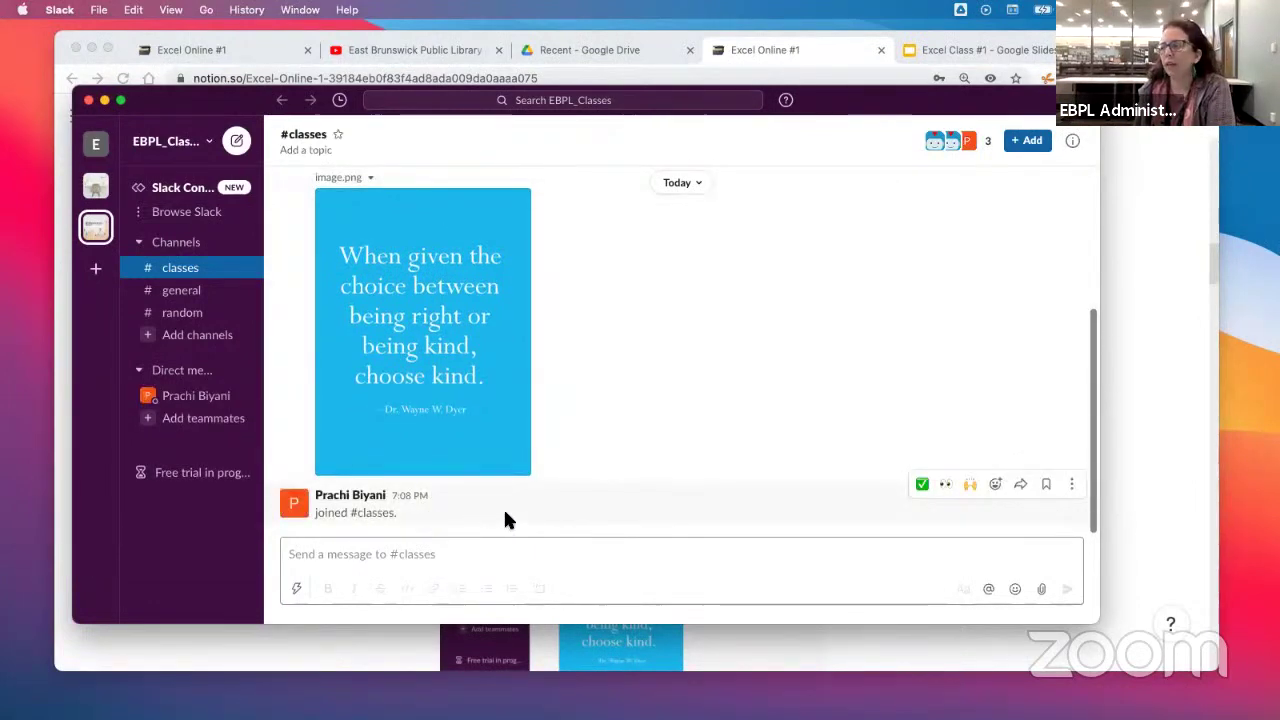
left_click(969, 486)
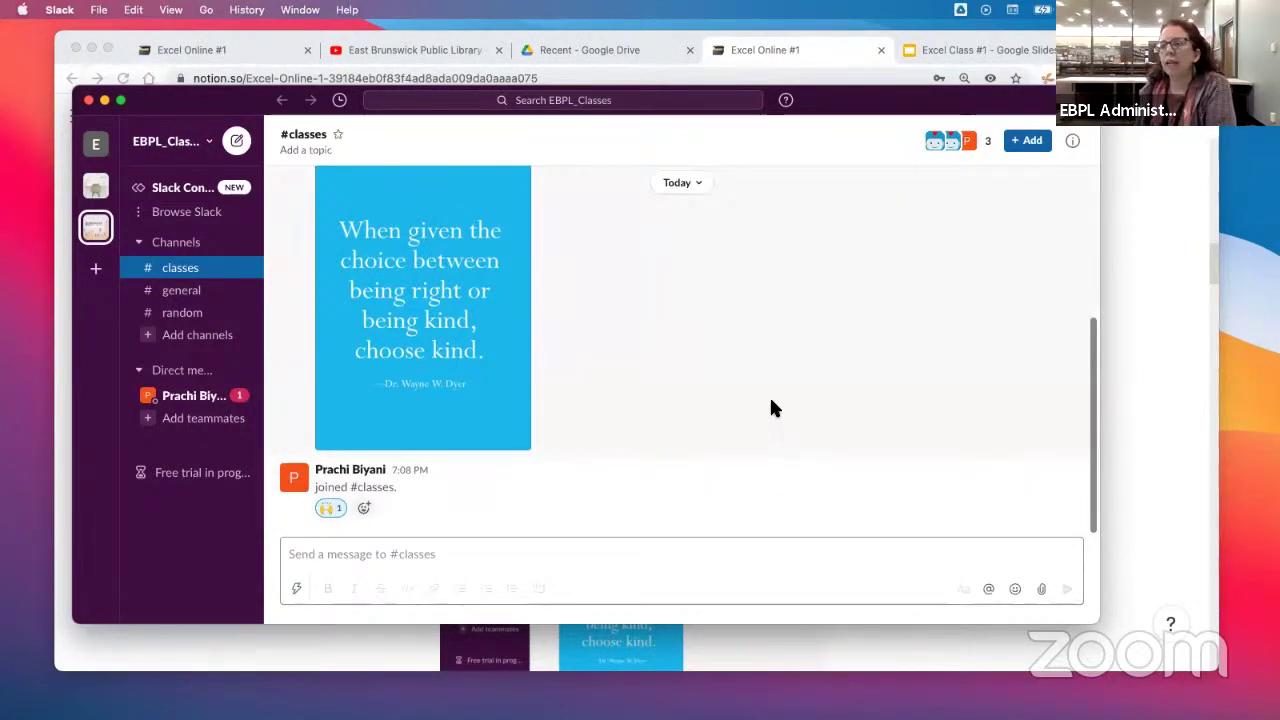
Examine the #classes channel's message box, sidebar and quote image in Slack, and move its window away to uncover the lesson page.
left_click(437, 560)
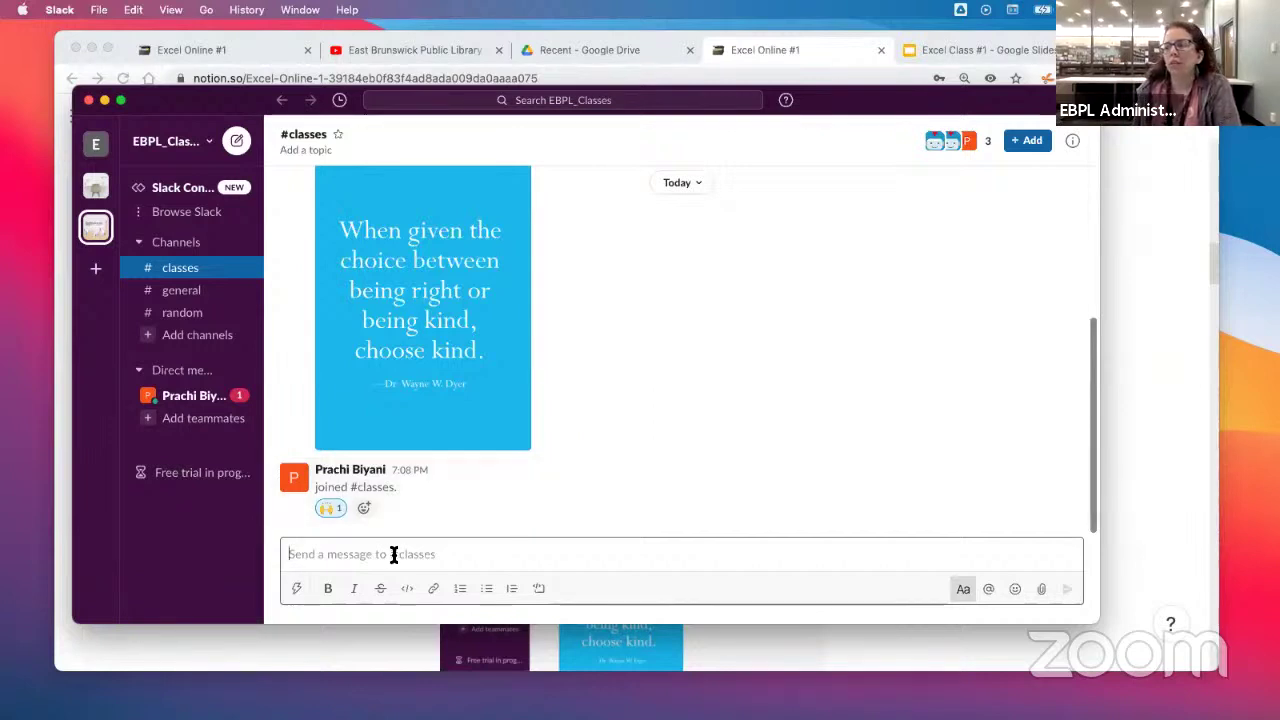
left_click(334, 556)
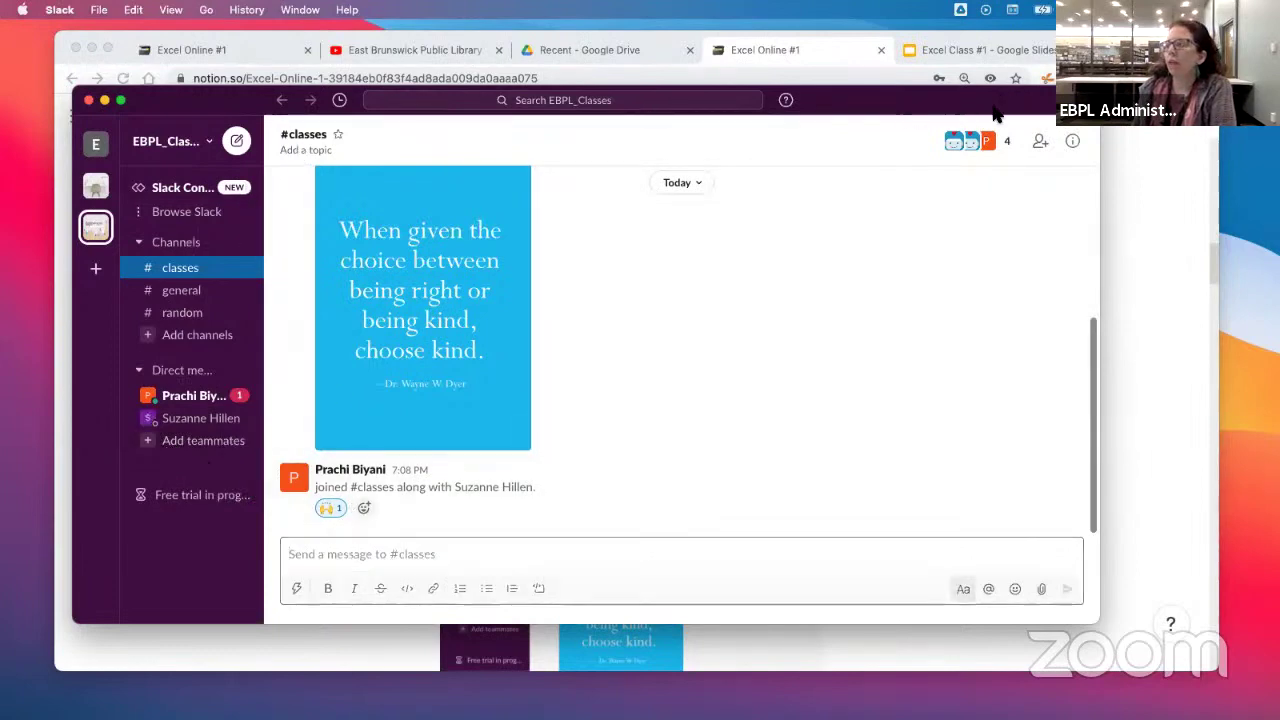
left_click_drag(950, 113, 1118, 127)
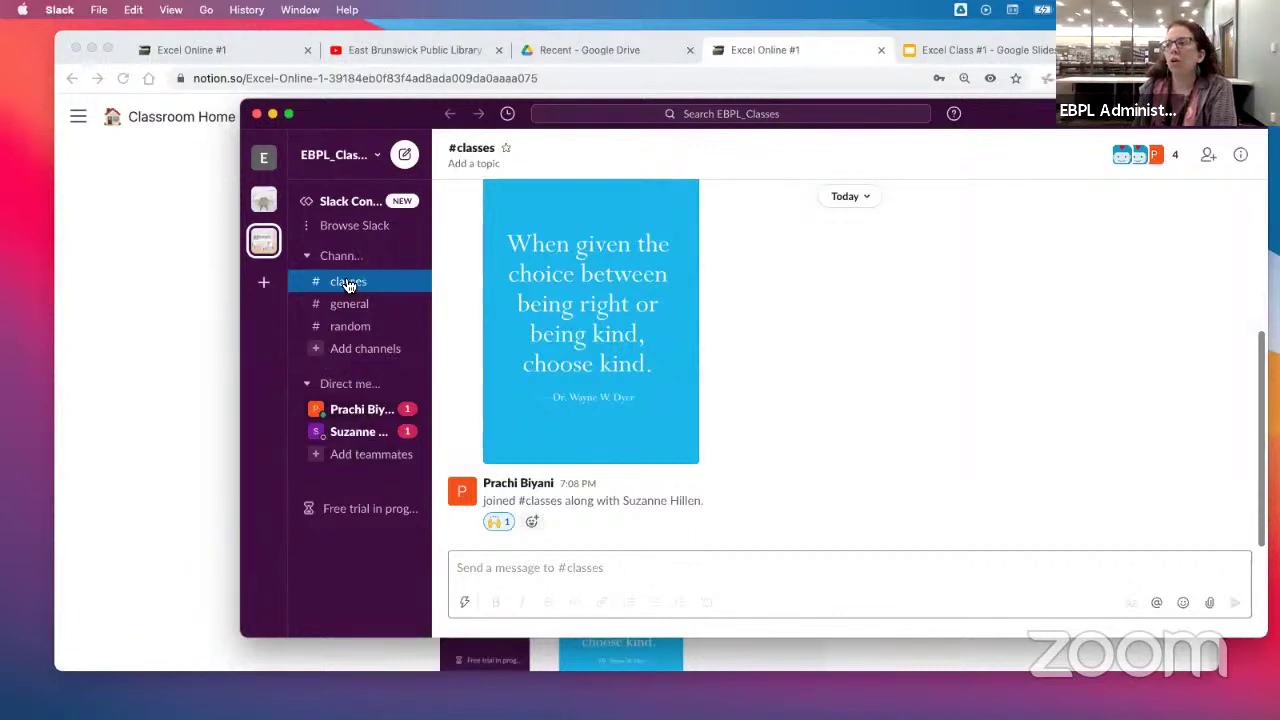
left_click_drag(1040, 110, 910, 101)
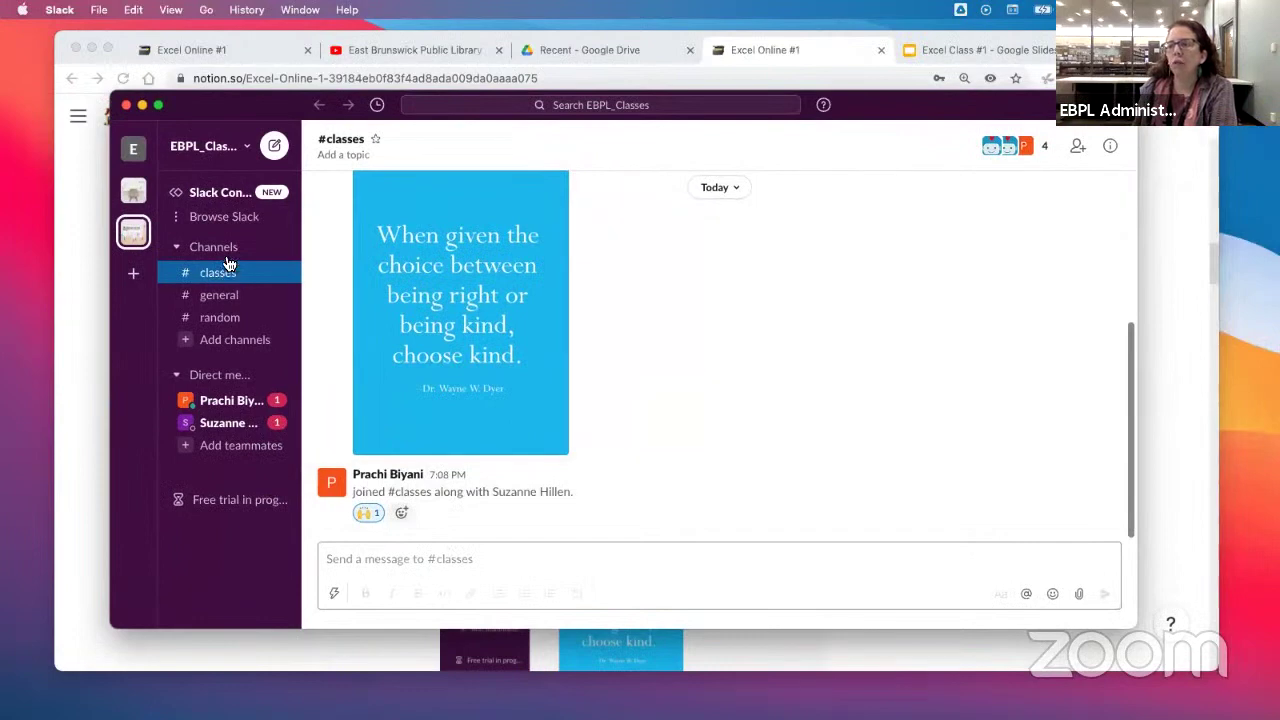
left_click(434, 562)
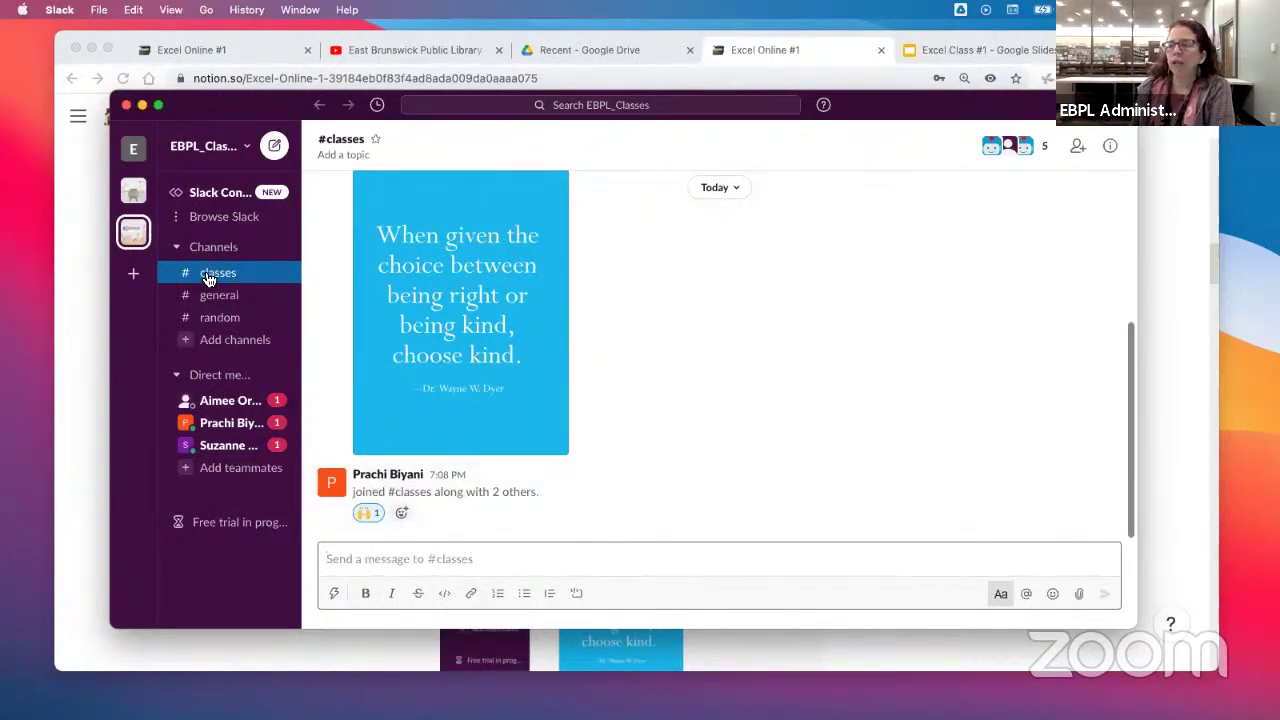
mouse_move(240, 101)
left_mouse_down()
mouse_move(436, 111)
mouse_move(461, 136)
mouse_move(347, 99)
mouse_move(242, 98)
left_mouse_up()
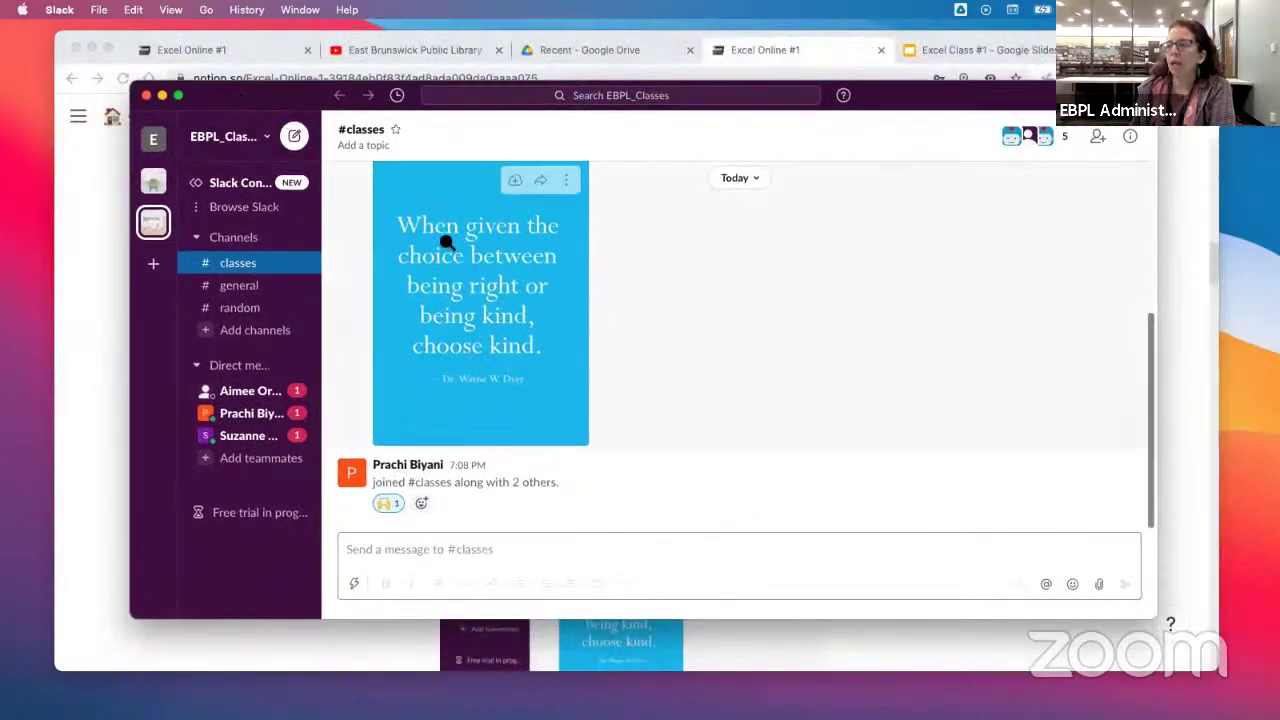
scroll(955, 380, "up", 1)
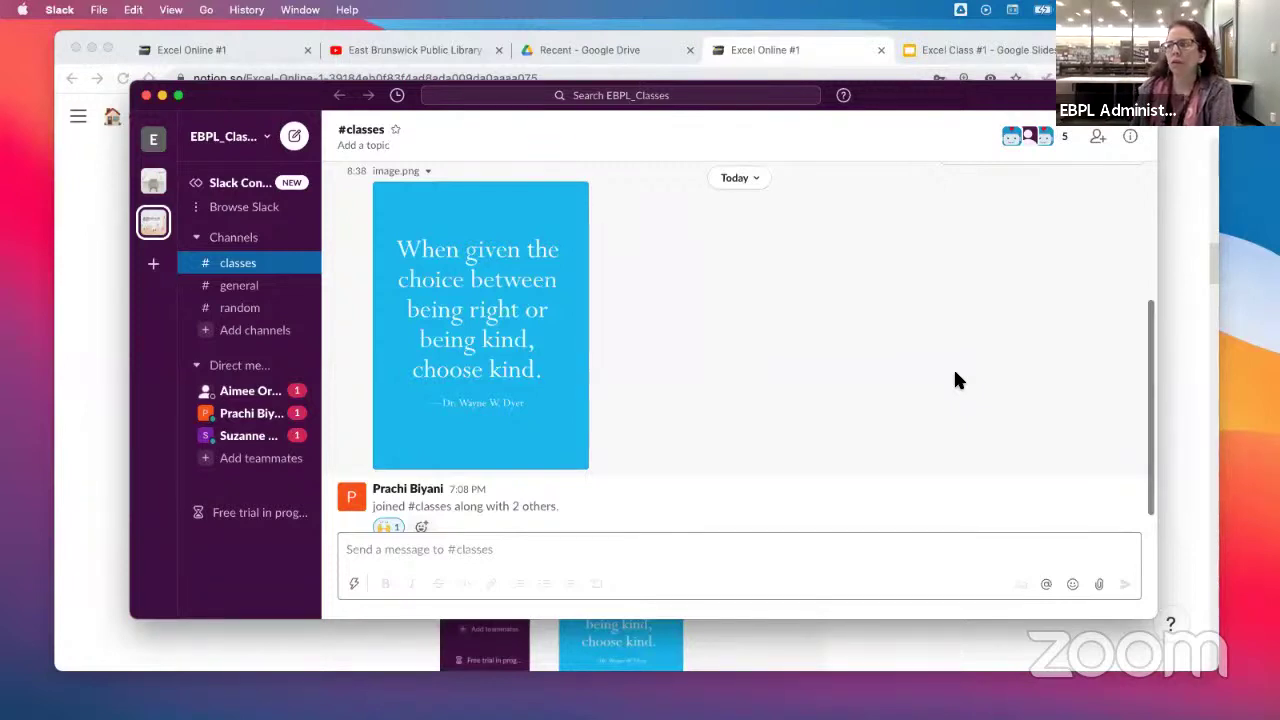
scroll(845, 420, "down", 1)
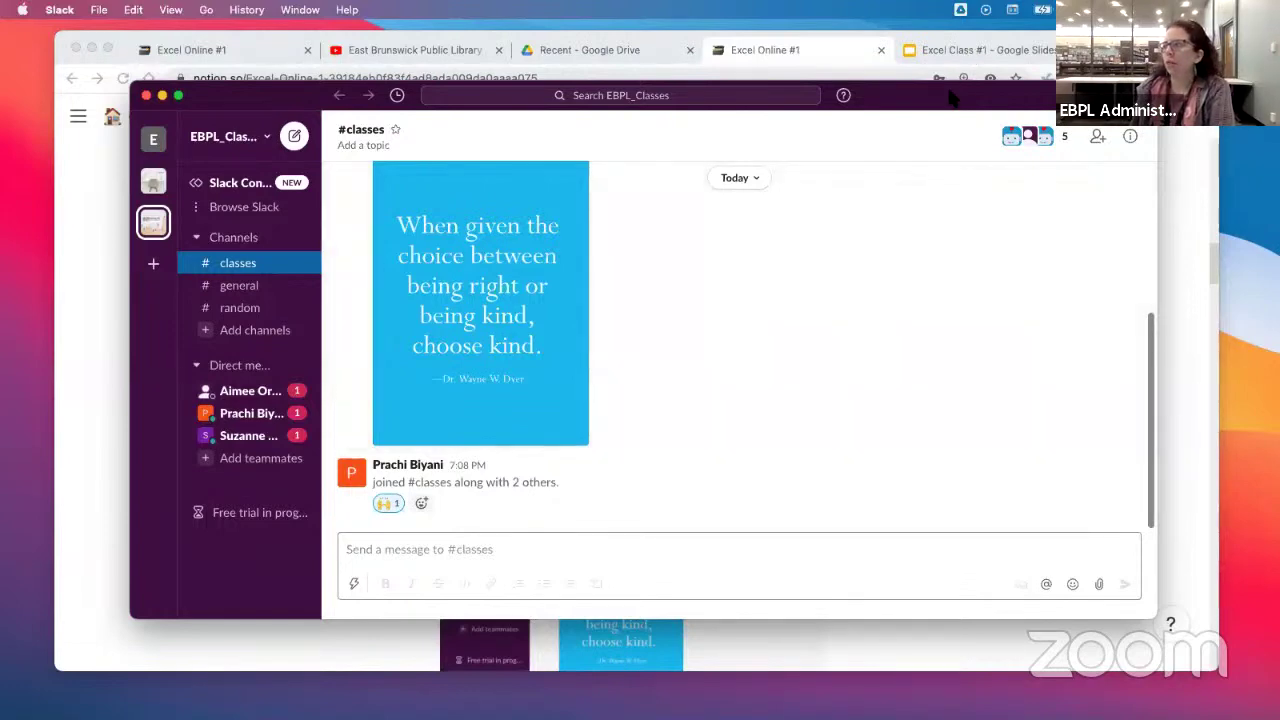
left_click_drag(949, 102, 285, 175)
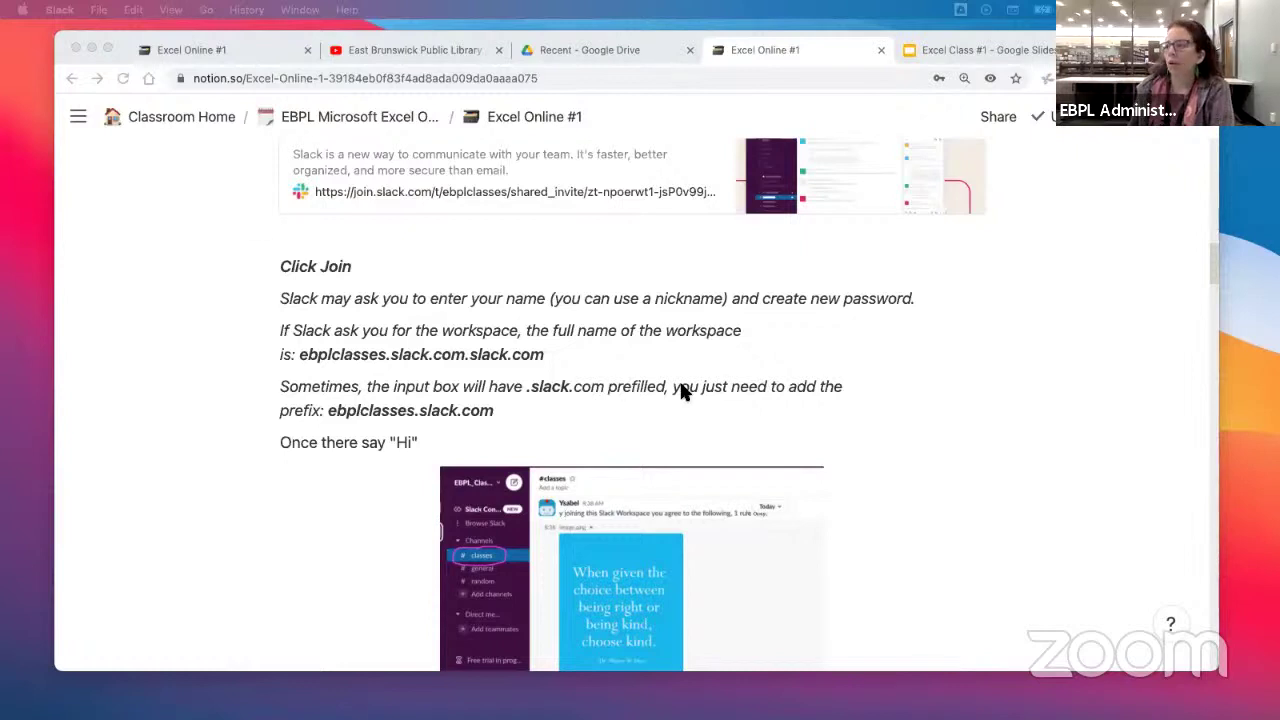
Review the Slack example picture and the Device Setup options for following along with the virtual class.
scroll(680, 390, "down", 5)
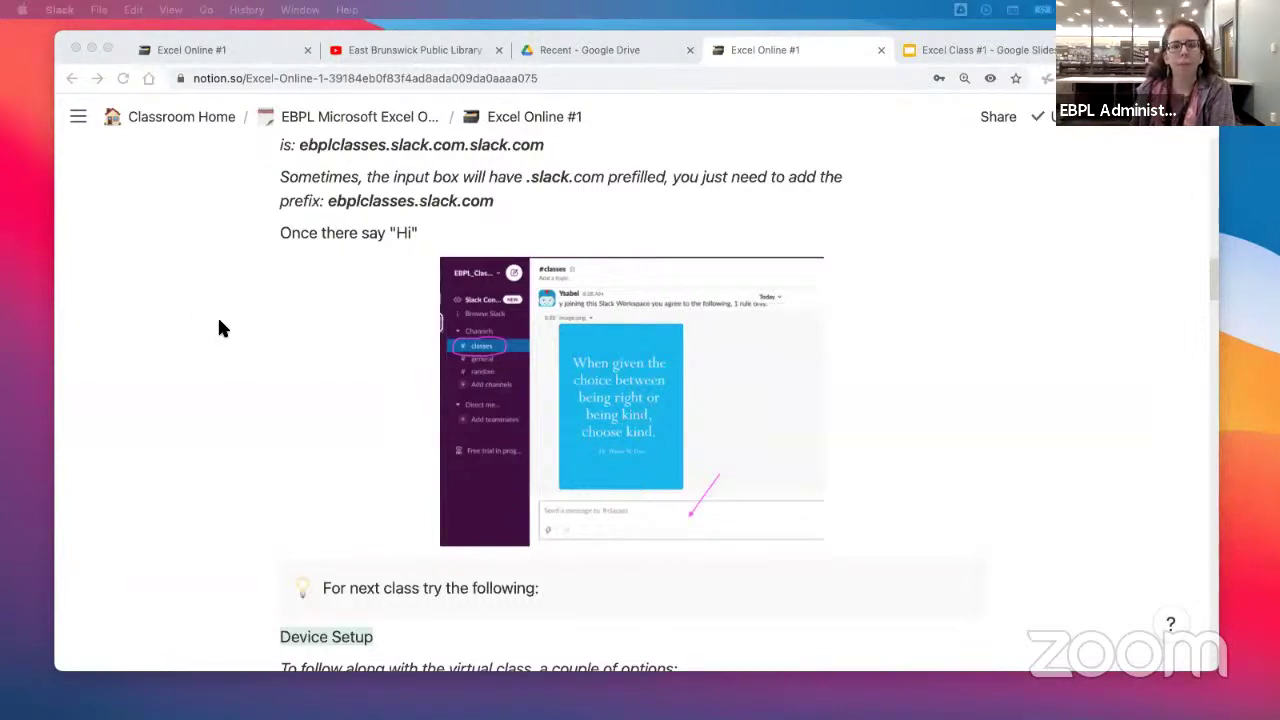
scroll(219, 322, "down", 1)
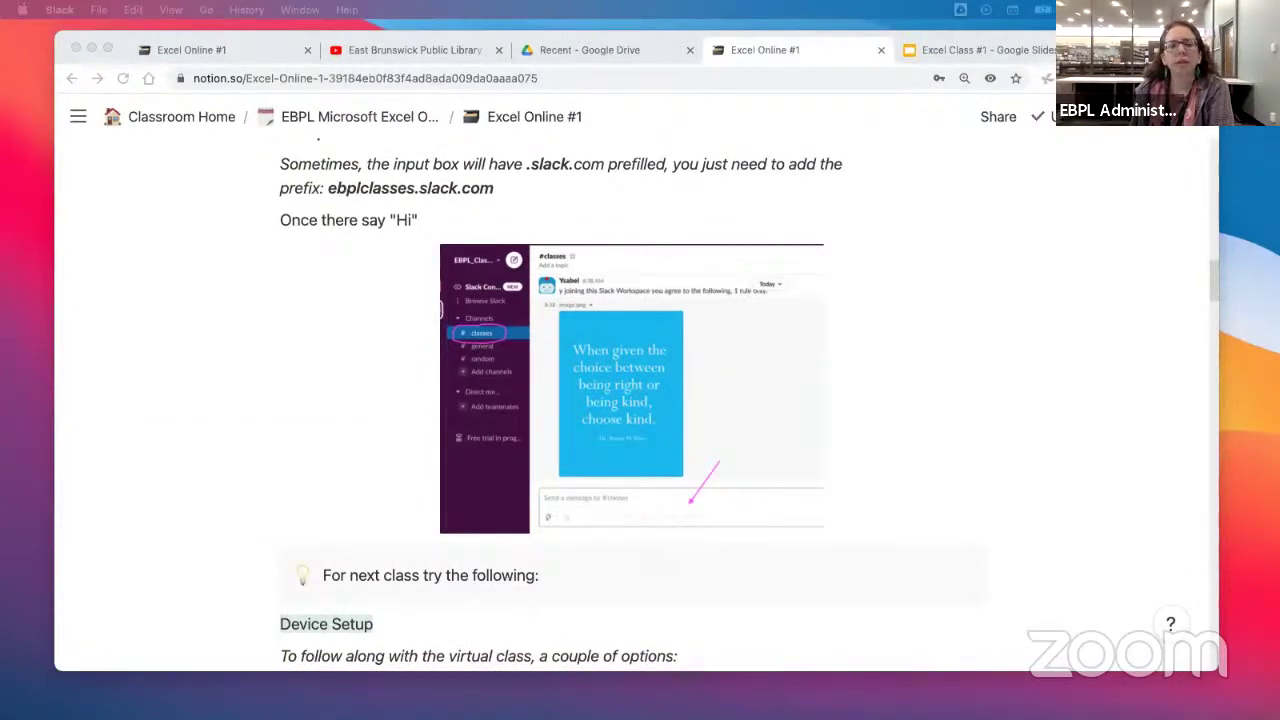
scroll(349, 345, "down", 5)
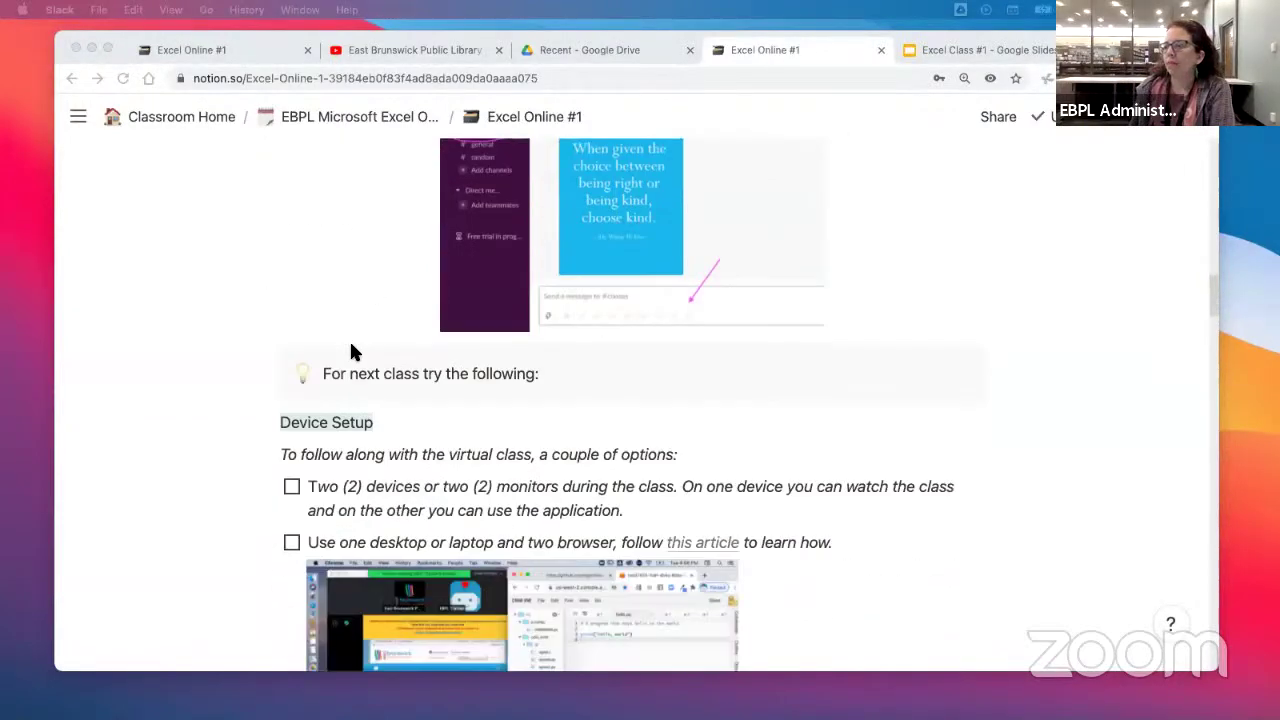
scroll(355, 351, "down", 1)
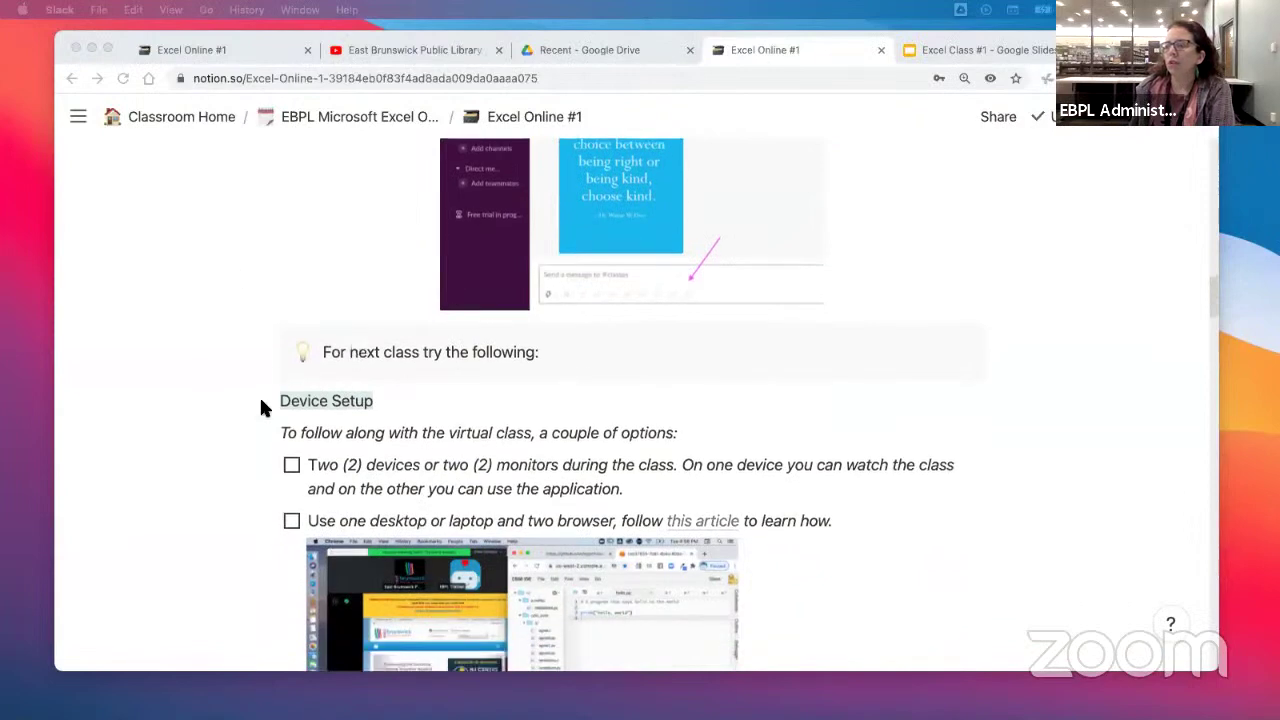
scroll(262, 405, "down", 3)
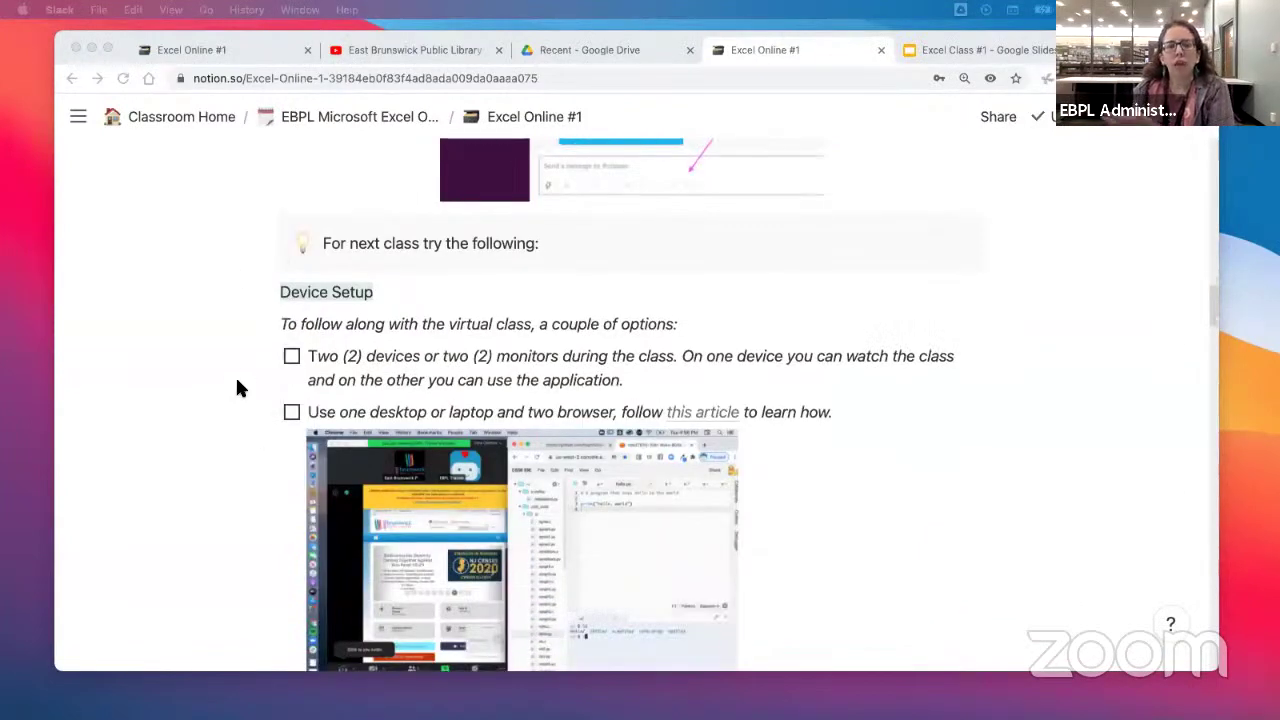
scroll(251, 379, "down", 3)
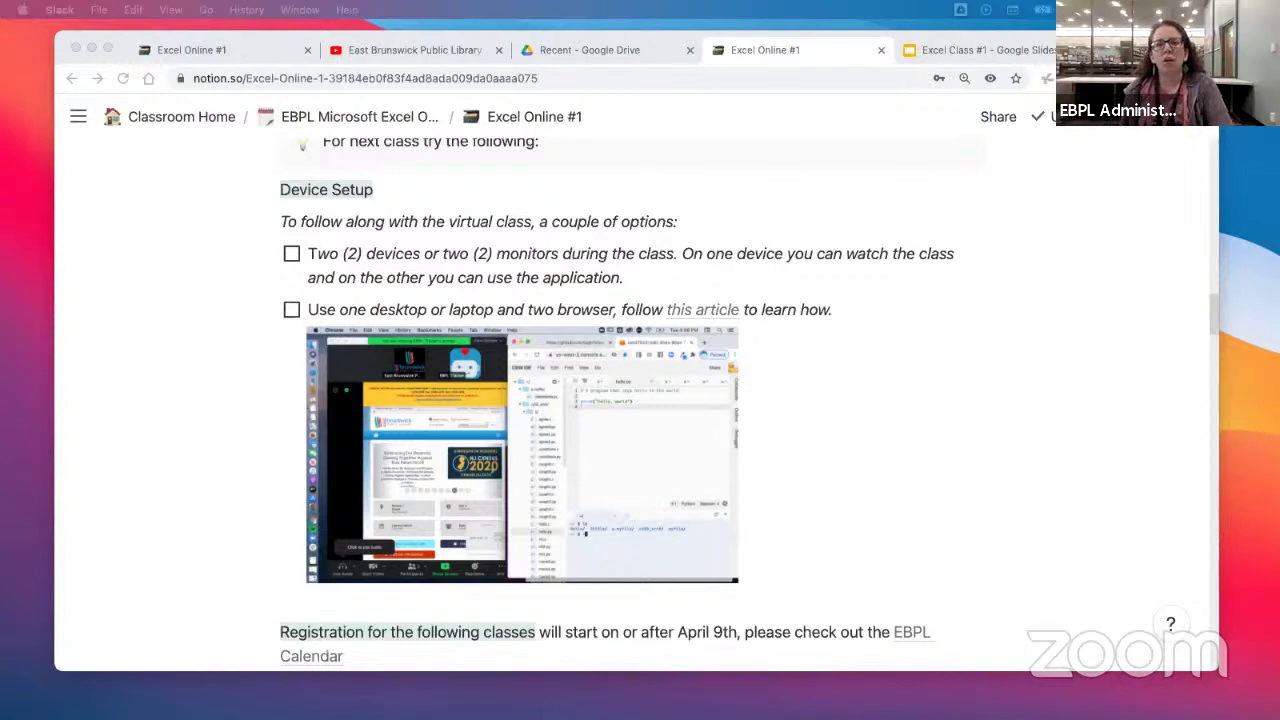
Enlarge the split-screen example image under Device Setup and bring the whole picture into view.
left_click(711, 414)
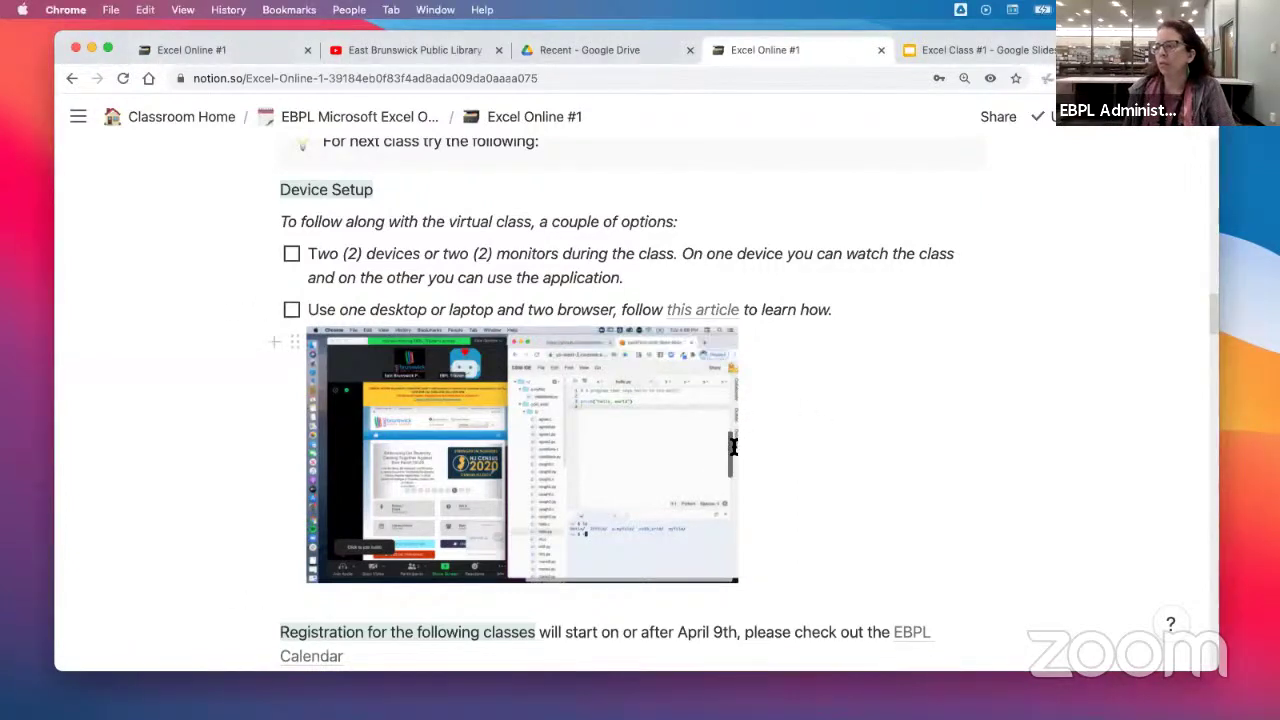
left_click_drag(731, 450, 900, 457)
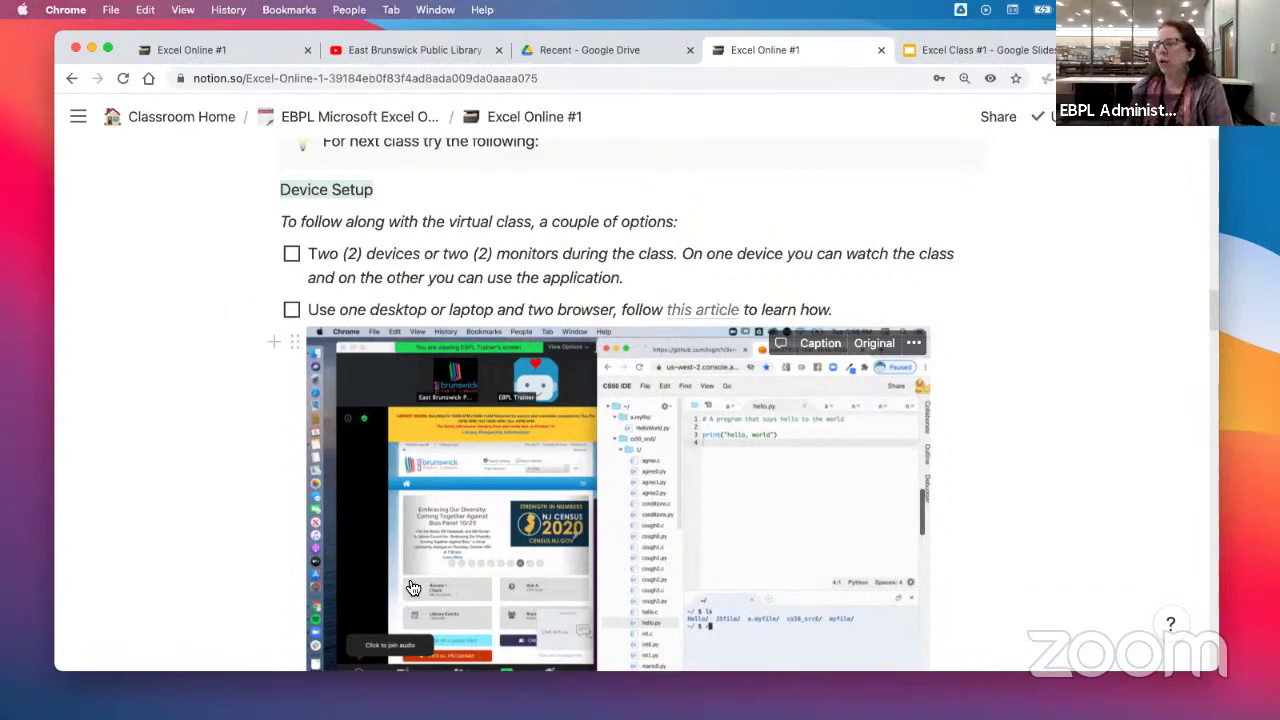
scroll(1215, 392, "down", 2)
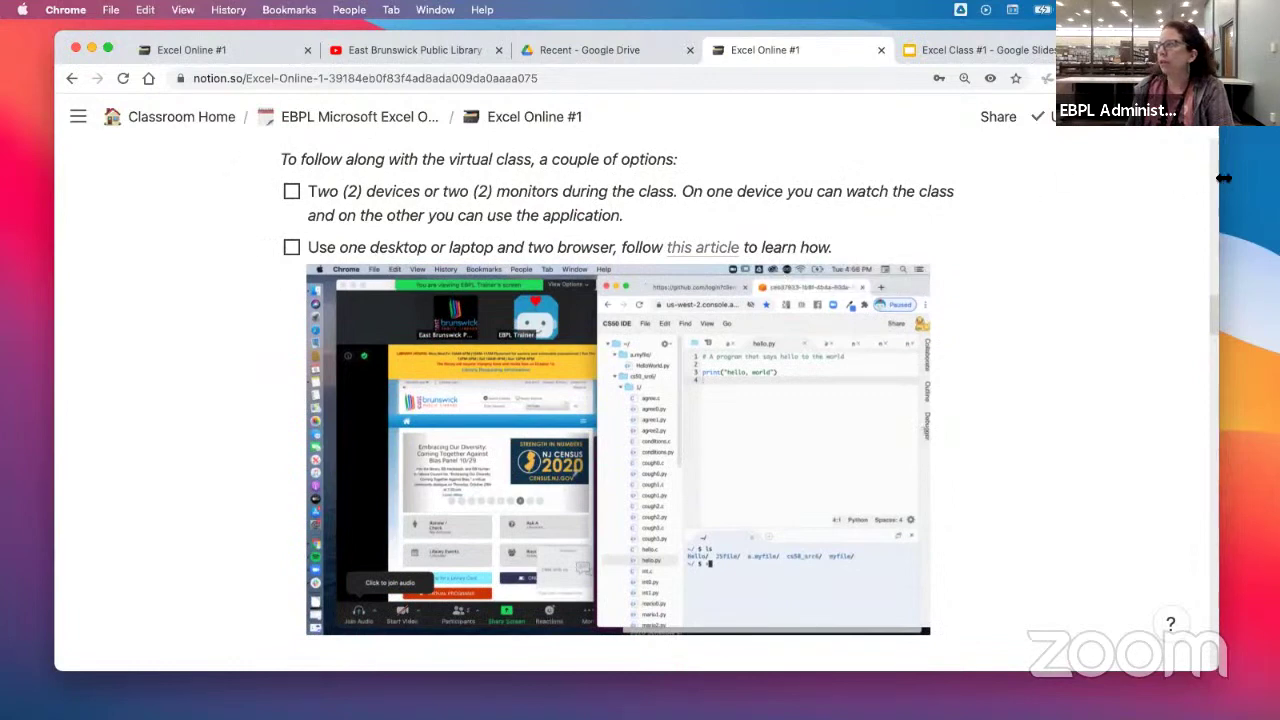
Narrow the lesson page window to about half the screen and place the Excel Class #1 slides beside it in a separate window.
left_click_drag(1218, 177, 697, 180)
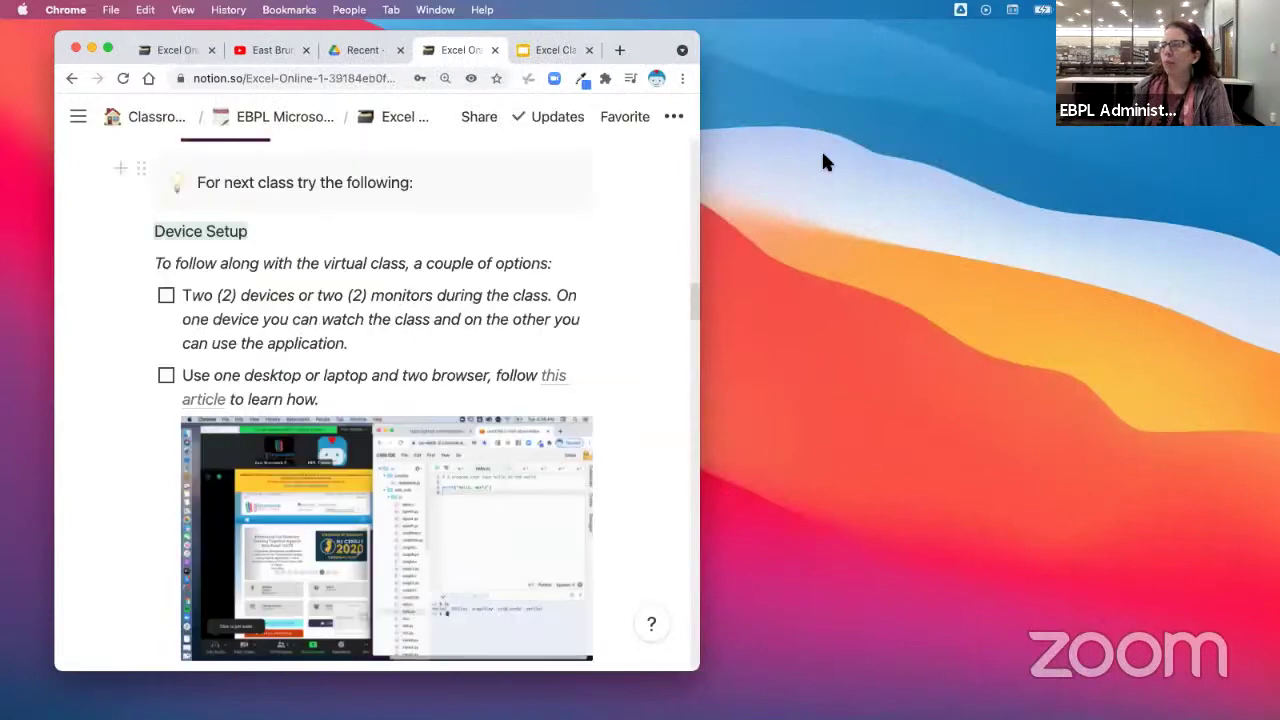
left_click_drag(563, 50, 900, 76)
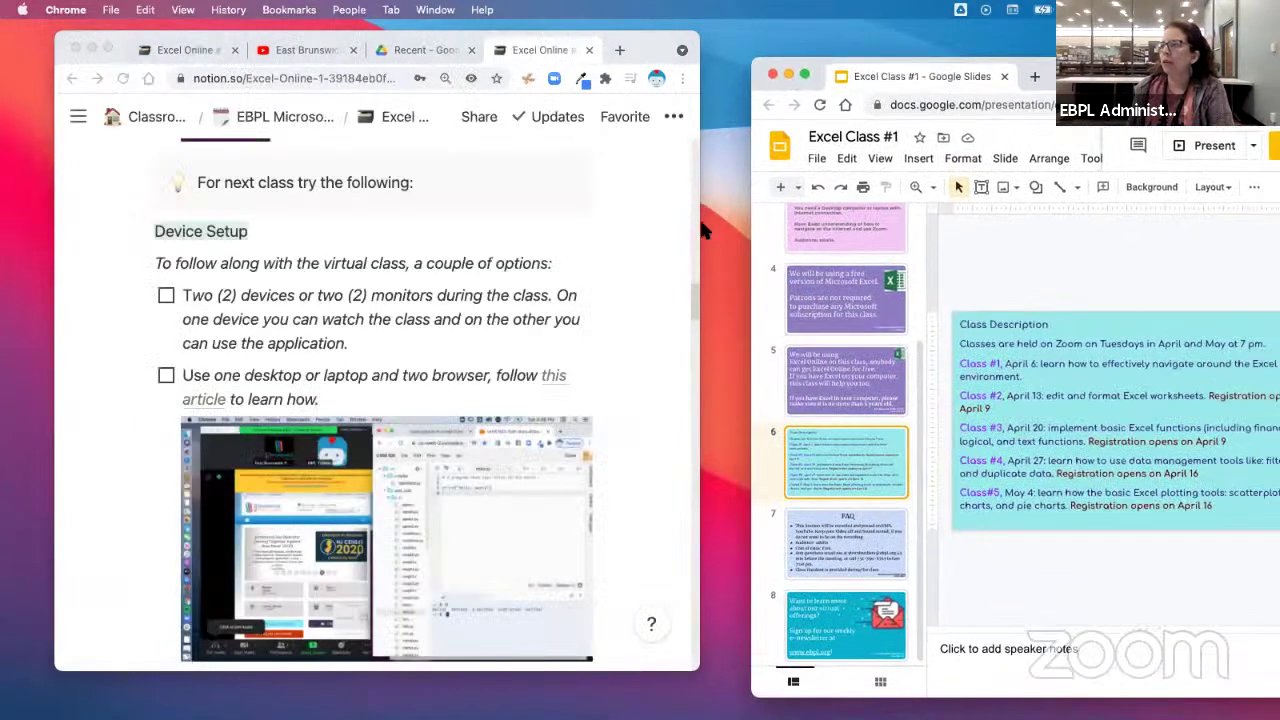
left_click_drag(1065, 76, 937, 49)
left_click_drag(628, 299, 766, 300)
left_click_drag(900, 50, 856, 50)
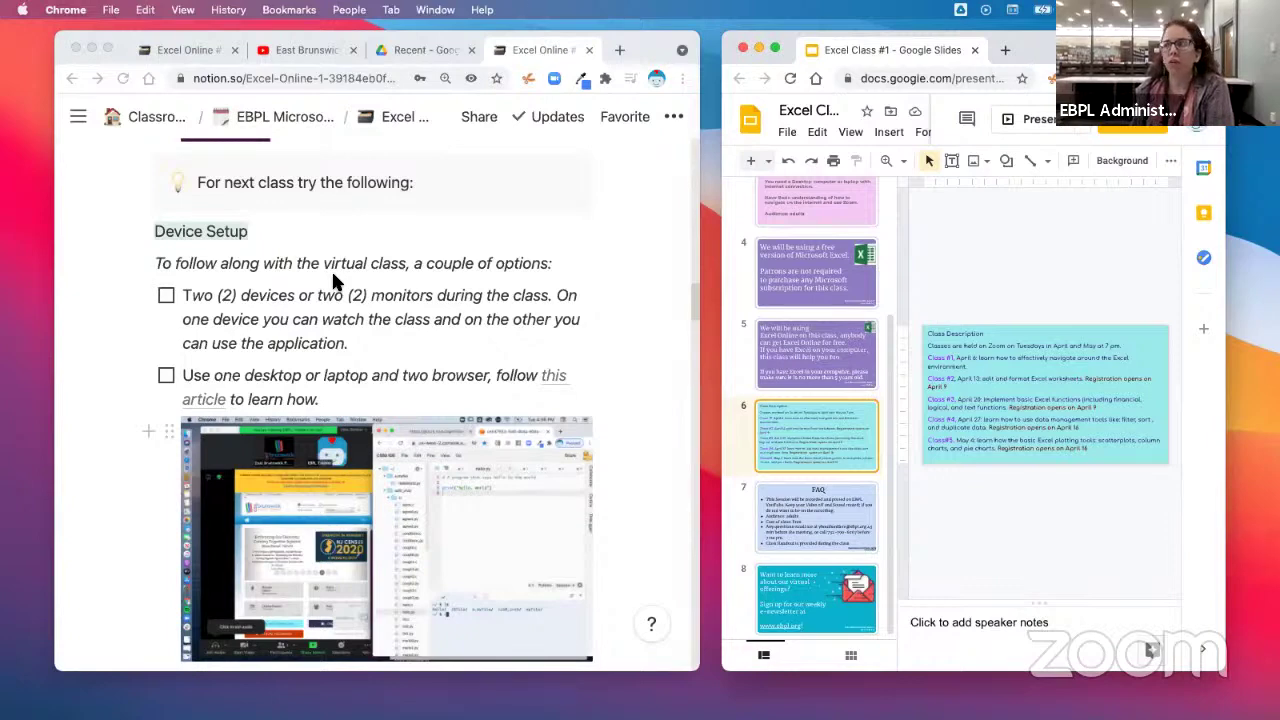
Minimize the Excel Class #1 slides window and widen the lesson page window again.
left_click_drag(760, 43, 776, 90)
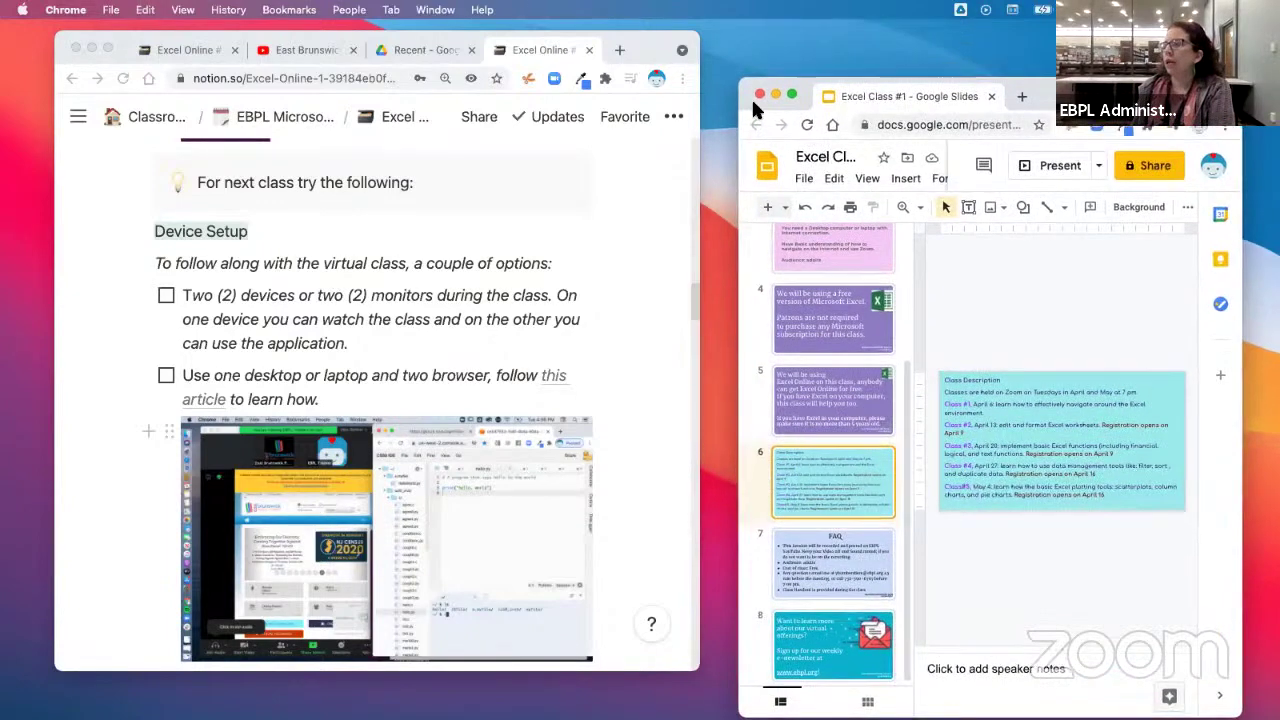
left_click(775, 95)
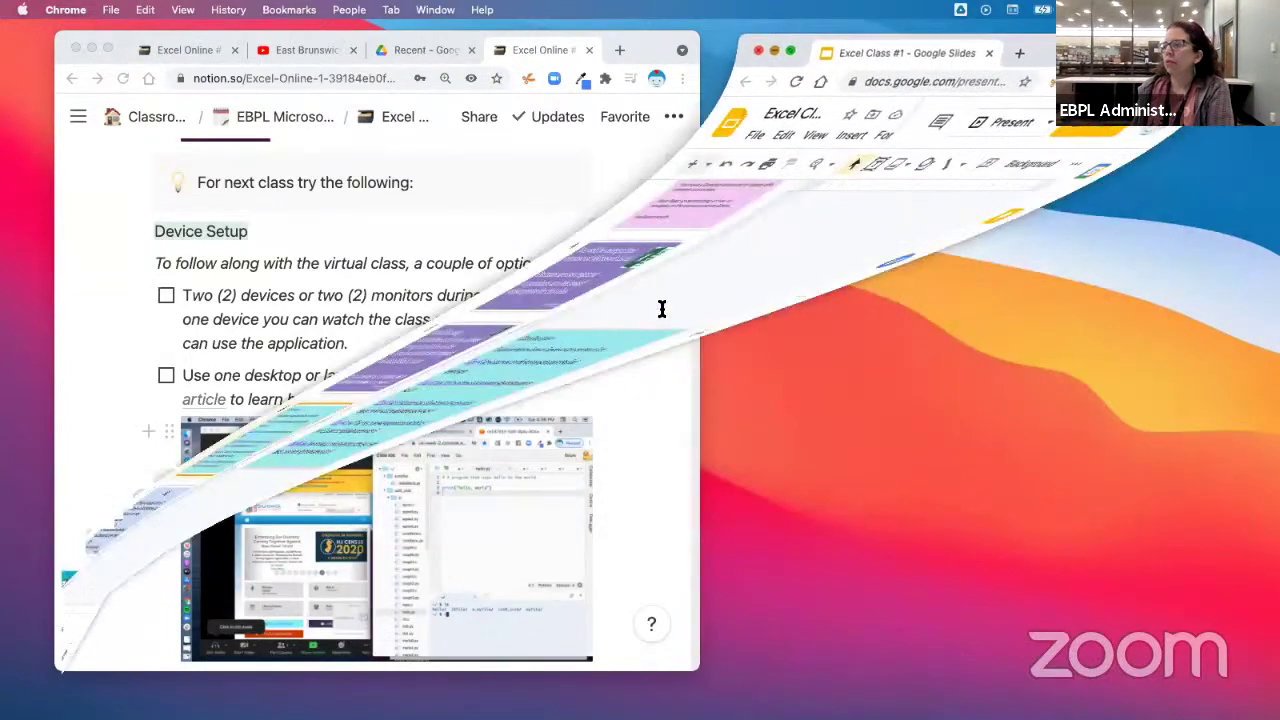
left_click_drag(707, 276, 1148, 292)
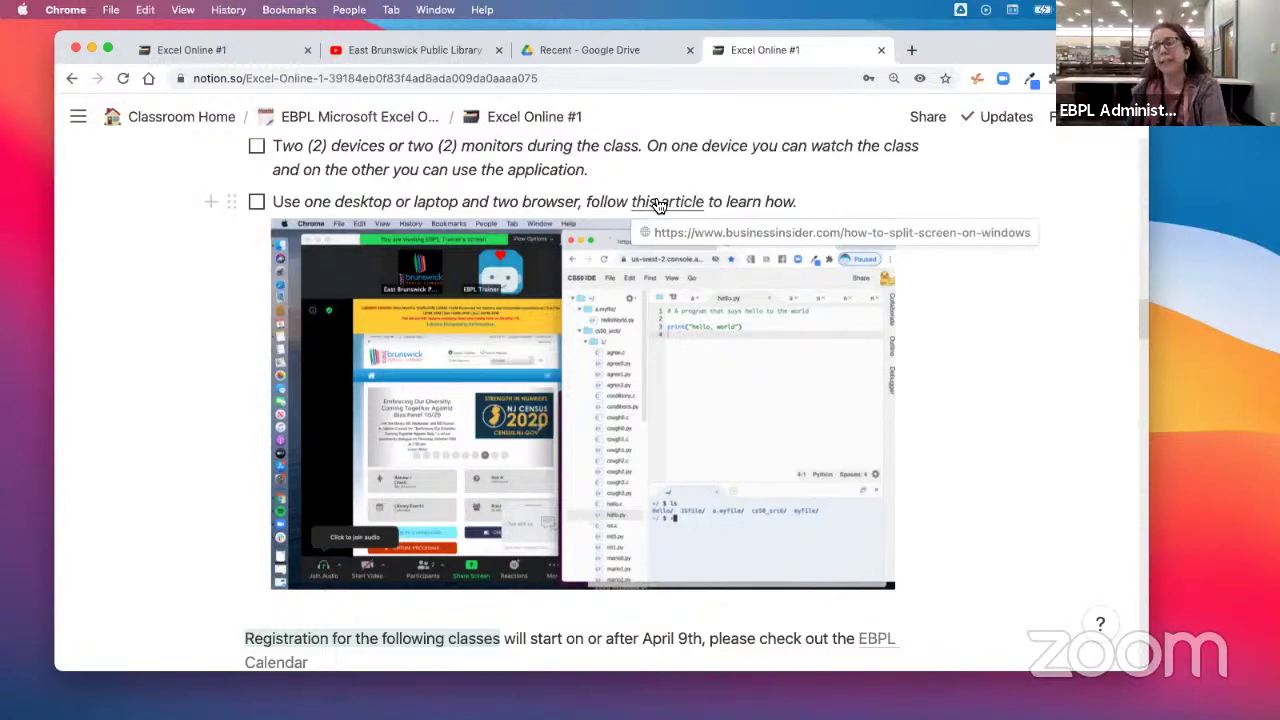
Read through the lesson page from the class registration dates to the Class Recording and Extra Help sections.
scroll(1028, 409, "down", 1)
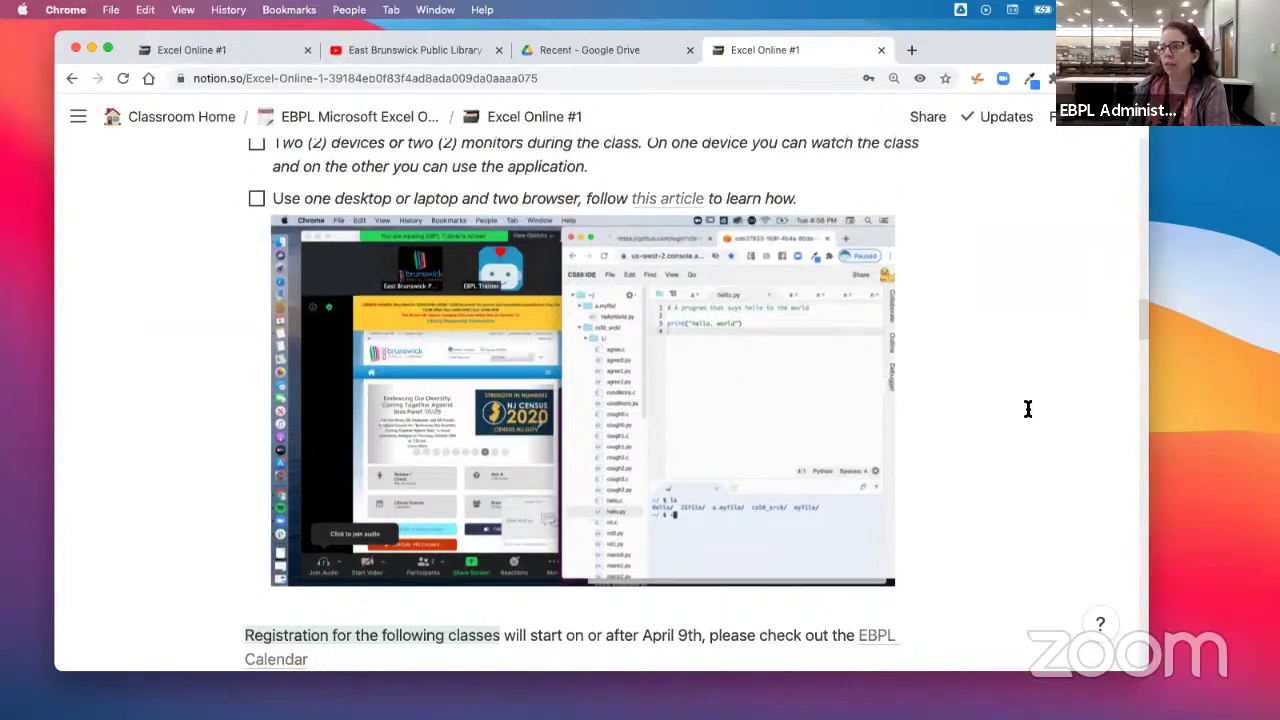
scroll(1028, 409, "down", 5)
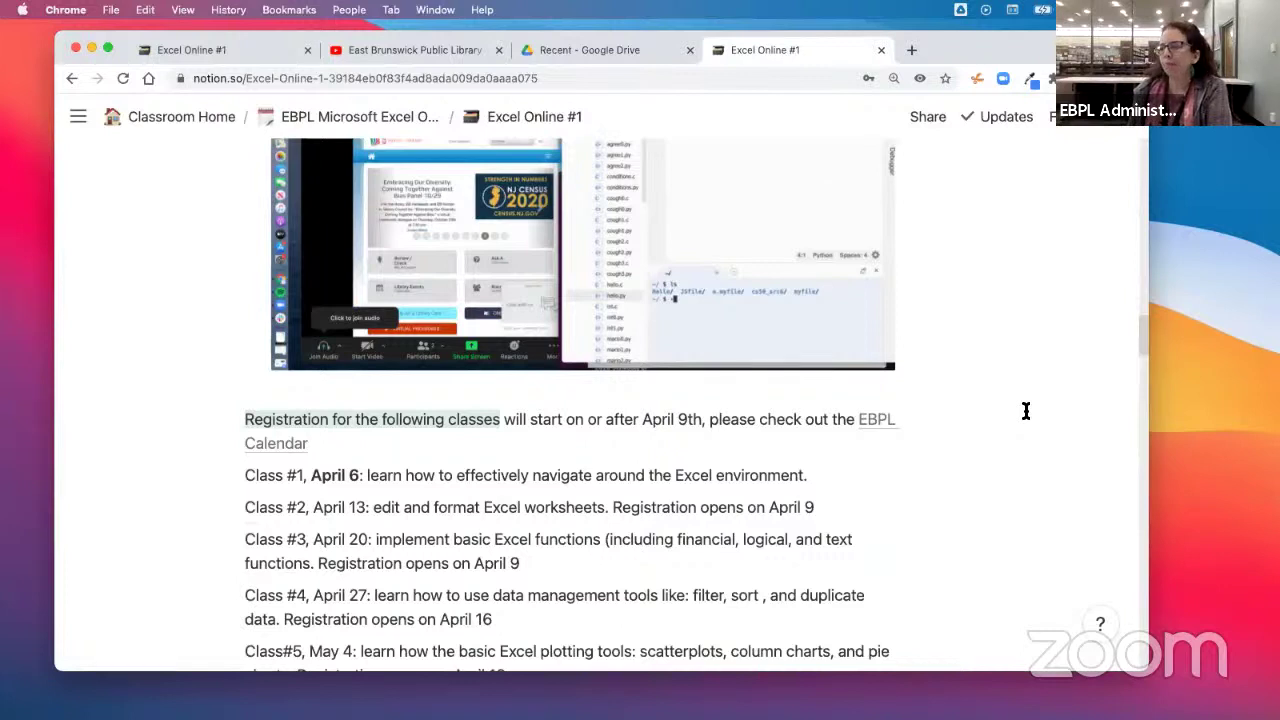
scroll(1025, 410, "down", 4)
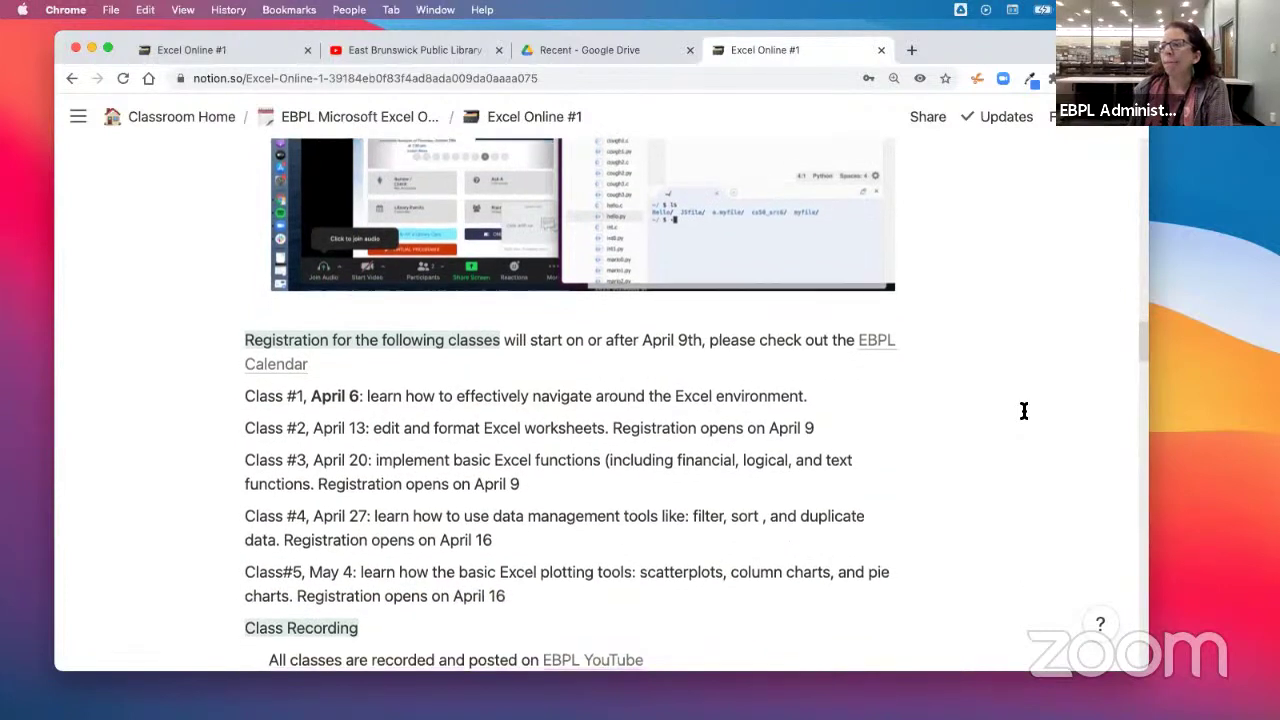
scroll(1024, 411, "down", 2)
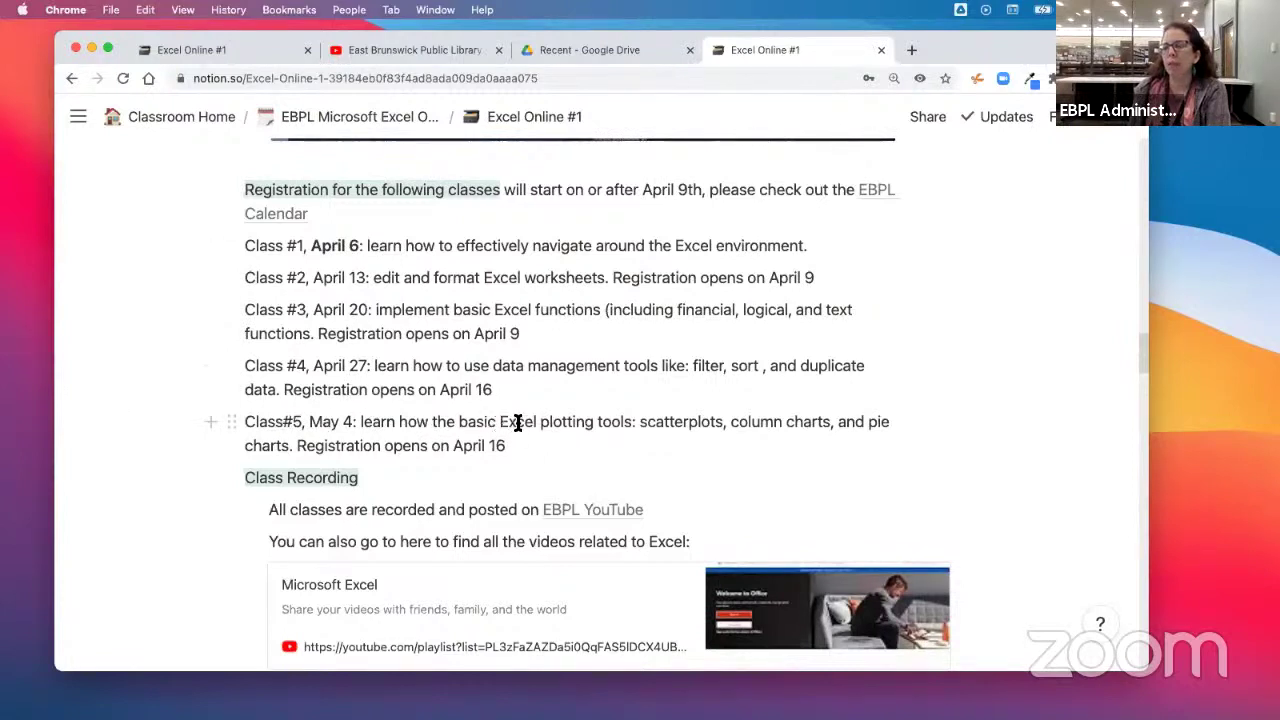
scroll(537, 423, "down", 3)
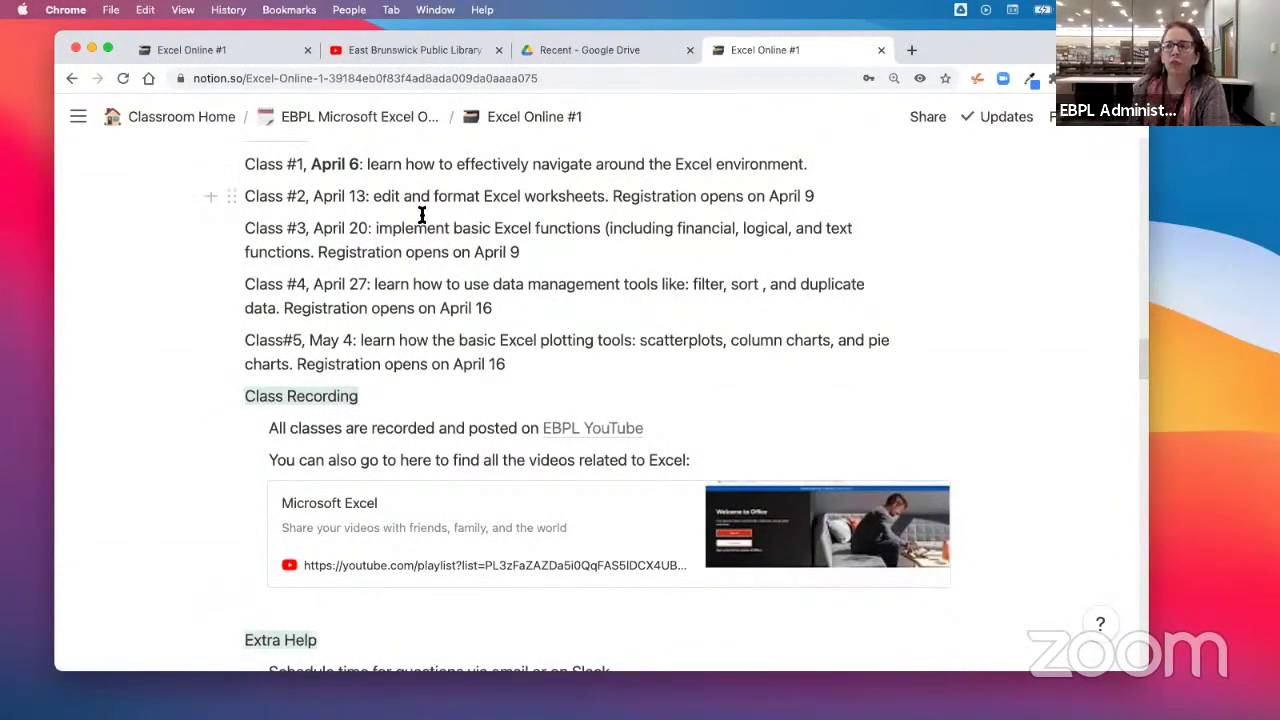
scroll(406, 319, "down", 2)
scroll(406, 319, "down", 2)
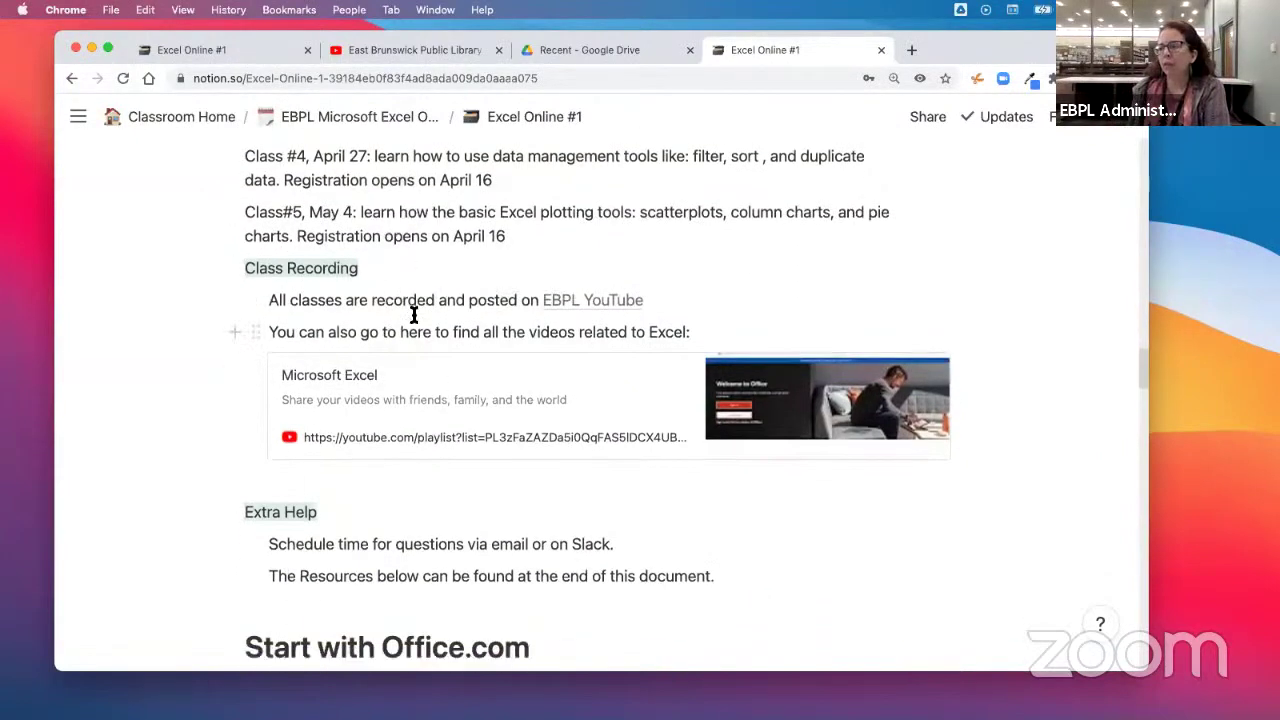
scroll(525, 318, "down", 1)
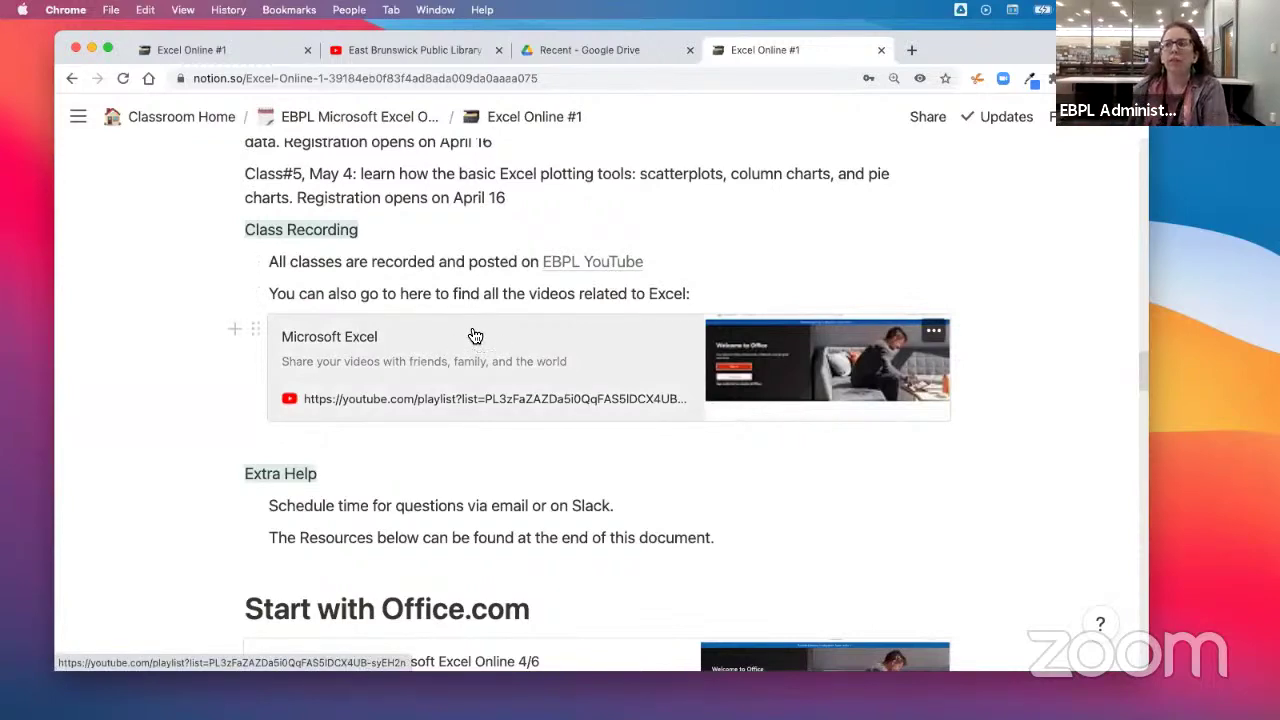
scroll(459, 346, "down", 1)
scroll(459, 346, "down", 4)
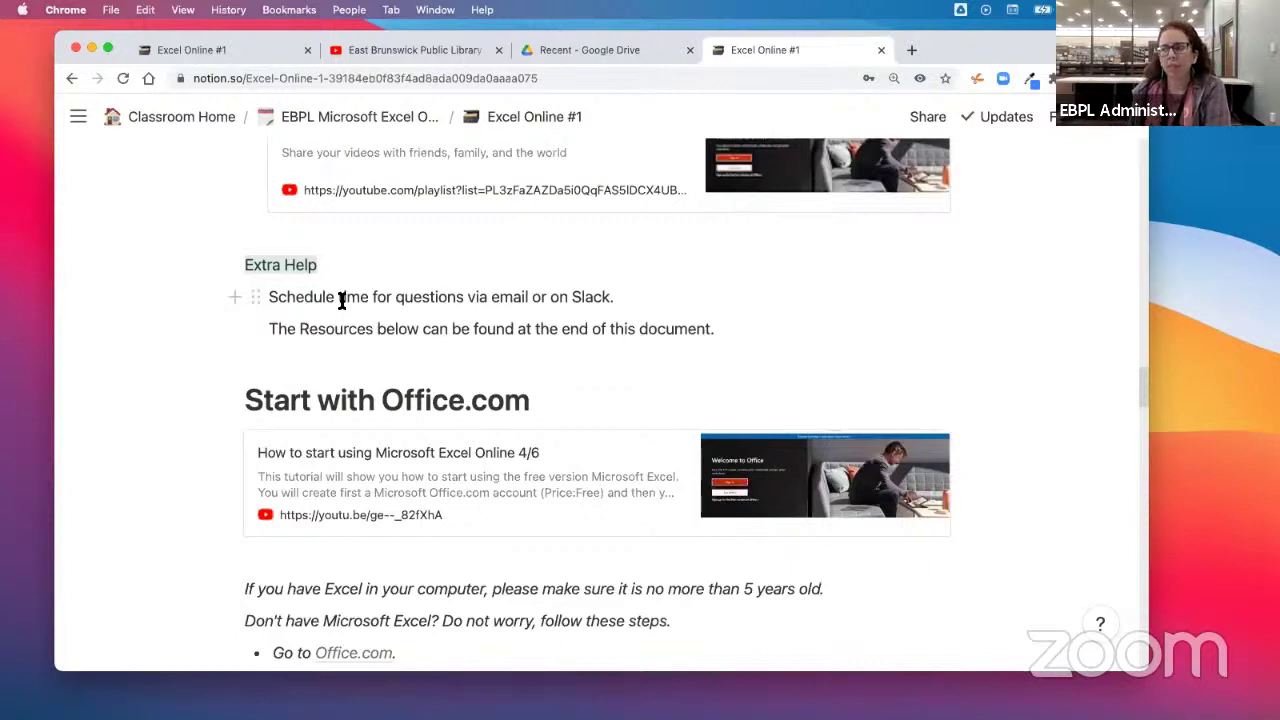
scroll(381, 289, "down", 1)
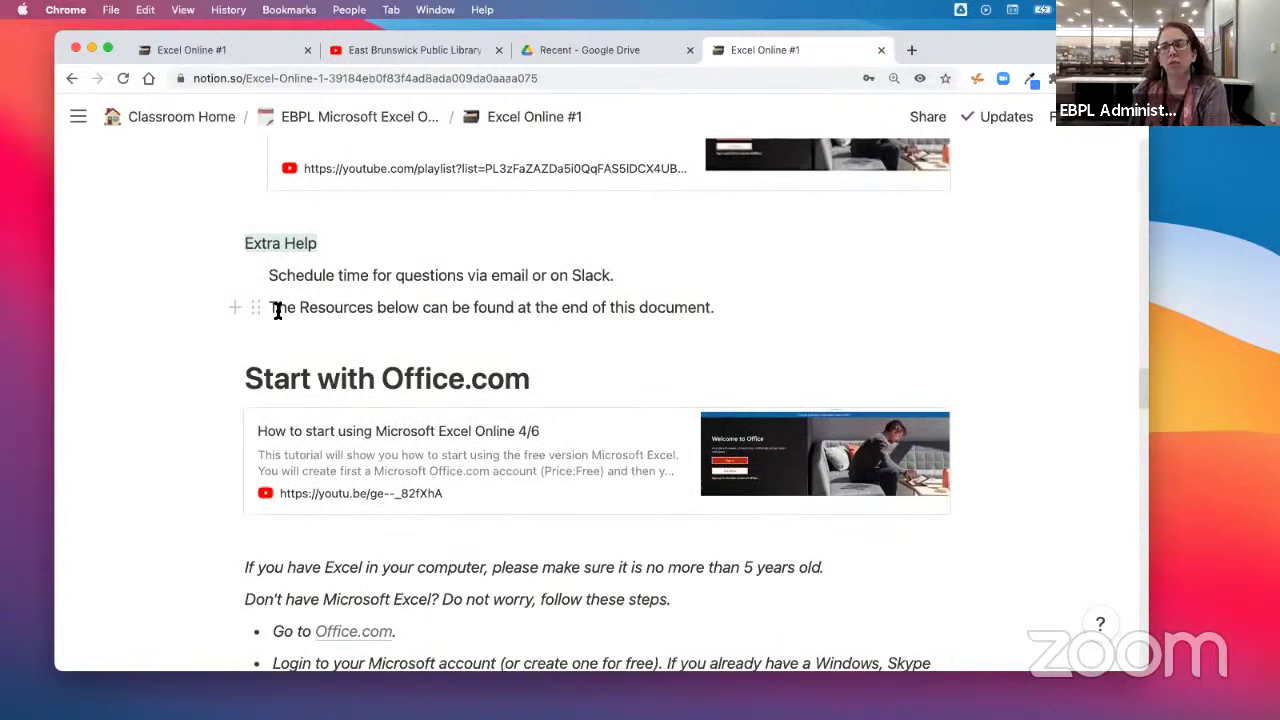
scroll(282, 315, "down", 2)
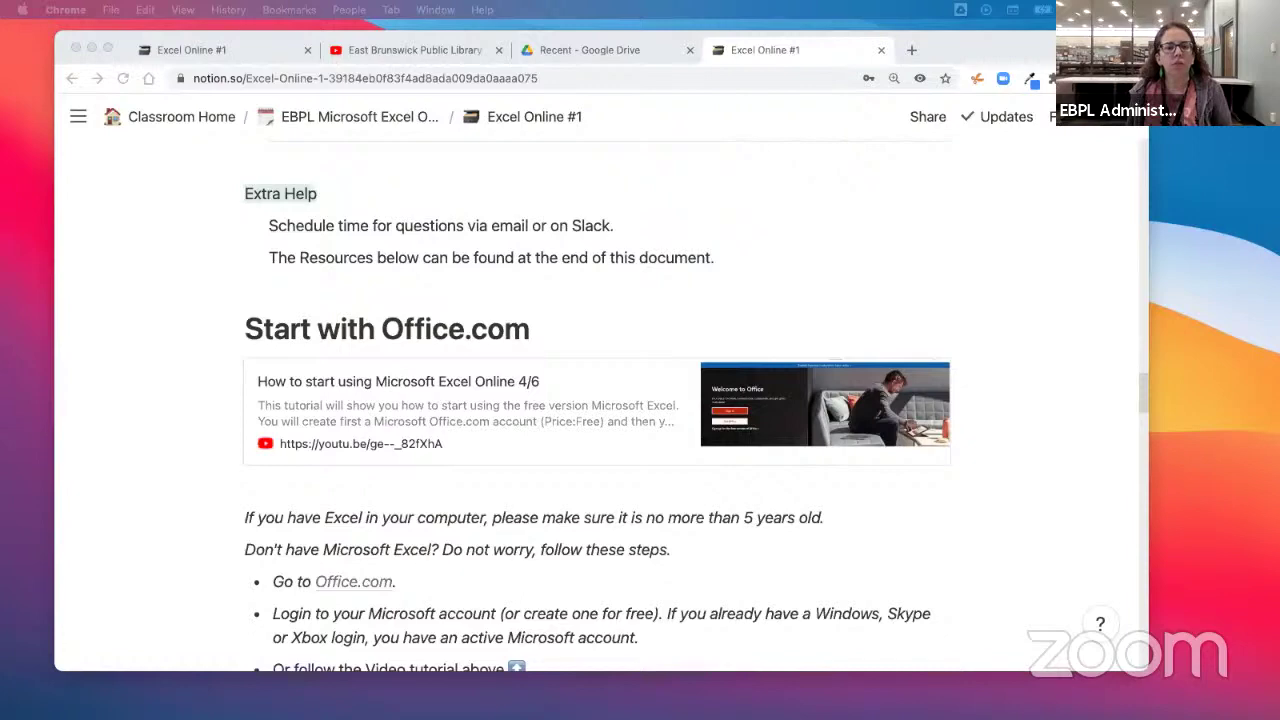
Switch to Slack and post the message "no questions" in the #classes channel.
key("super+Tab")
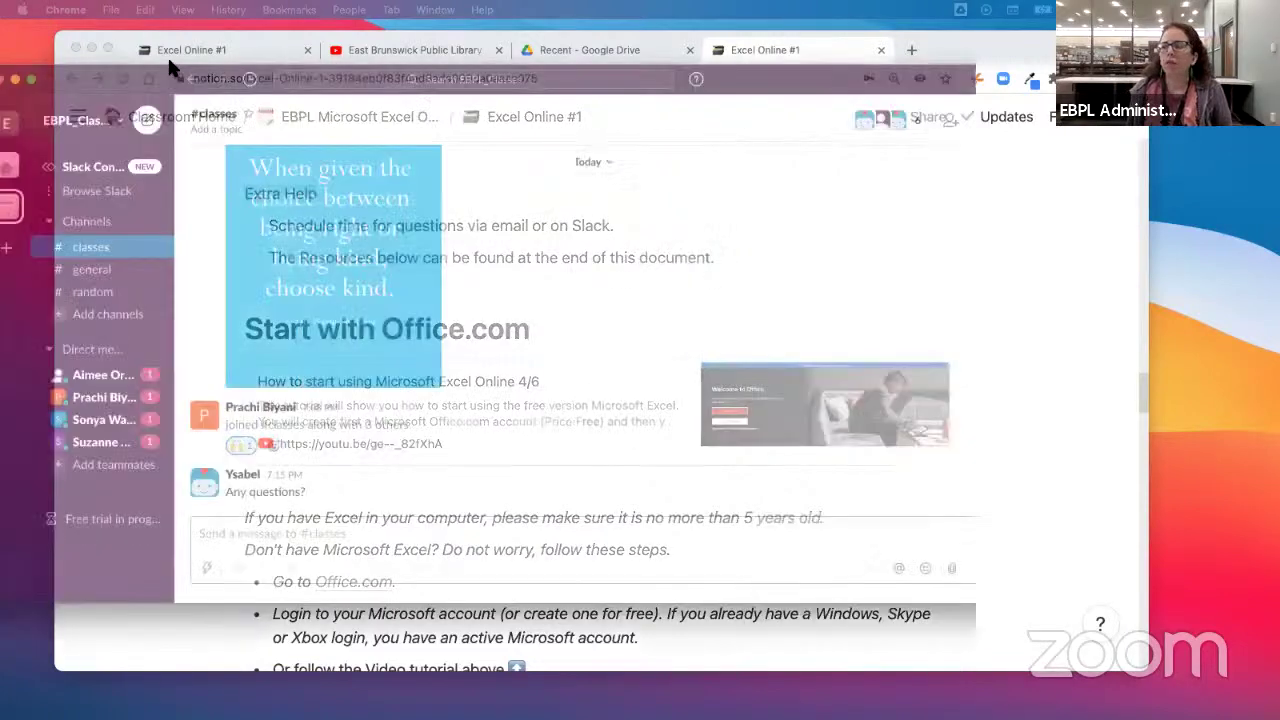
left_click(341, 516)
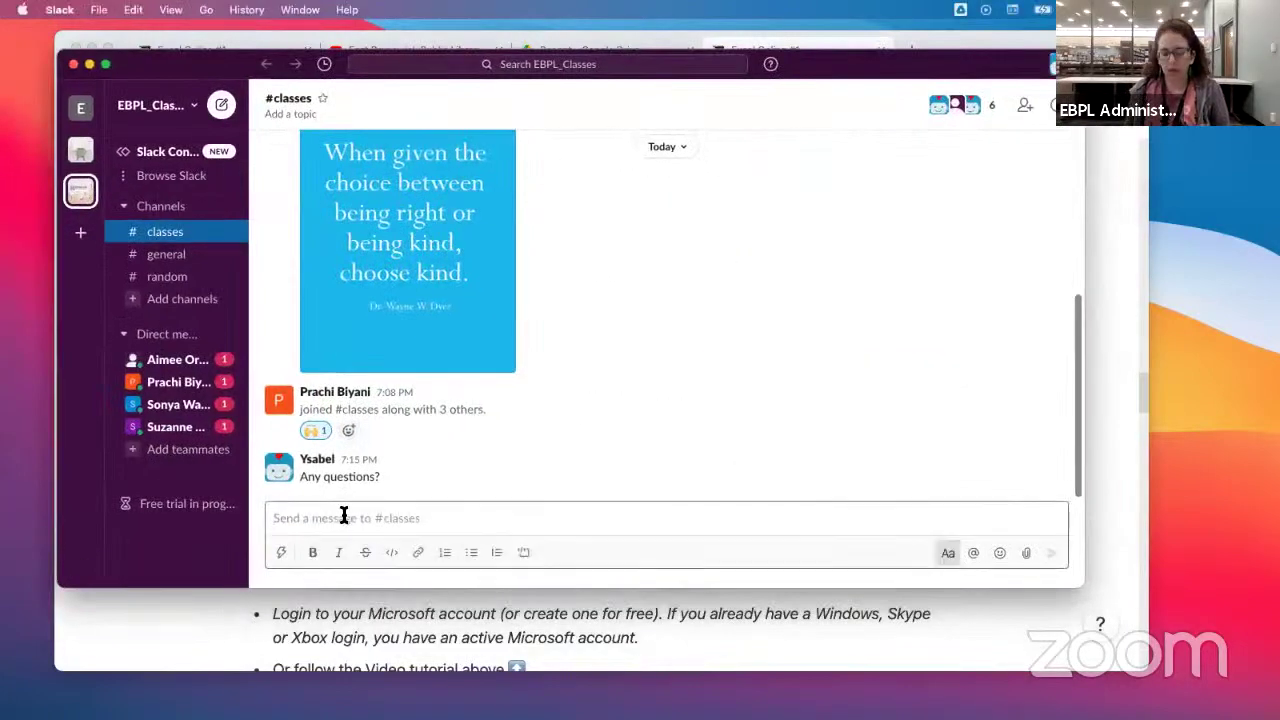
type("no questions")
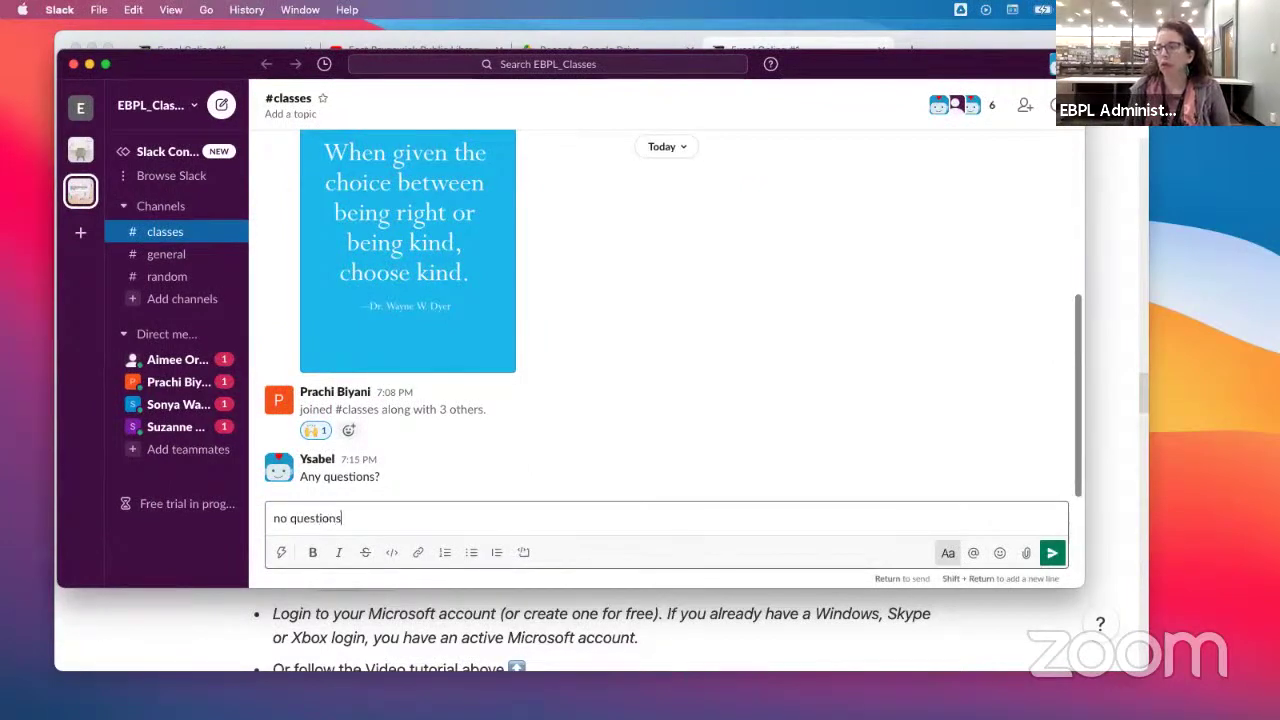
key("Return")
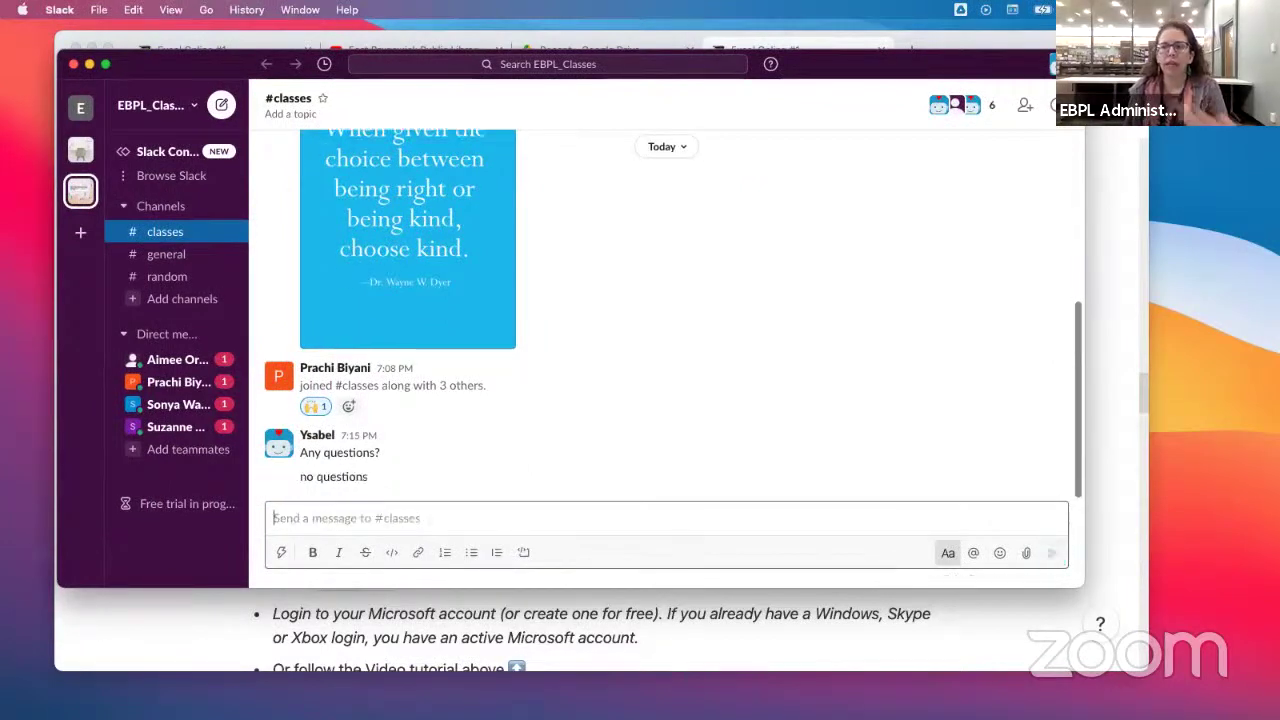
Post a smiley face emoji in #classes and move the Slack window away to uncover the lesson page.
type("I")
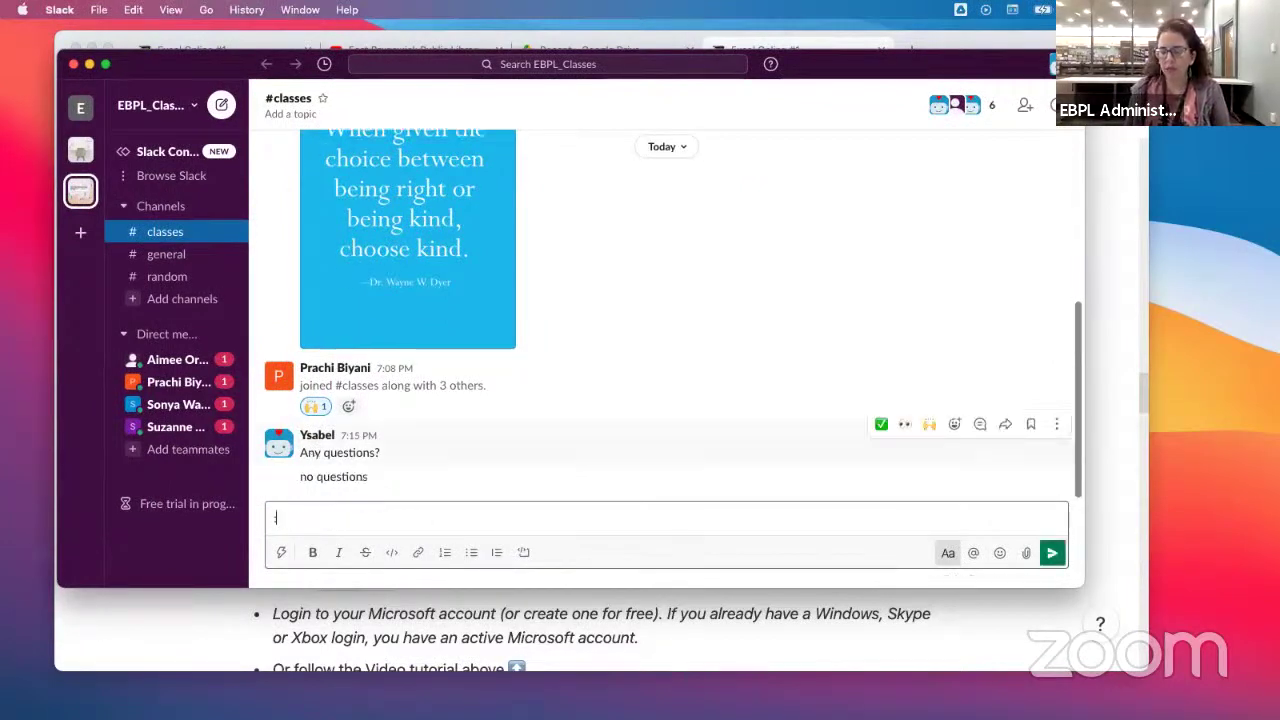
type(":")
key("Return")
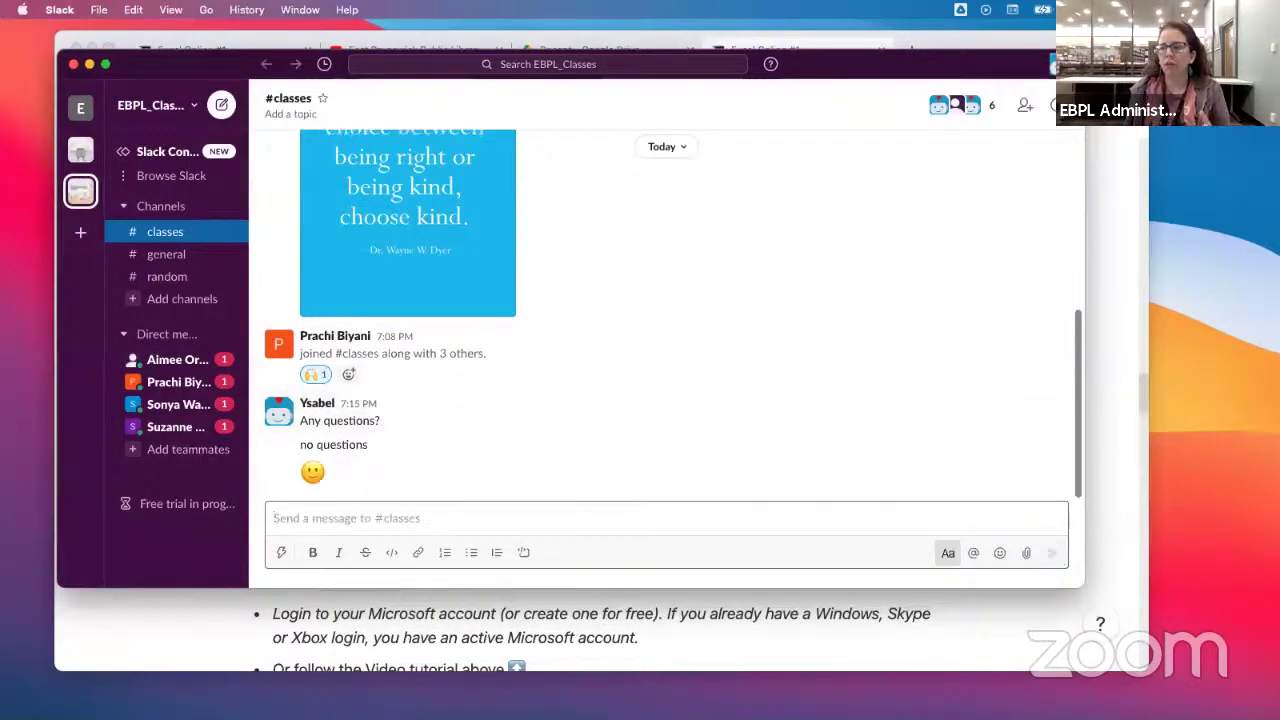
left_click_drag(202, 58, 0, 118)
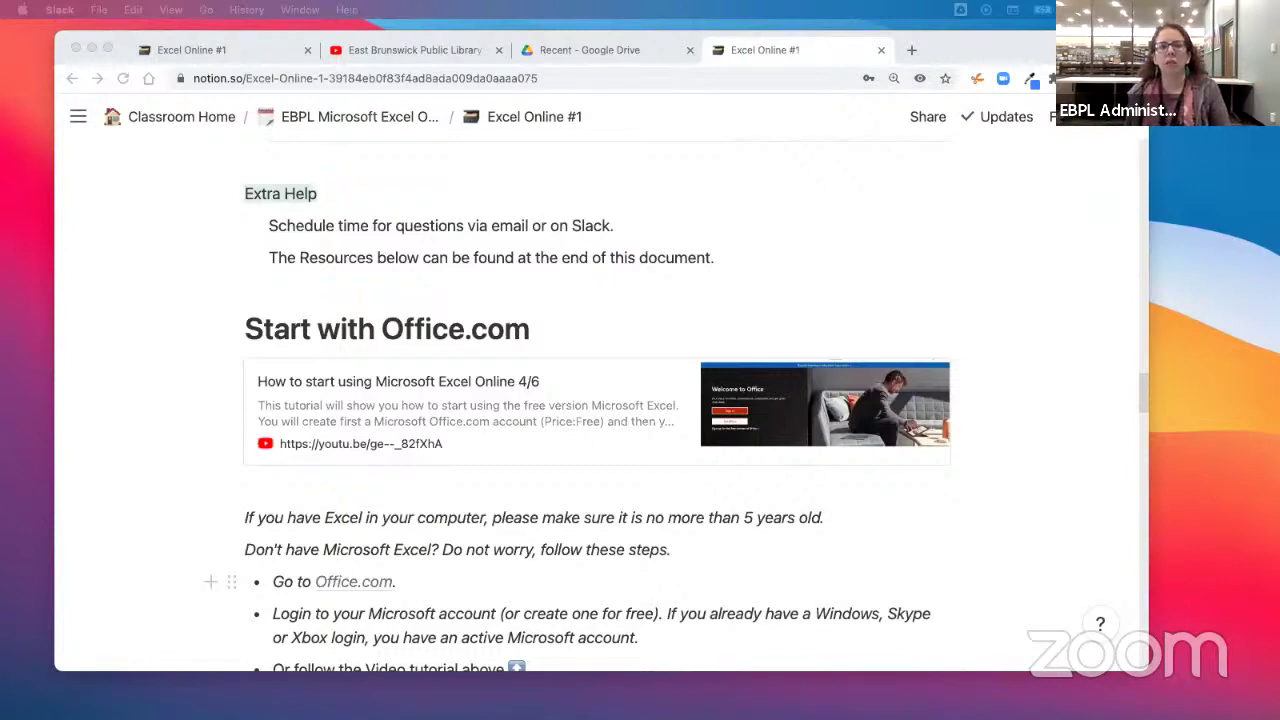
Show the Start with Office.com section of the lesson page in Chrome, and switch to the East Brunswick Public Library YouTube channel's videos.
scroll(593, 312, "down", 2)
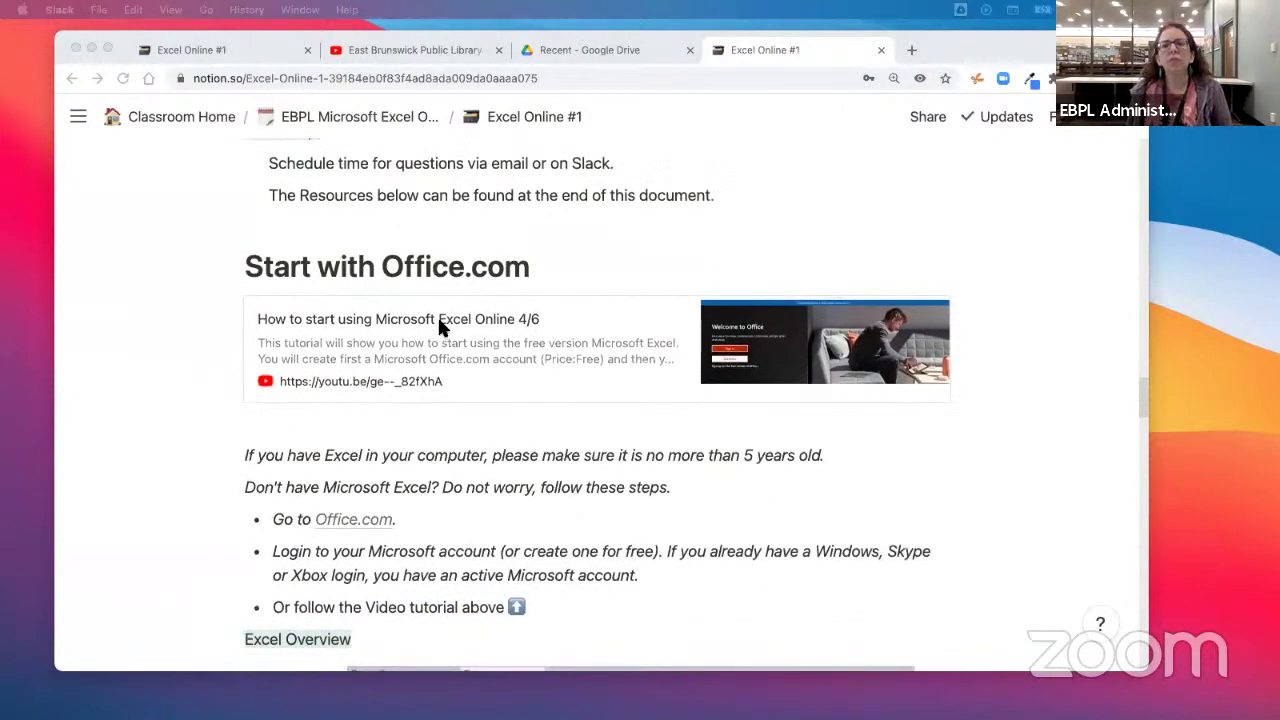
left_click(631, 255)
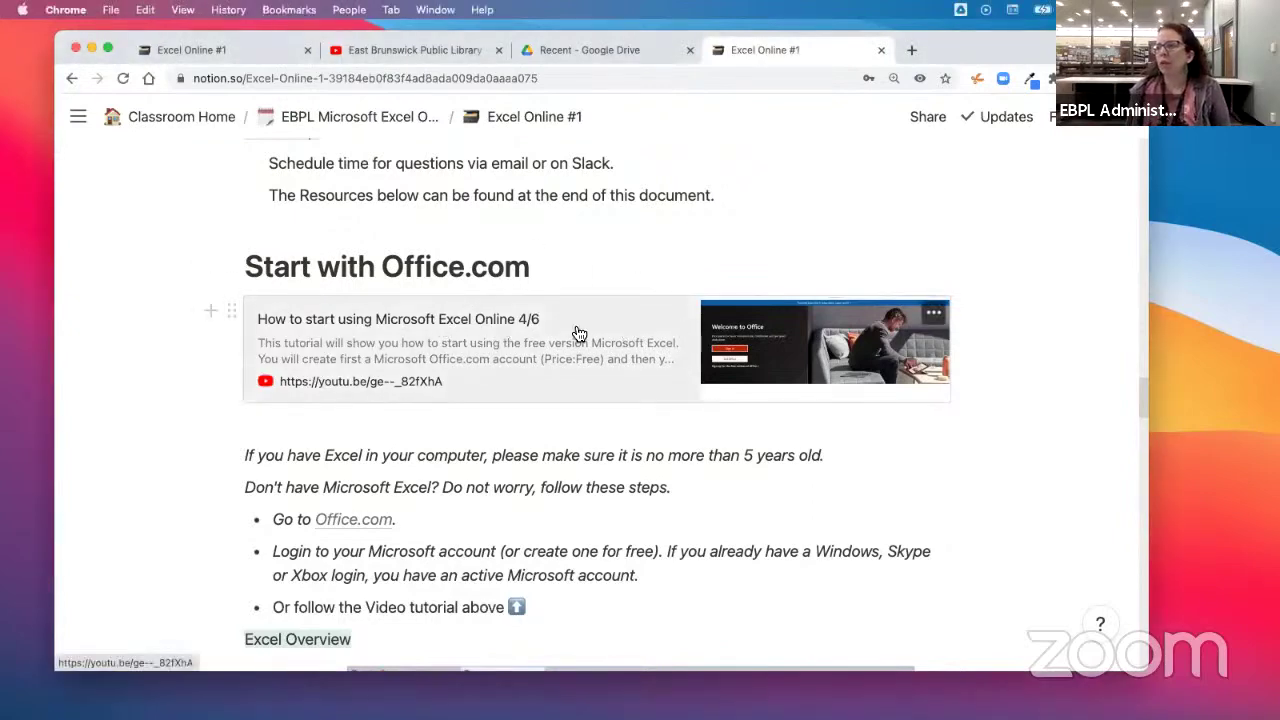
left_click(427, 50)
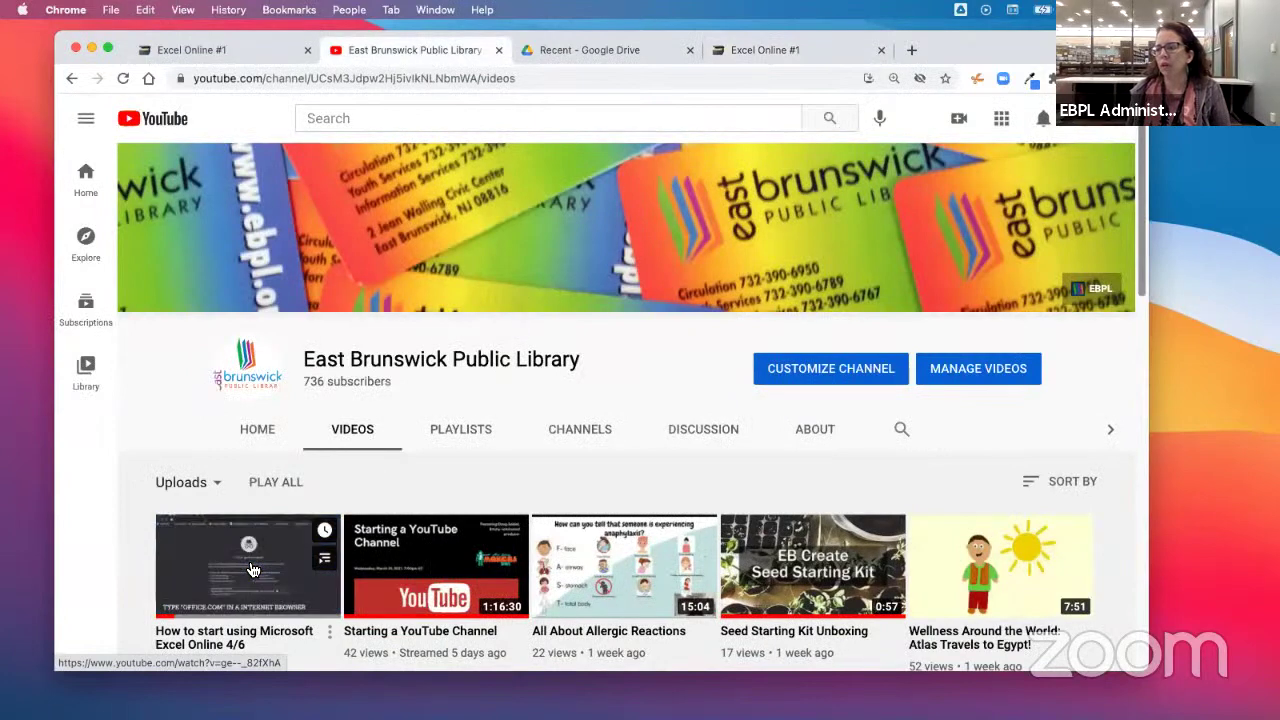
Open the library's video "How to start using Microsoft Excel Online 4/6", pause it at the start and show it full screen.
left_click(250, 567)
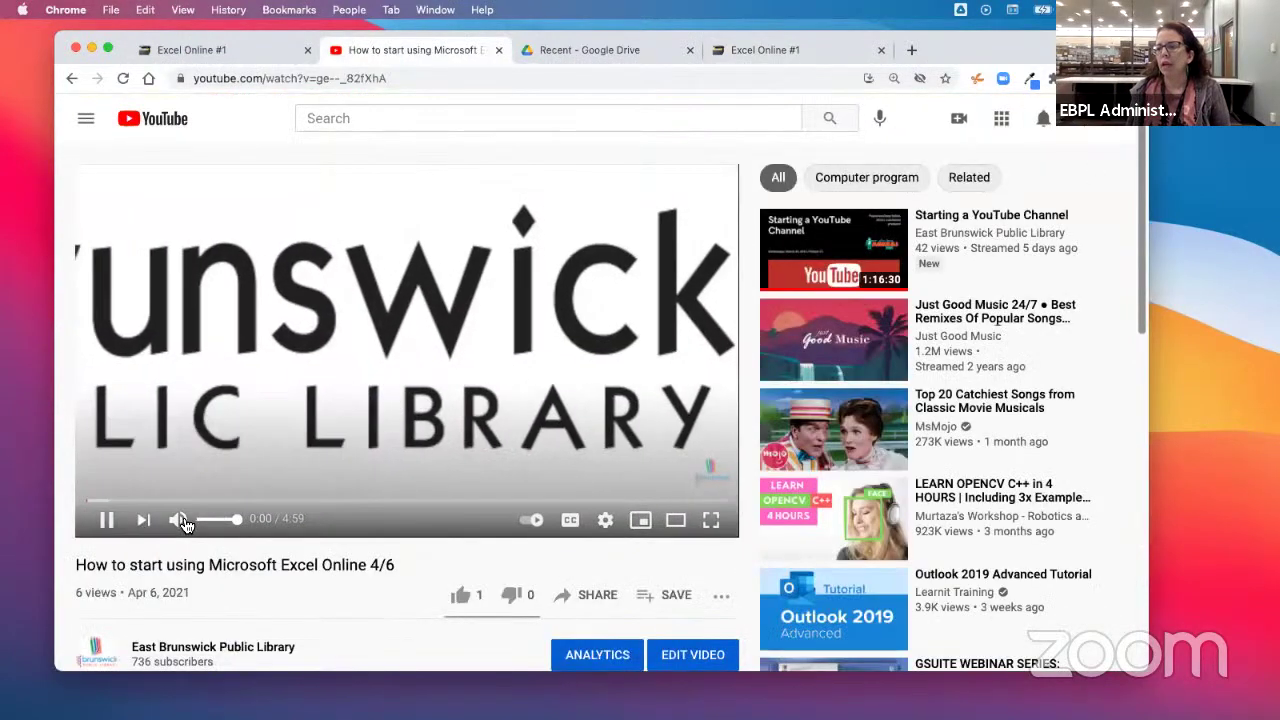
left_click(106, 519)
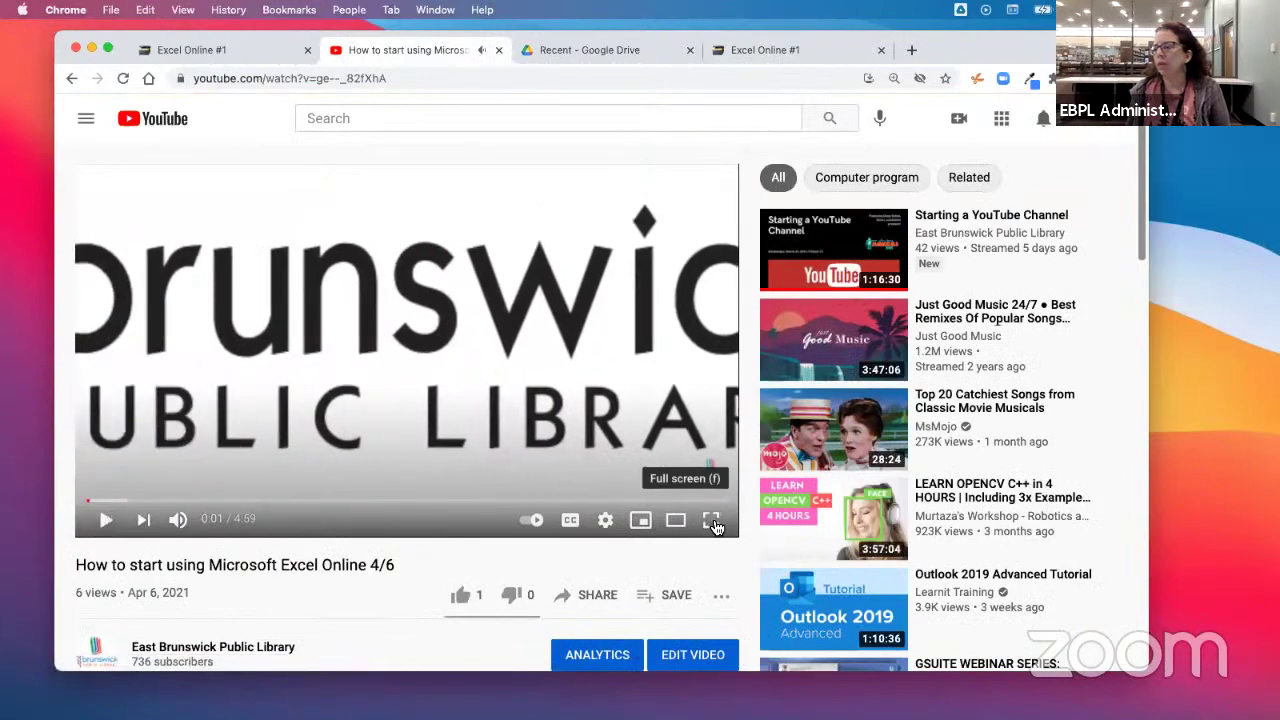
left_click(712, 520)
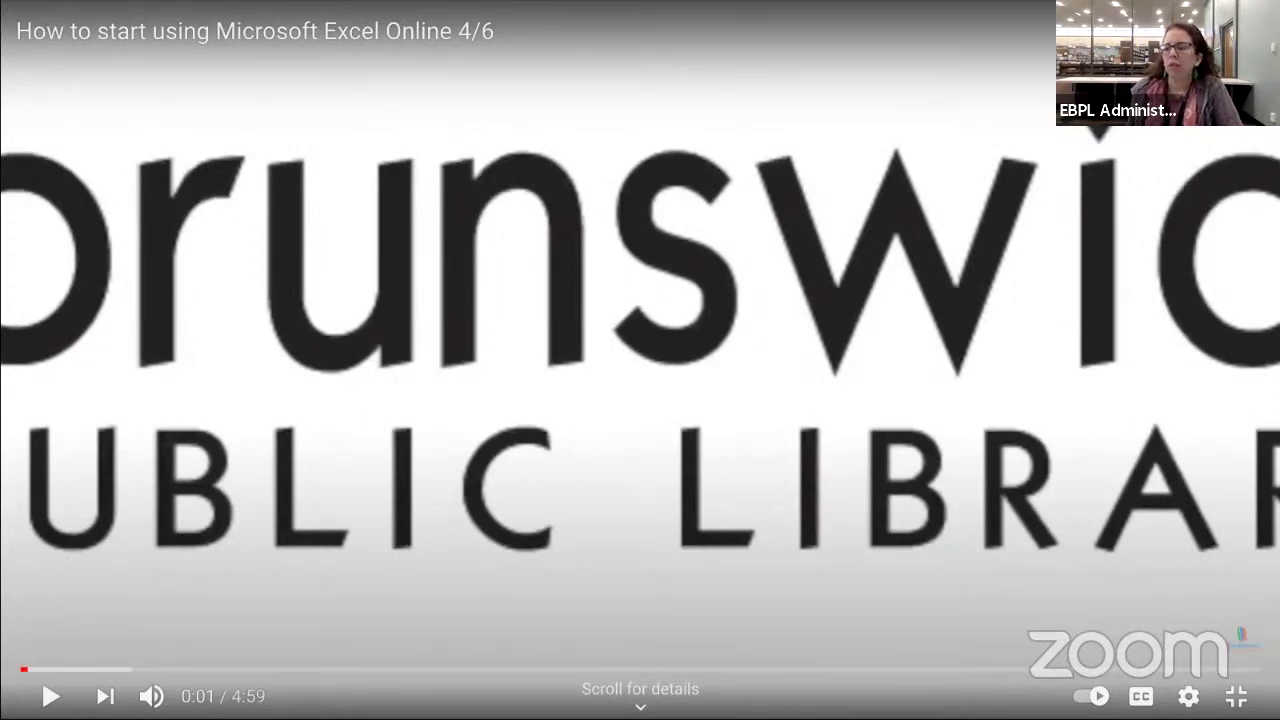
Skip the paused video ahead in stages through the office.com address entry to the Welcome to Office page at 0:25.
left_click(77, 672)
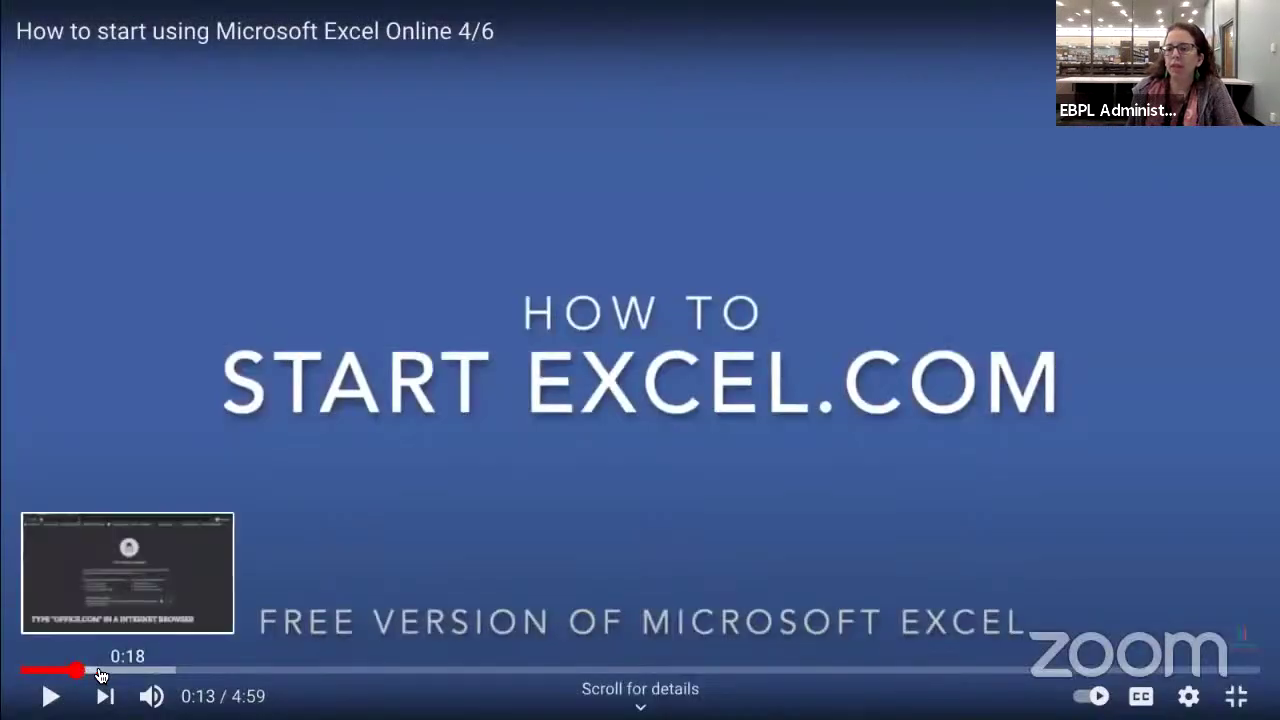
left_click(99, 672)
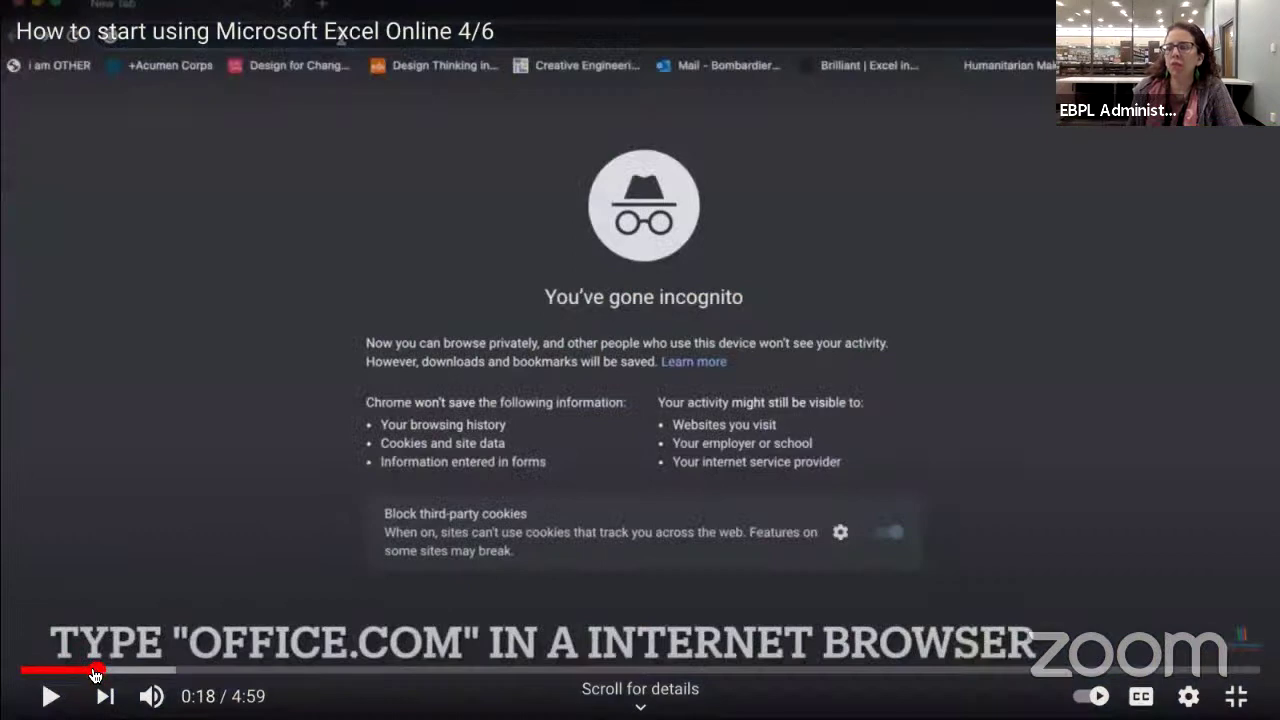
left_click_drag(94, 672, 104, 675)
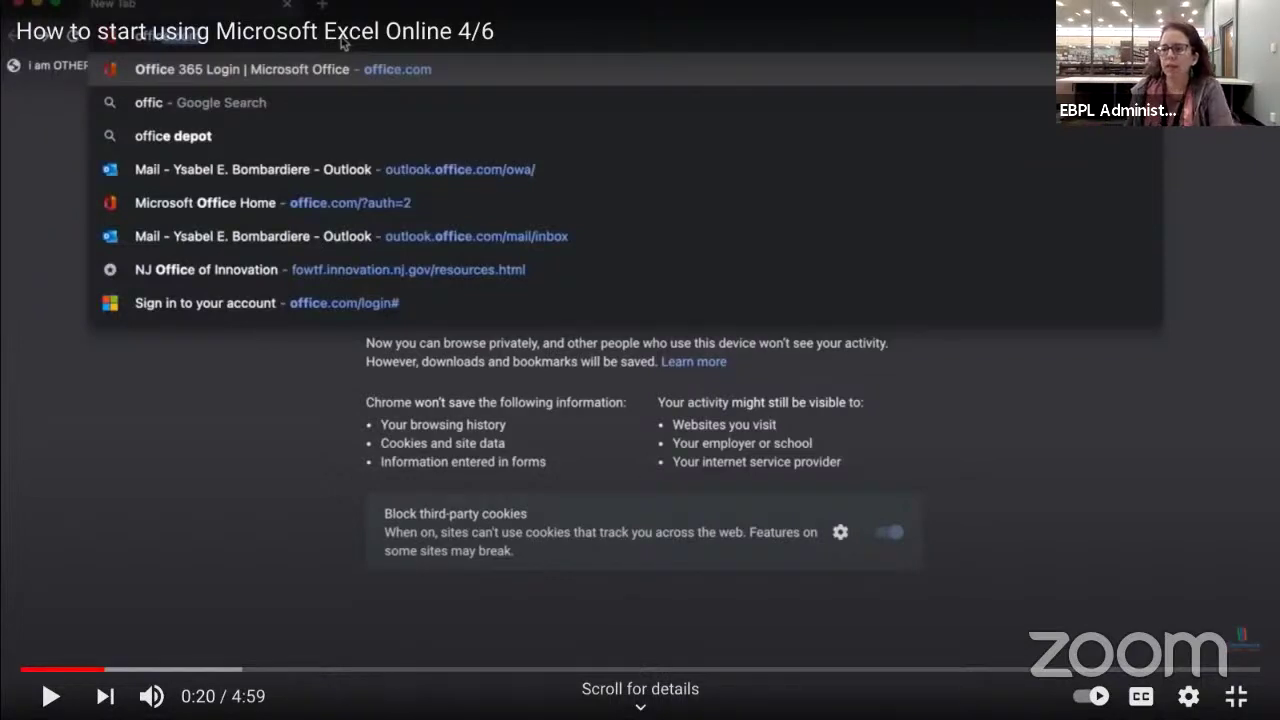
left_click(119, 671)
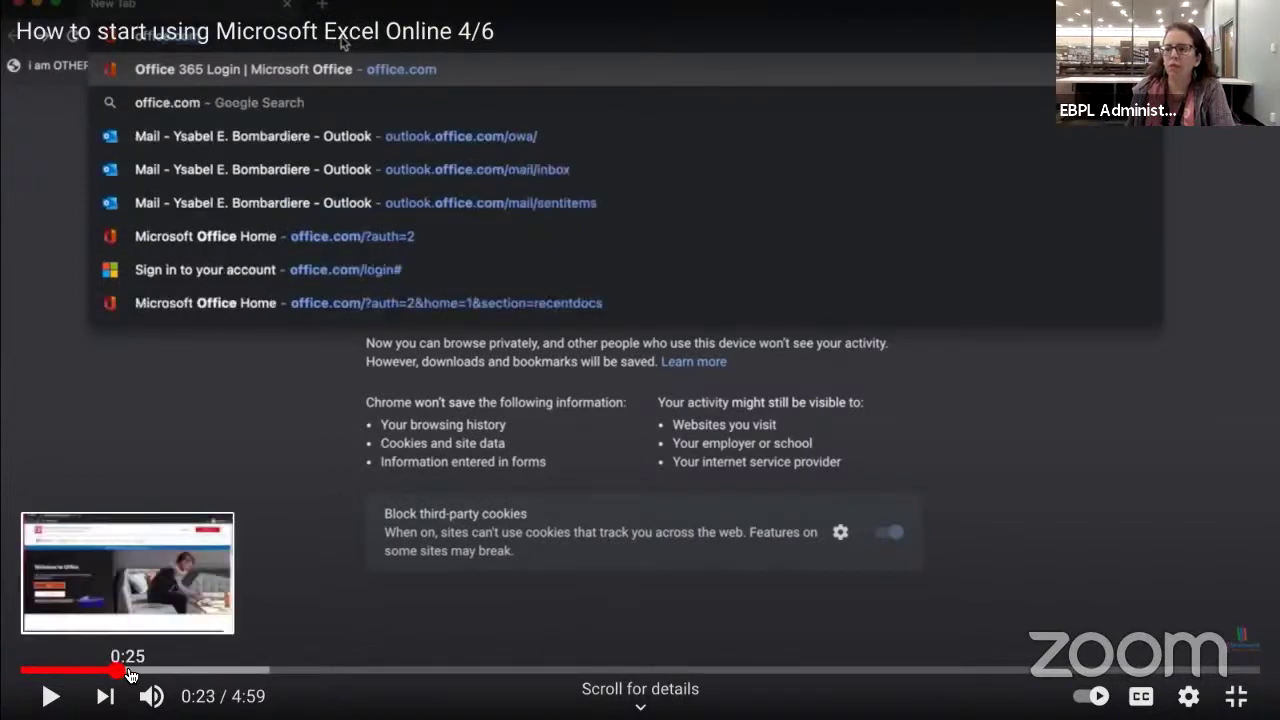
left_click(126, 669)
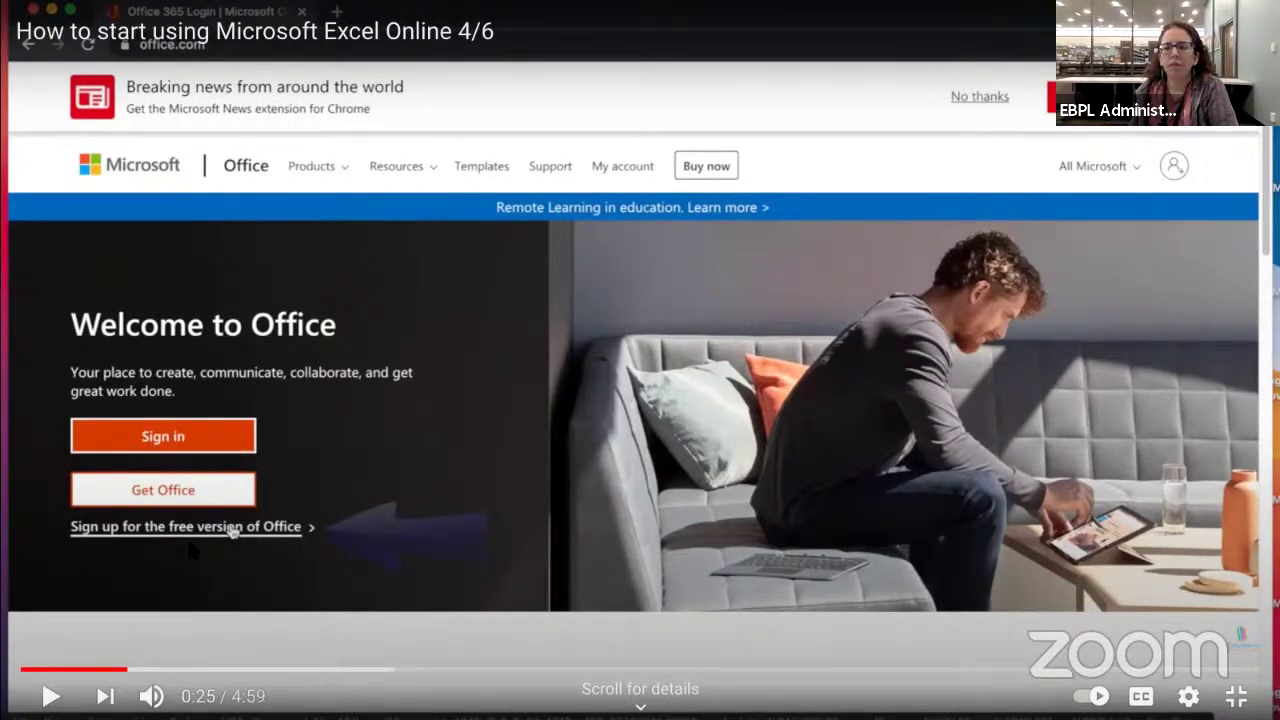
Advance the paused video from the free Office sign-up link to the Create account form's new email address option at 0:36.
left_click(134, 669)
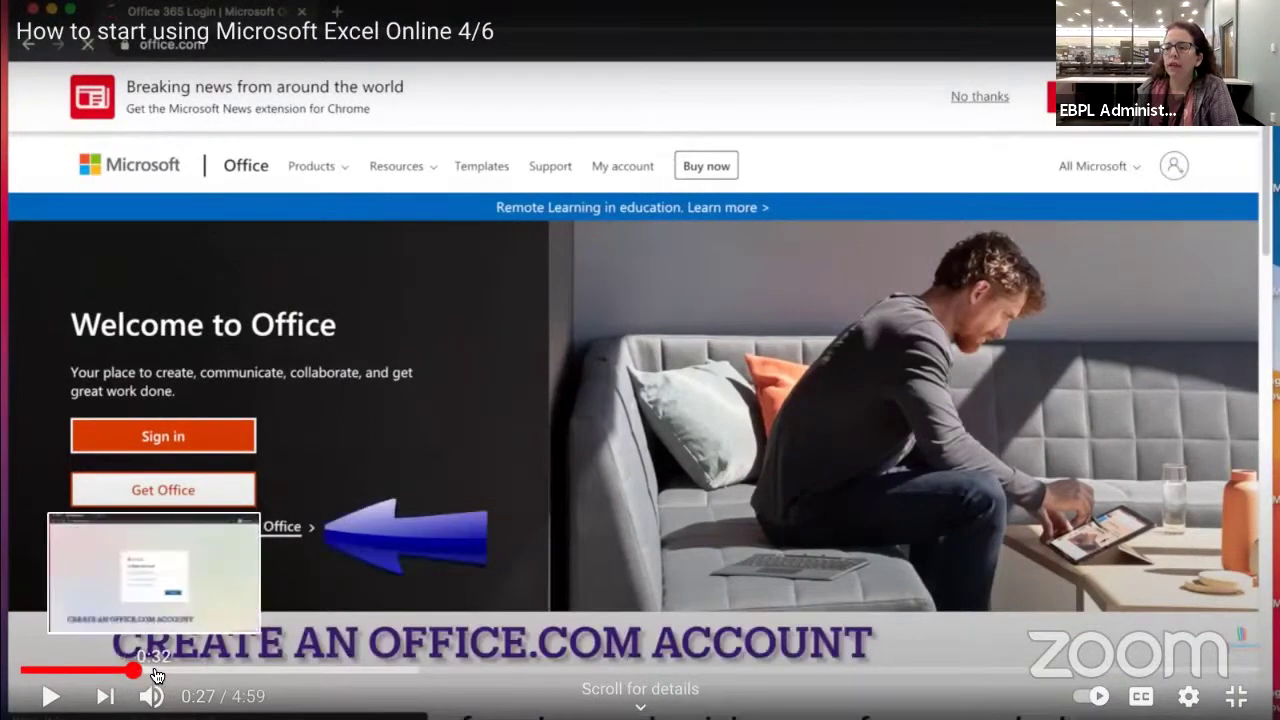
left_click(150, 670)
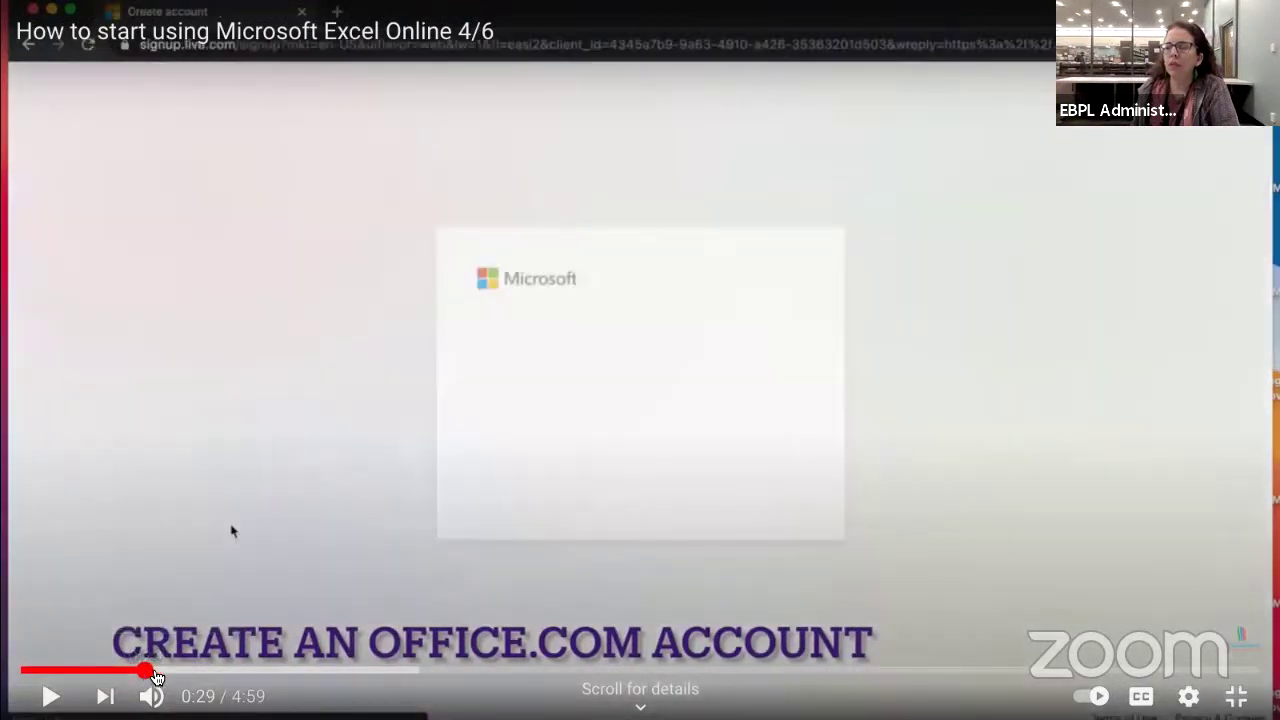
left_click(156, 670)
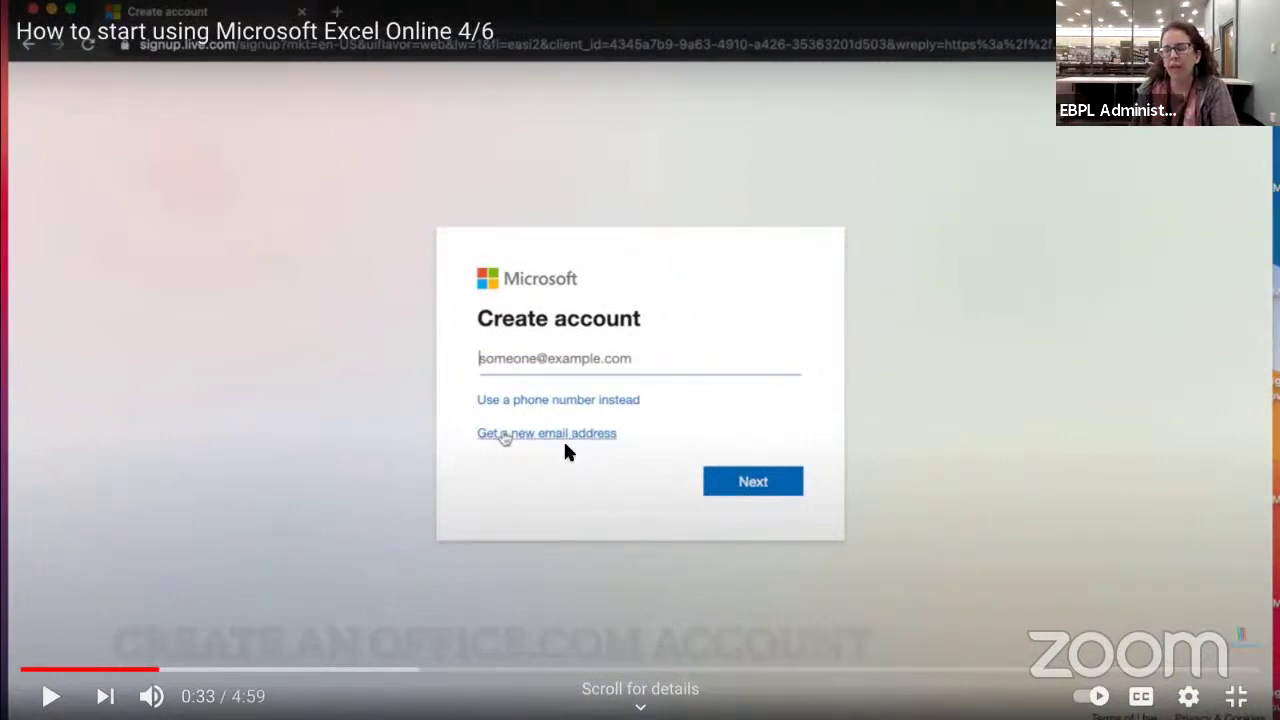
left_click(172, 671)
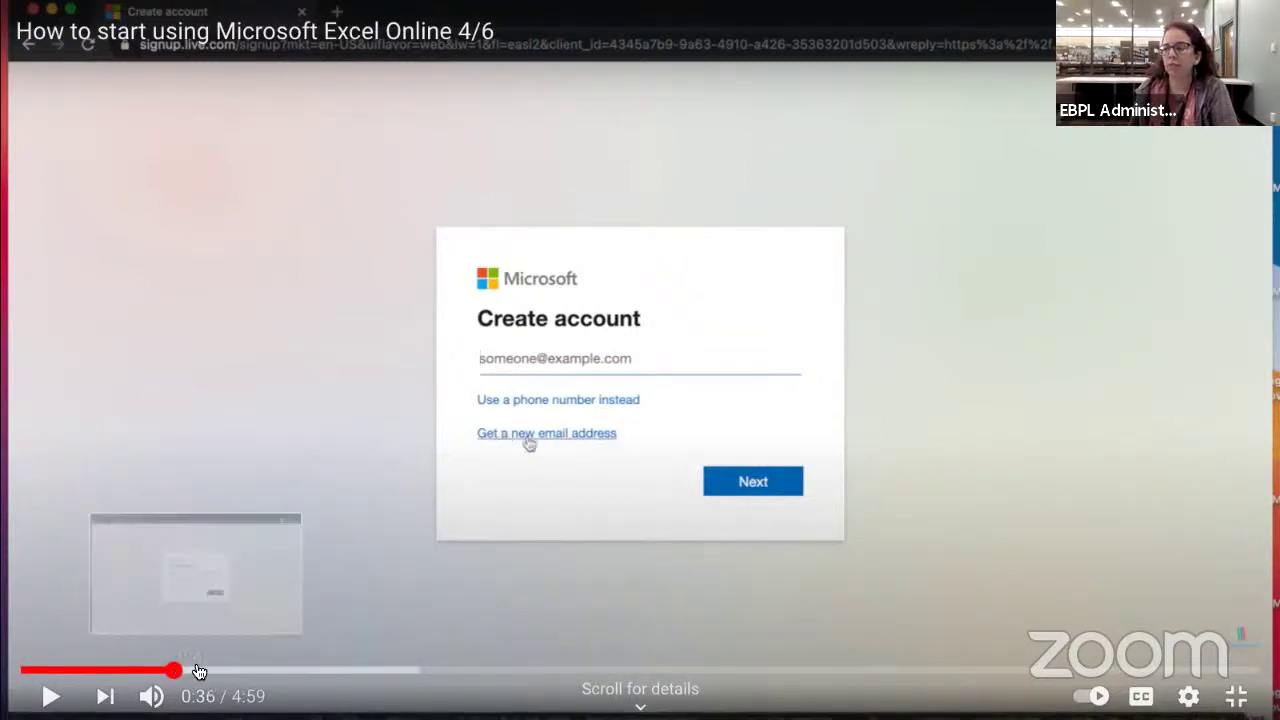
Skip in short stages through the video's new email account entry, stopping at 0:54.
left_click(197, 671)
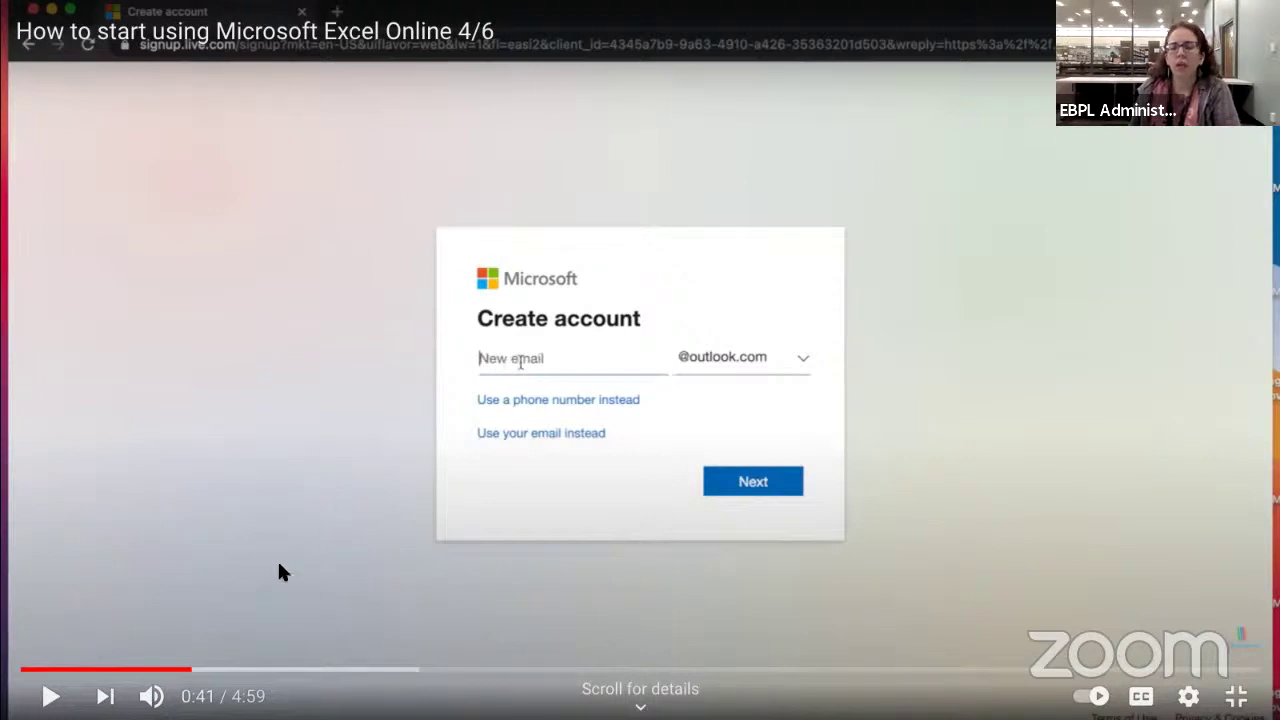
left_click(204, 670)
left_click(217, 668)
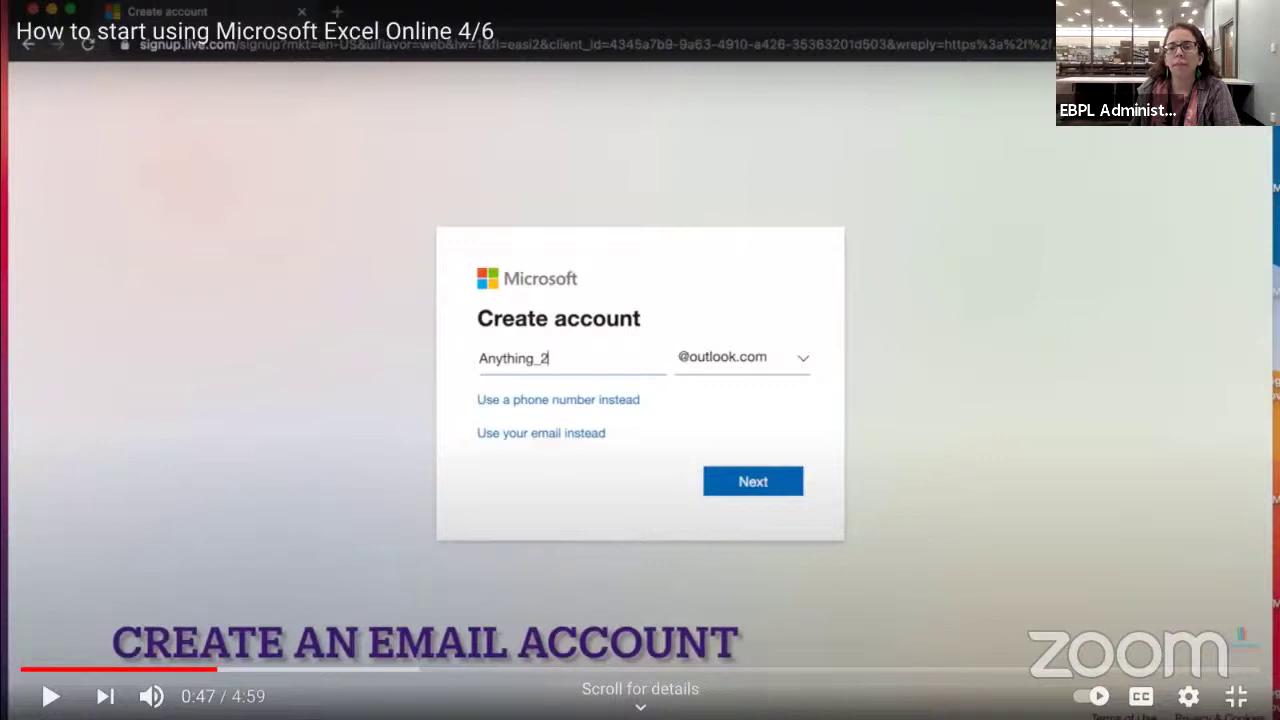
left_click(227, 672)
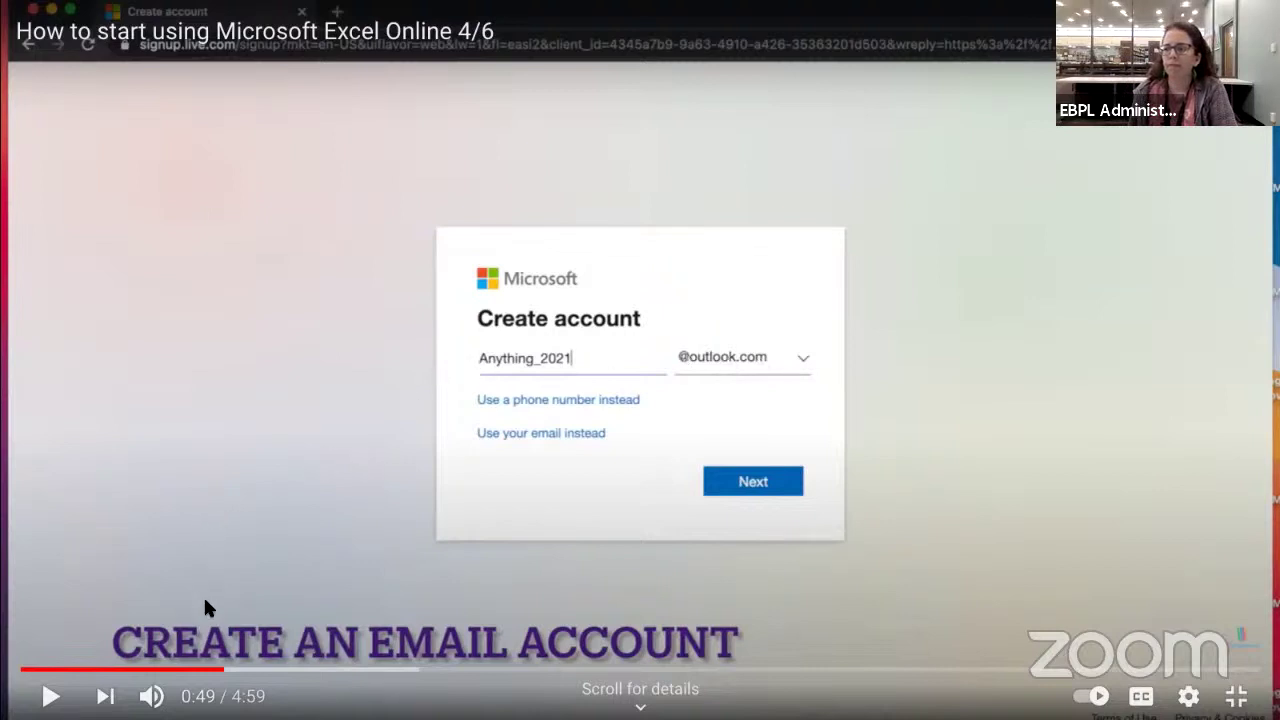
left_click(237, 672)
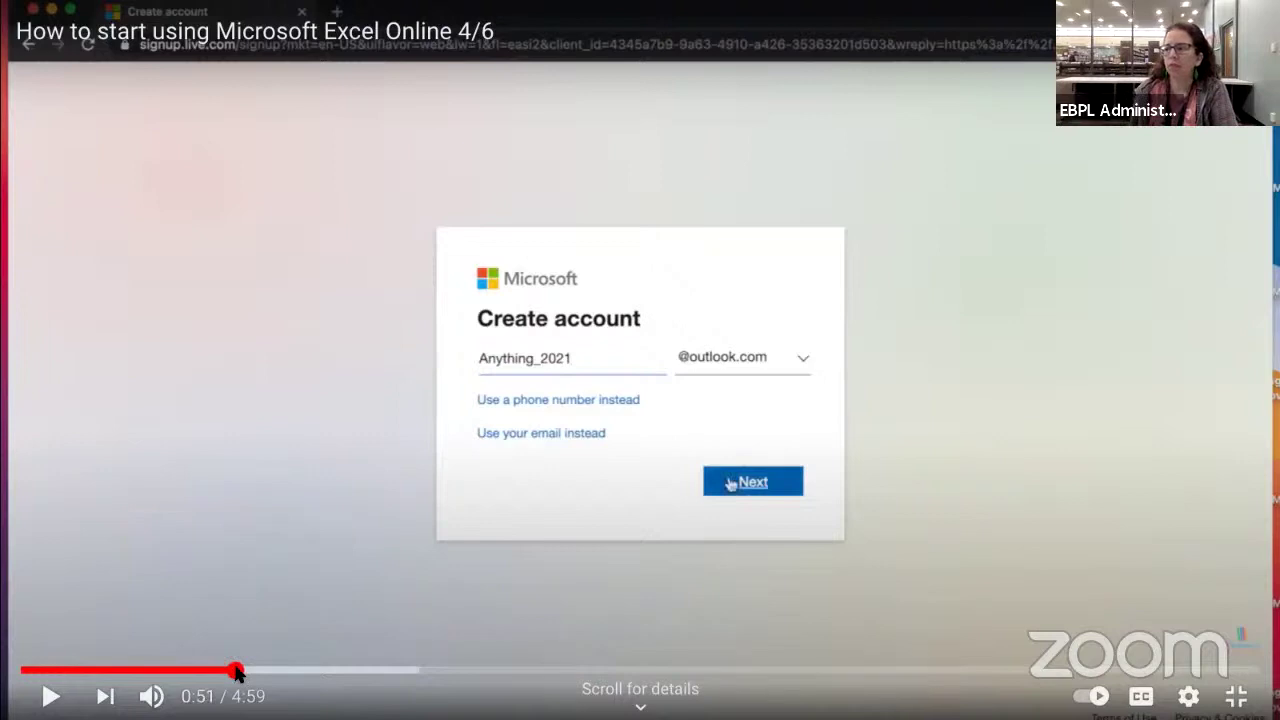
left_click(247, 672)
Mute the video and play it on to the Create a password page, pausing at 0:56.
left_click(160, 697)
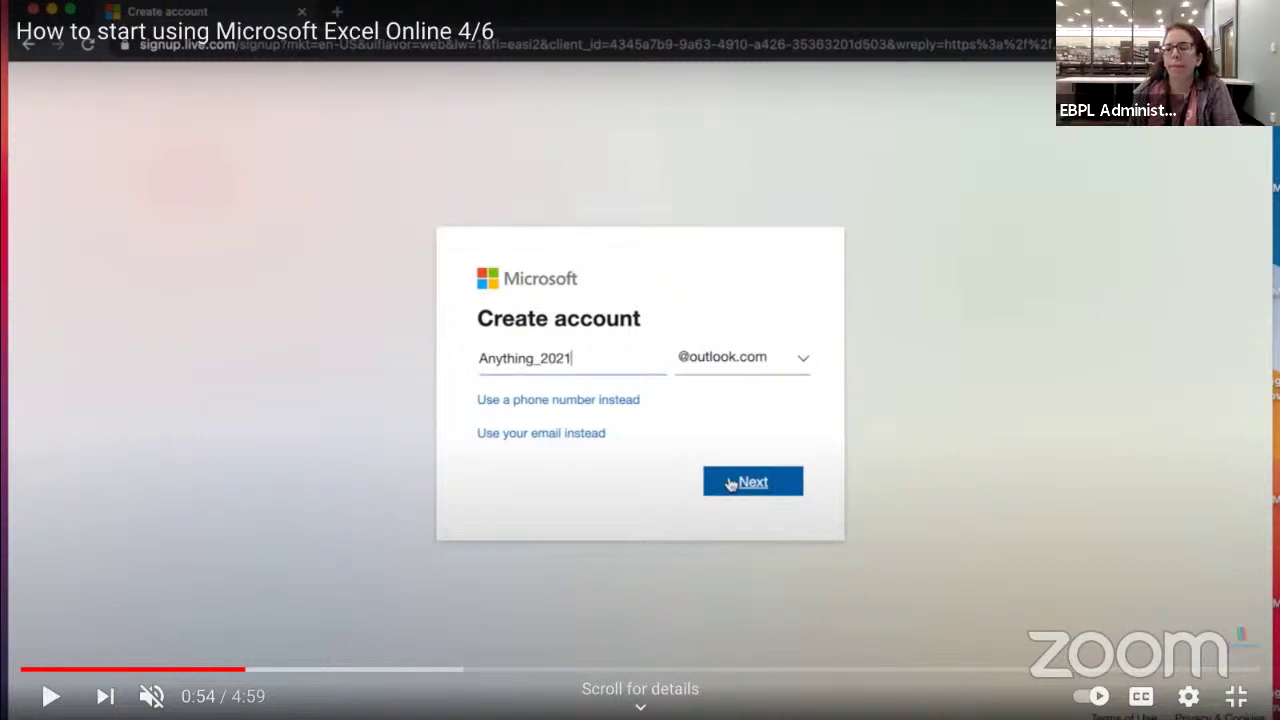
left_click(48, 696)
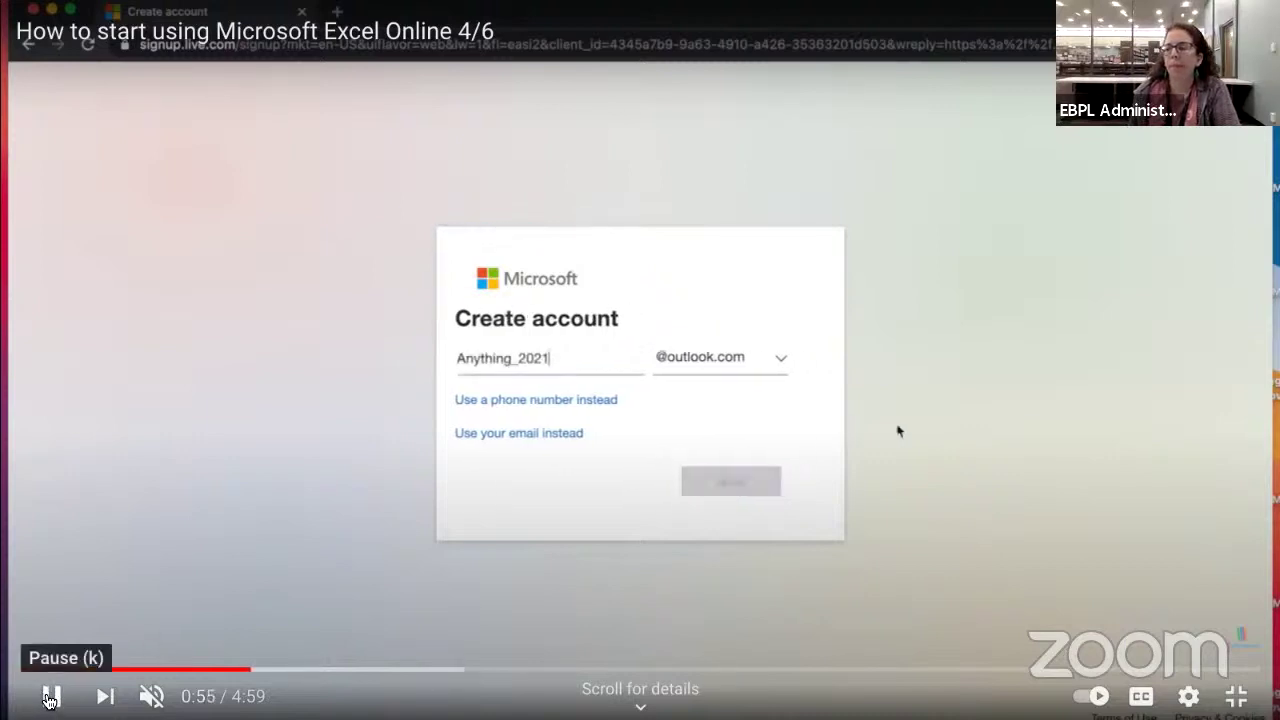
left_click(47, 697)
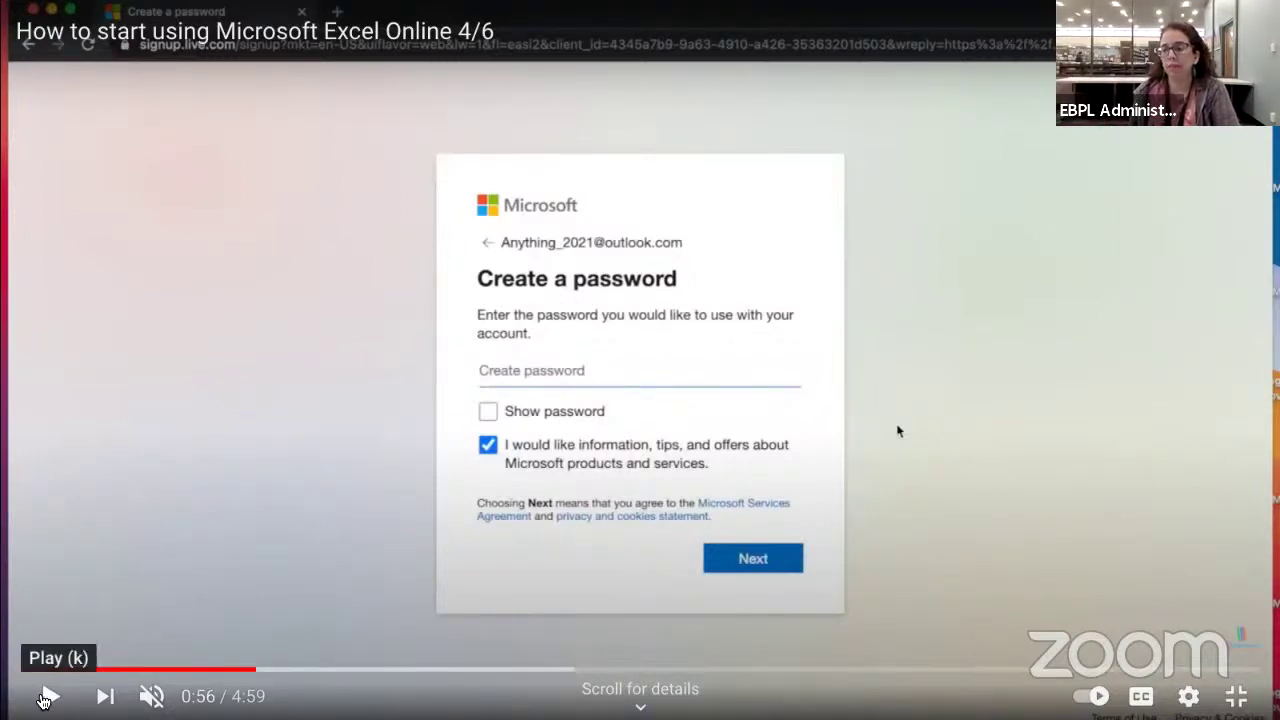
Play the video on, pausing at the country and birthdate form at 1:08 and the verification puzzle at 1:33.
left_click(45, 698)
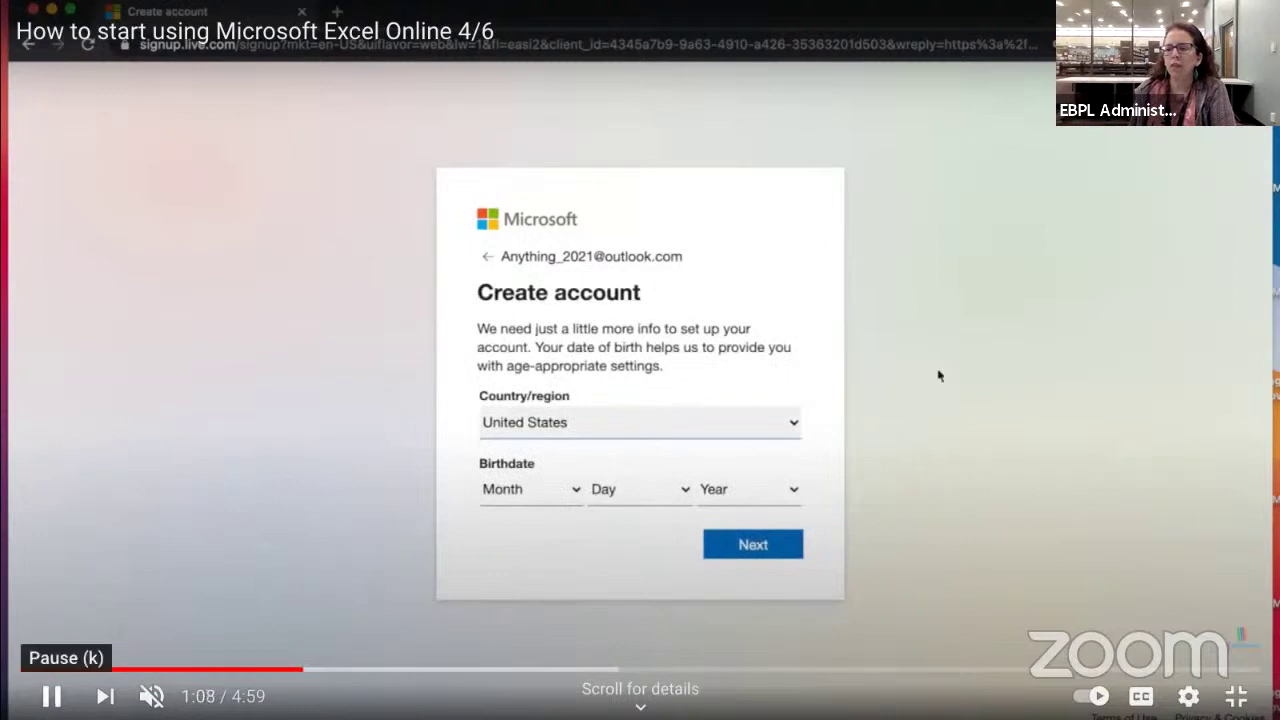
key("k")
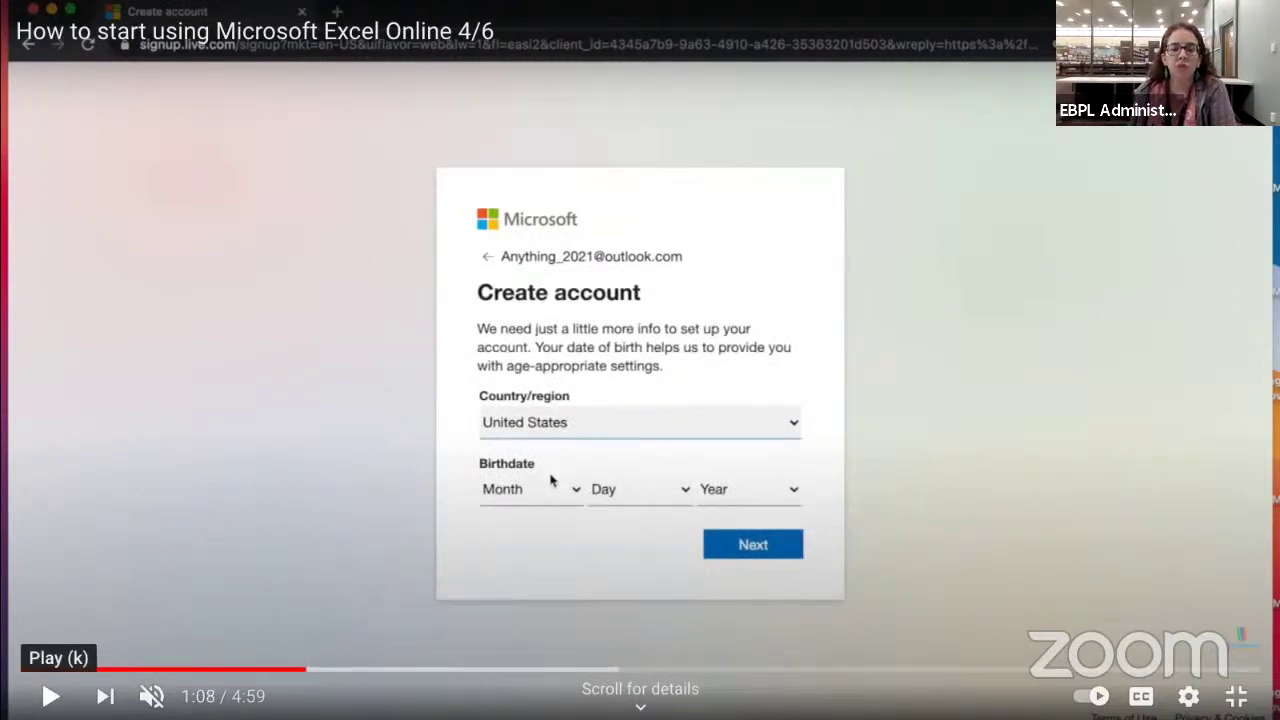
key("k")
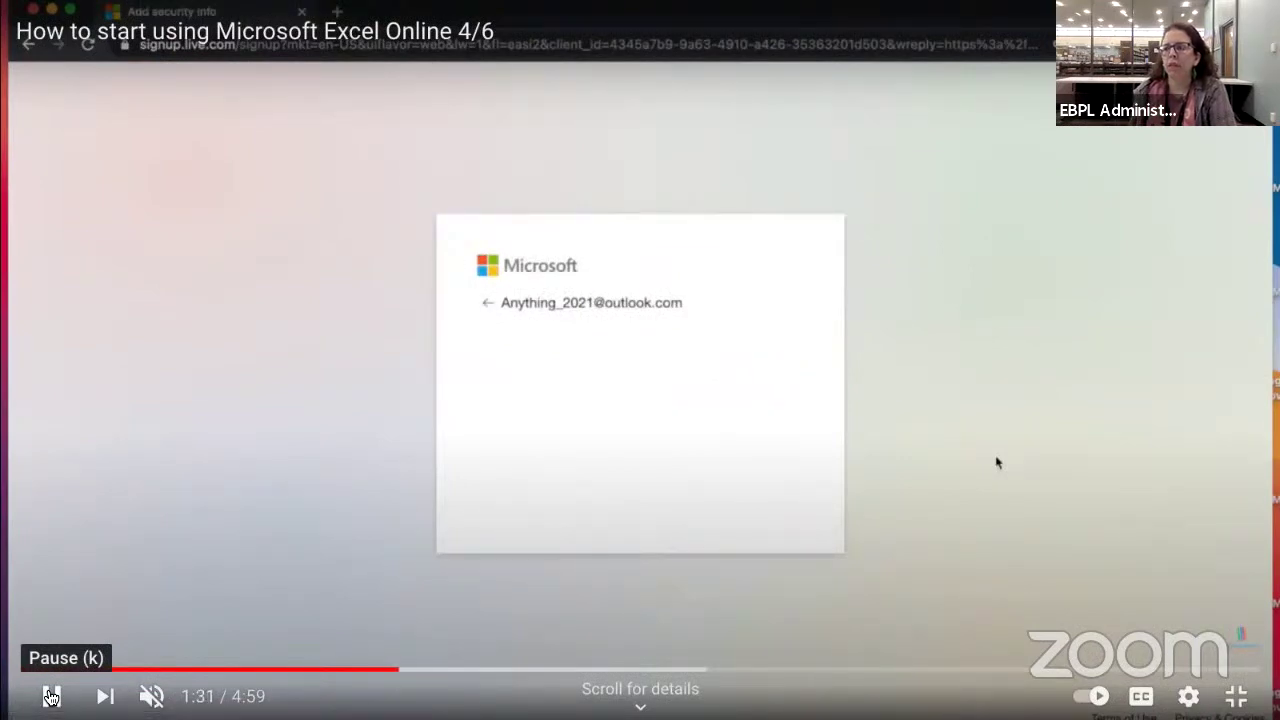
left_click(50, 696)
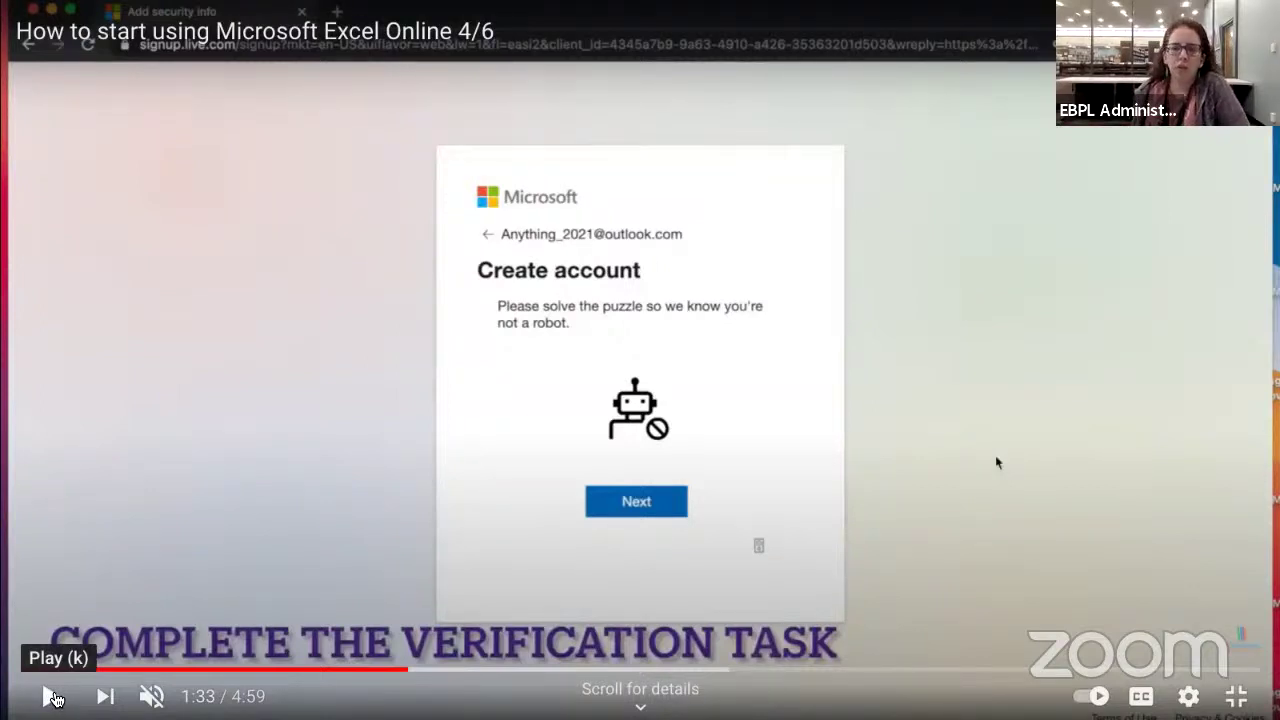
Play the video on, pausing at the account-created caption at 2:04 and the Office home page's apps at 2:32.
left_click(53, 697)
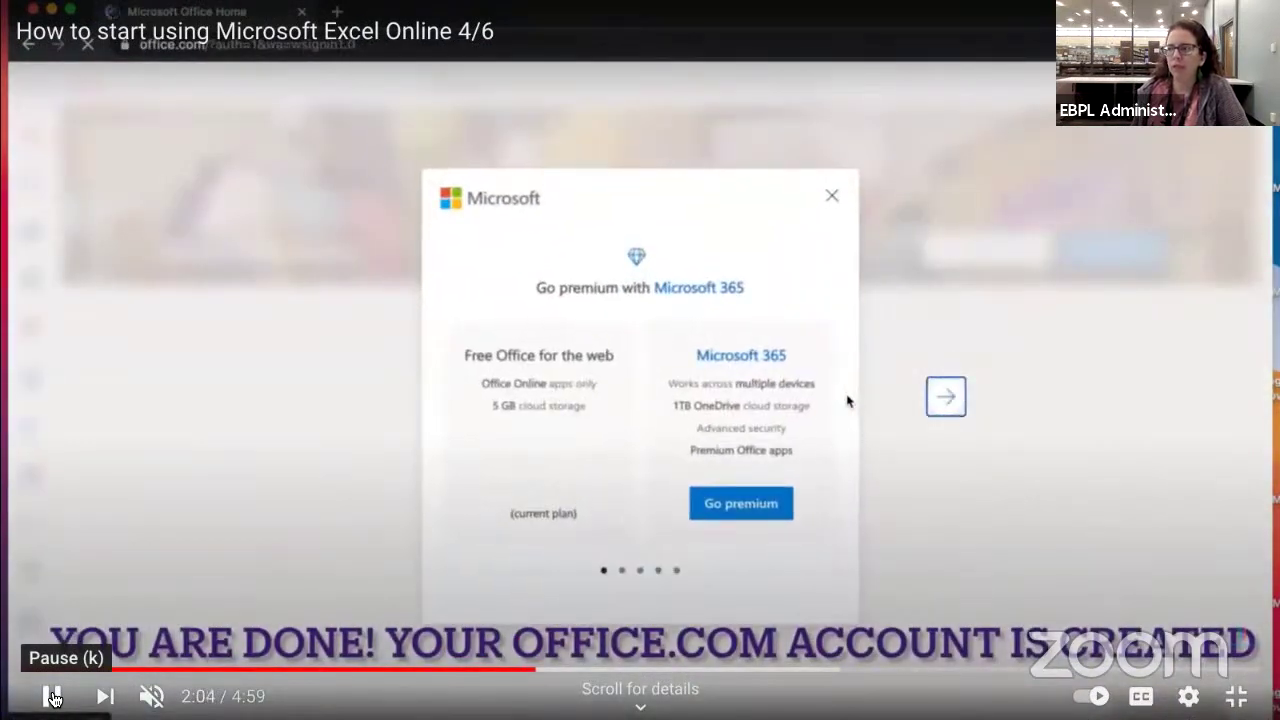
left_click(53, 698)
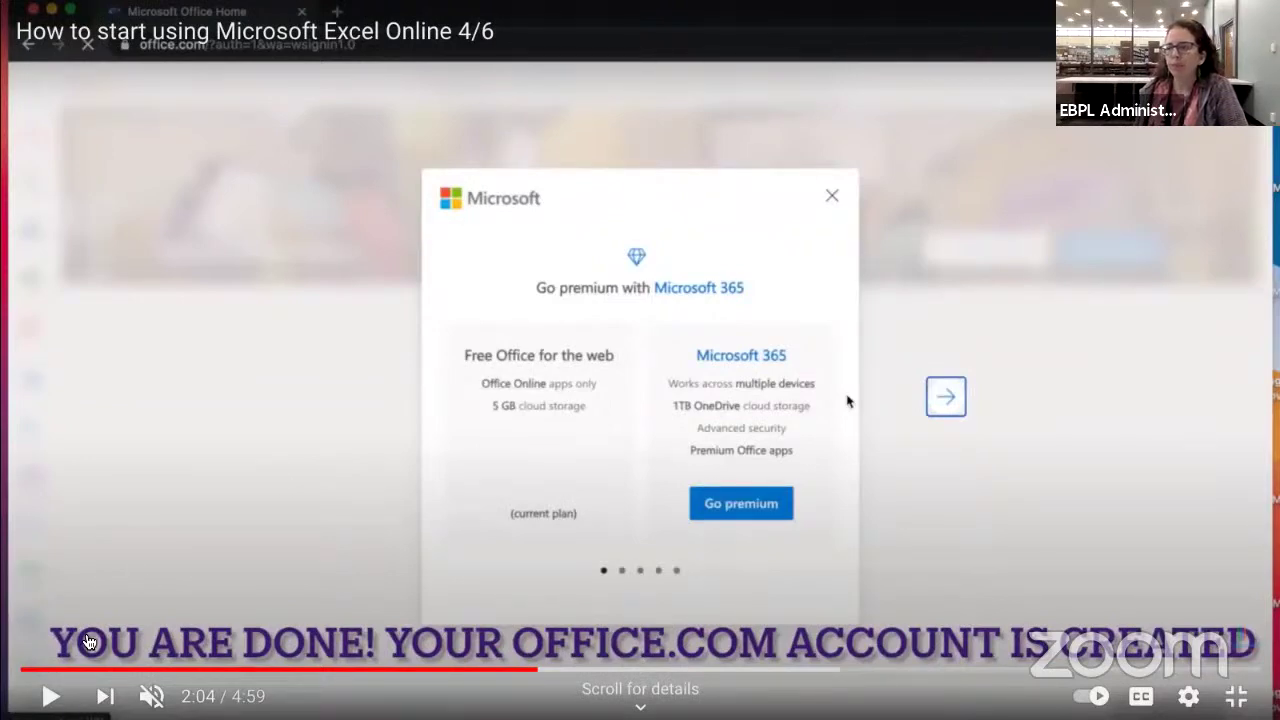
left_click(50, 696)
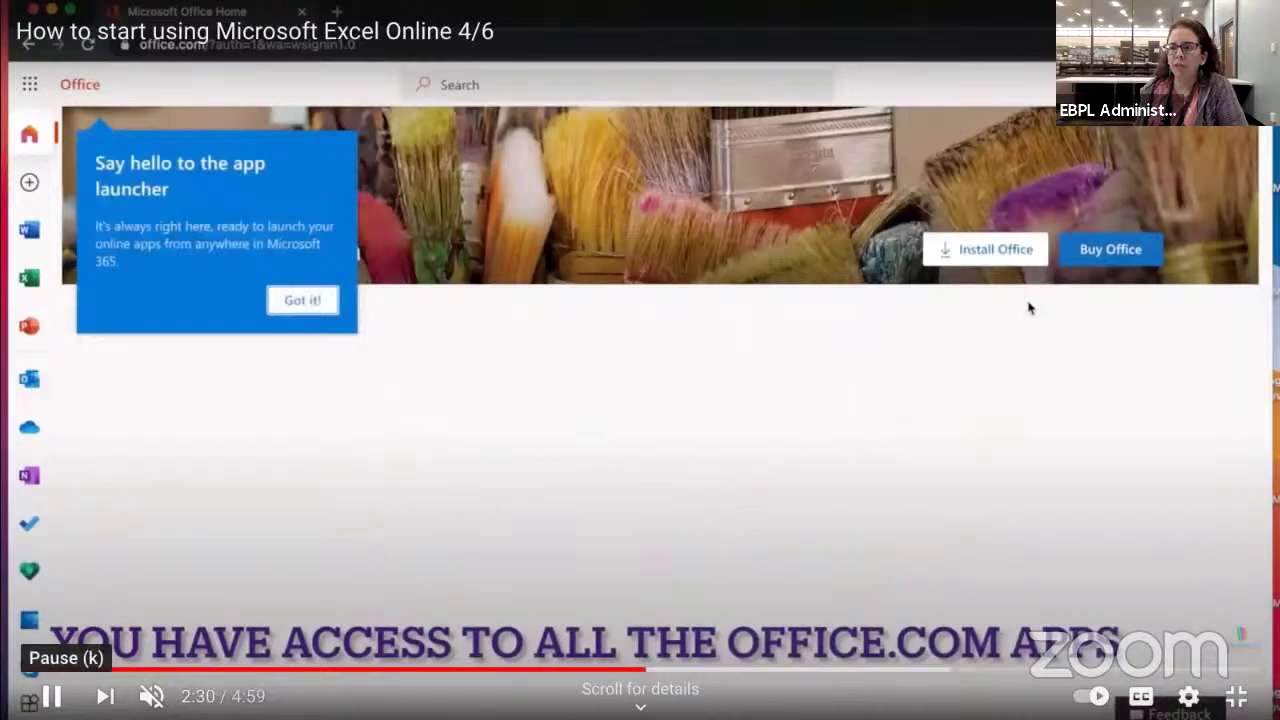
key("k")
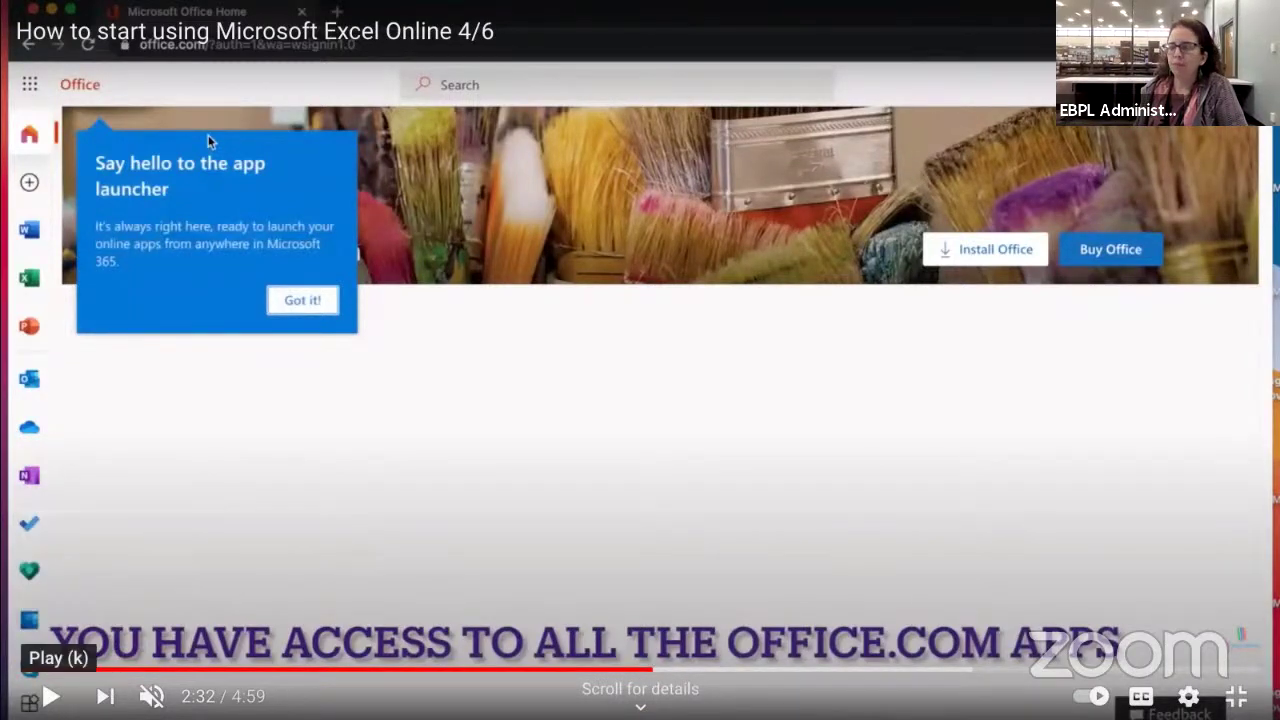
Play the video to the Install Office explanation at 2:43, and skip ahead through the Office app icons to 2:57.
left_click(52, 696)
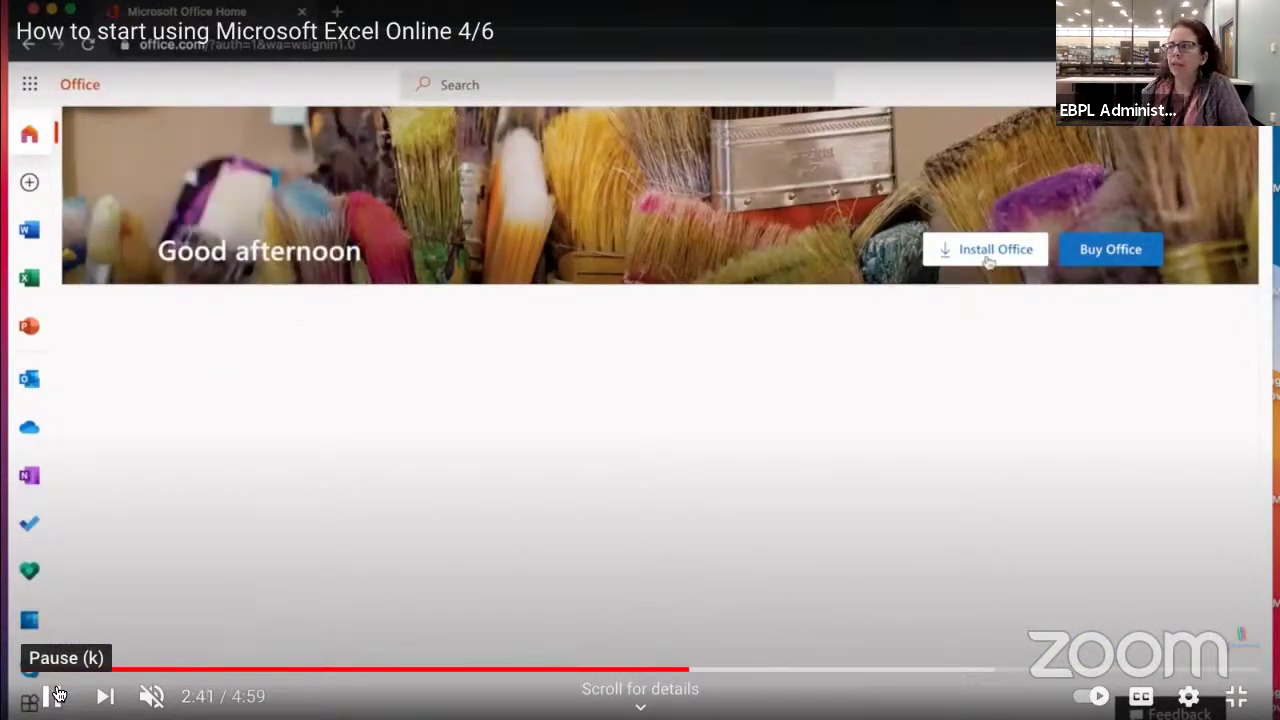
left_click(57, 693)
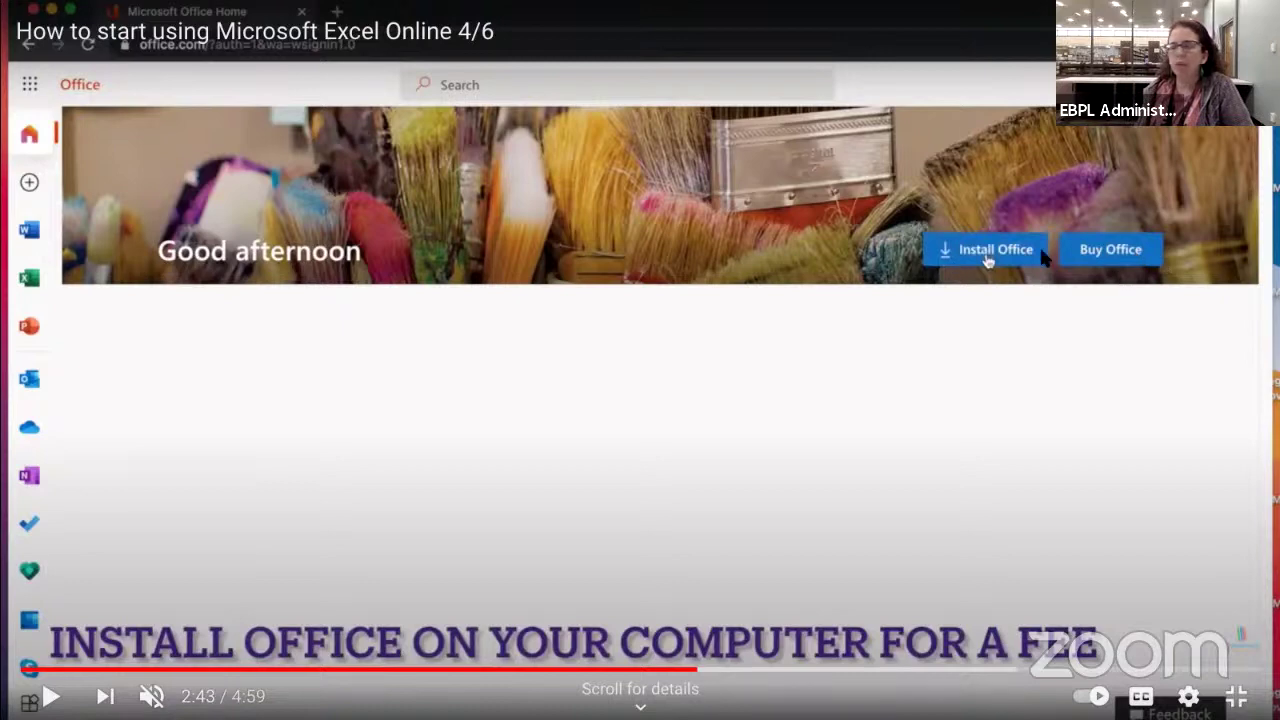
left_click(713, 672)
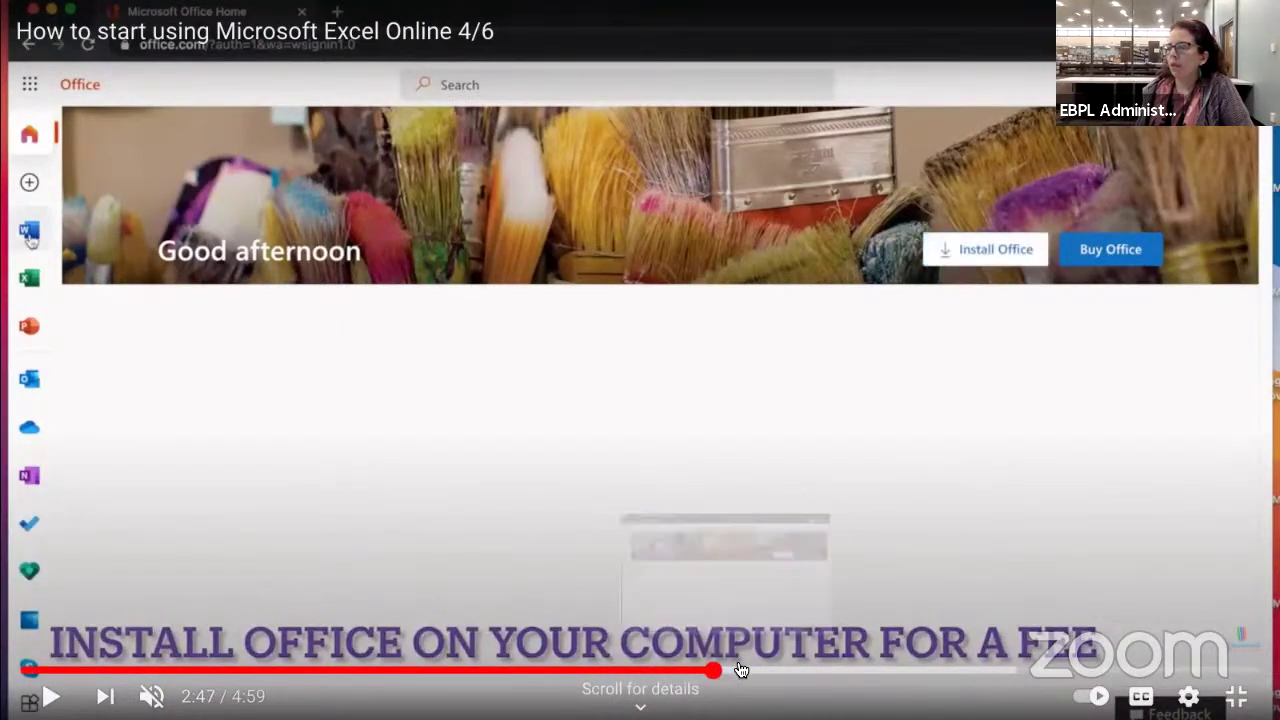
left_click(738, 672)
left_click(760, 672)
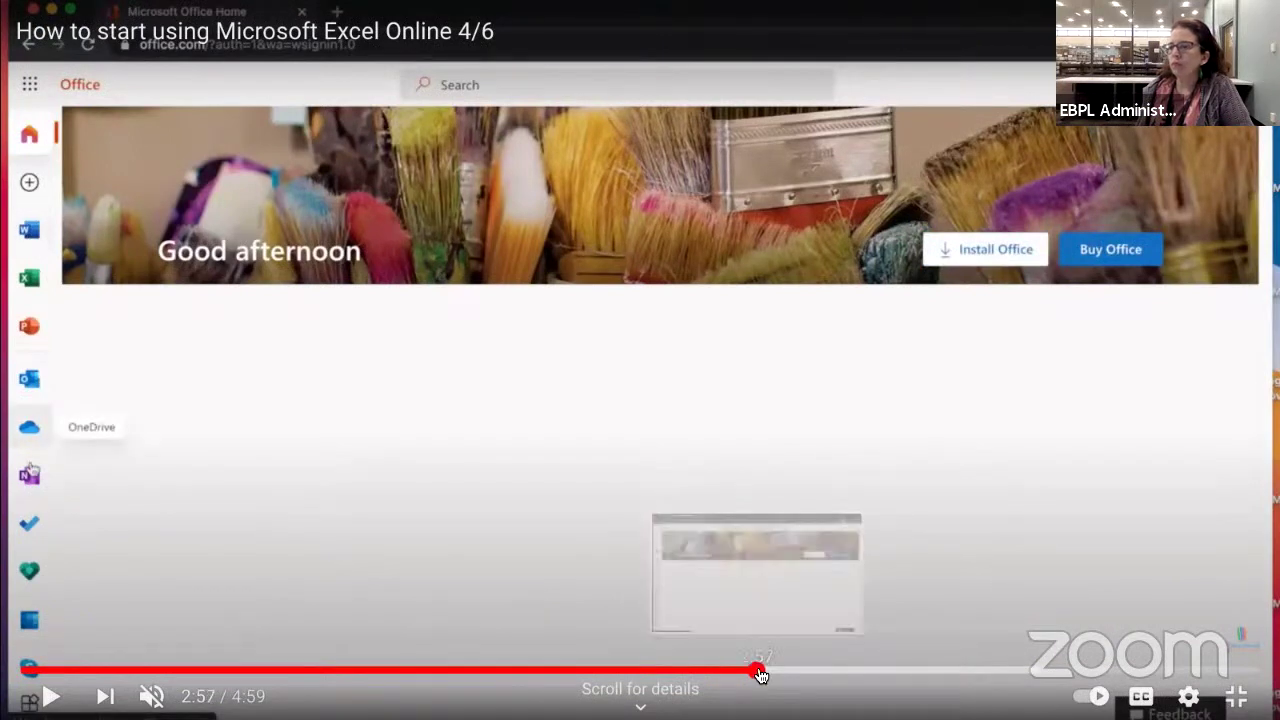
Skip the video to the account profile at 3:03 and the Excel icon at 3:11, and resume playback into the Excel start page.
left_click(786, 672)
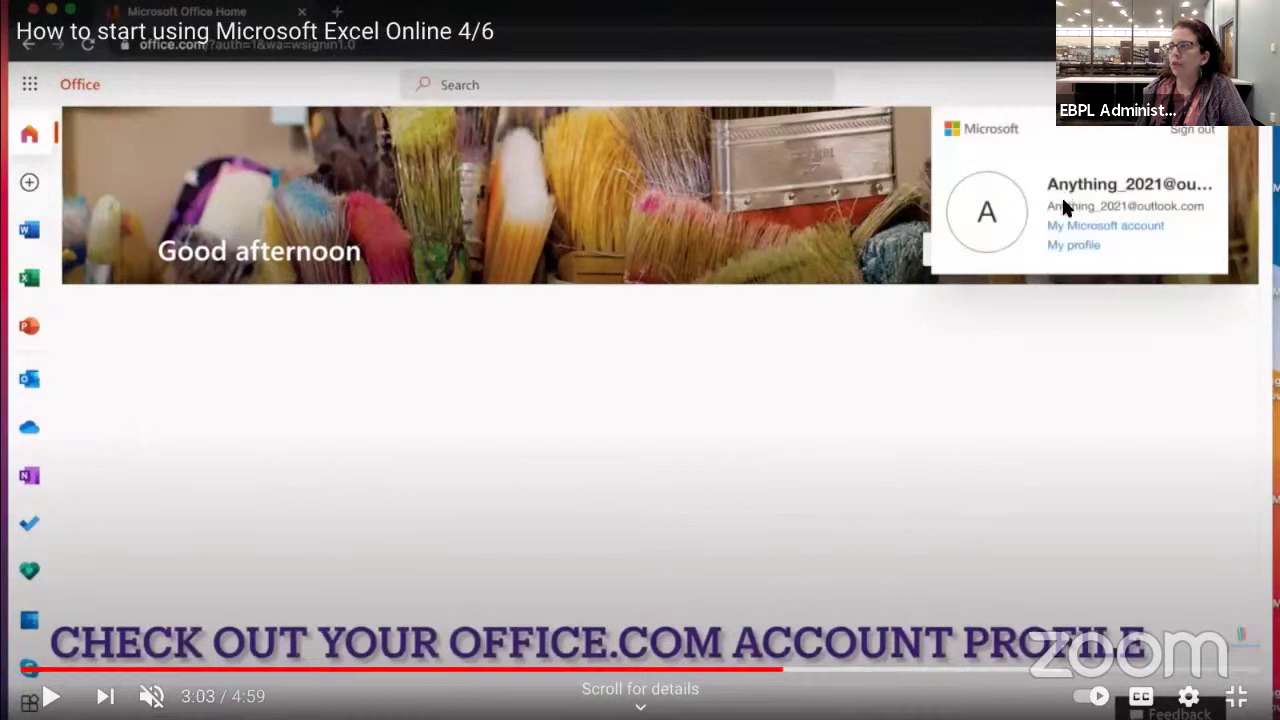
left_click(818, 676)
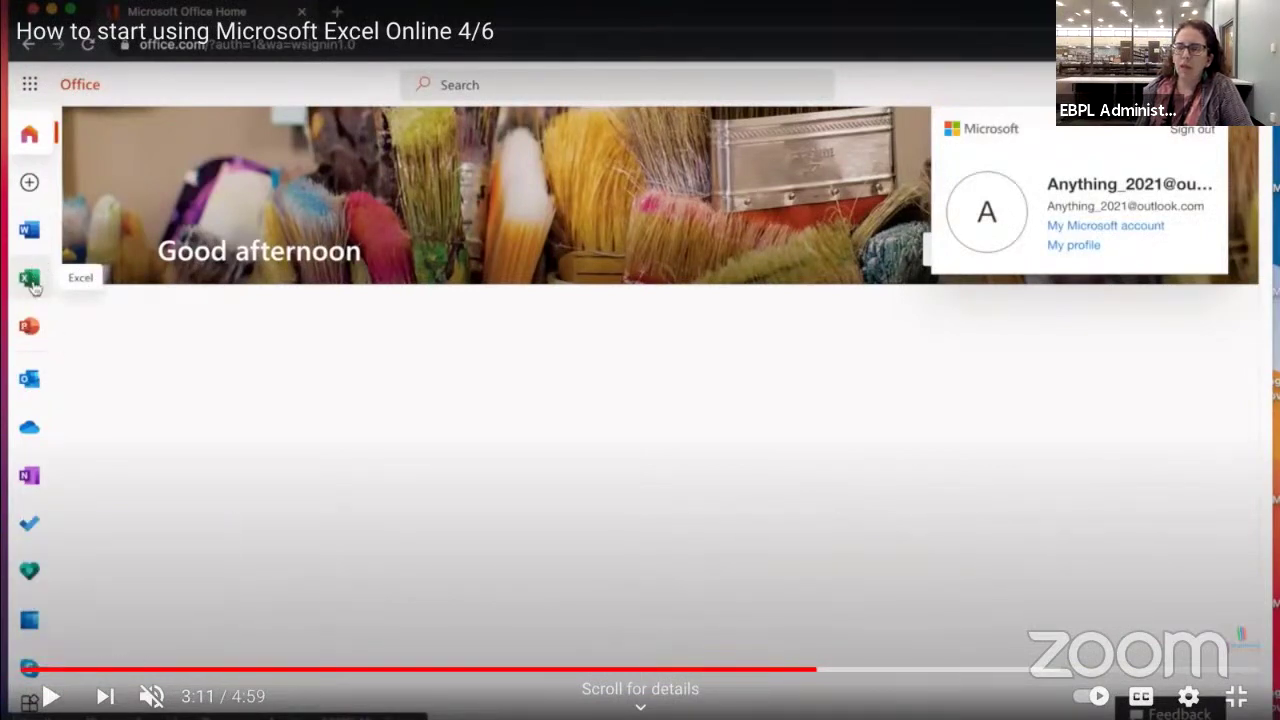
left_click(40, 697)
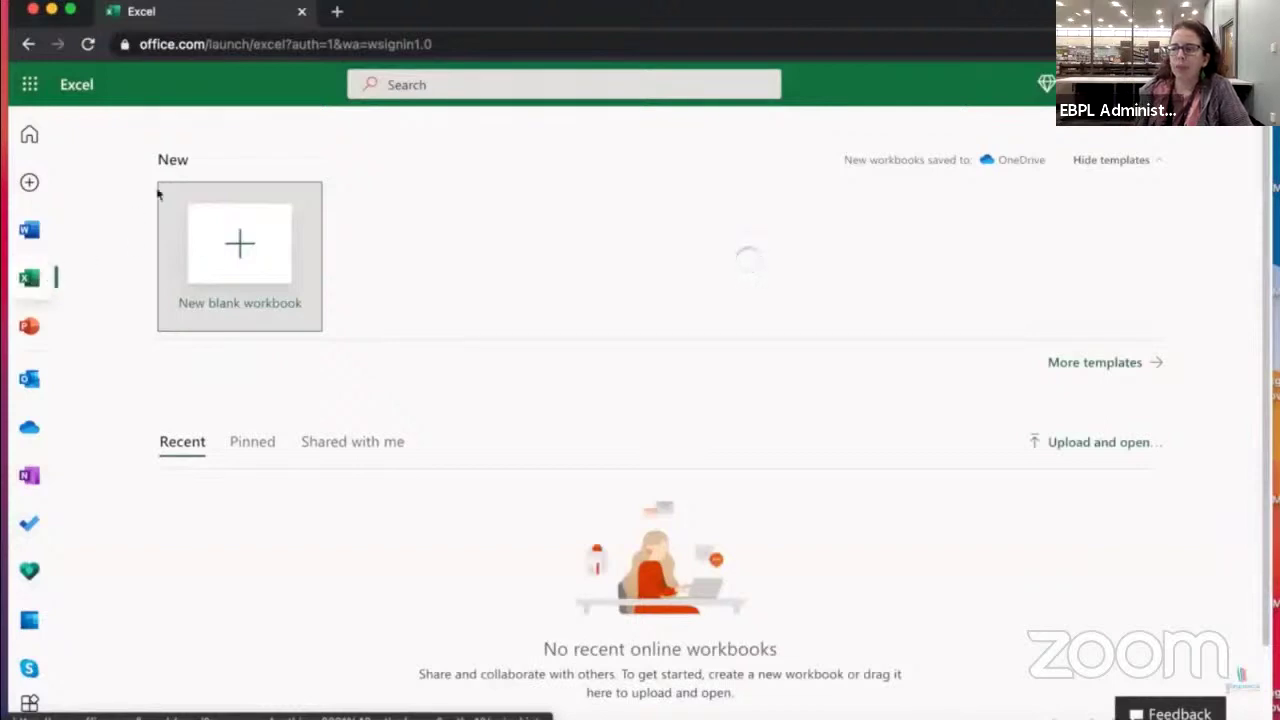
mouse_move(266, 504)
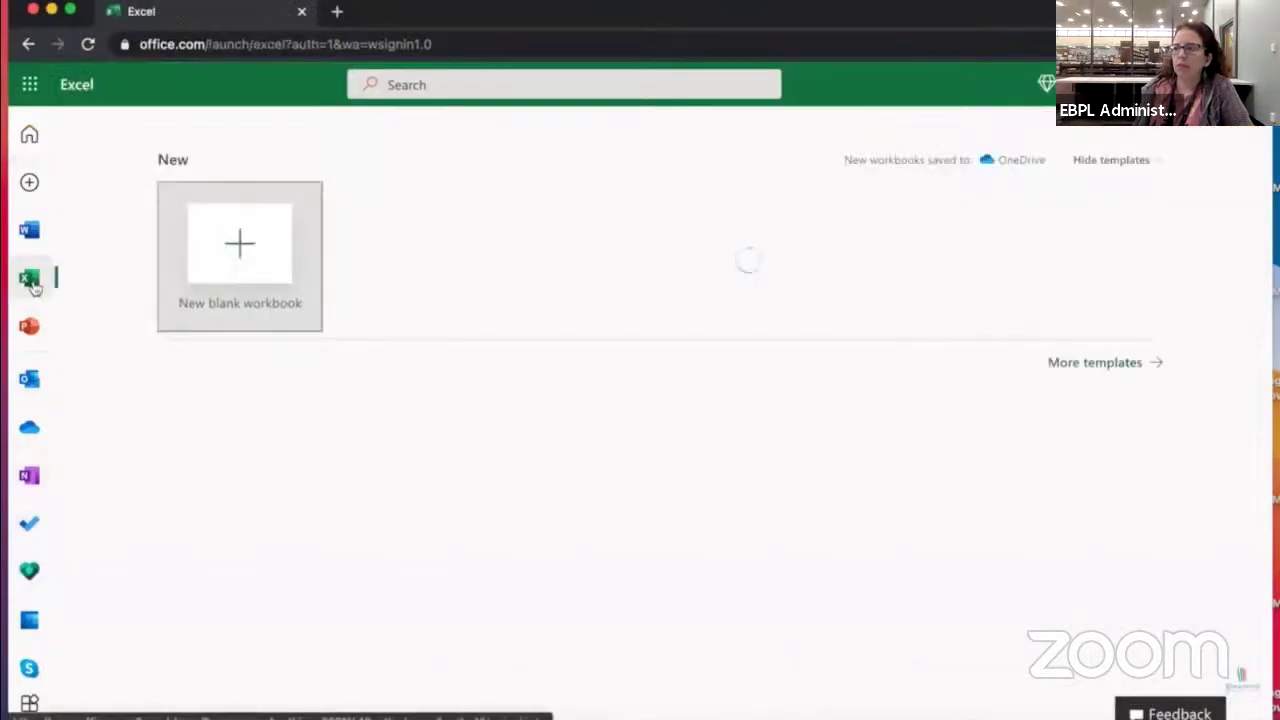
Skip the video ahead past the password sign-in to the new blank workbook, and pause it at 4:05.
mouse_move(420, 455)
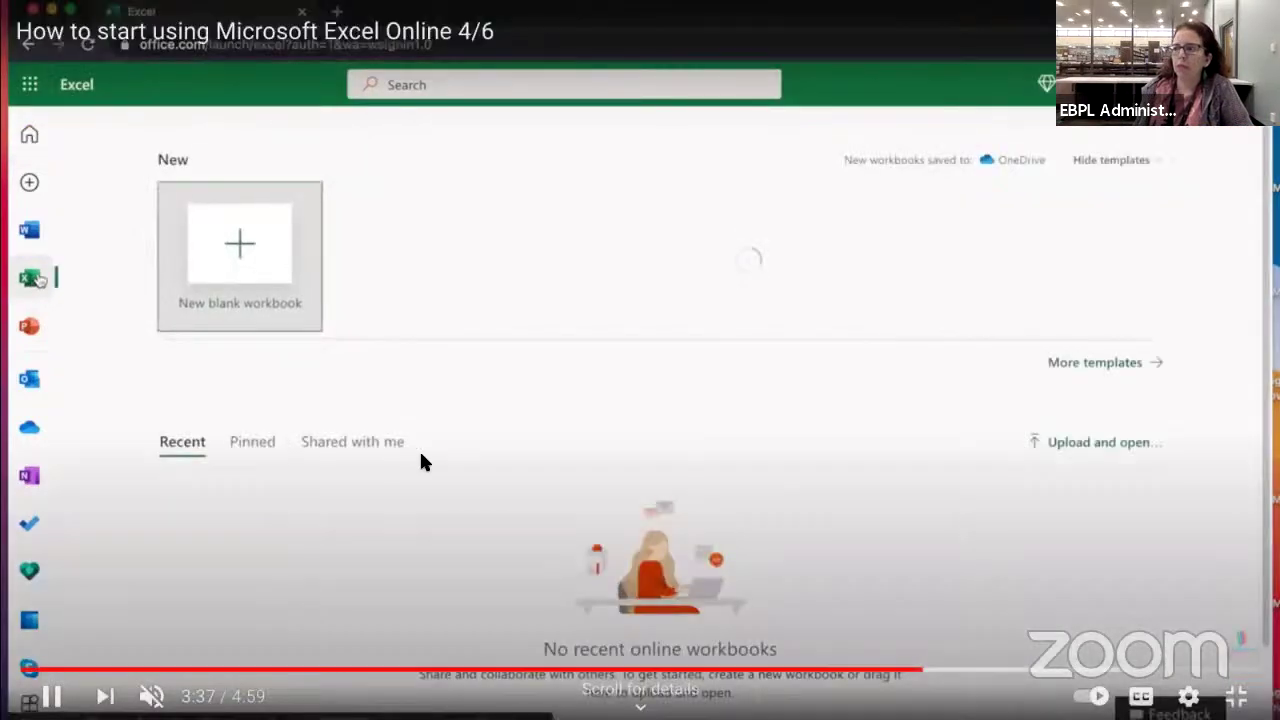
left_click(959, 671)
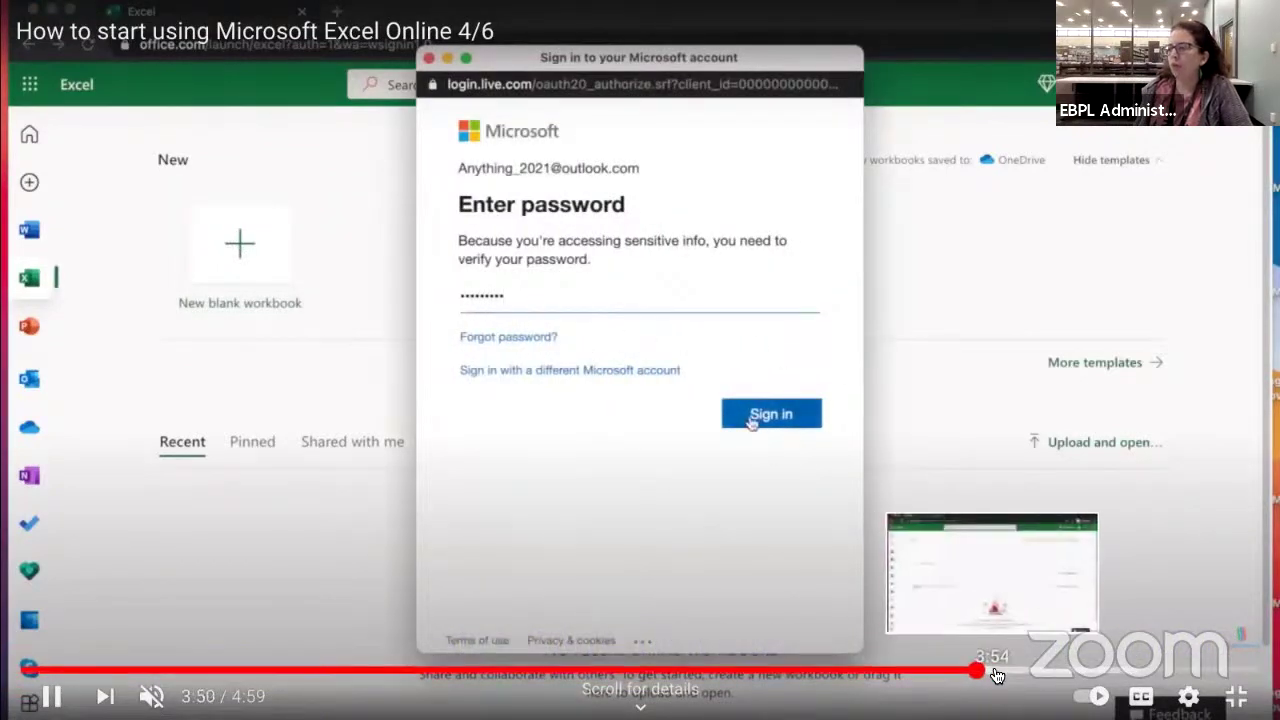
left_click(1003, 671)
left_click(1024, 672)
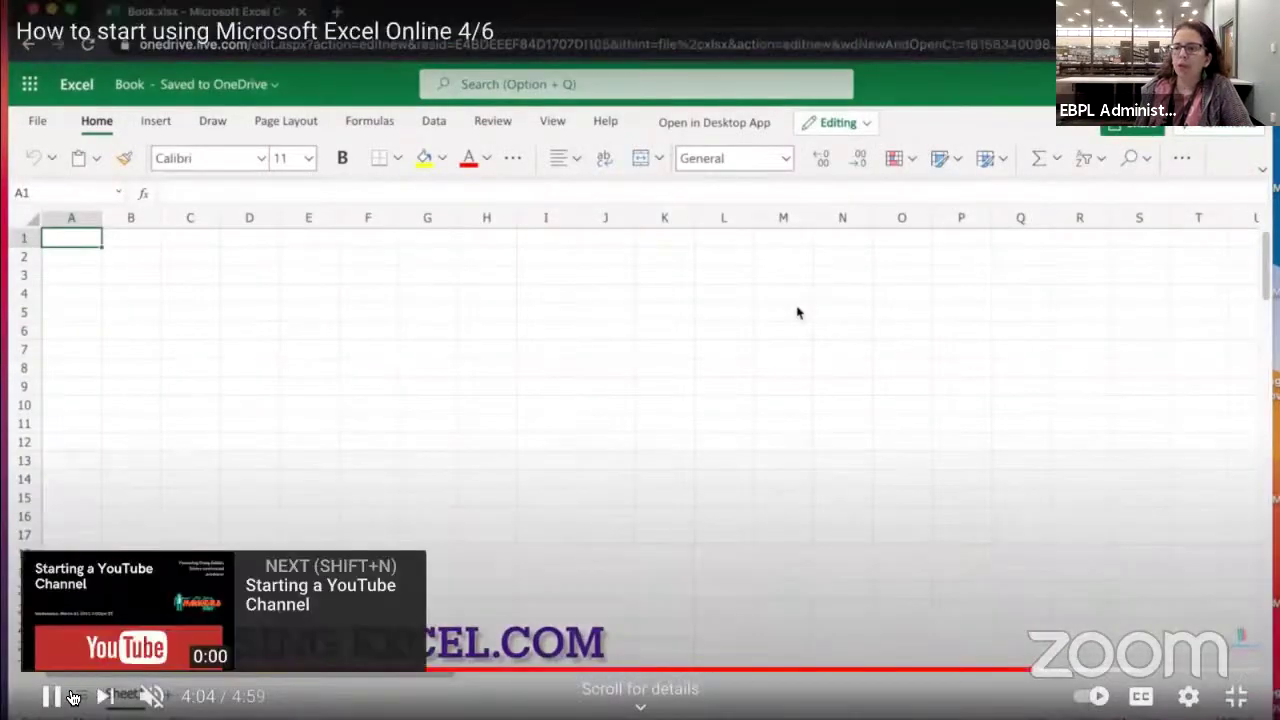
left_click(53, 702)
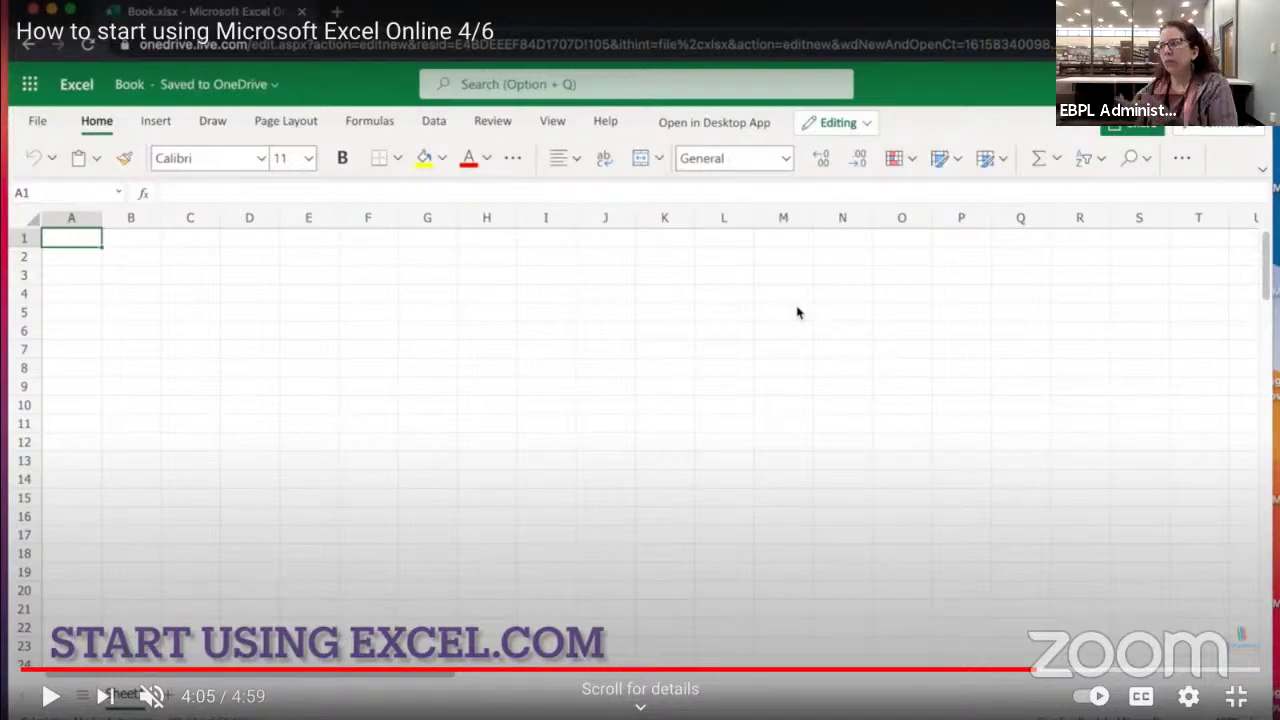
Skip the video to 4:15 and the account card at 4:26, resume playback, and skip past the profile page near its end.
left_click(1078, 677)
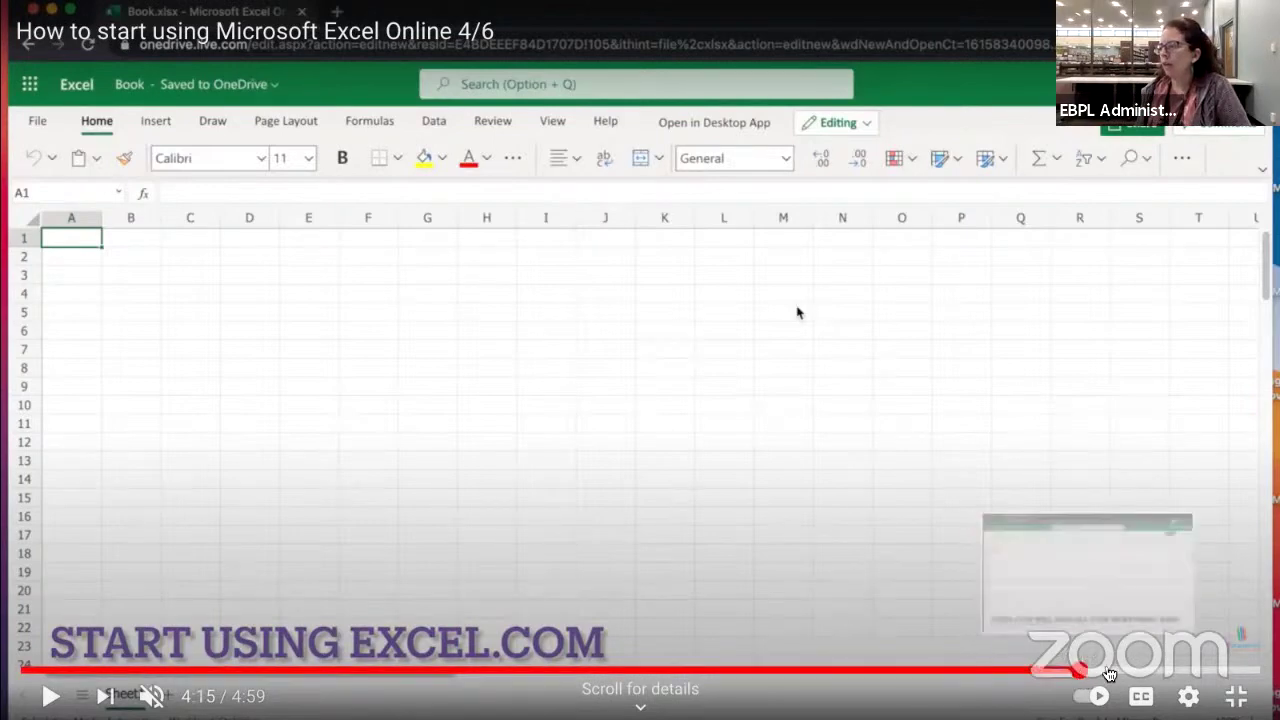
left_click(1123, 674)
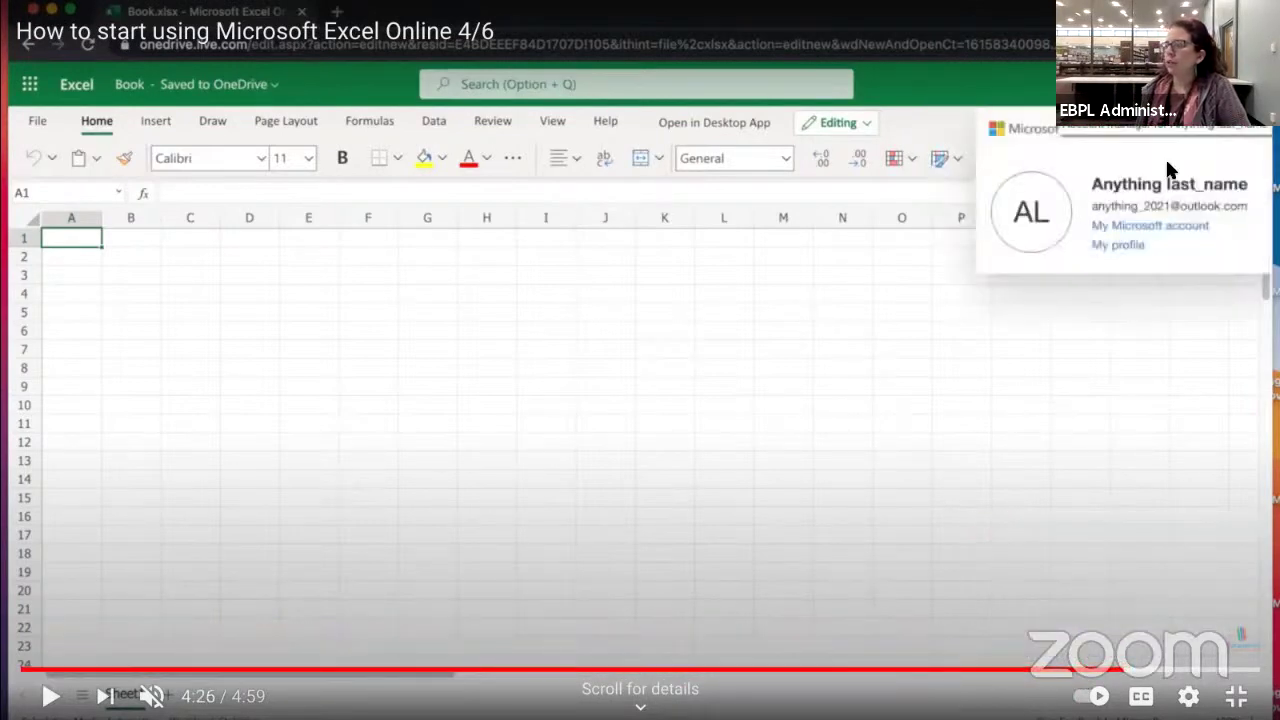
left_click(52, 697)
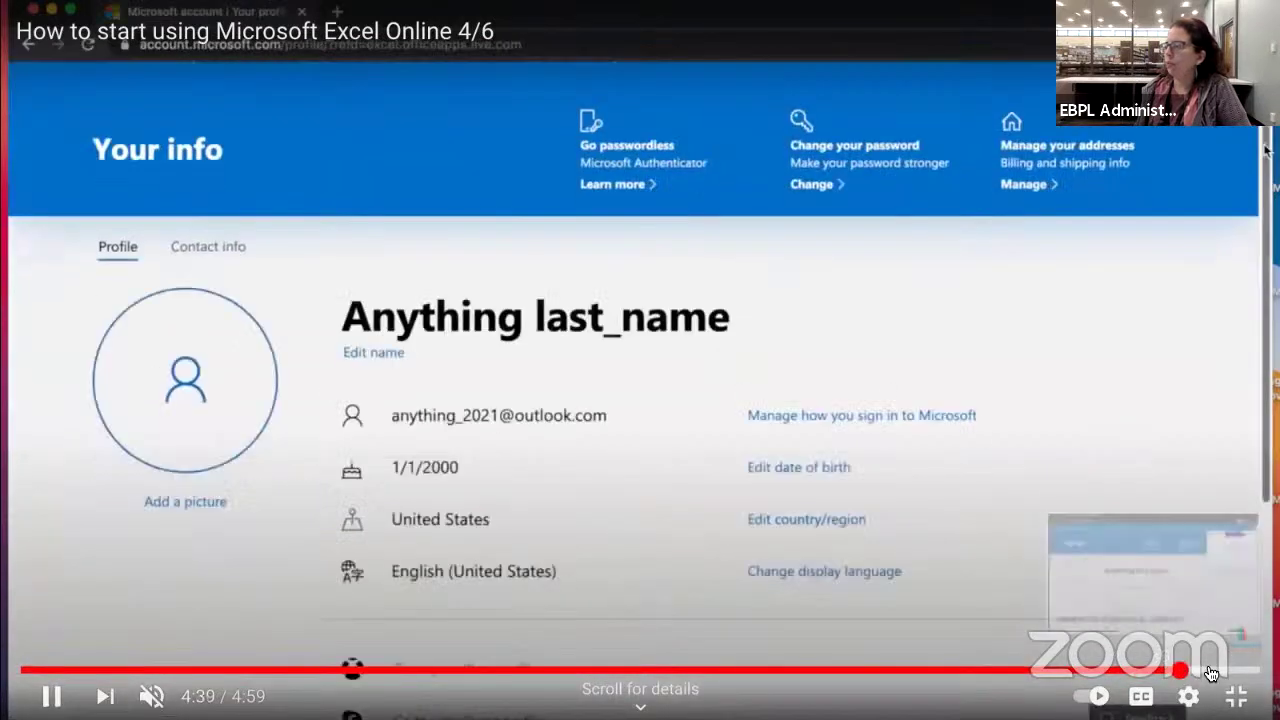
left_click(1208, 670)
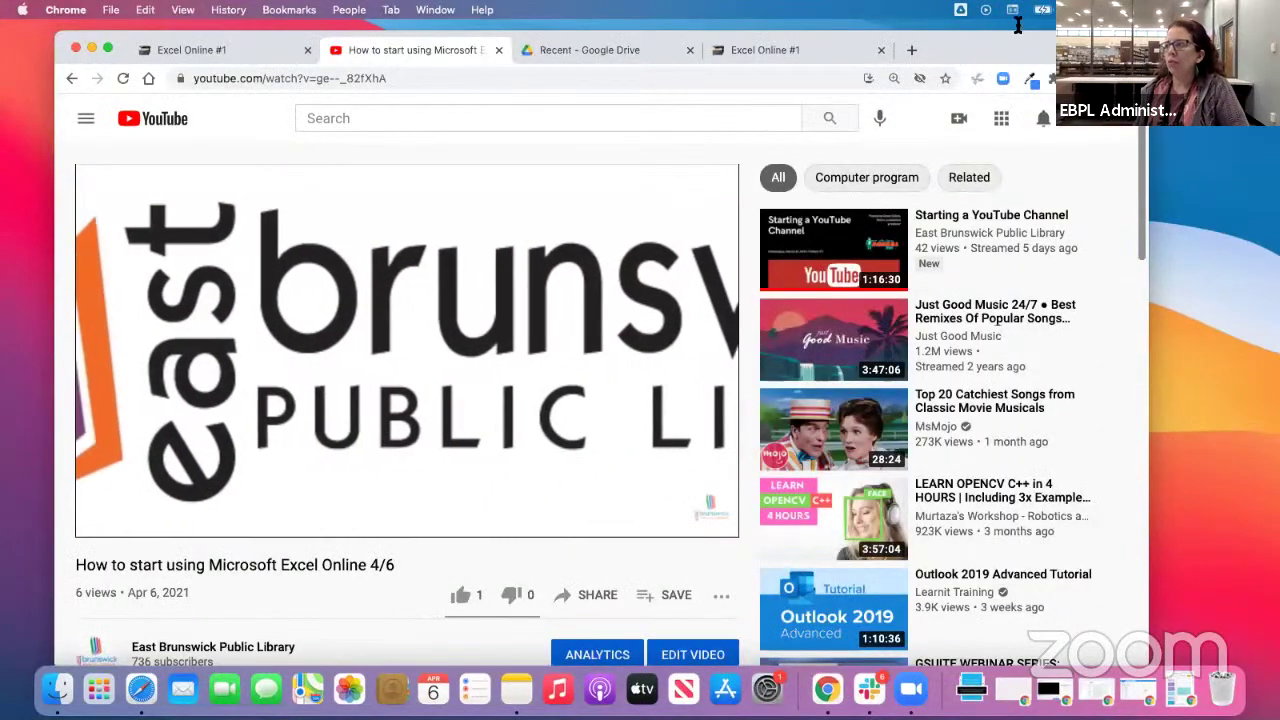
Separate the YouTube video into its own browser window, minimize it, and move the Google Drive window up the screen.
left_click_drag(494, 49, 497, 98)
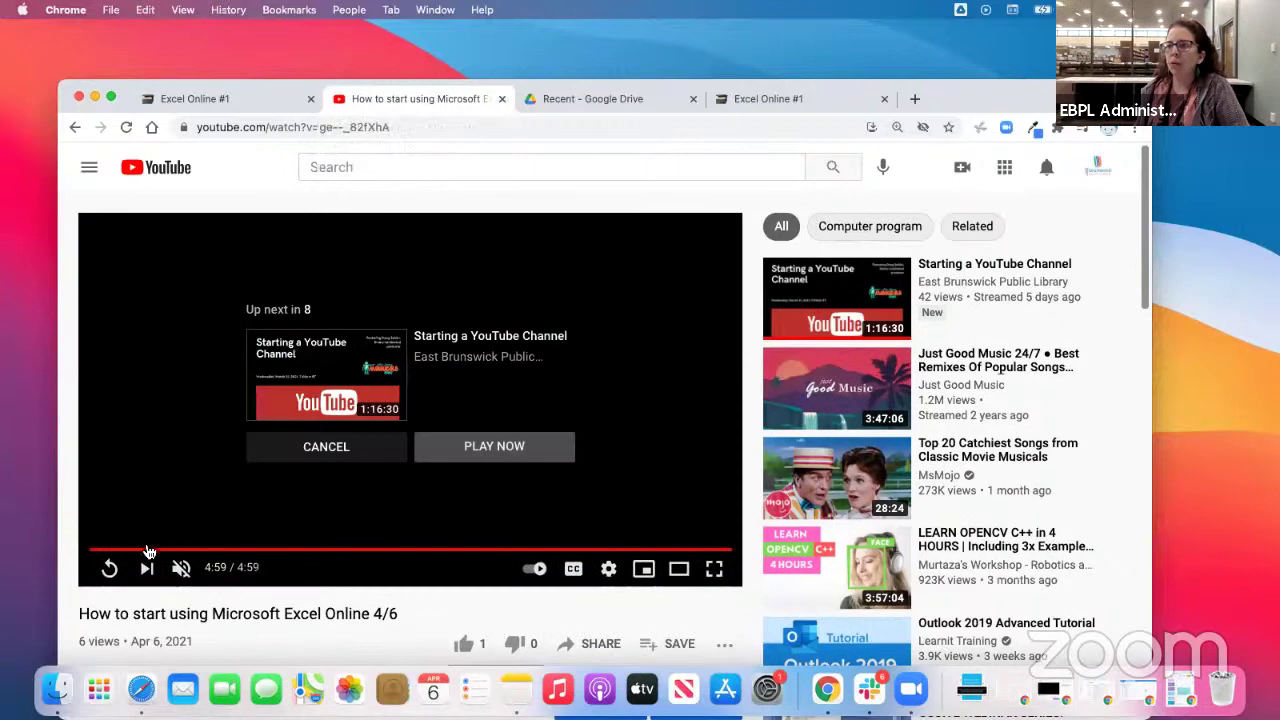
left_click_drag(401, 90, 401, 180)
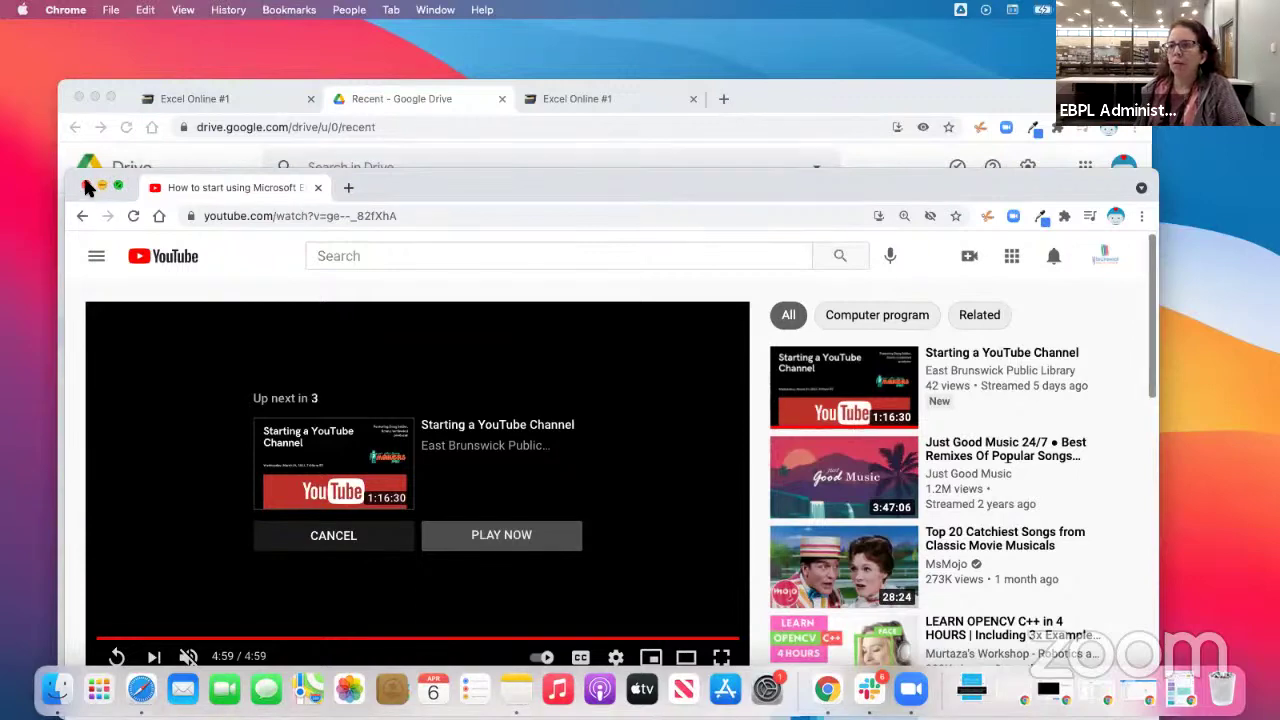
left_click(100, 186)
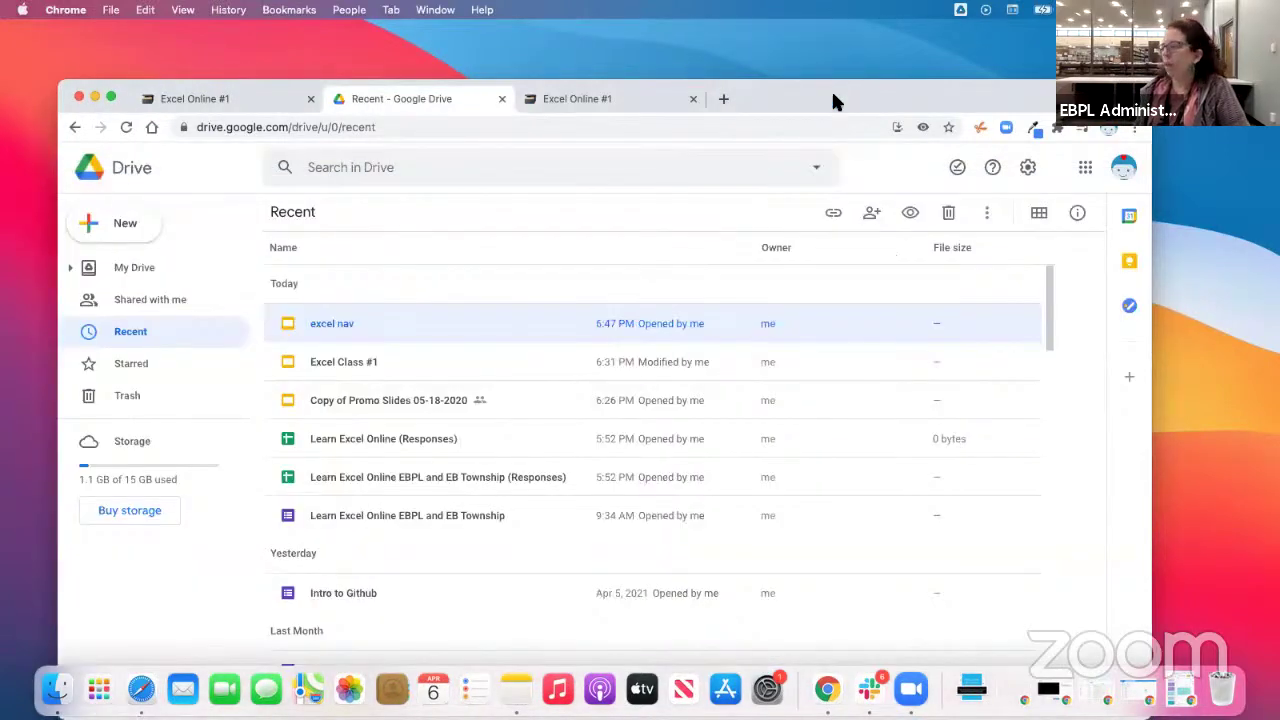
left_click_drag(831, 83, 833, 24)
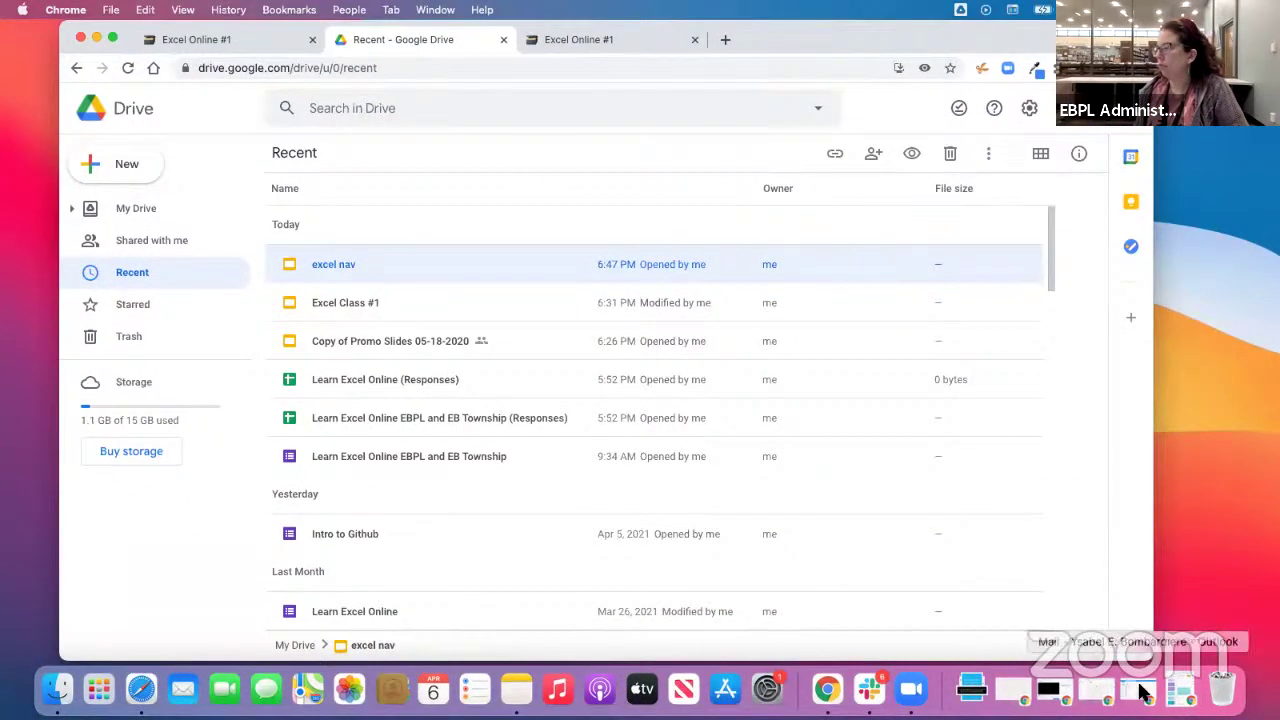
Restore the minimized incognito Microsoft Office Home window and place it over the Google Drive window.
left_click(430, 674)
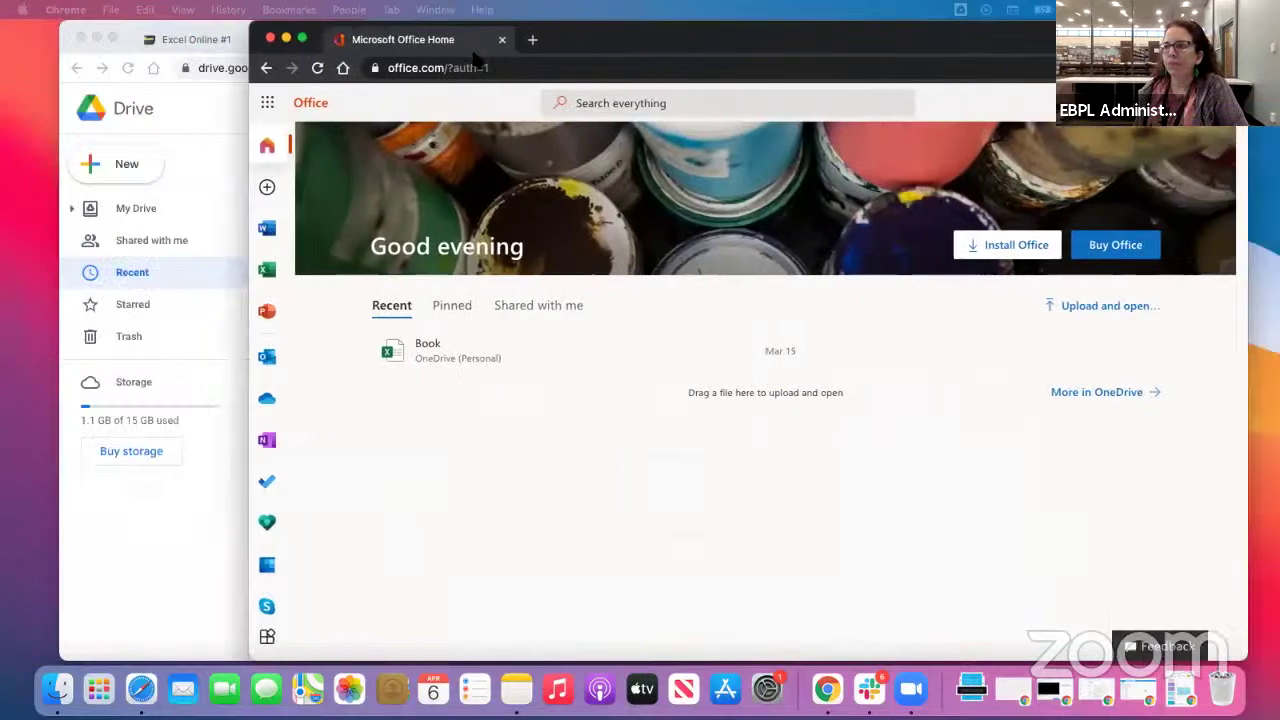
left_click_drag(597, 35, 408, 35)
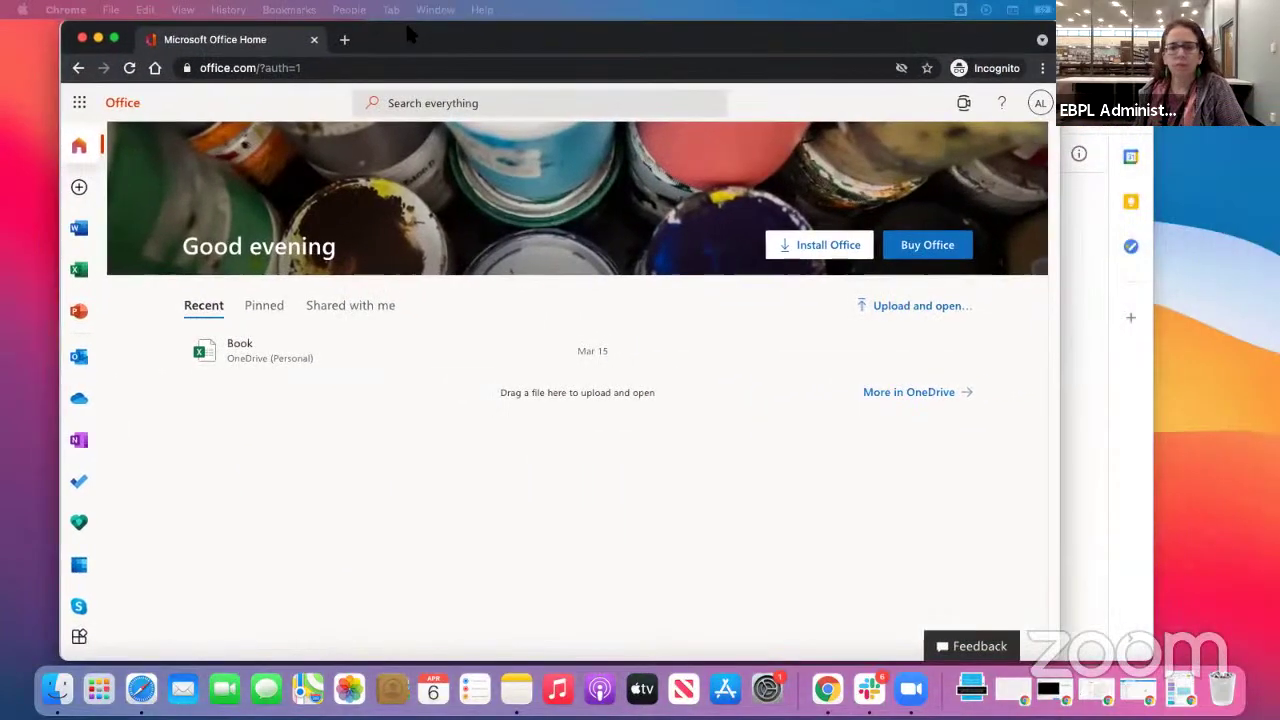
left_click(408, 35)
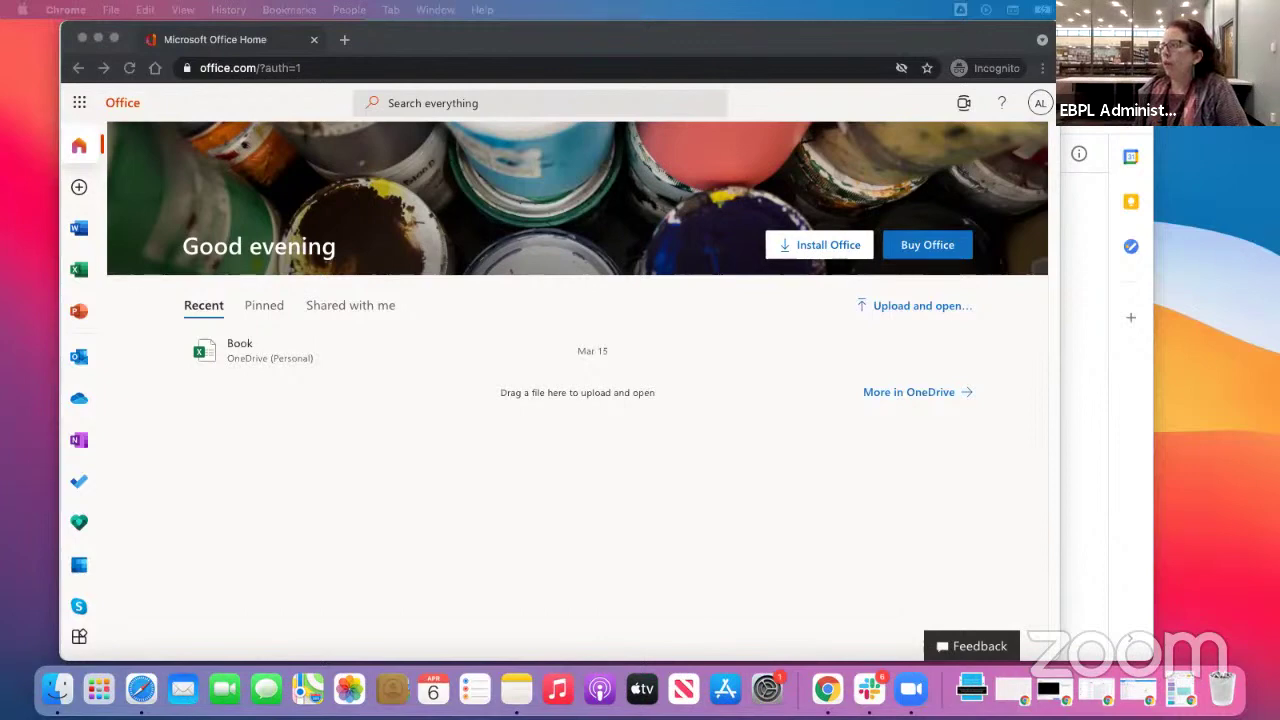
left_click_drag(968, 28, 978, 46)
Zoom the Office home page in by two levels and widen its browser window to nearly the full screen width.
left_click(1052, 87)
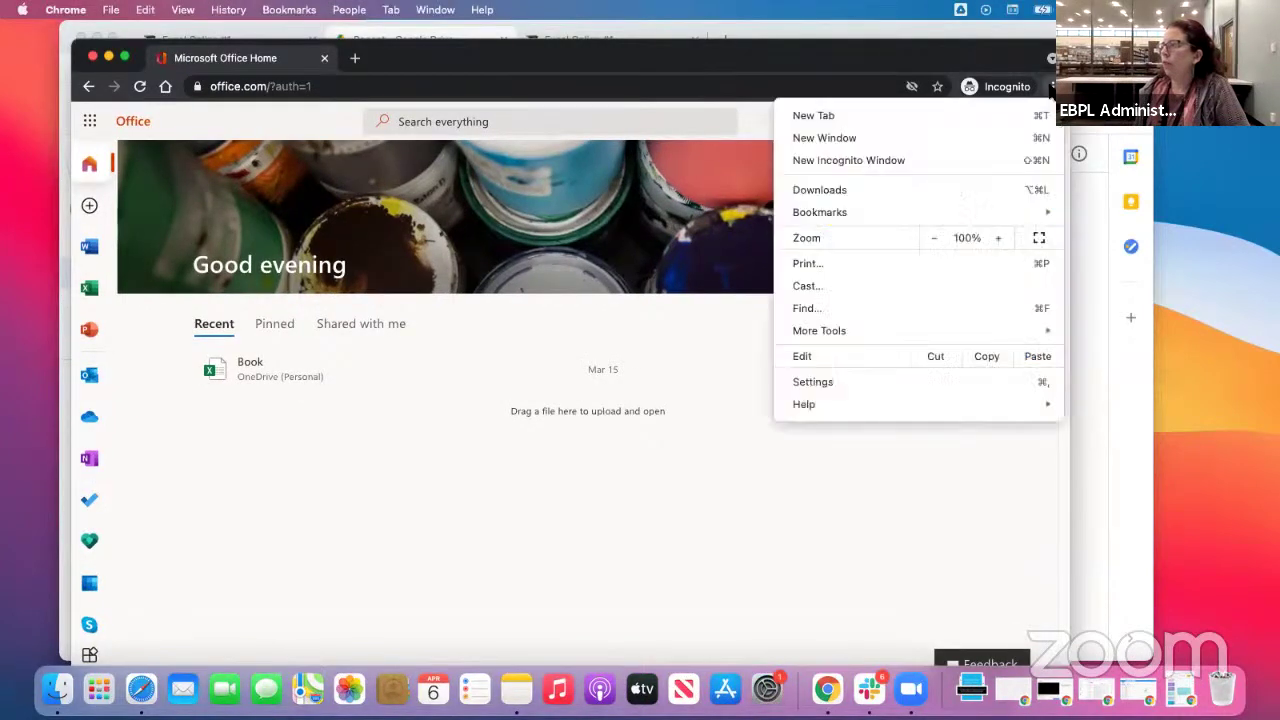
left_click(995, 230)
left_click(995, 230)
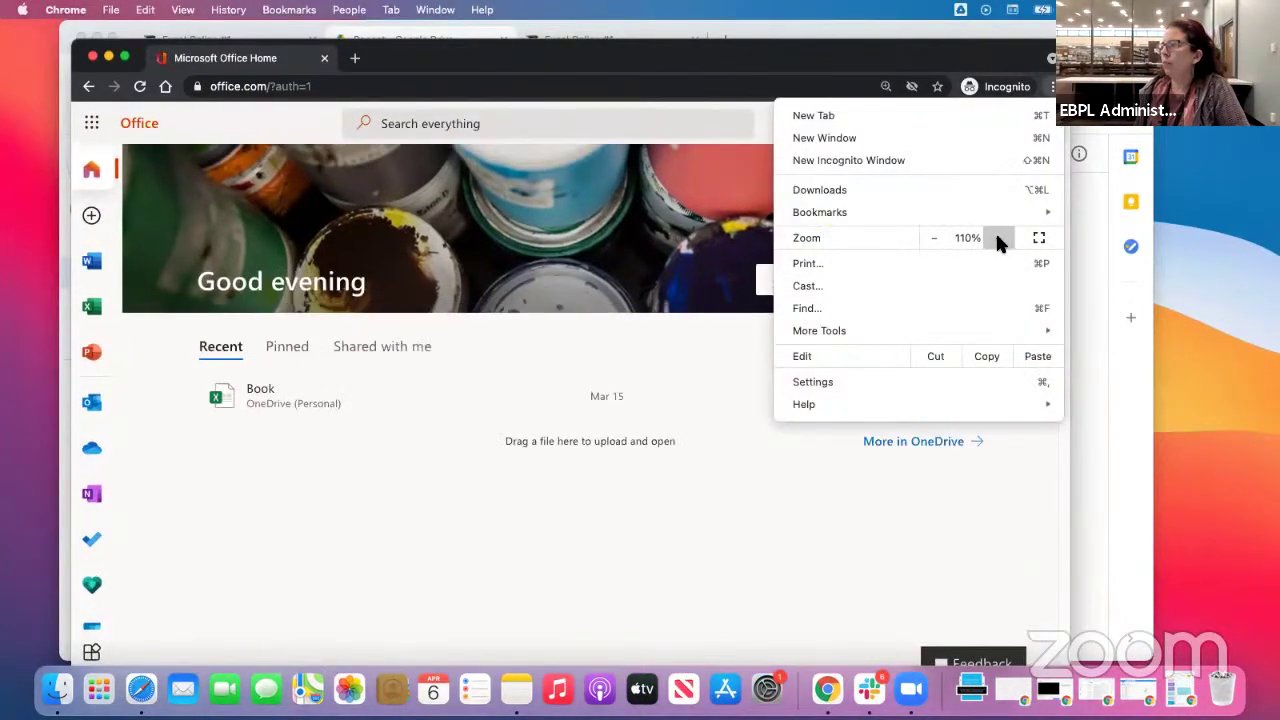
left_click(1072, 489)
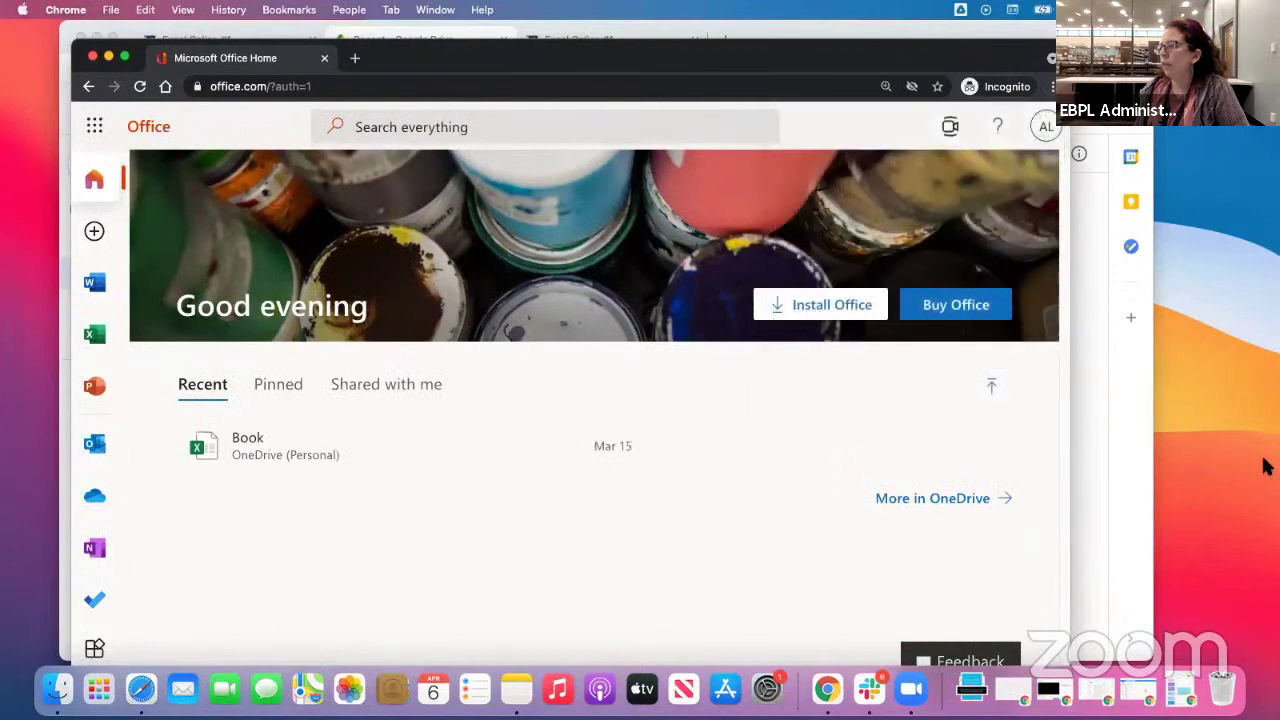
left_click_drag(1071, 443, 1257, 441)
left_click_drag(691, 58, 701, 42)
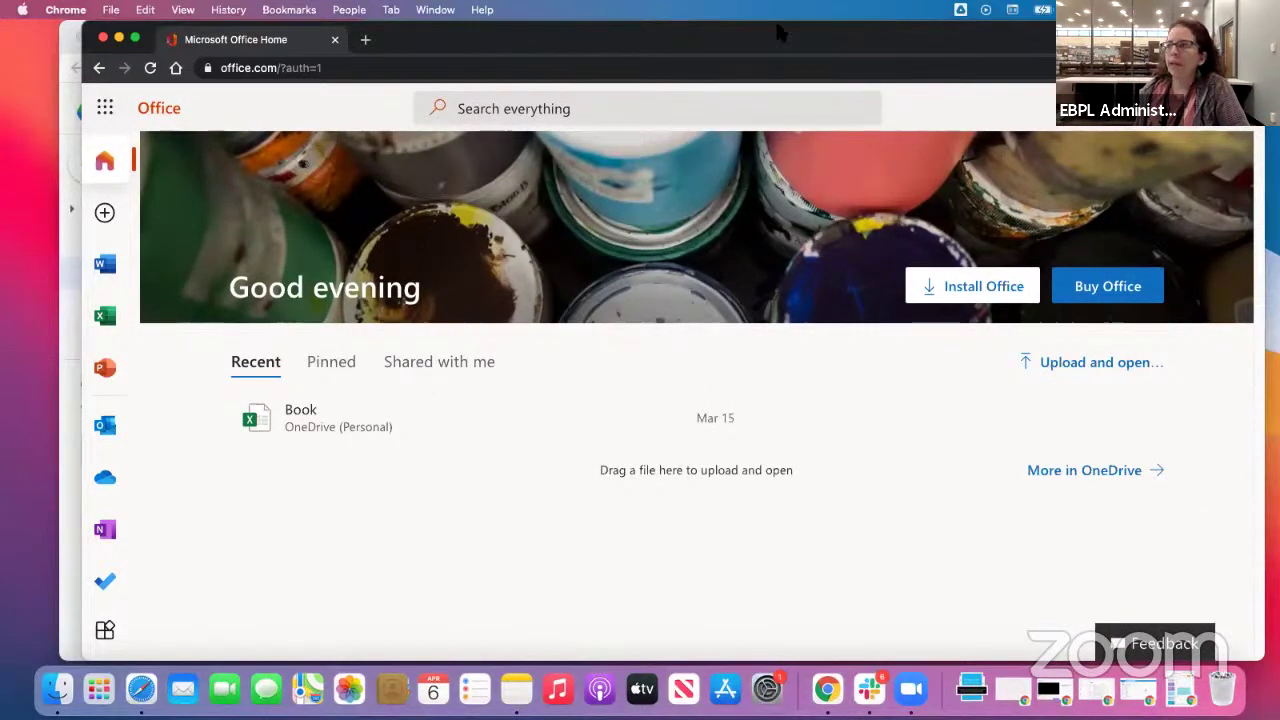
Try to load excel.com in a new incognito tab, and reposition the browser window.
left_click_drag(385, 31, 359, 104)
left_click(334, 112)
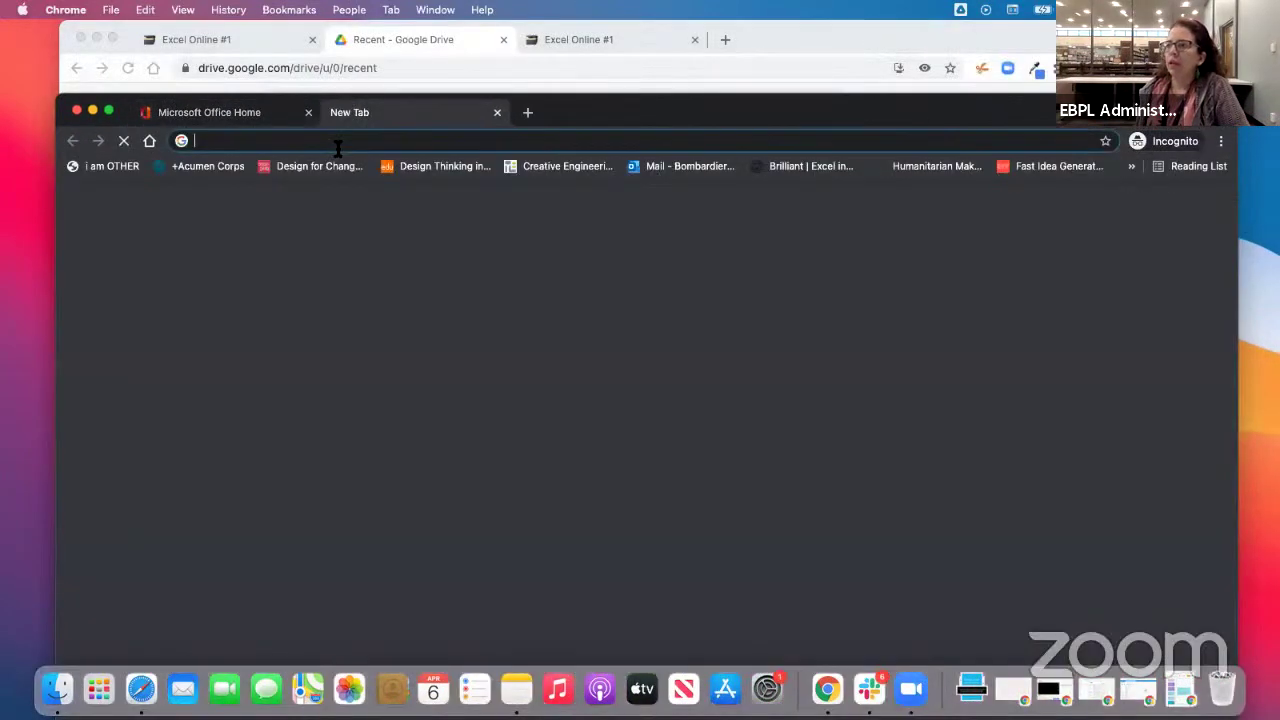
type("excel")
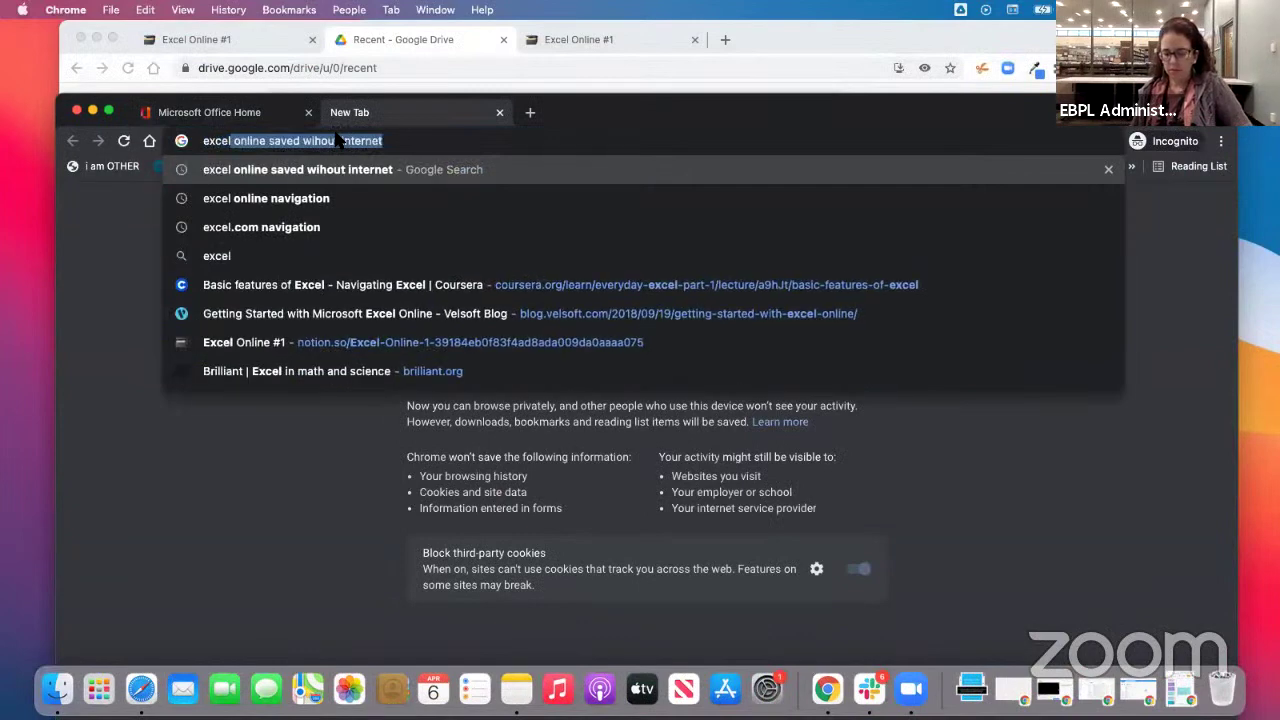
type(".com")
key("Return")
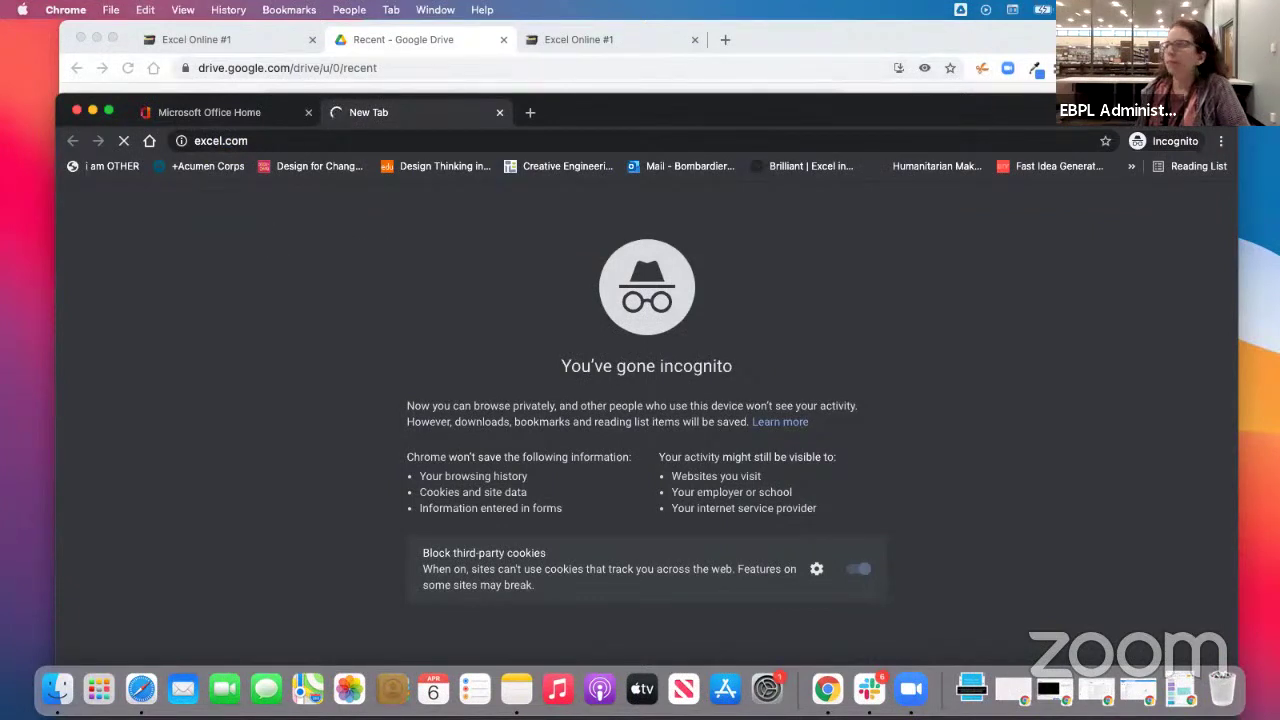
left_click_drag(872, 114, 884, 64)
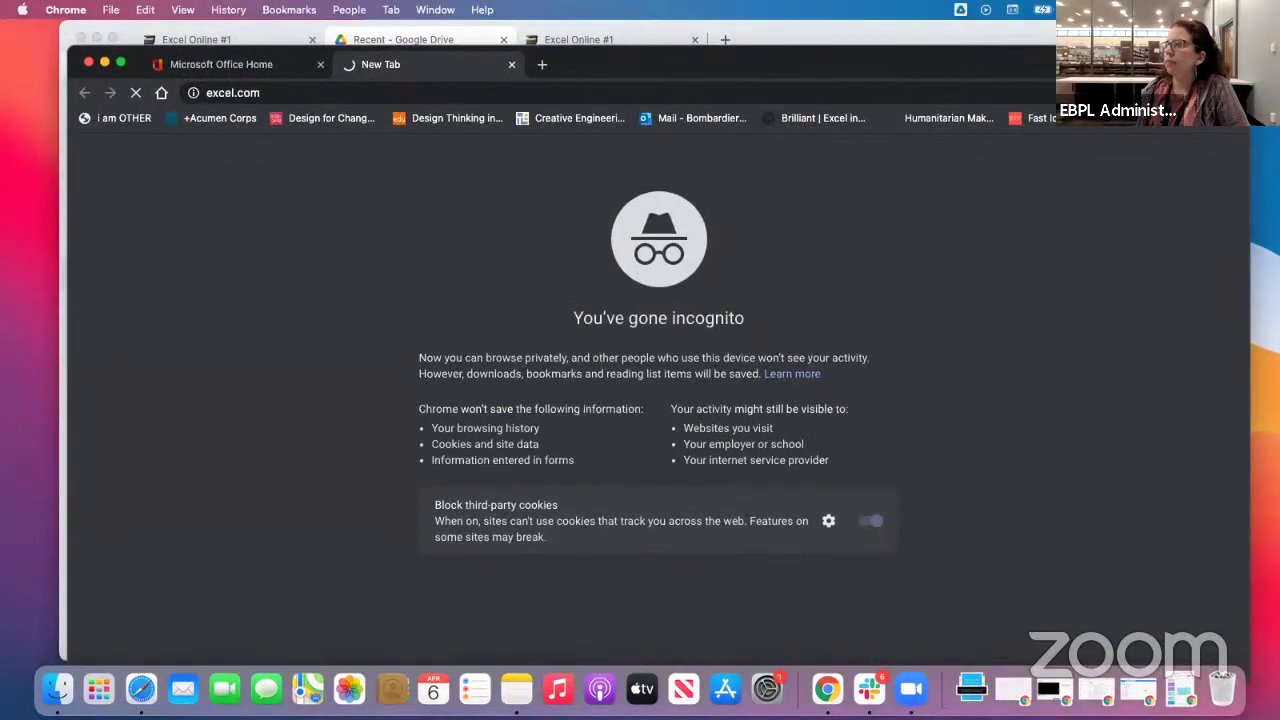
Check which Wi-Fi network the computer is connected to, and return to the loading excel.com address.
left_click(1074, 9)
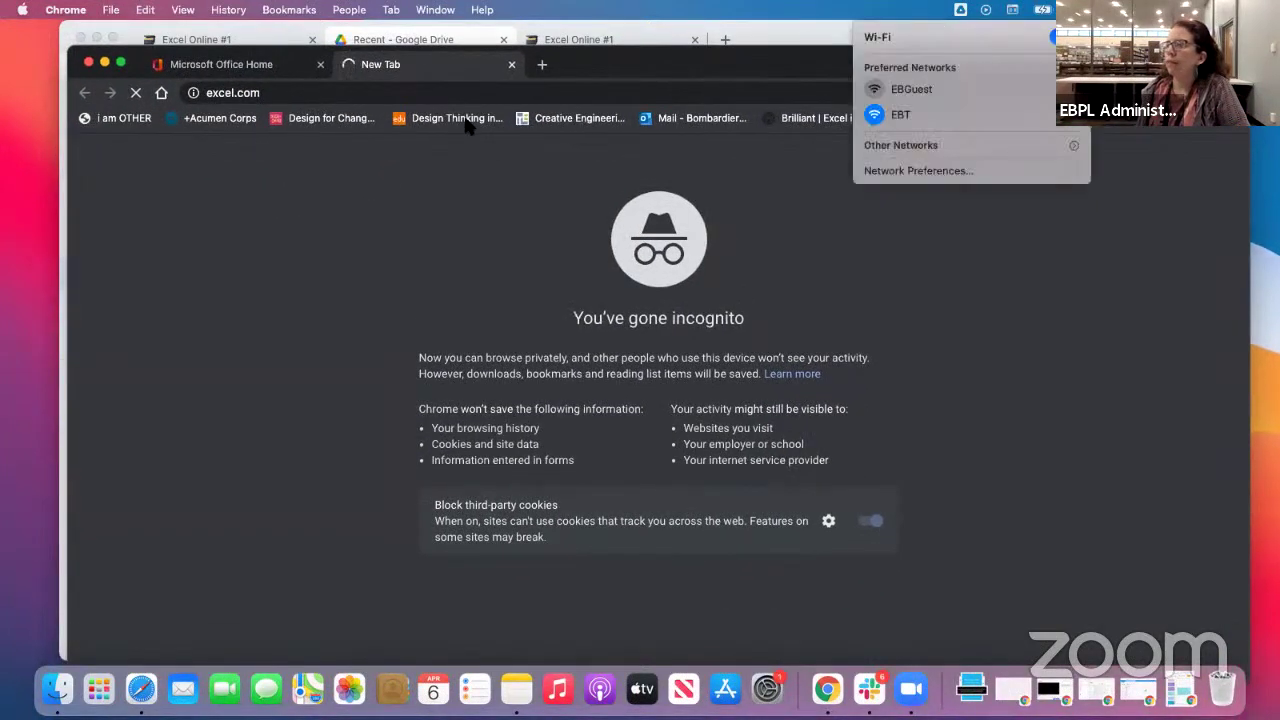
left_click(581, 68)
left_click(385, 91)
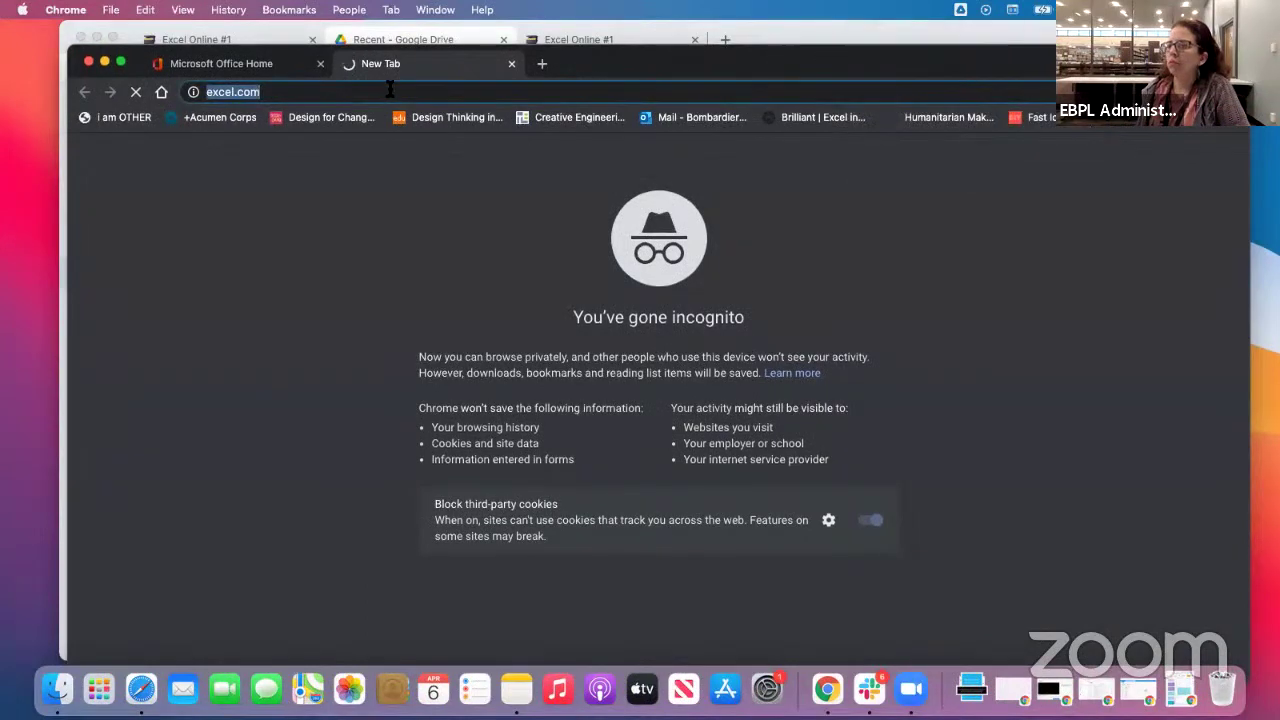
Return to the Office home page, open Excel from it, and start a new blank workbook.
left_click(228, 68)
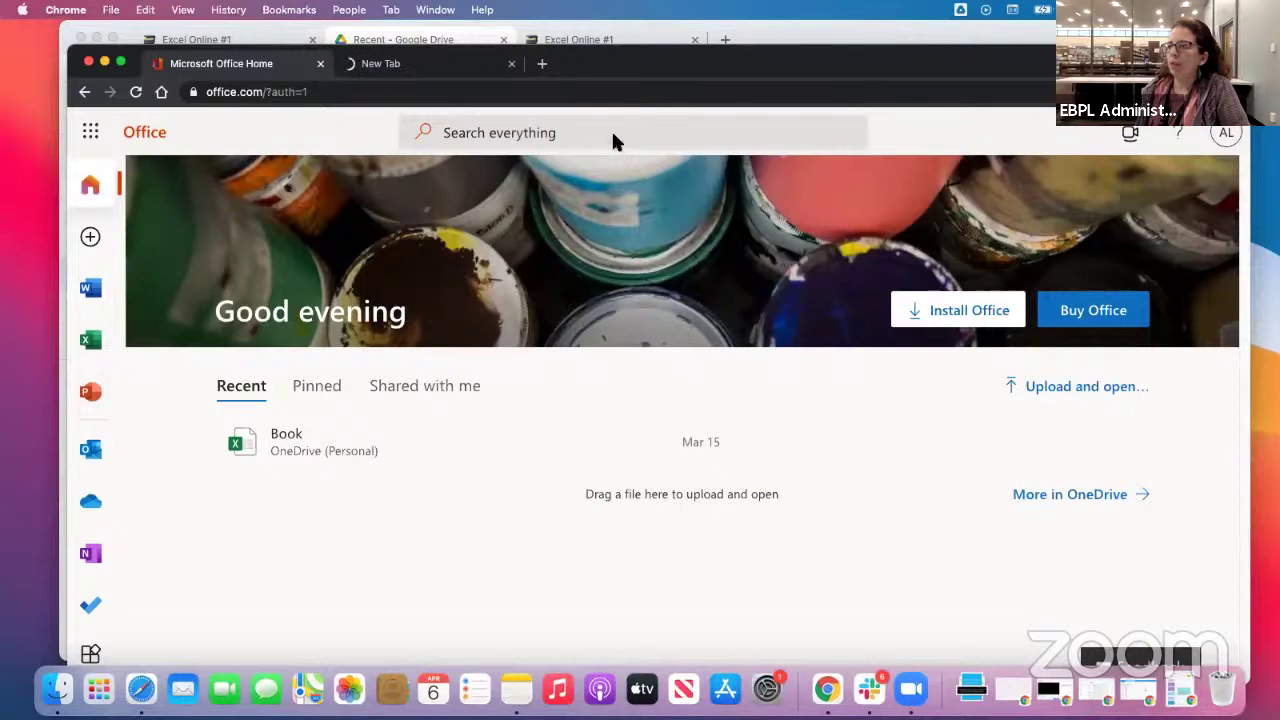
left_click_drag(922, 56, 913, 32)
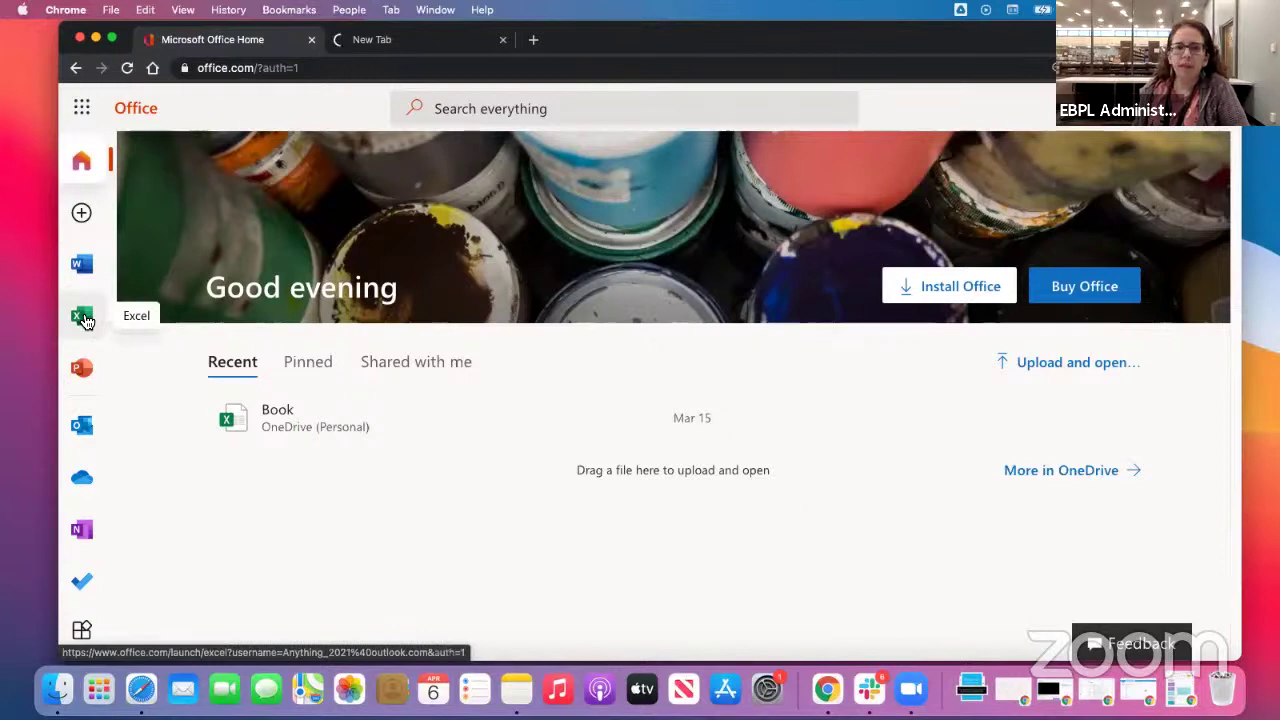
left_click(82, 316)
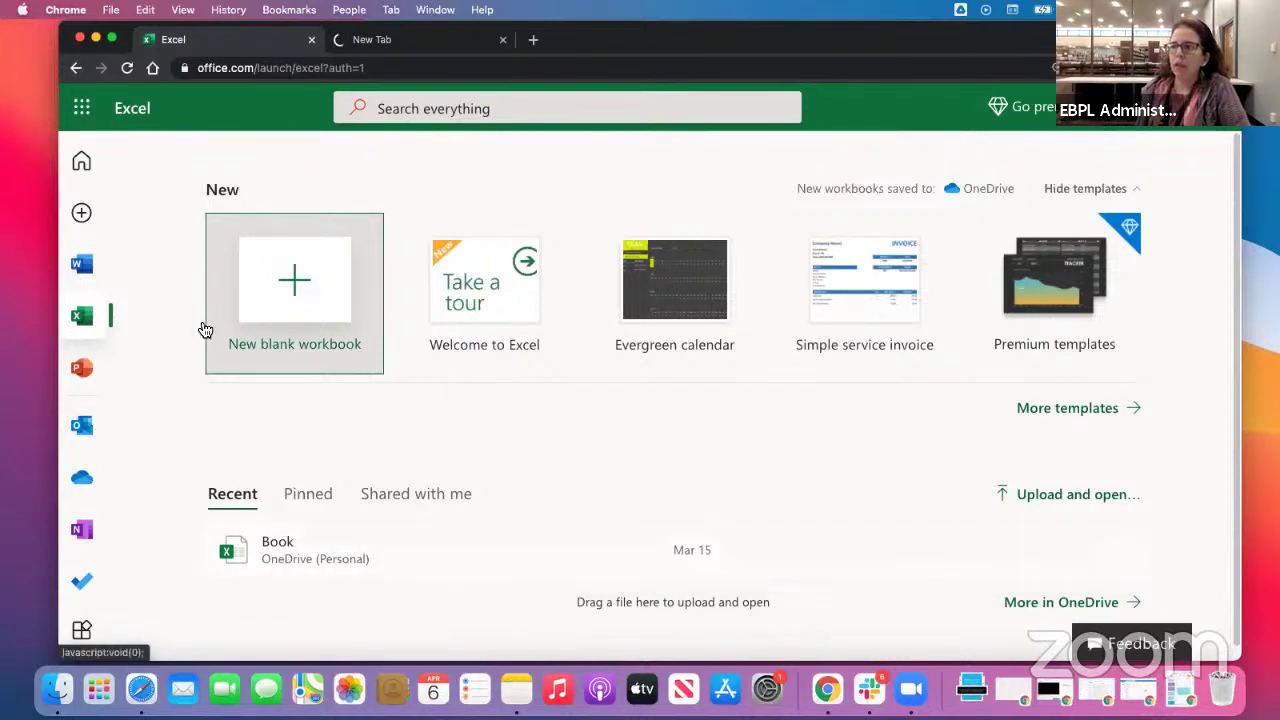
left_click(293, 287)
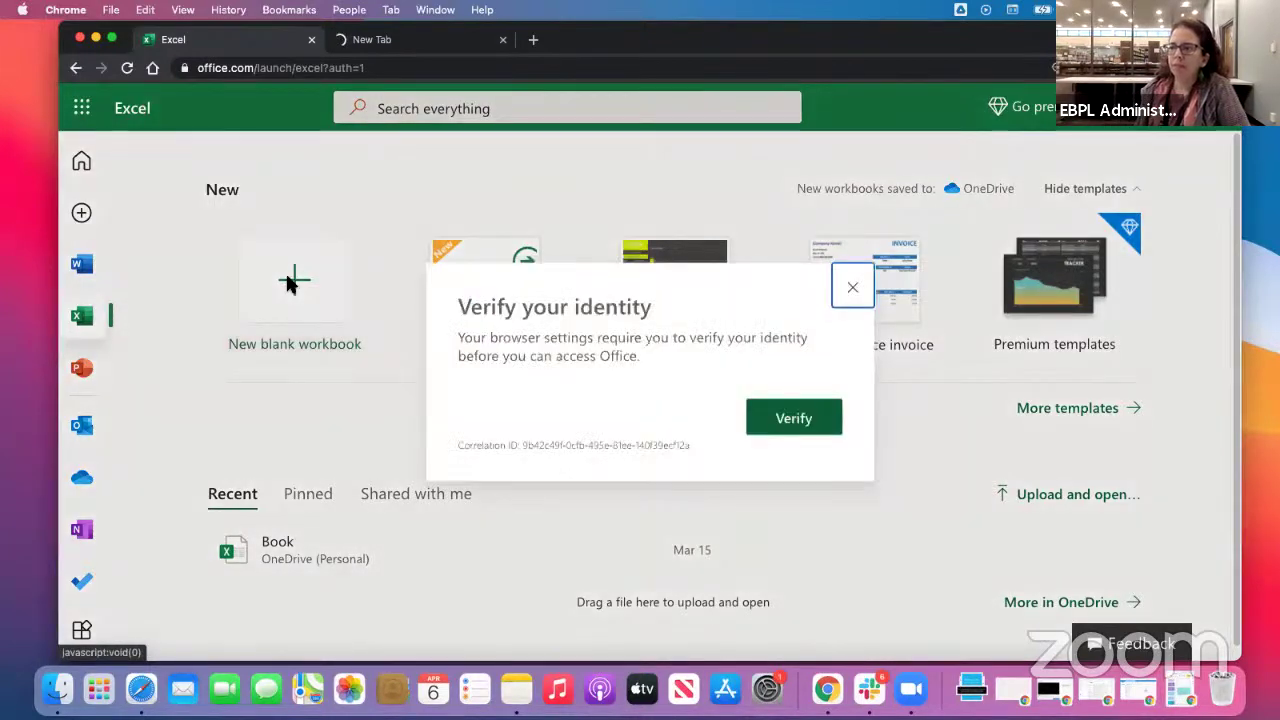
Verify the identity by entering the Microsoft account password and signing in to open the blank workbook.
left_click(772, 418)
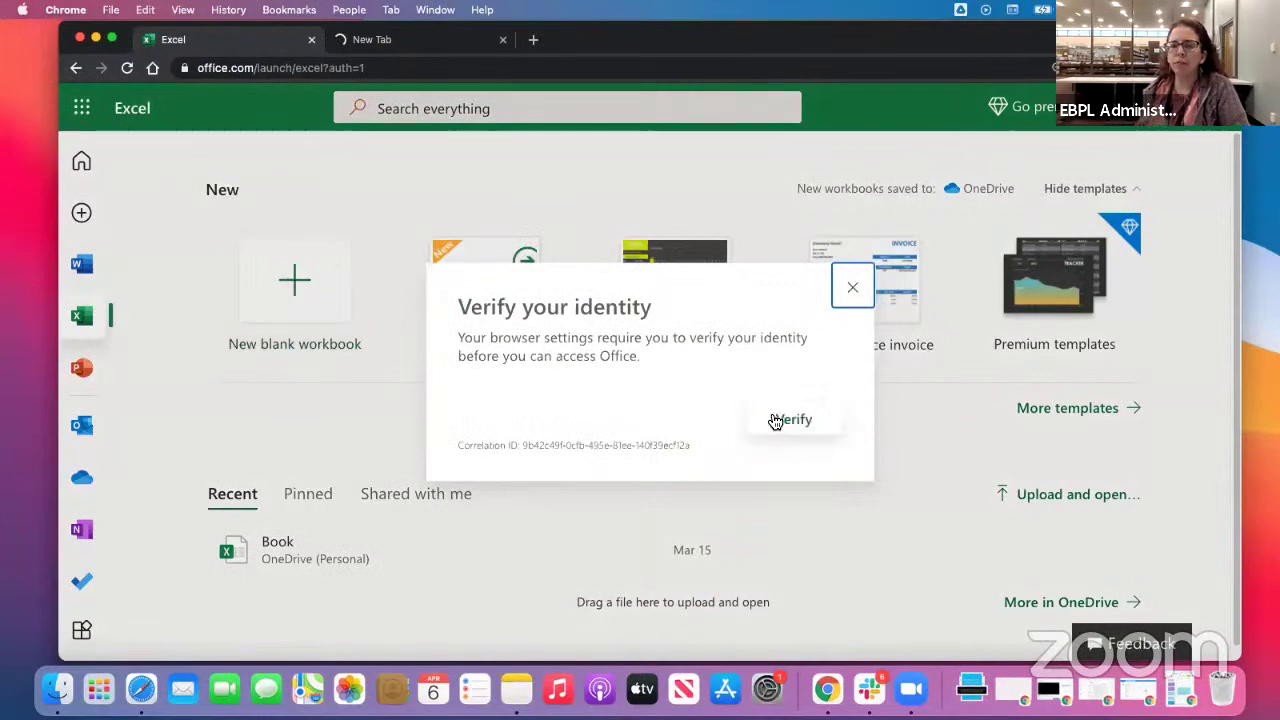
left_click(774, 420)
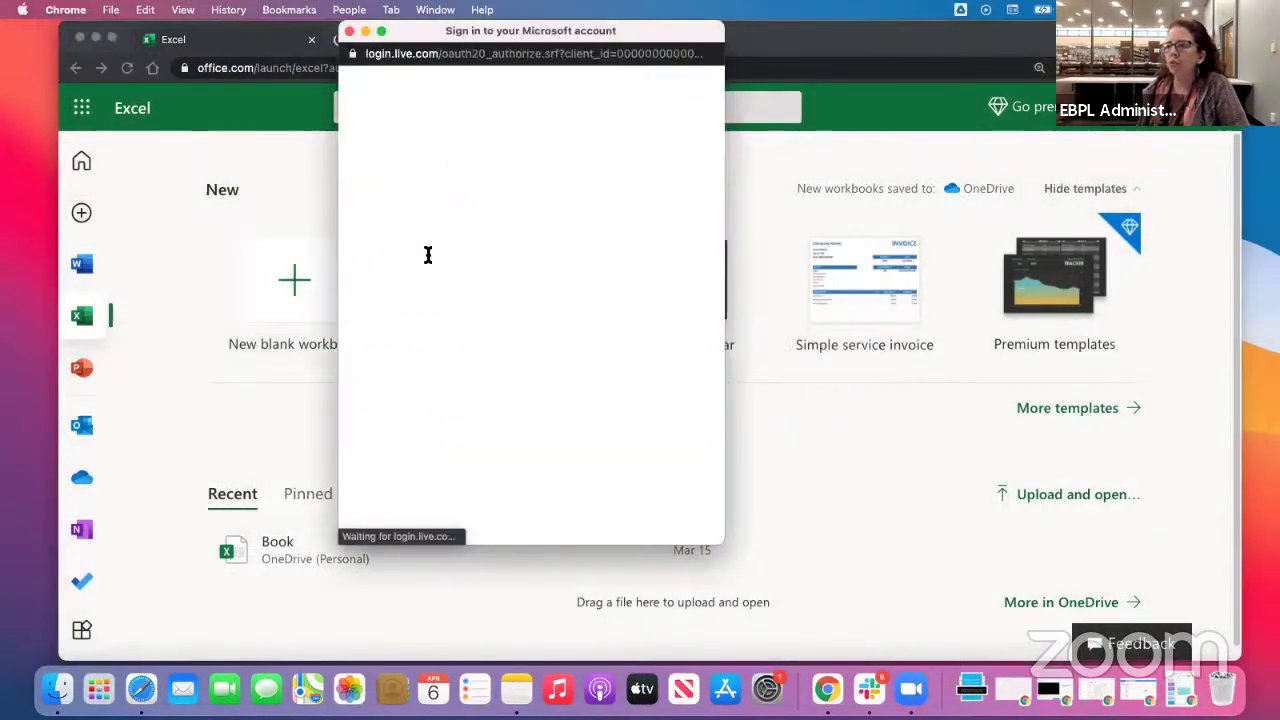
left_click(457, 232)
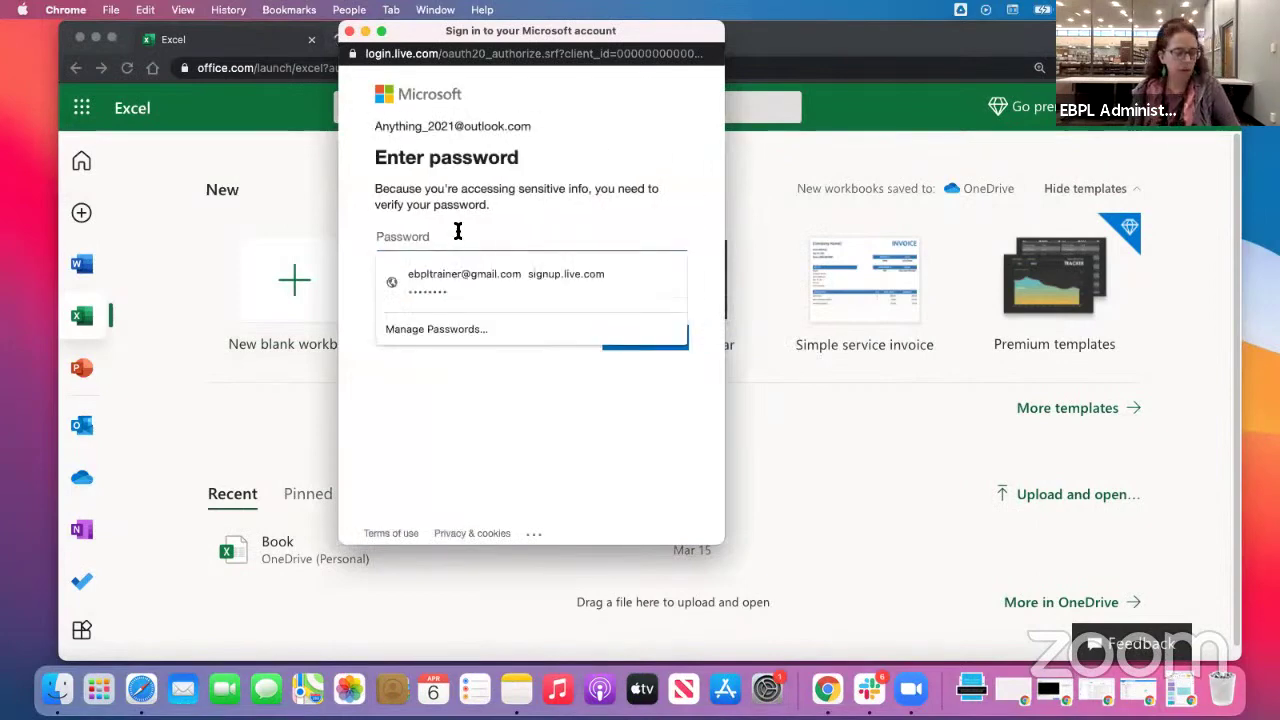
type("•")
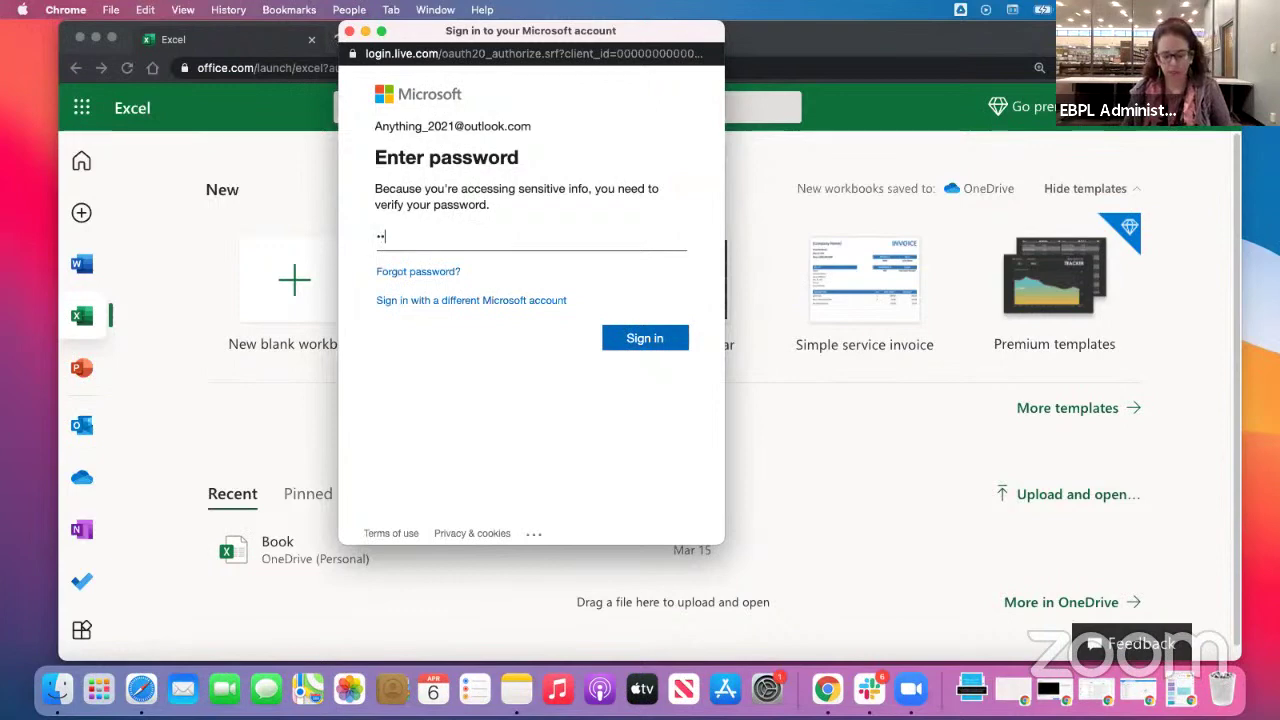
type("••••••••")
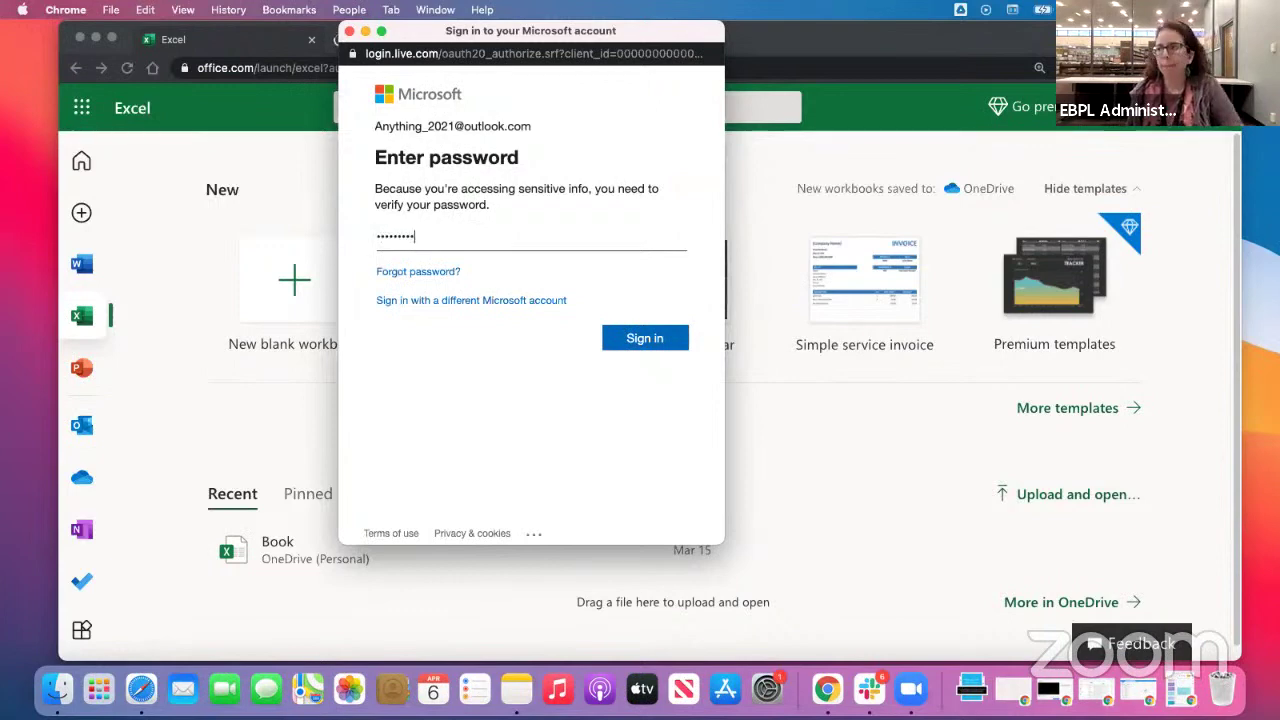
left_click(618, 341)
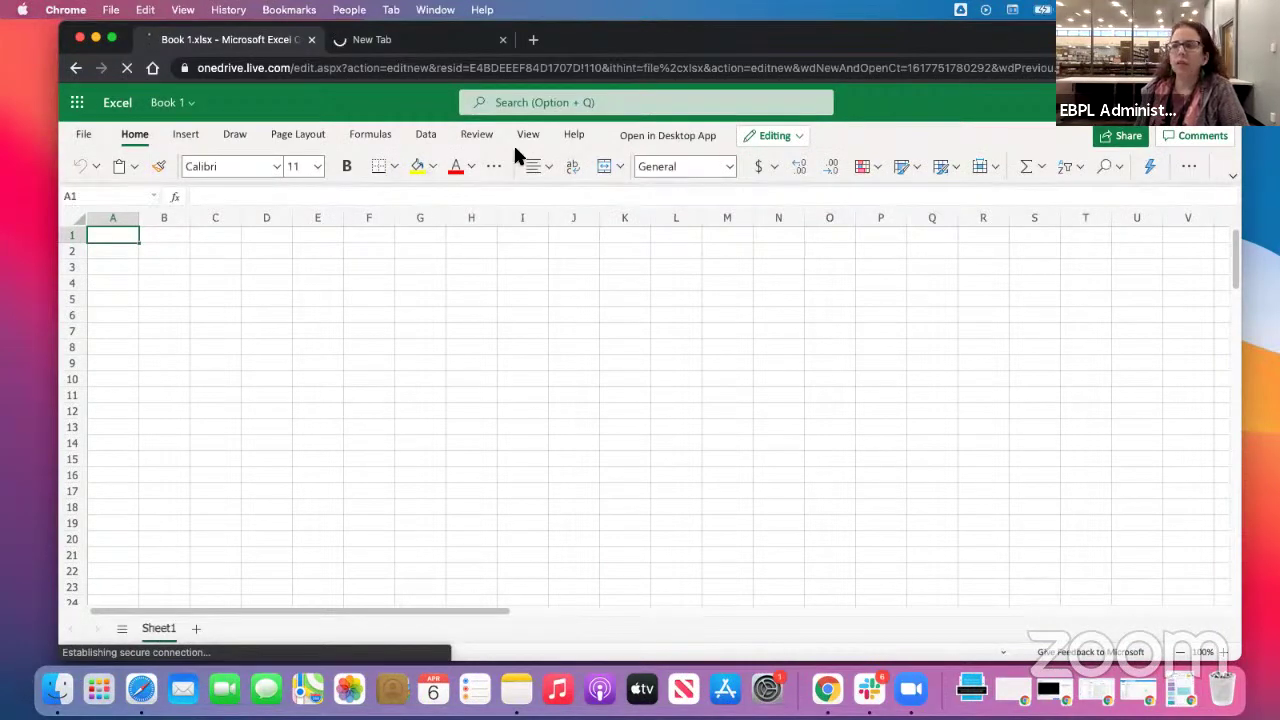
Rearrange the browser windows and bring up the Excel Online #1 class notes at the Excel Overview diagram.
left_click_drag(994, 36, 953, 183)
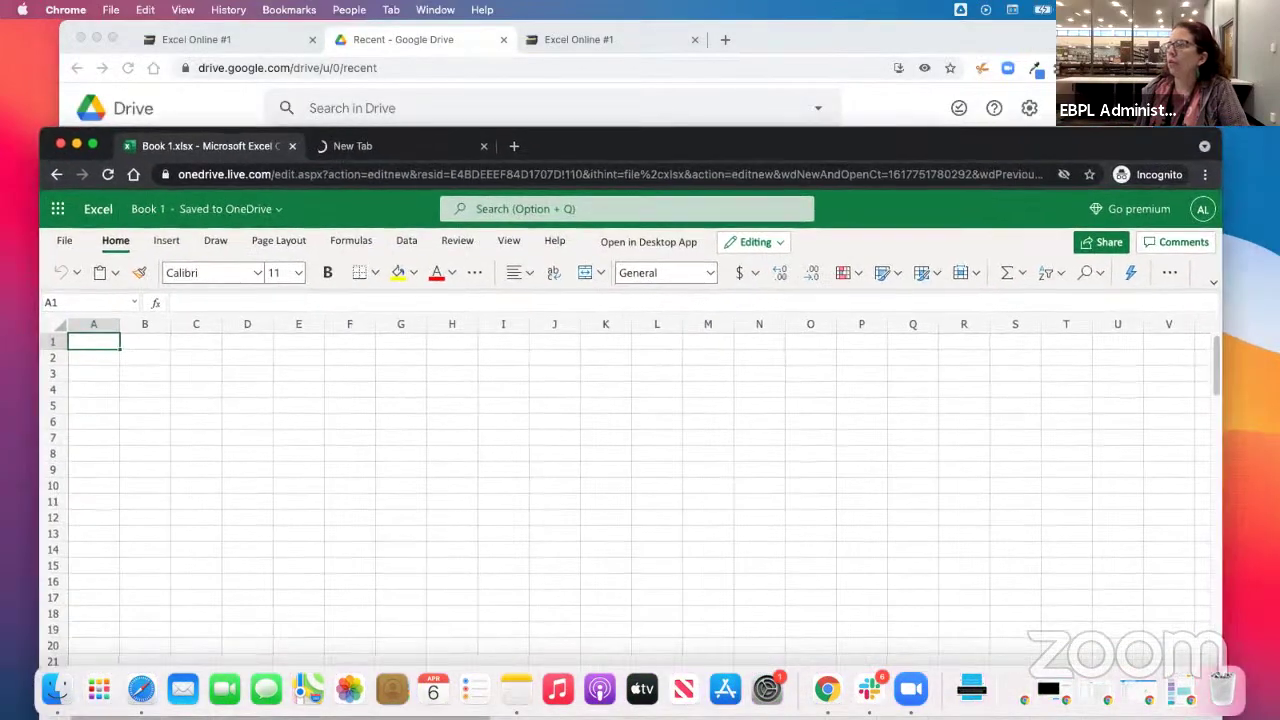
left_click_drag(737, 60, 827, 72)
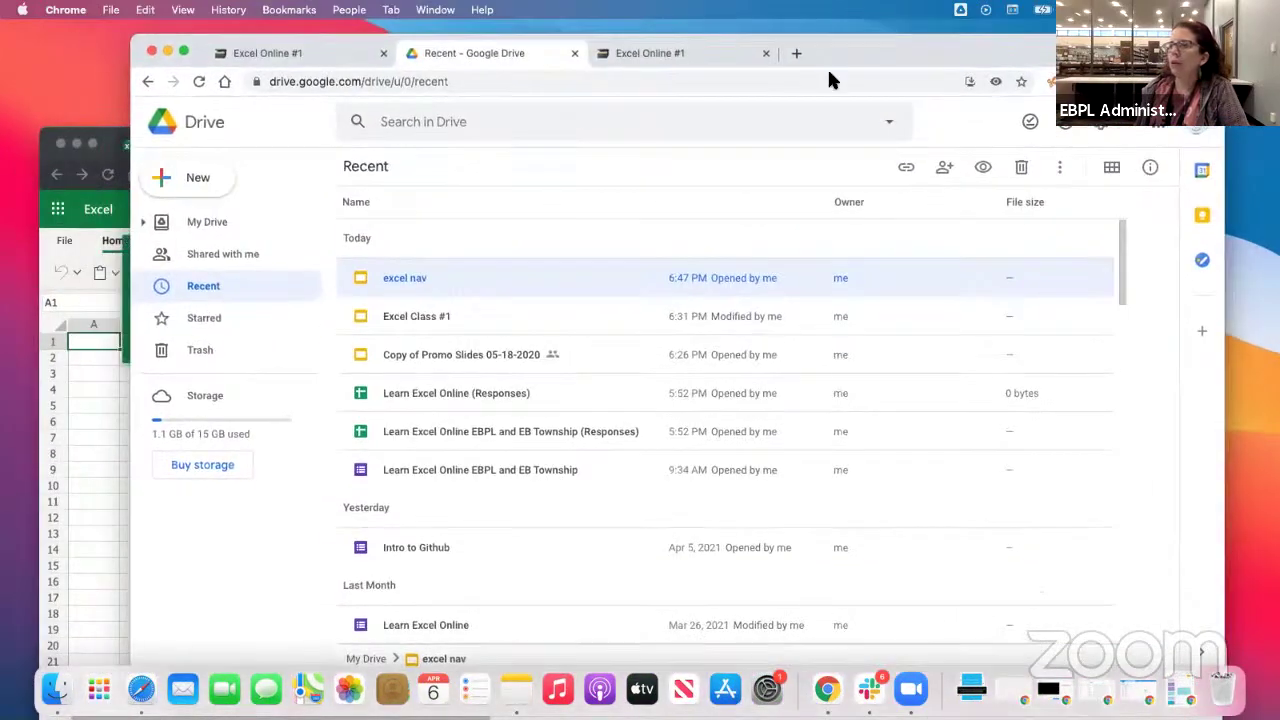
left_click(248, 54)
scroll(712, 455, "down", 10)
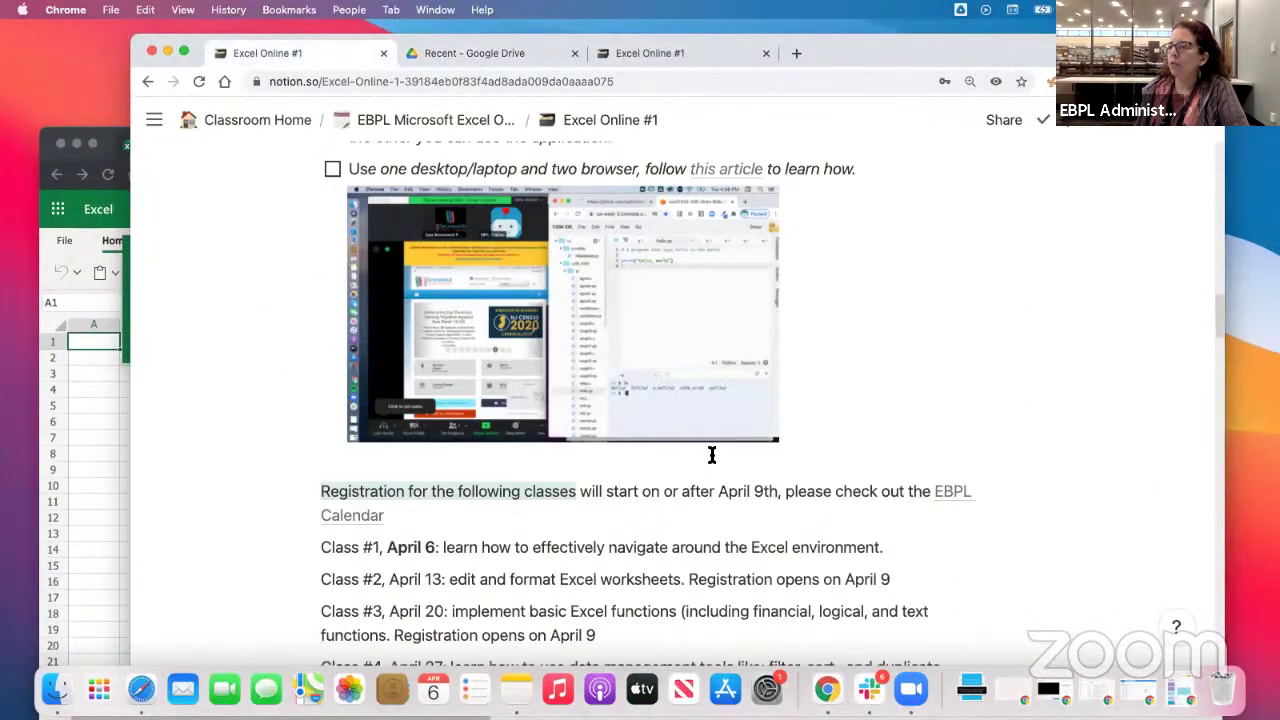
scroll(712, 455, "down", 15)
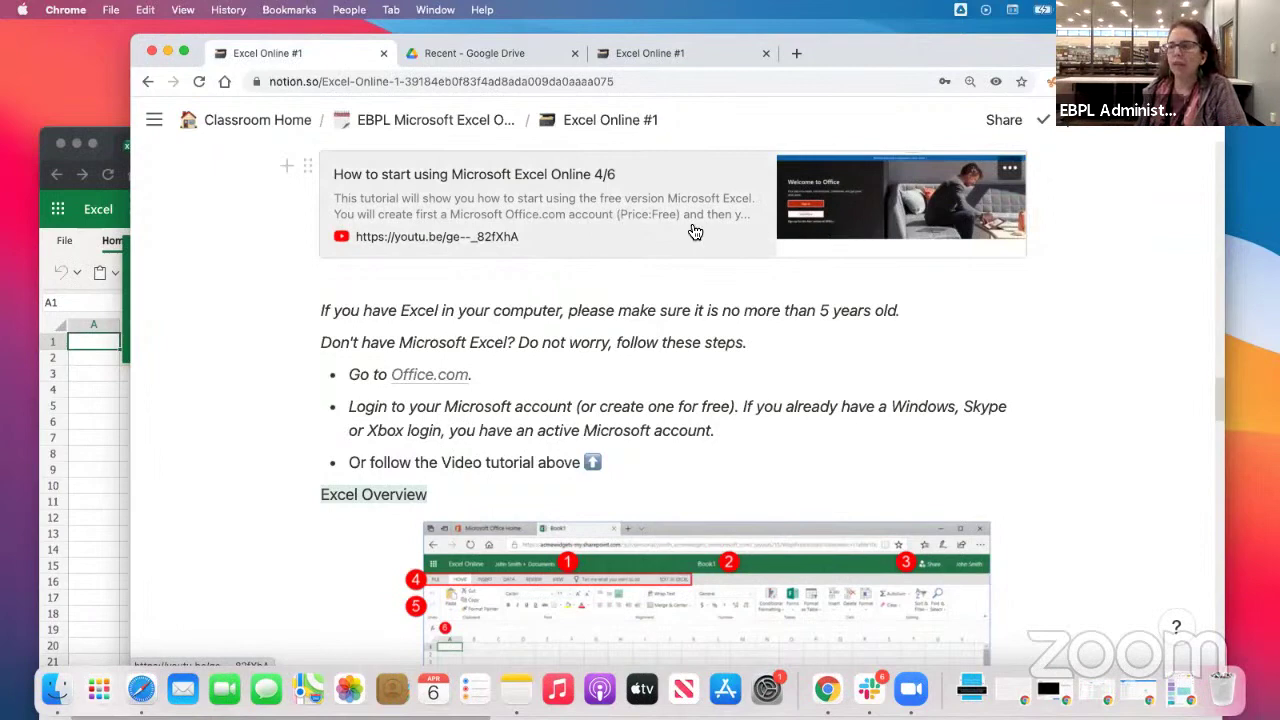
scroll(697, 230, "down", 1)
scroll(697, 230, "down", 2)
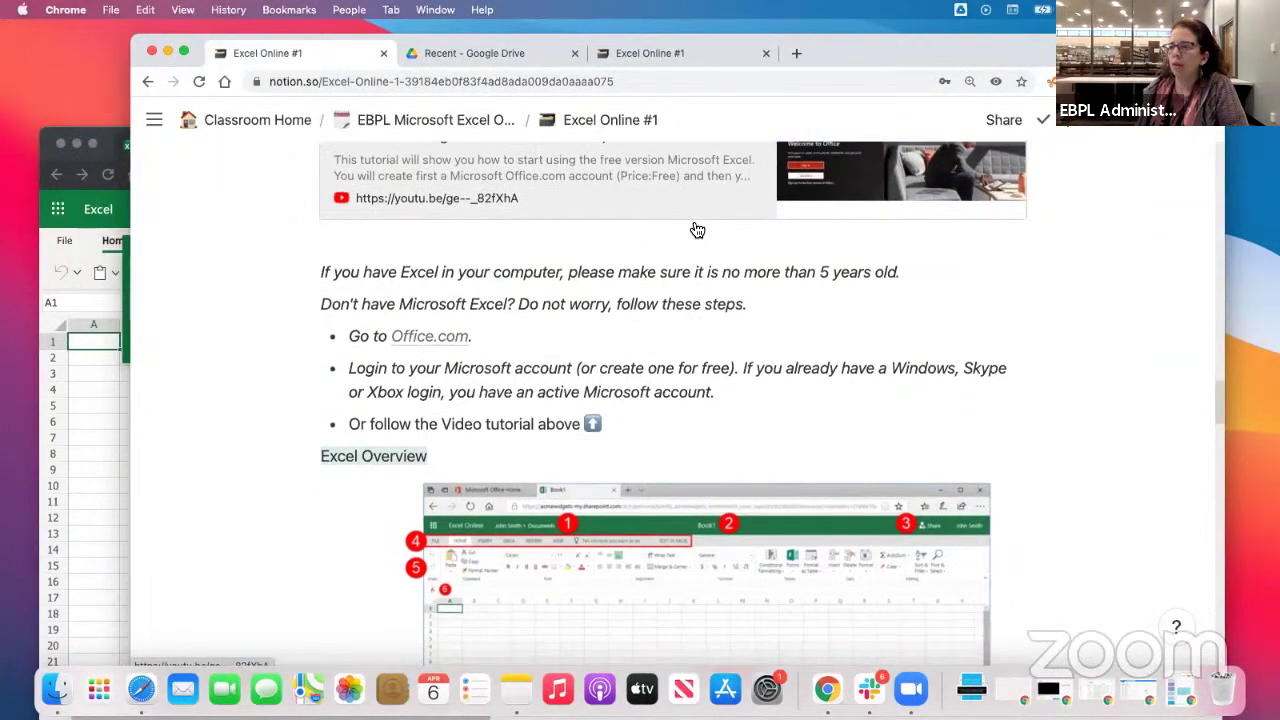
scroll(697, 230, "down", 8)
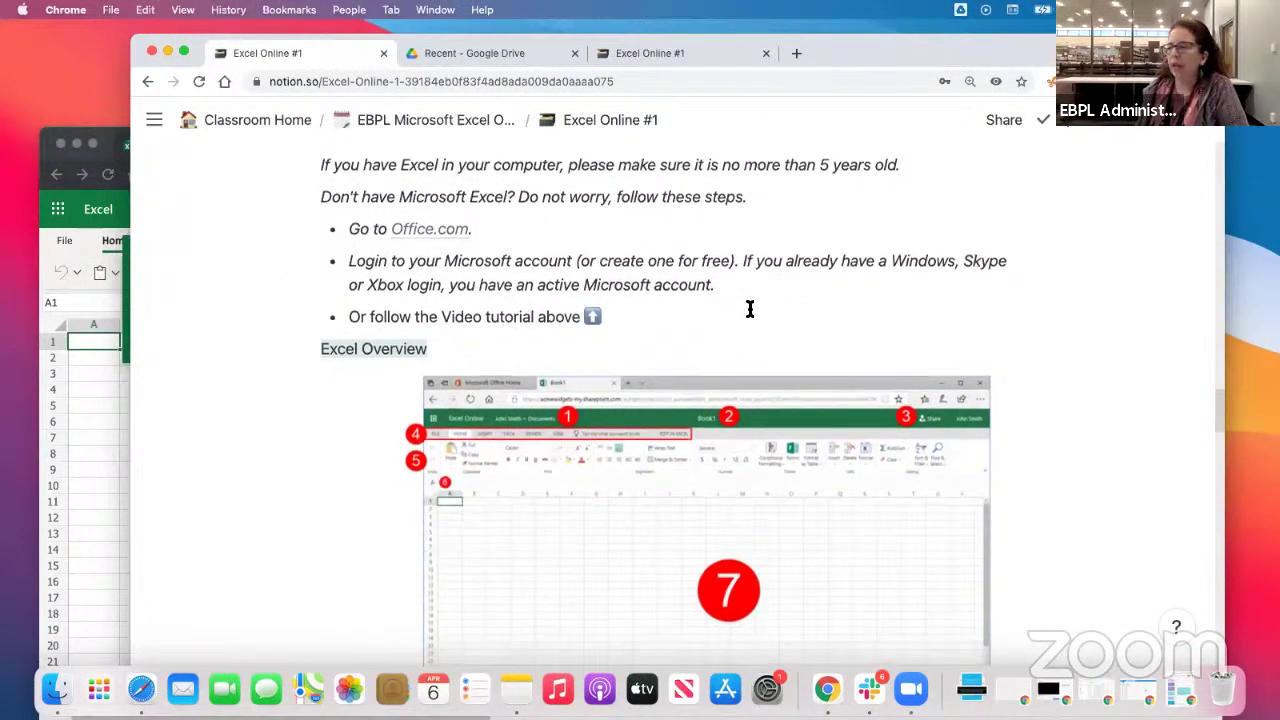
scroll(750, 309, "down", 12)
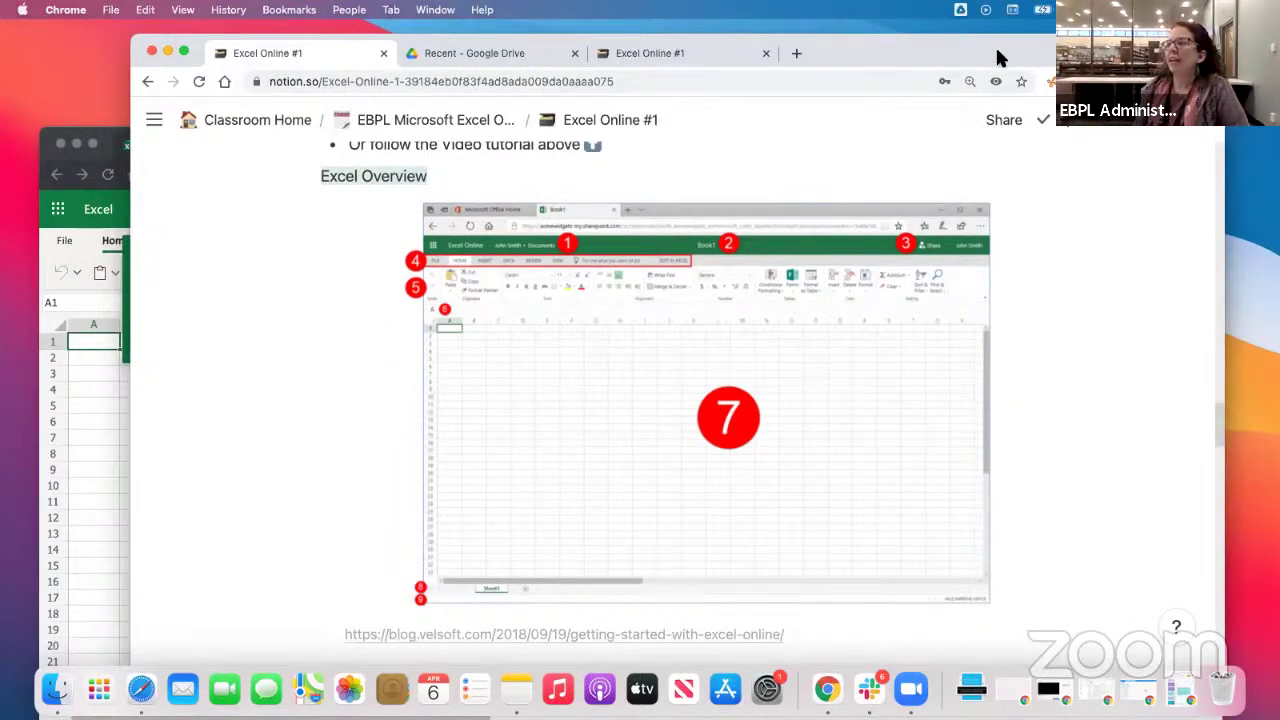
mouse_move(997, 51)
left_mouse_down()
mouse_move(941, 84)
mouse_move(997, 53)
left_mouse_up()
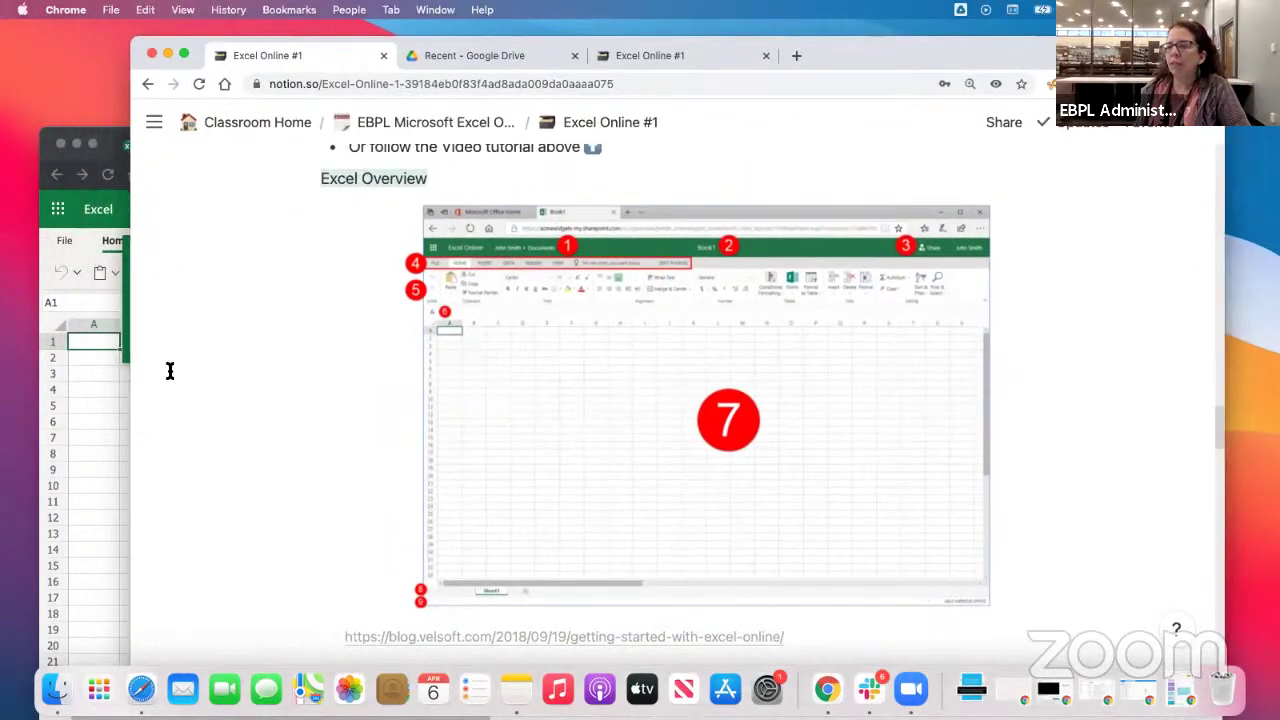
Return to the Book 1 workbook window, reposition it and dismiss the Browse Version History tip.
left_click(75, 435)
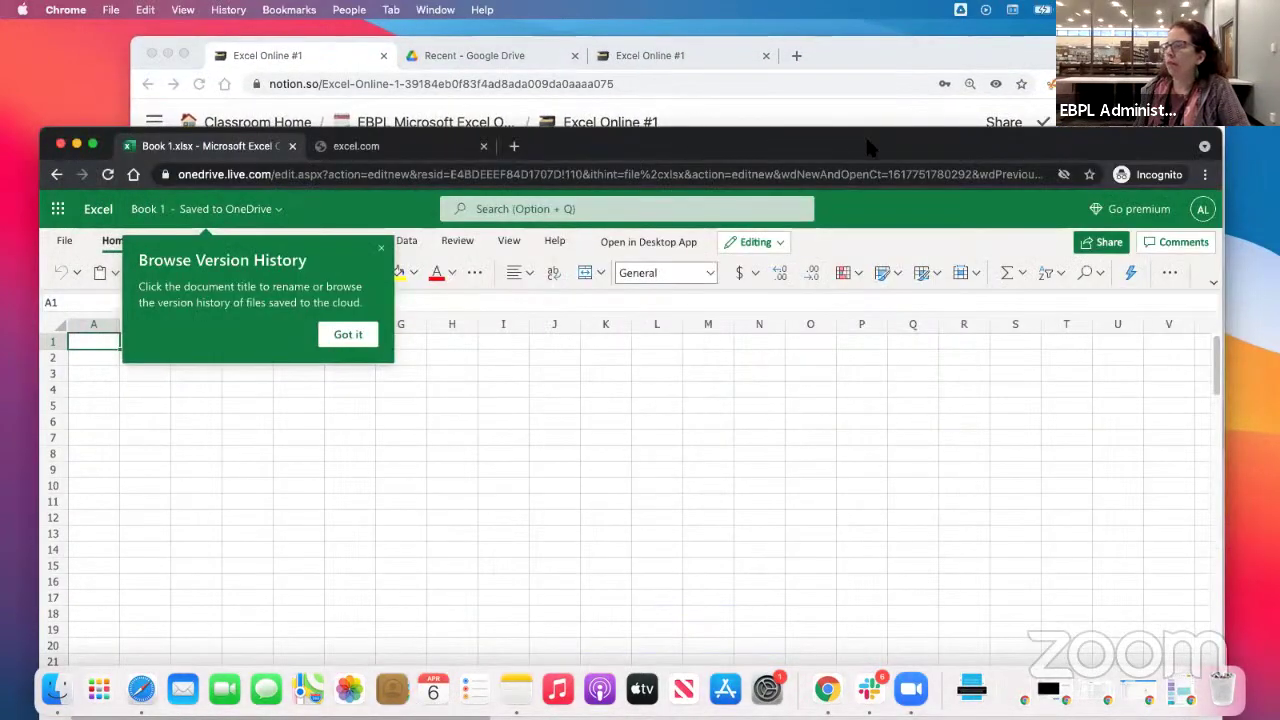
left_click_drag(868, 147, 902, 70)
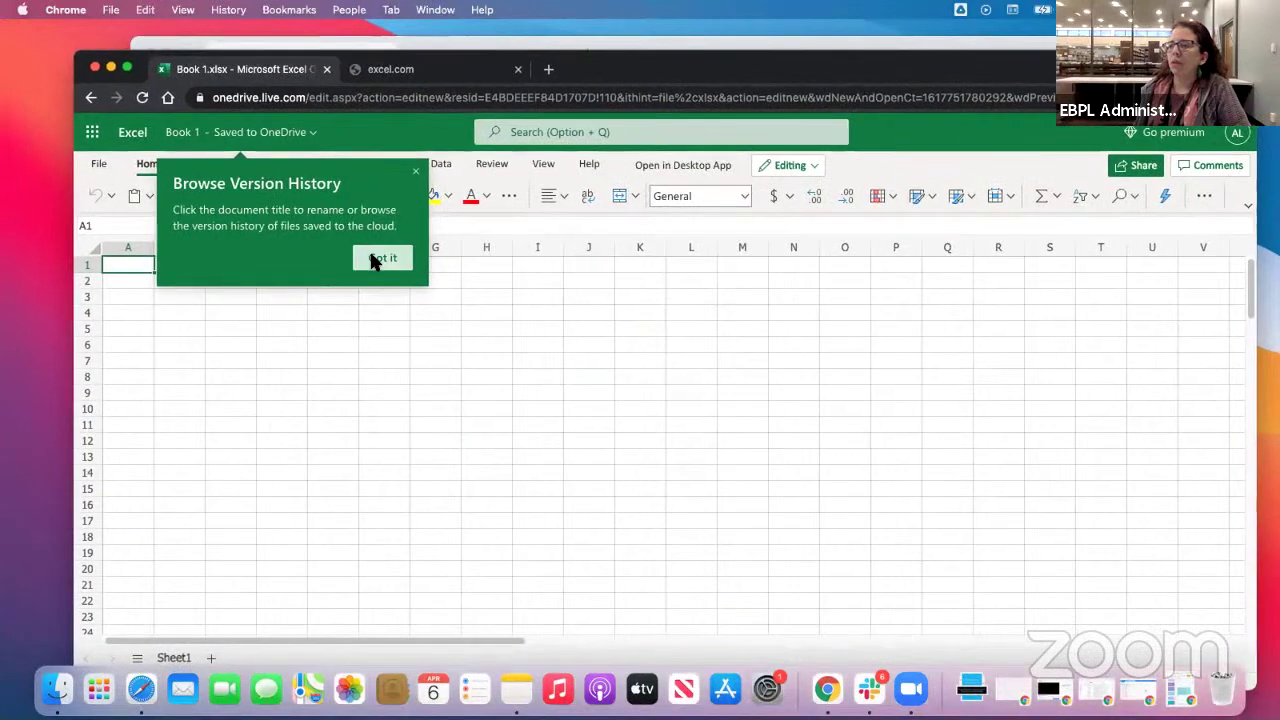
left_click(377, 259)
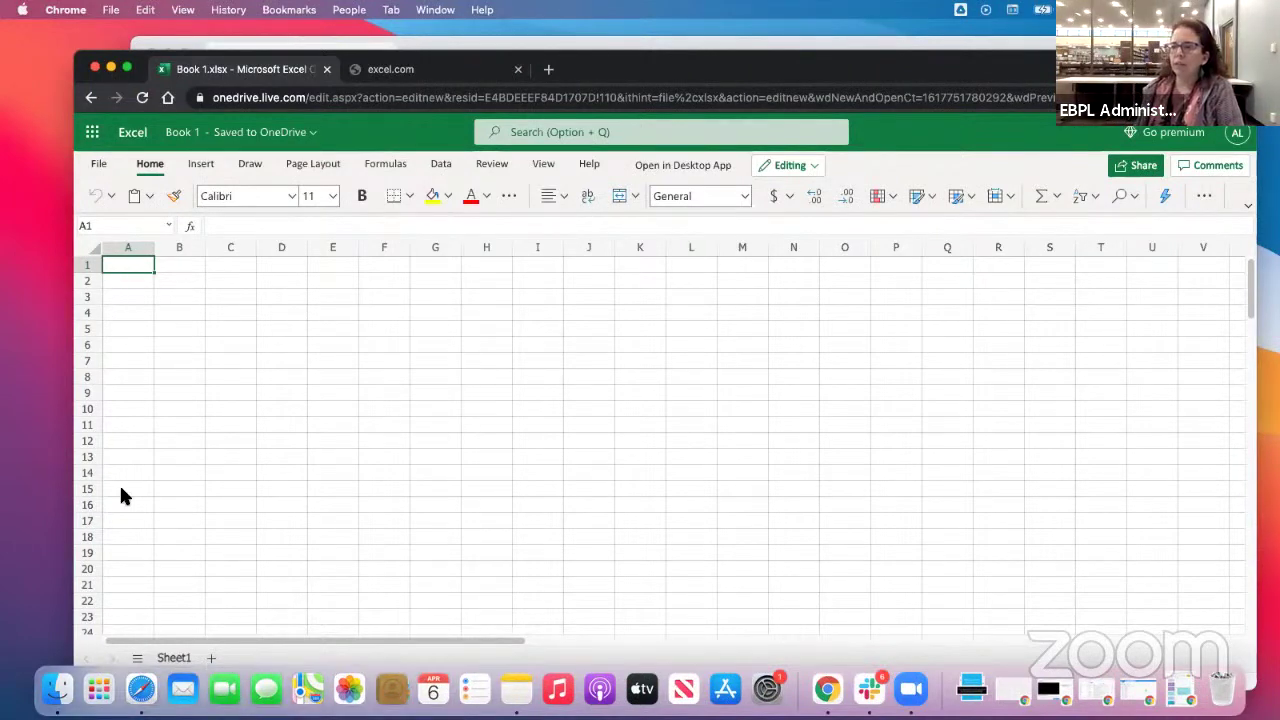
Enter the sample text a, sd and fg in cells G7, G8 and G9.
left_click(433, 411)
left_click(437, 360)
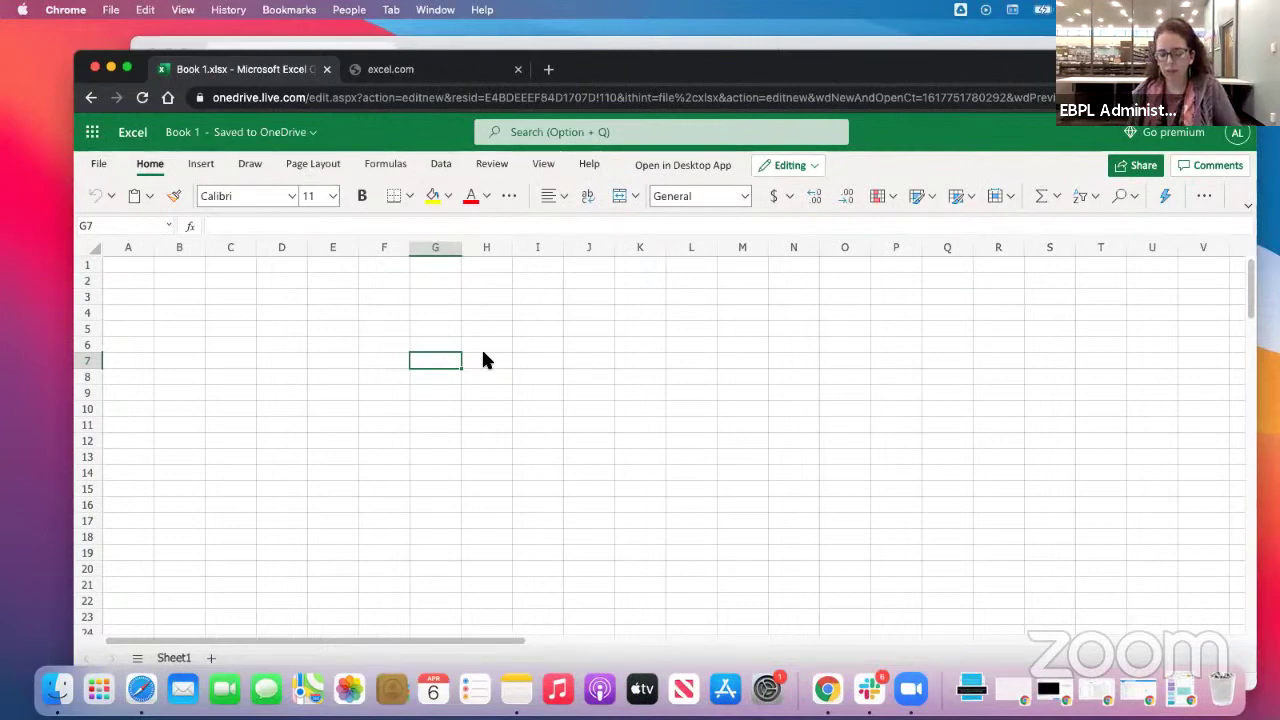
type("a")
key("Return")
type("sd")
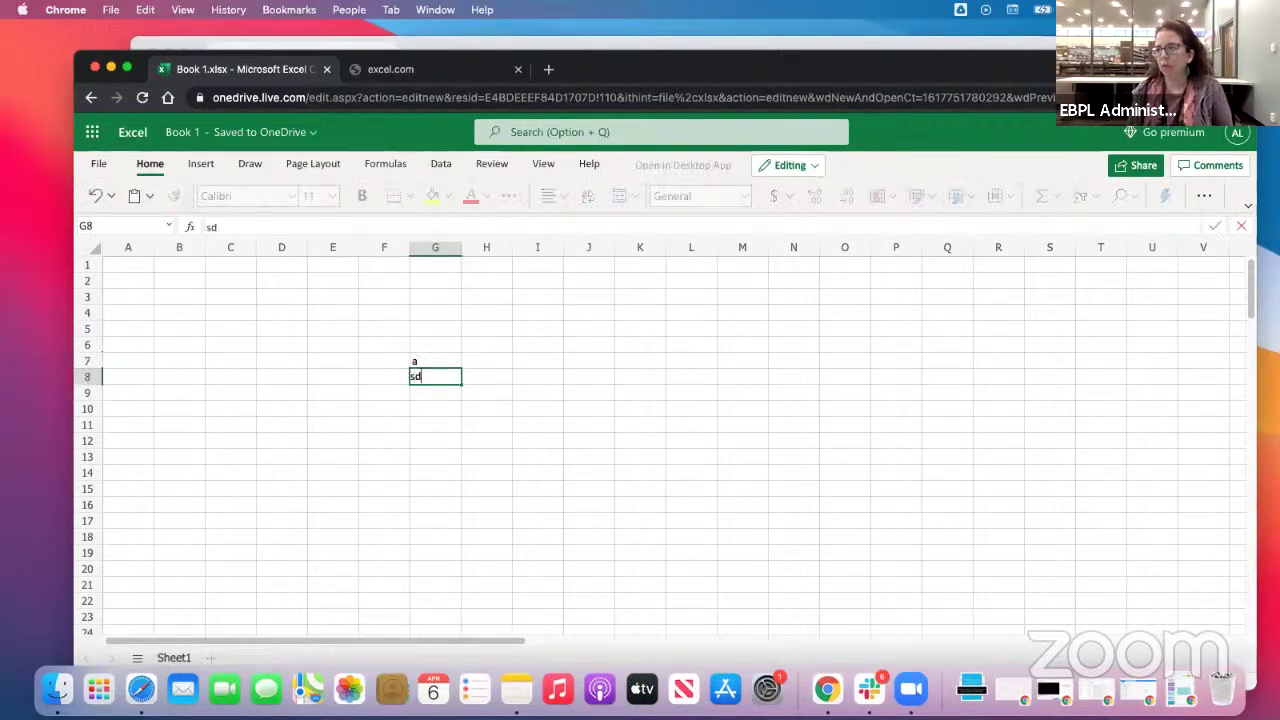
key("Return")
type("fg")
key("Return")
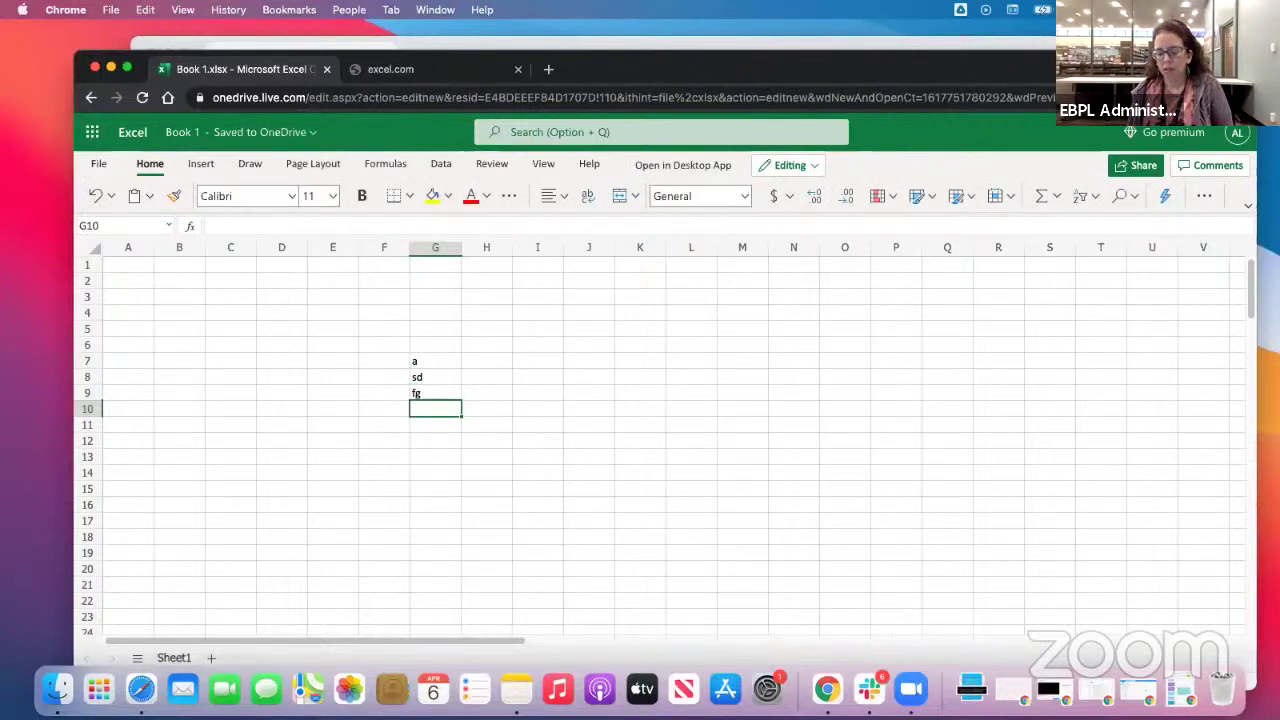
Enter the numbers 7, 88 and 9 in cells G10 to G12, and clear cell G12 again.
type("7")
key("Return")
type("88")
key("Return")
type("9")
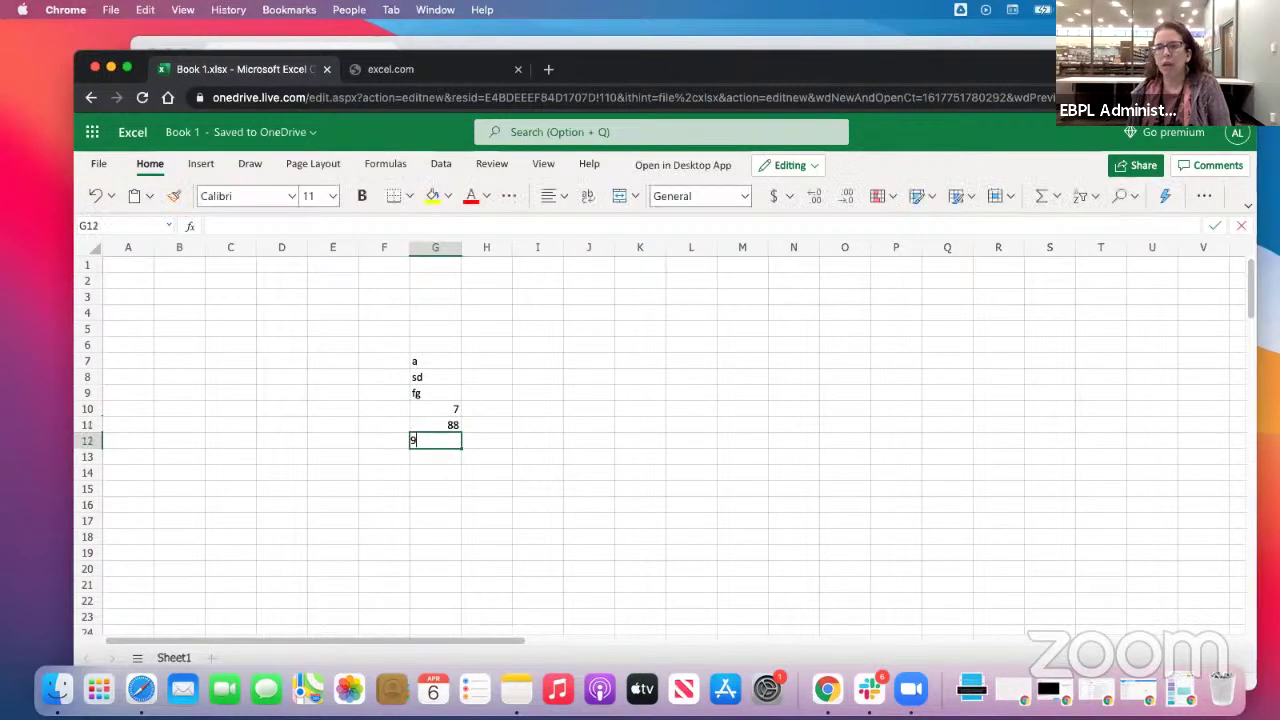
key("Return")
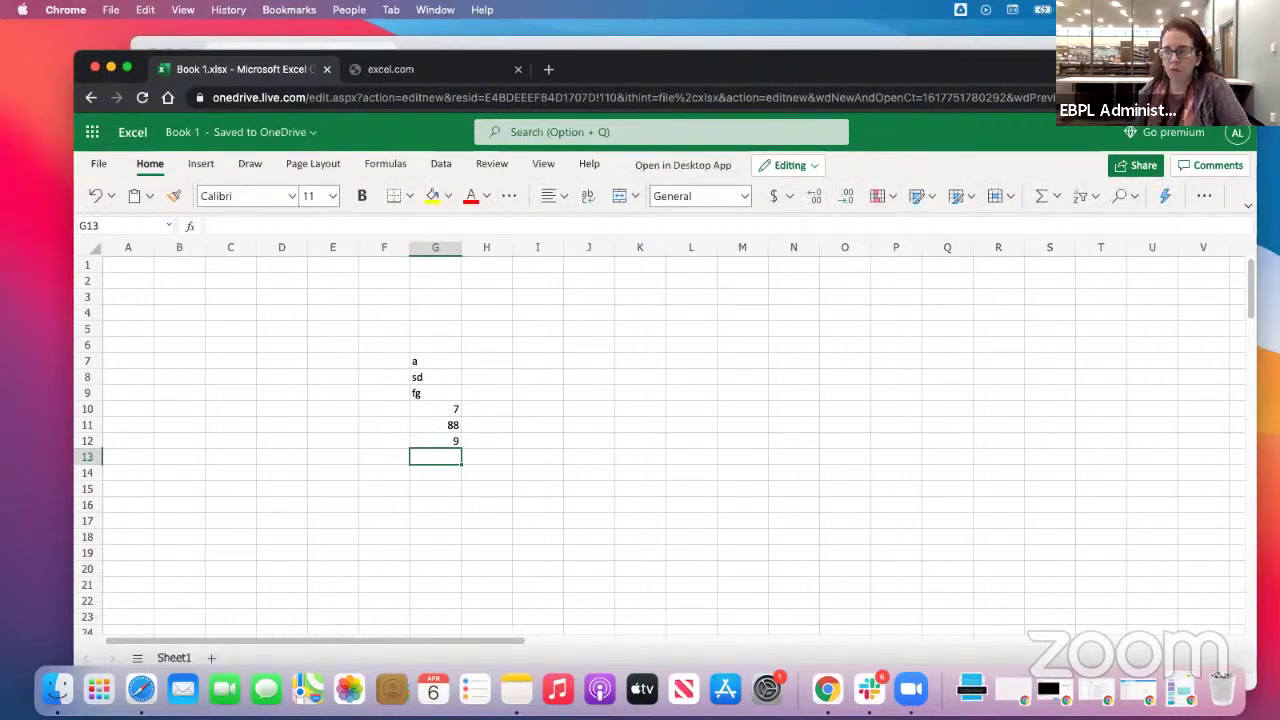
left_click(435, 441)
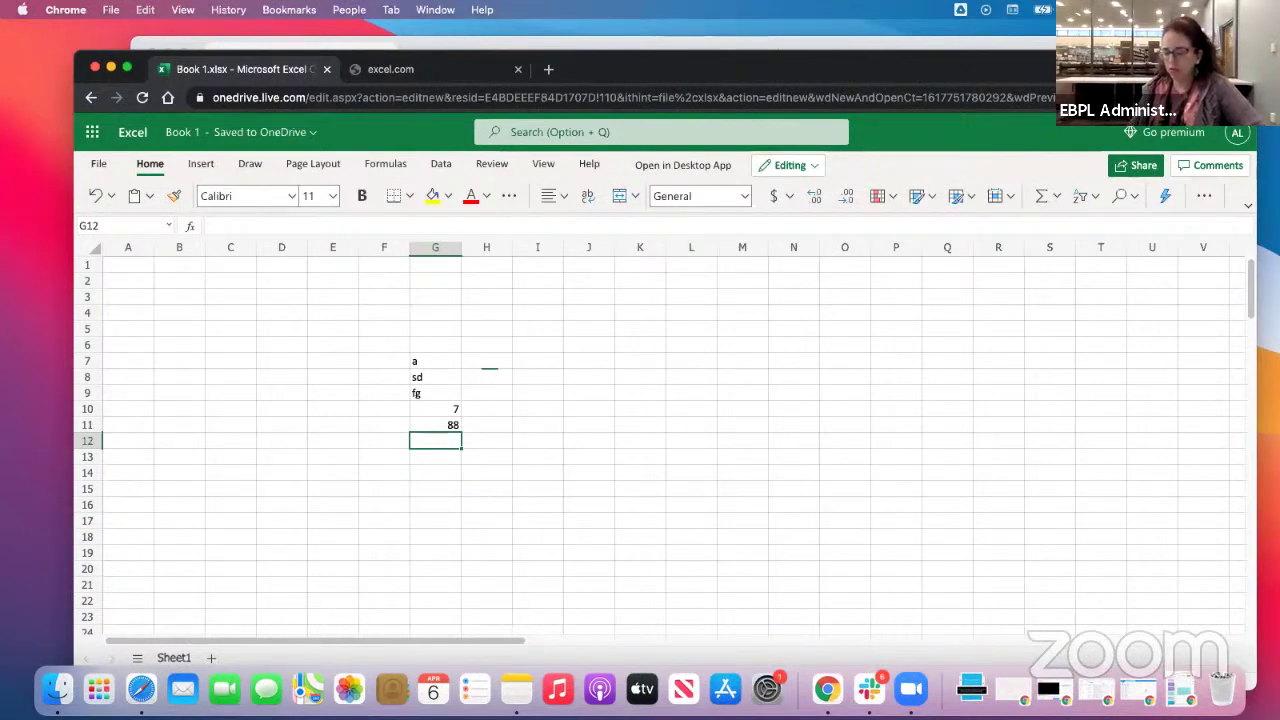
Move the active cell one cell at a time from G12 up to G7 and across to L7.
key("Up")
key("Up")
key("Up")
key("Up")
key("Up")
key("Right")
key("Right")
key("Right")
key("Right")
key("Right")
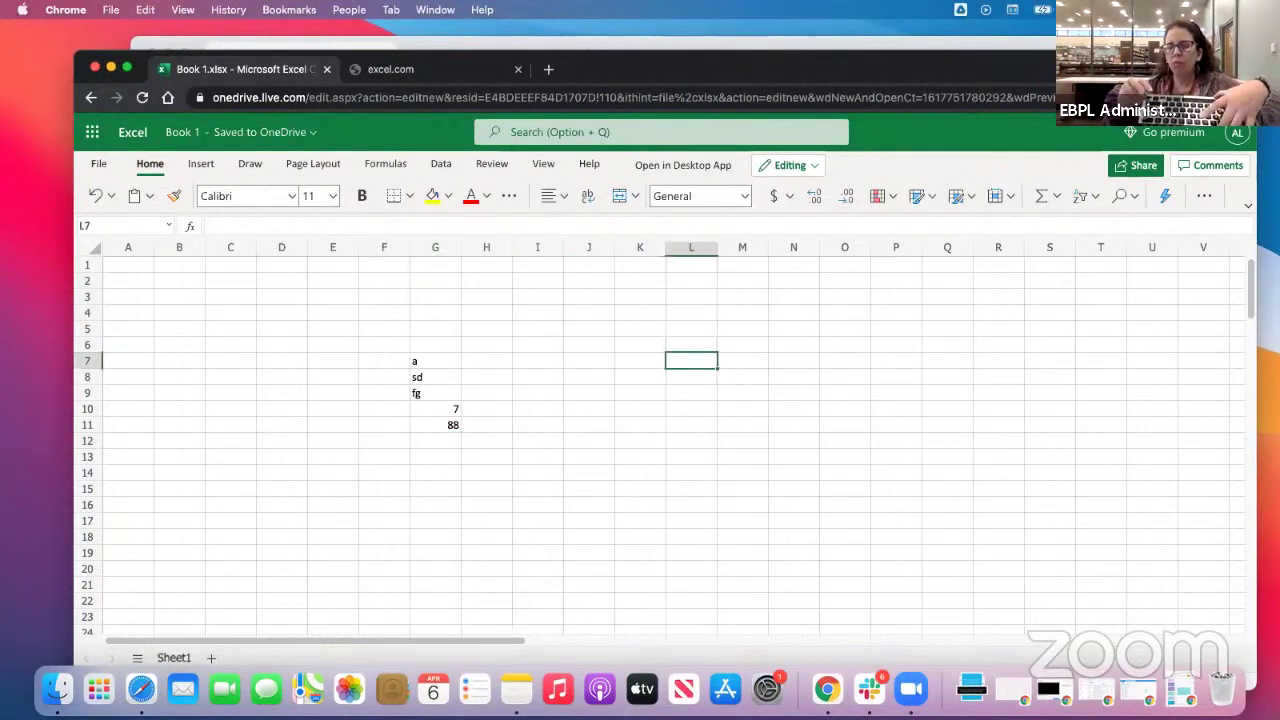
Move the active cell one cell at a time from L7 back to G9, and on to D4.
key("Left")
key("Left")
key("Left")
key("Left")
key("Left")
key("Down")
key("Down")
key("Down")
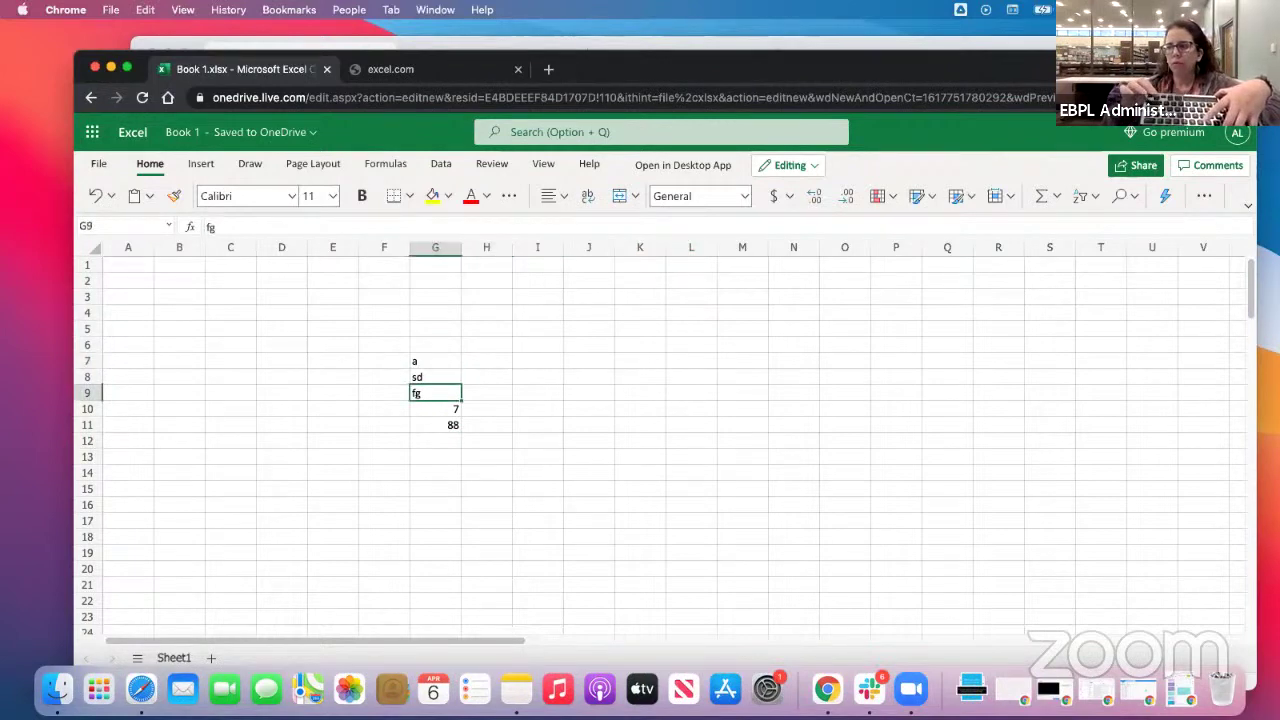
key("Up")
key("Up")
key("Up")
key("Up")
key("Up")
key("Up")
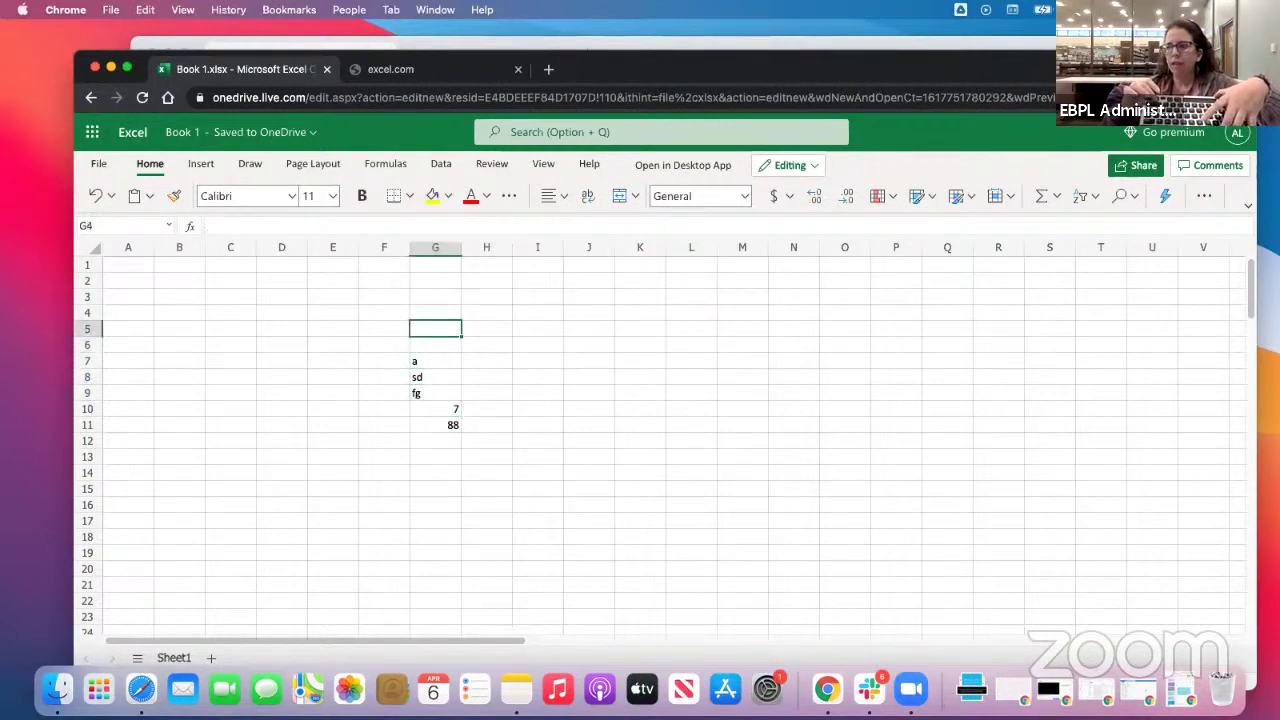
key("Left")
key("Left")
key("Left")
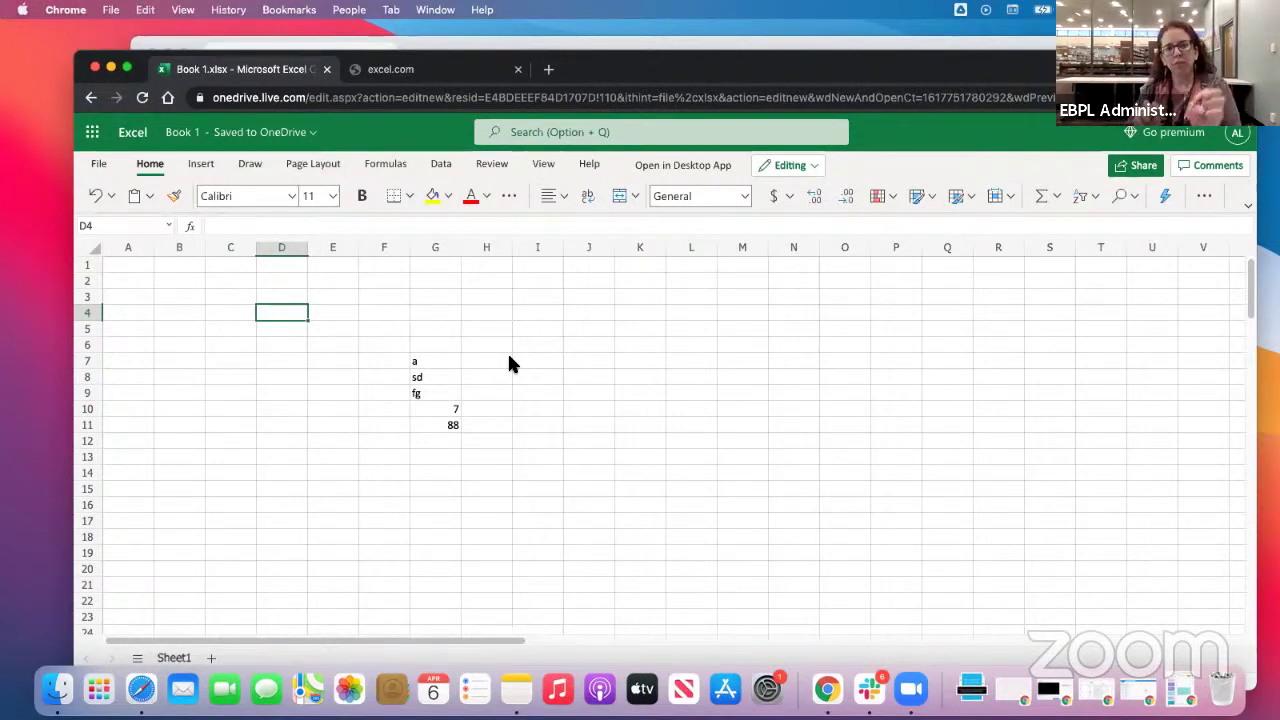
Select several separate empty cells directly across the sheet, ending on J12.
left_click(363, 279)
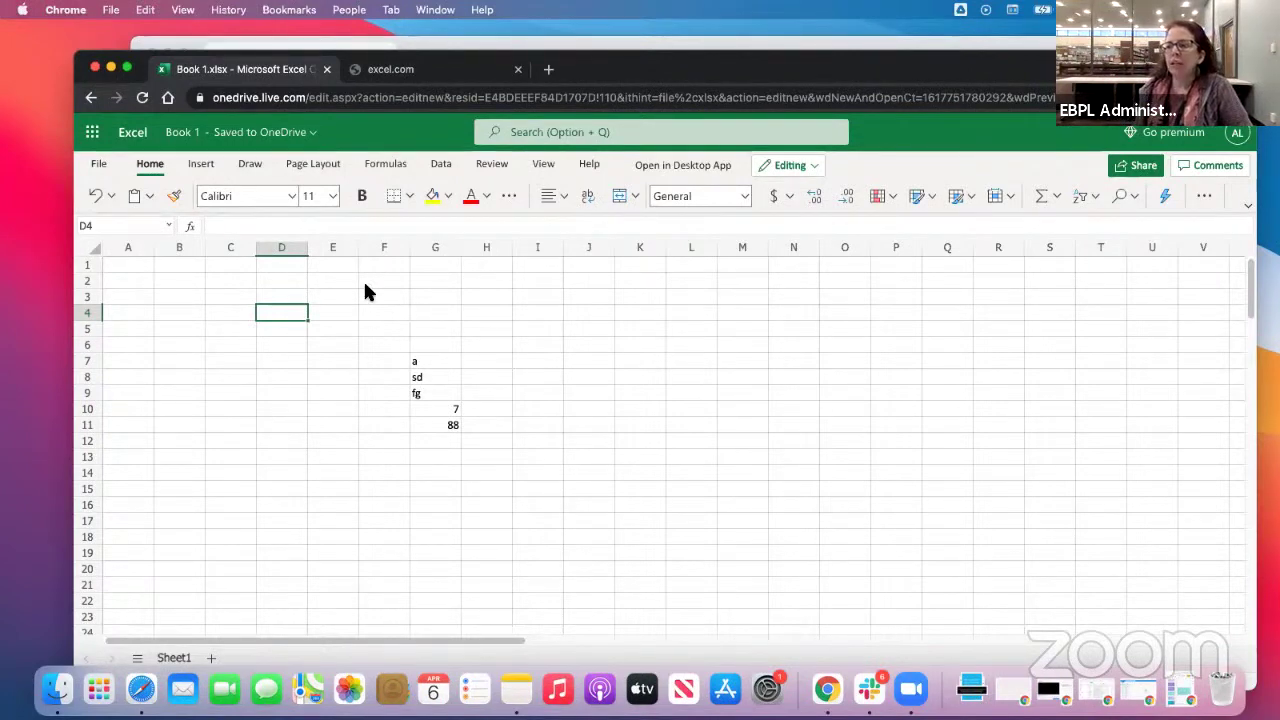
left_click(323, 323)
left_click(324, 457)
left_click(581, 437)
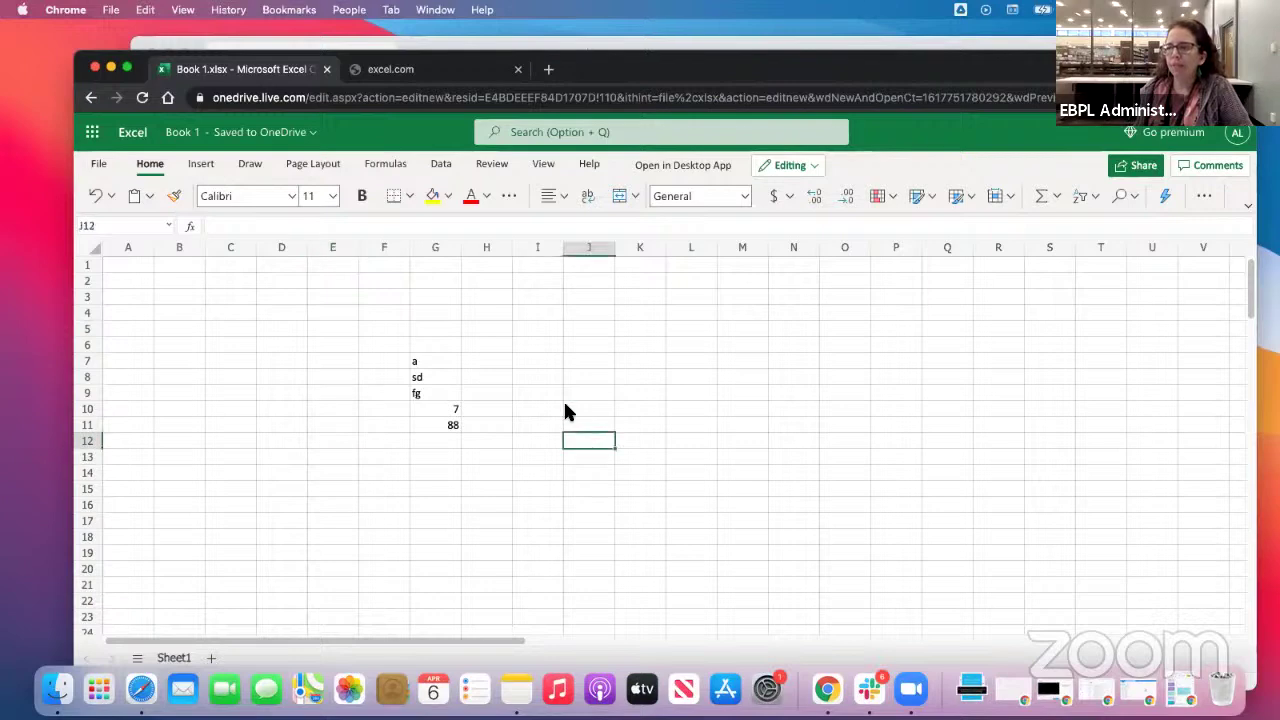
scroll(563, 405, "down", 1)
scroll(555, 398, "up", 1)
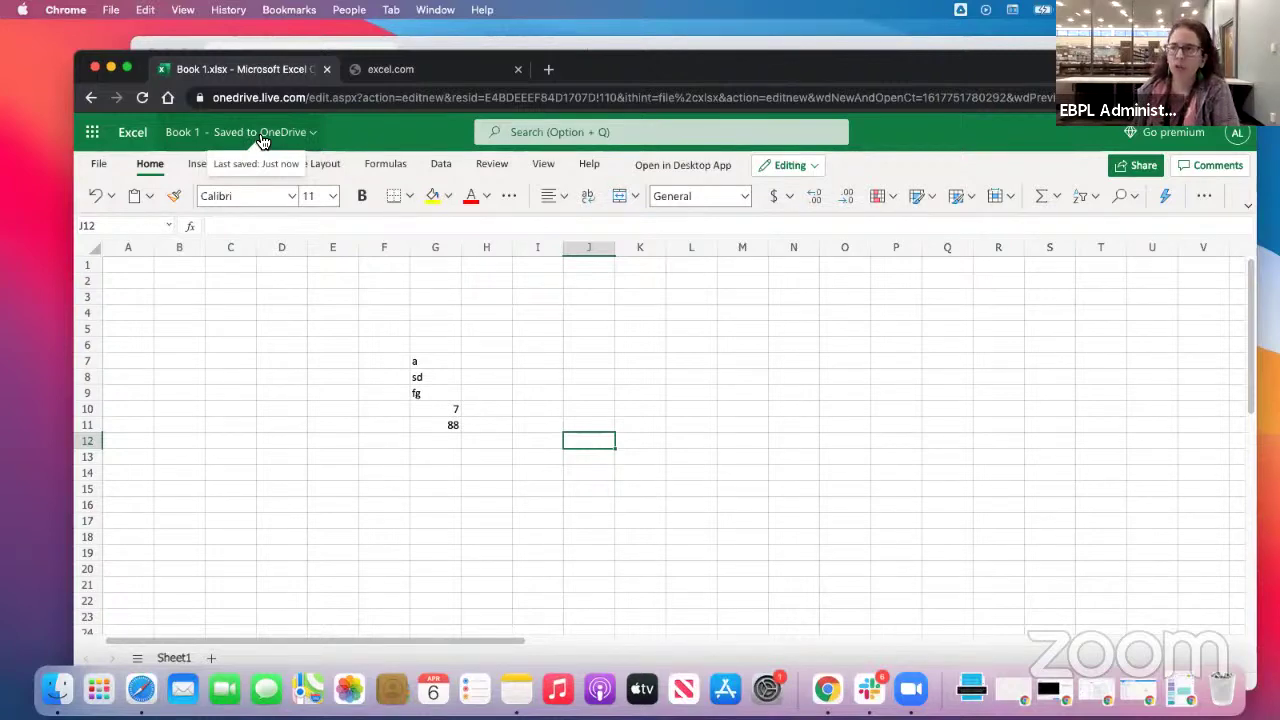
Rename the workbook as My first excel file.
left_click(315, 136)
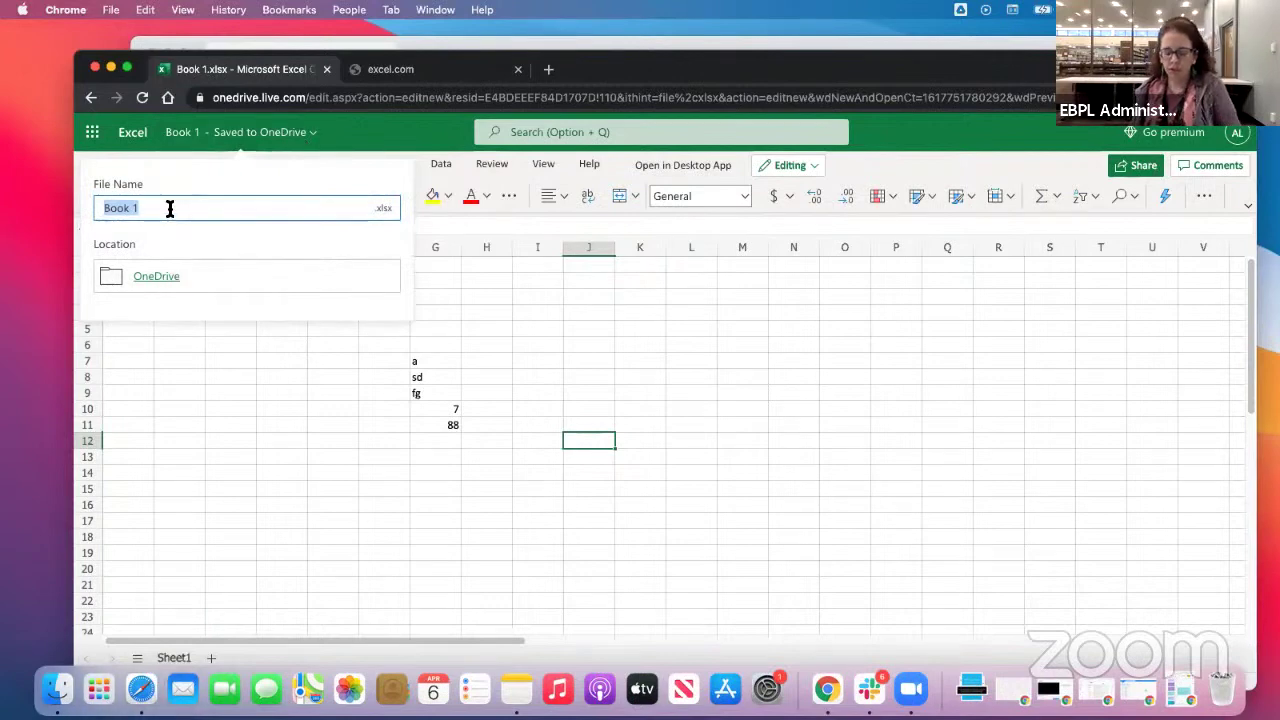
type("M")
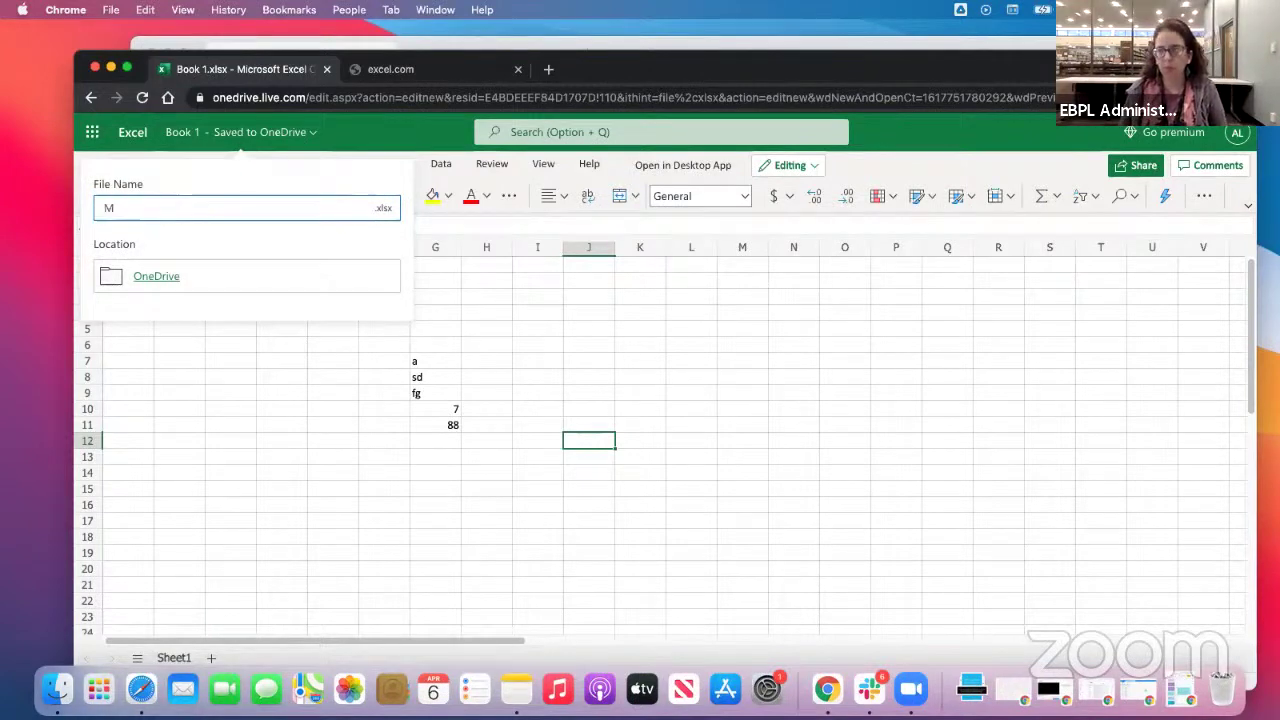
type("y fir")
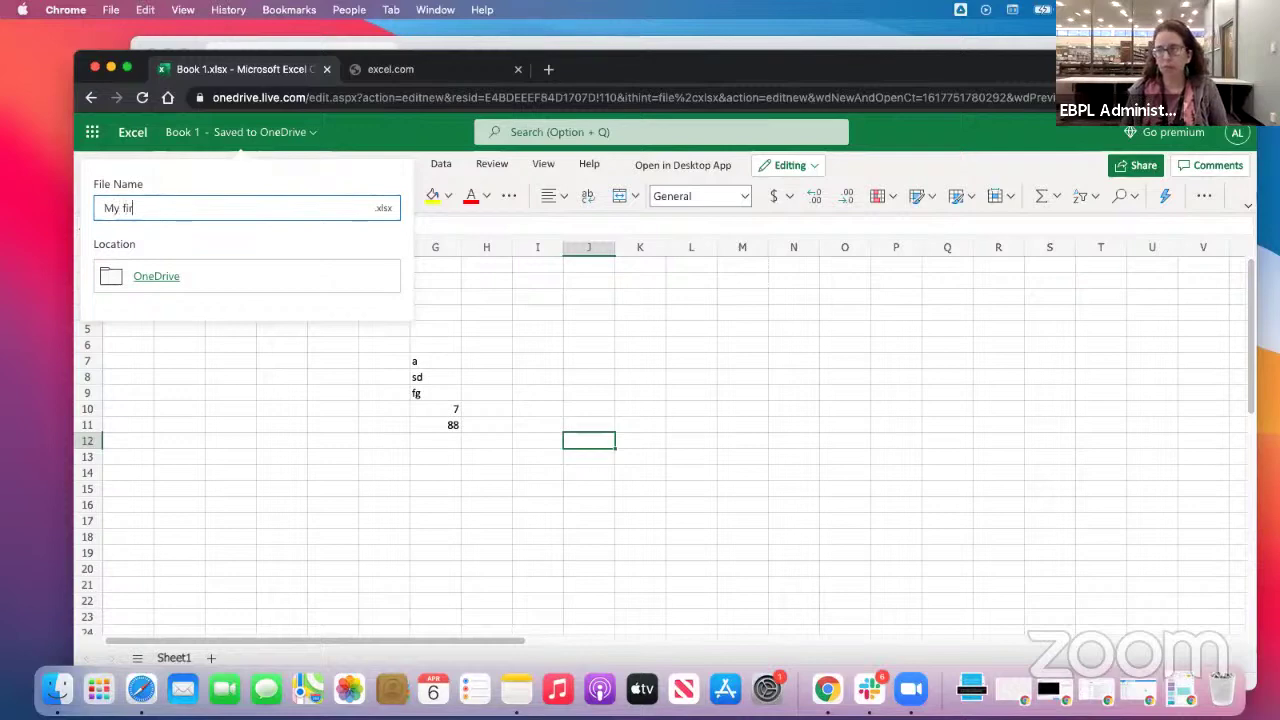
type("st exc")
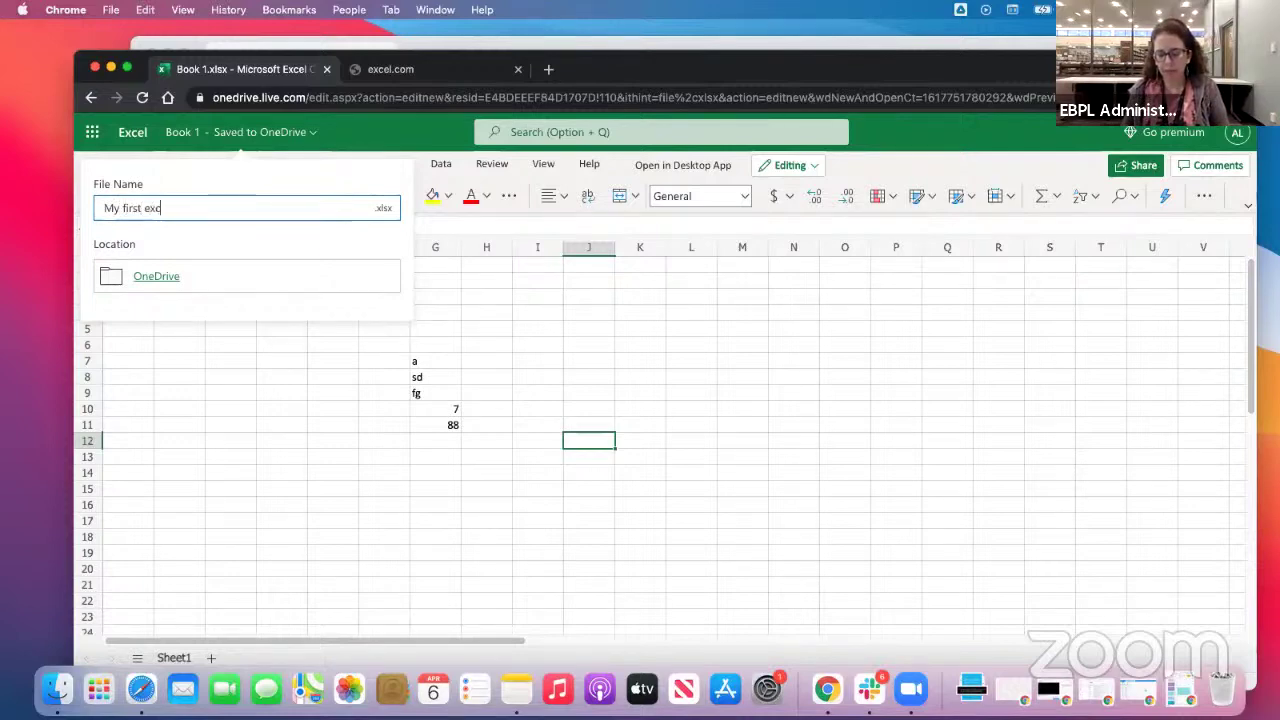
type("el file")
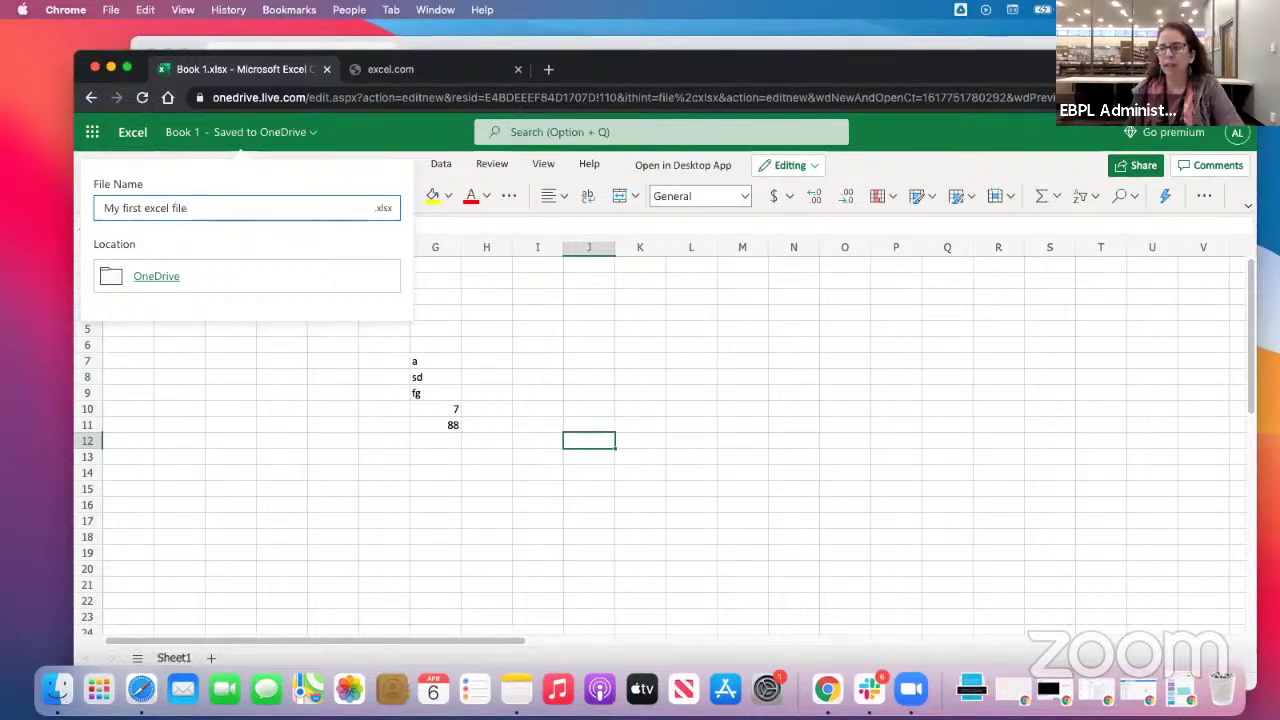
key("Return")
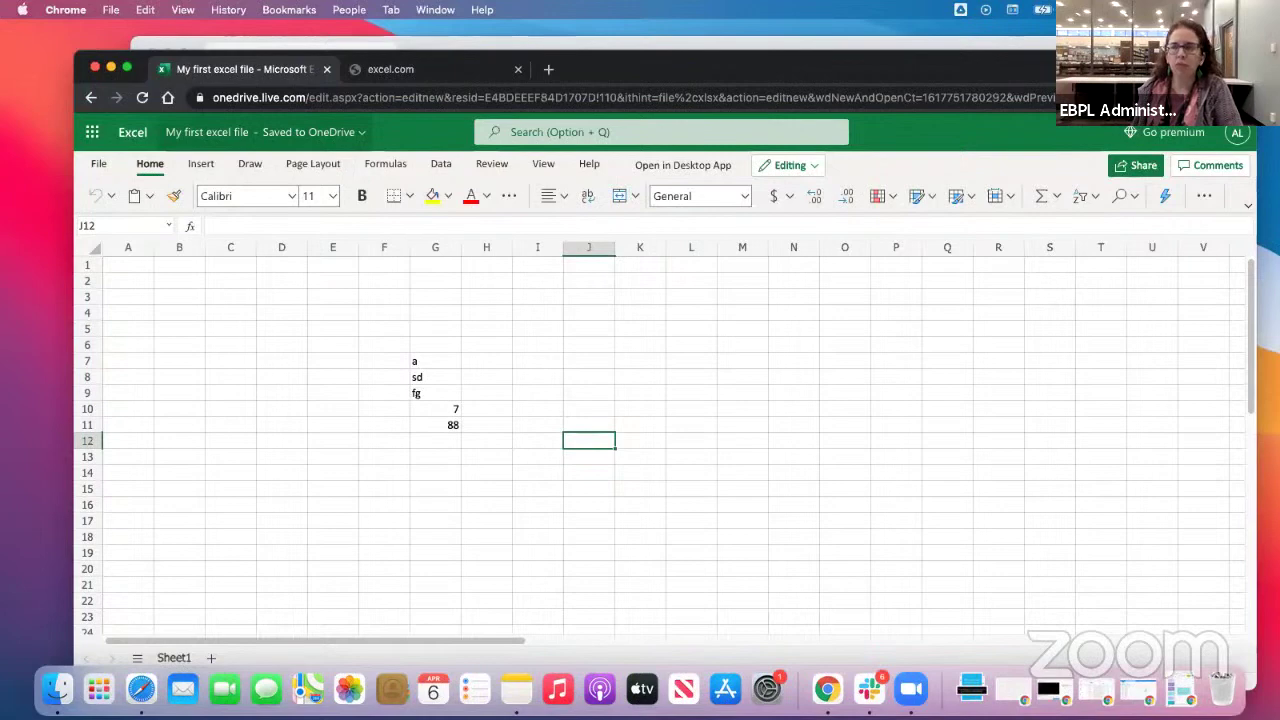
Open the workbook's OneDrive location, return to the workbook and reposition its browser window.
left_click(265, 132)
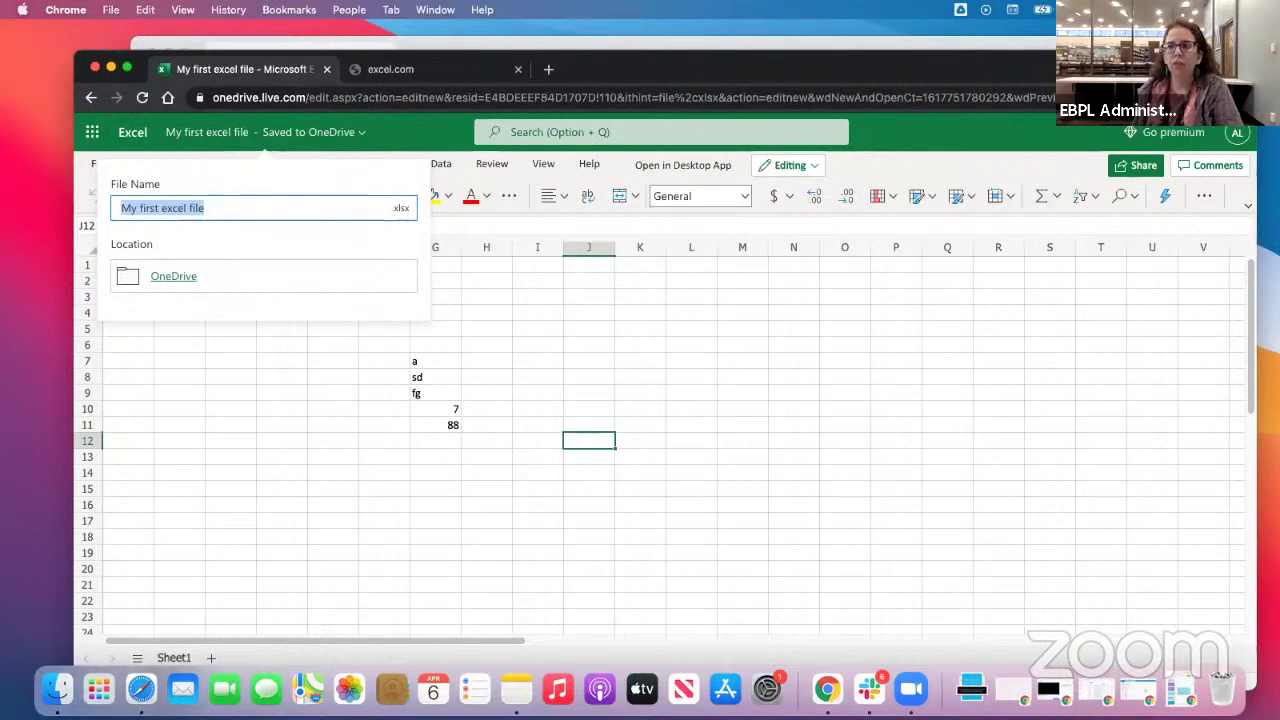
left_click(165, 276)
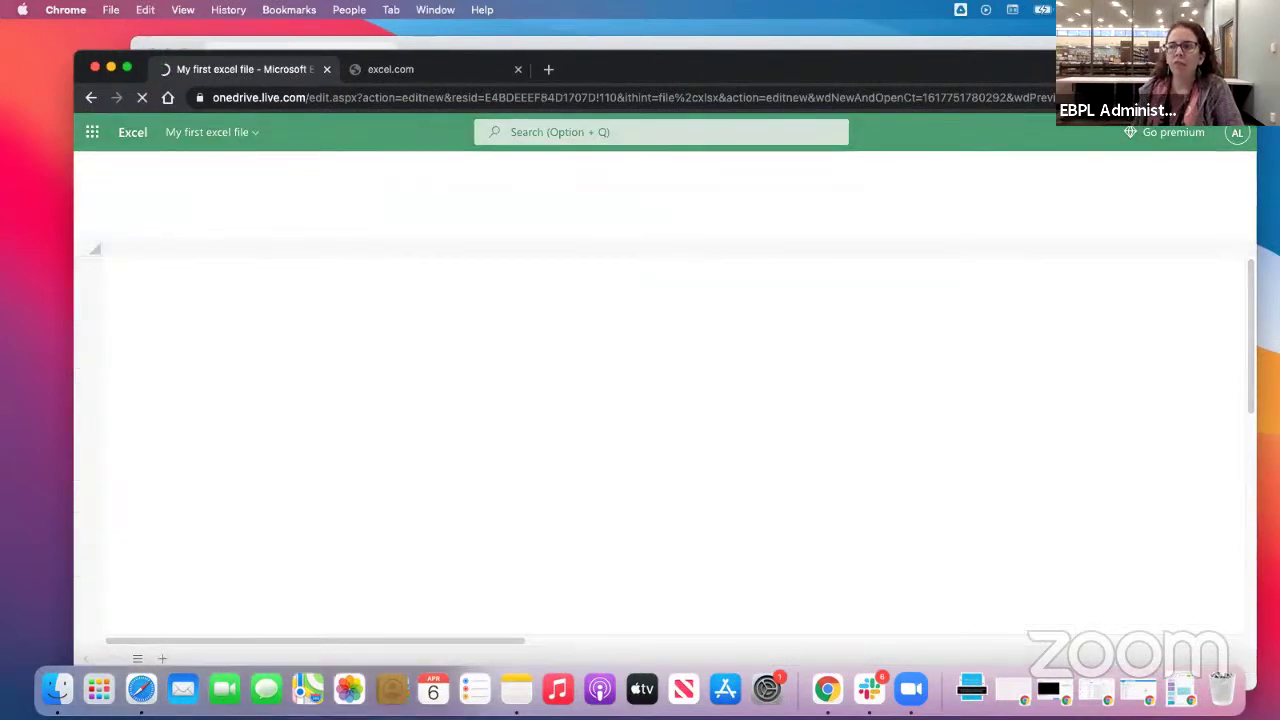
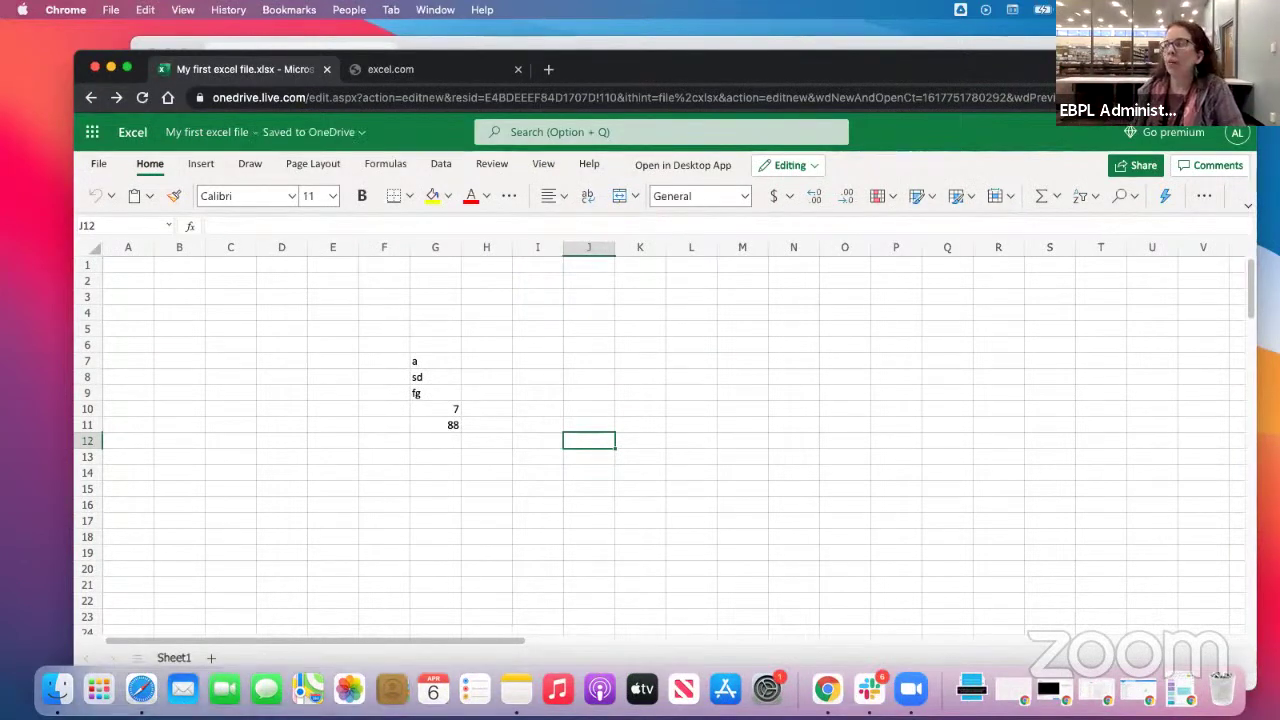
left_click_drag(760, 69, 729, 63)
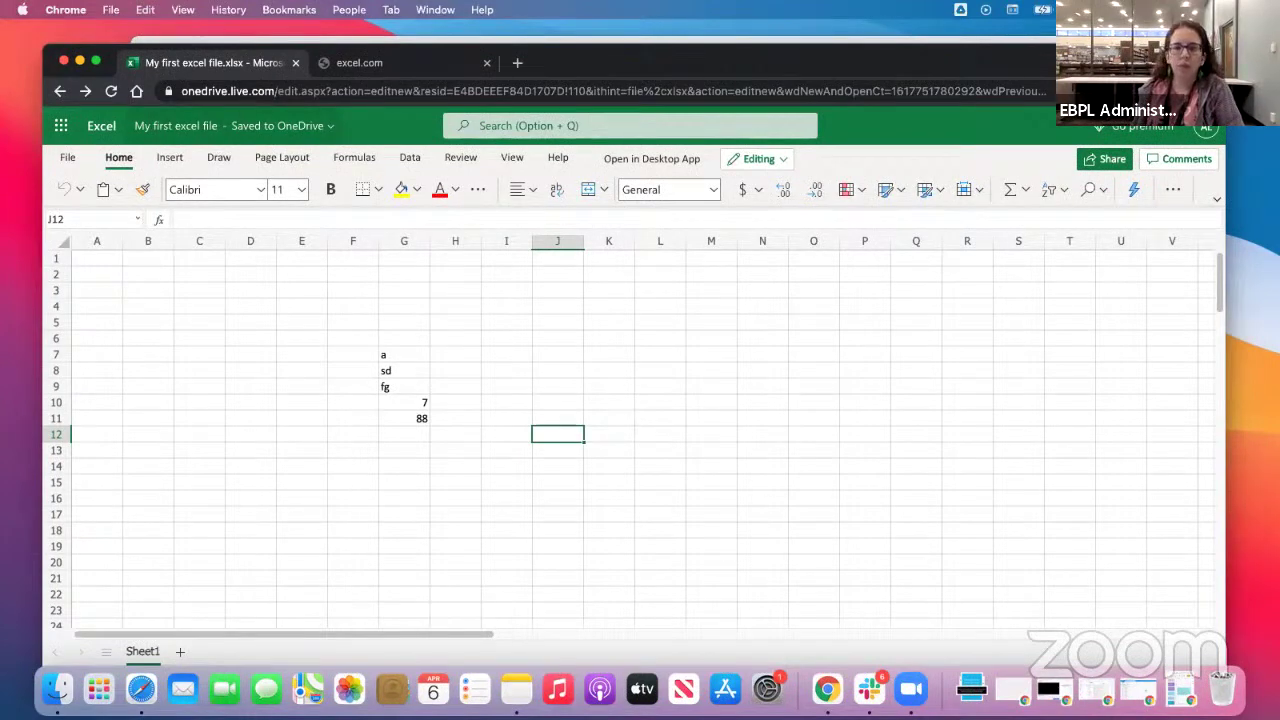
Enter sss in cell E9 and select empty cell F3.
left_click(302, 386)
type("s")
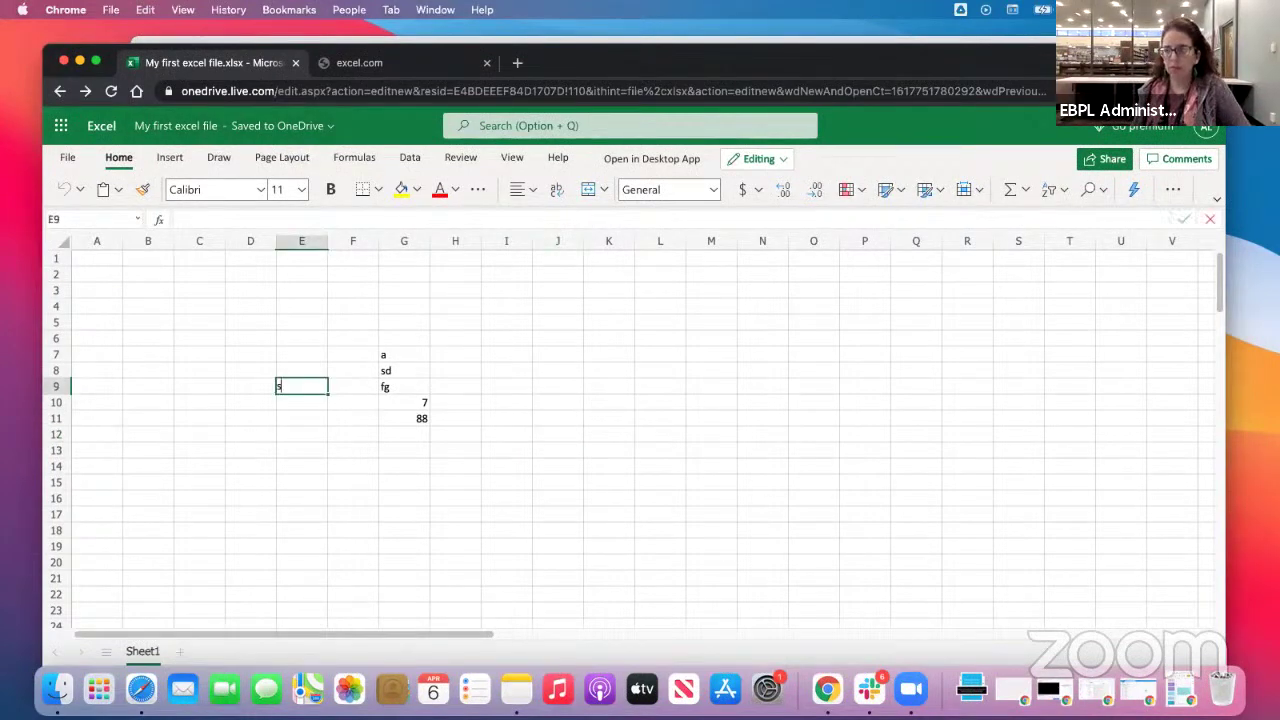
type("ss")
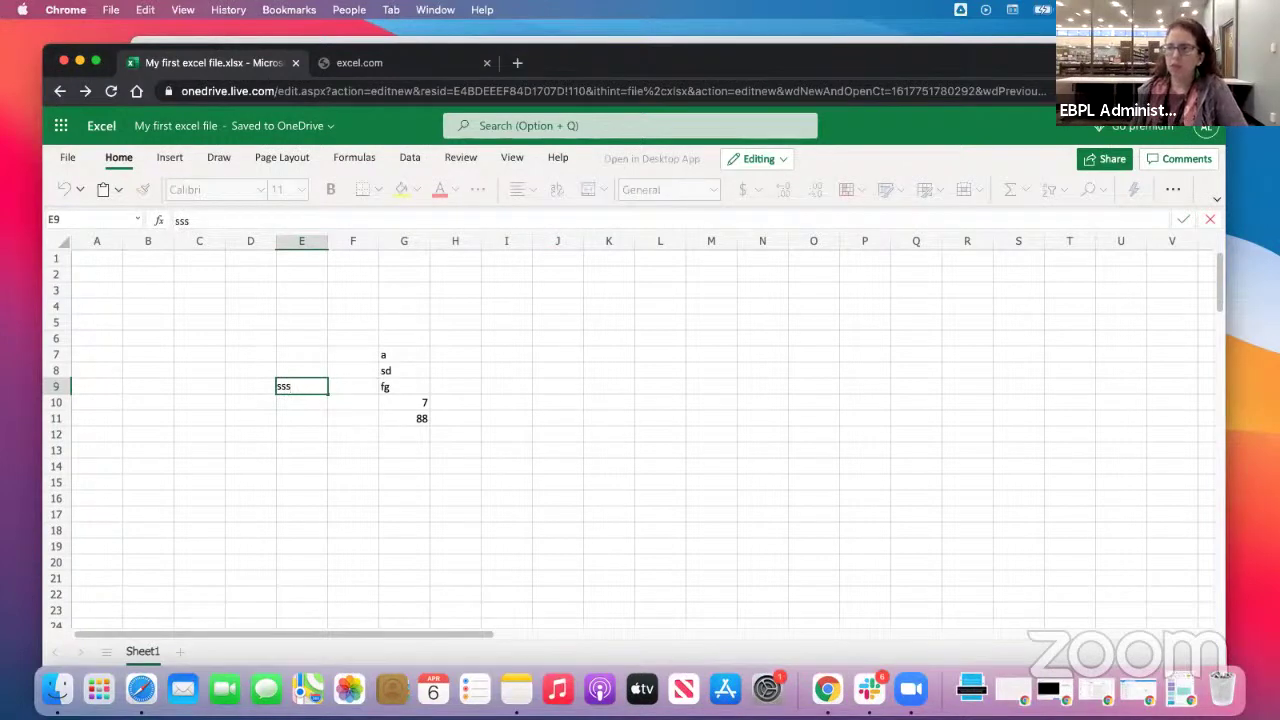
key("Return")
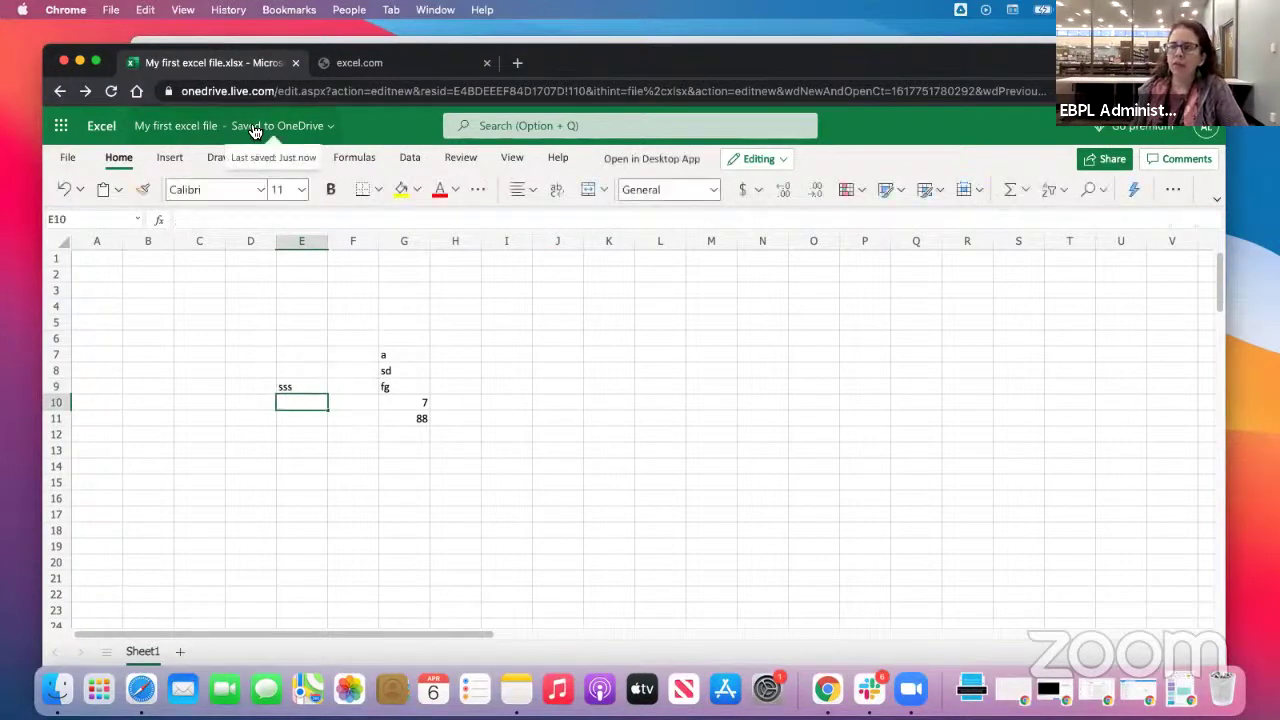
left_click(465, 296)
left_click(354, 289)
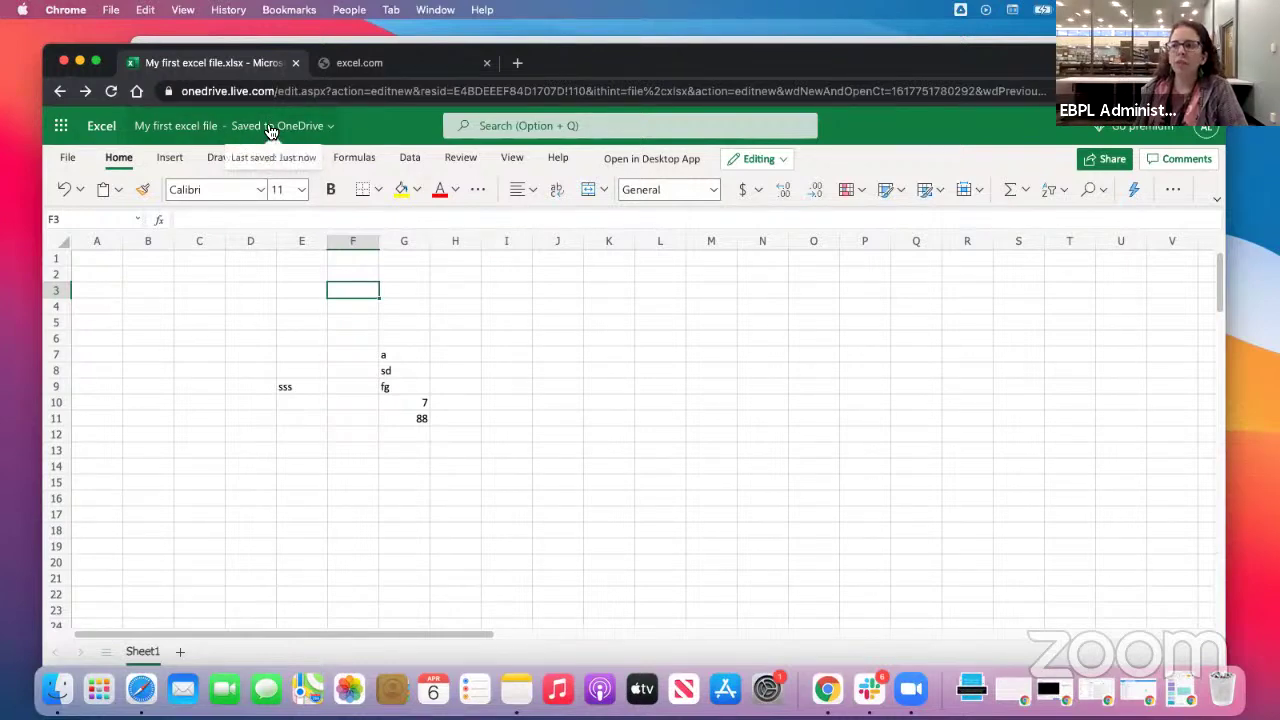
Check the workbook's file name and OneDrive location details, and return to the sheet with cell C6 selected.
left_click(330, 131)
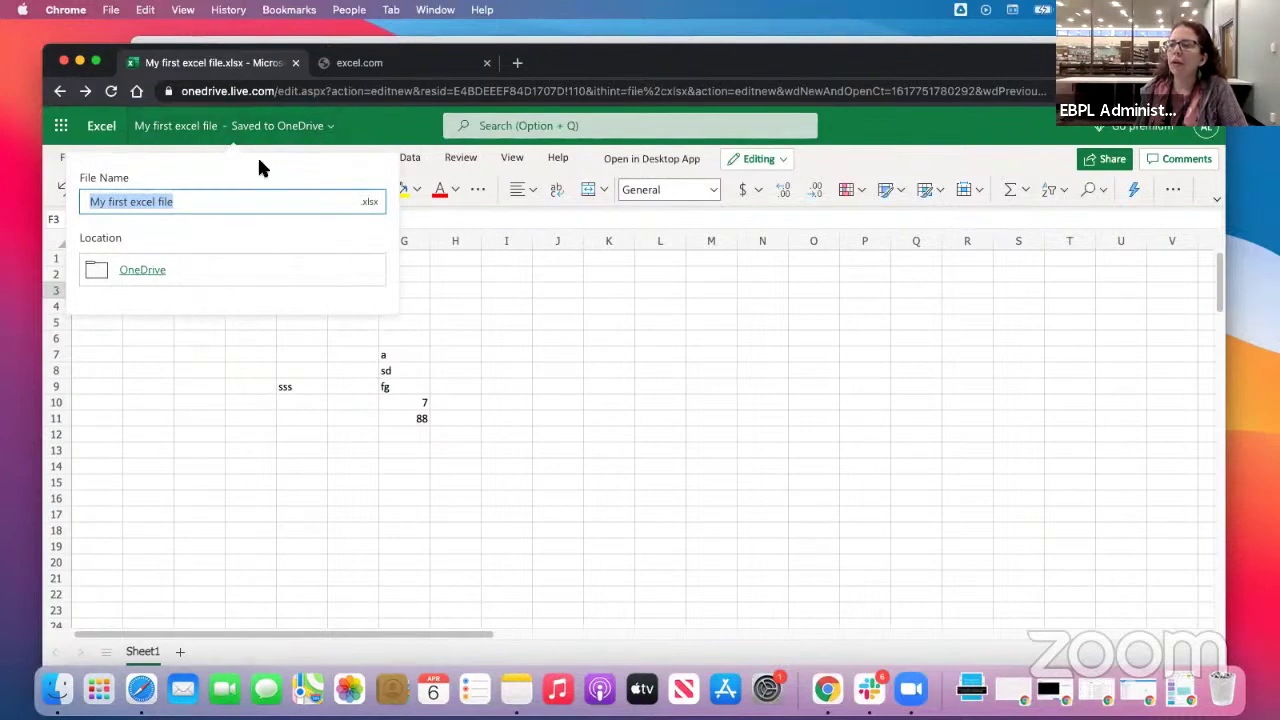
left_click(333, 126)
left_click(335, 133)
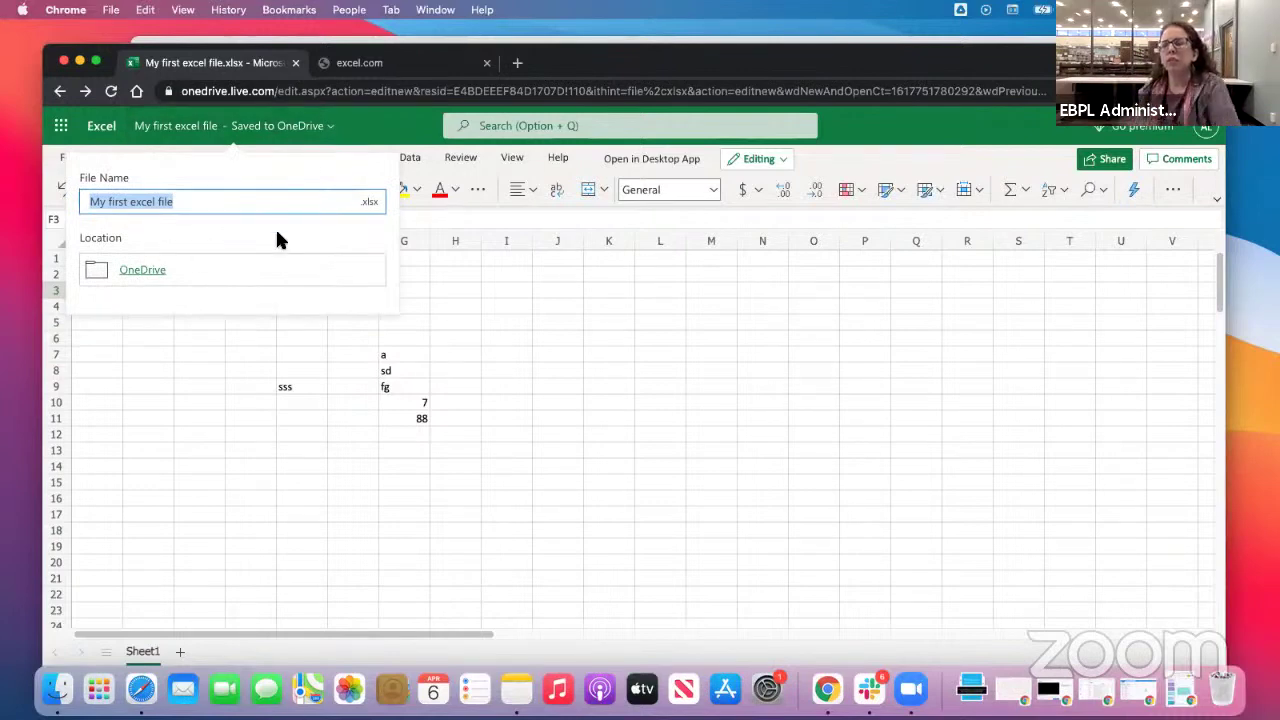
left_click(355, 131)
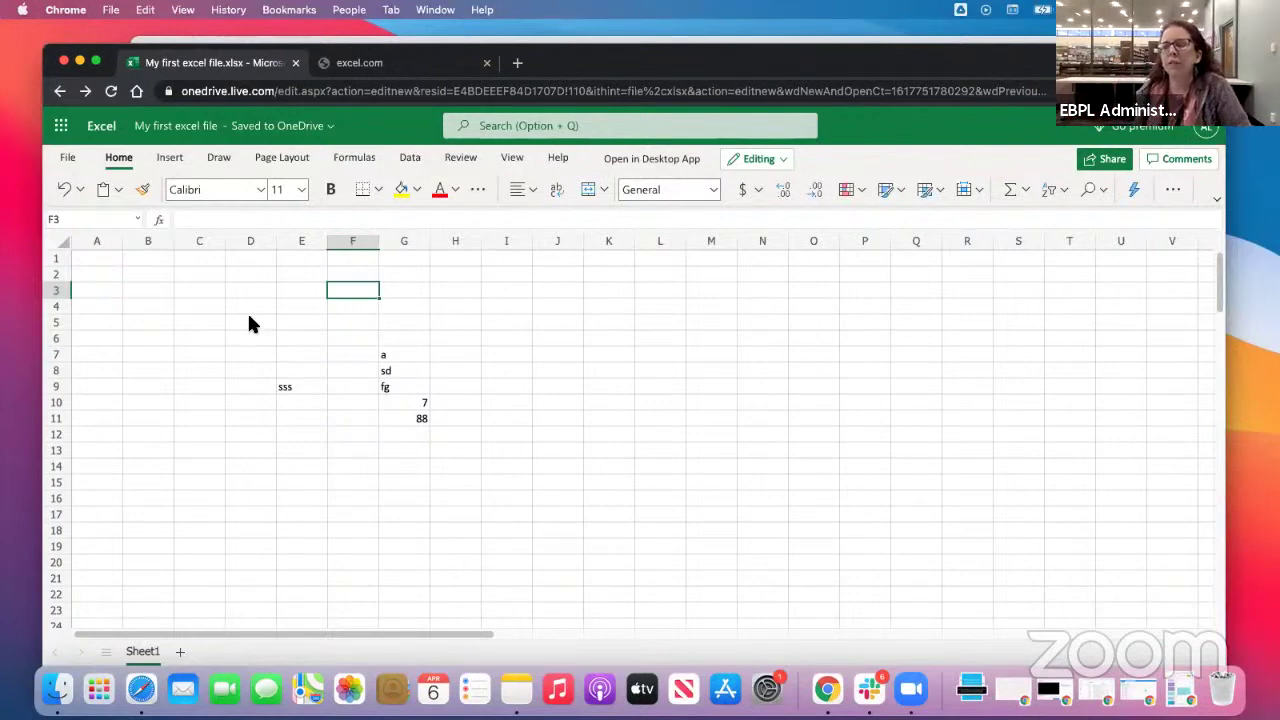
left_click(333, 132)
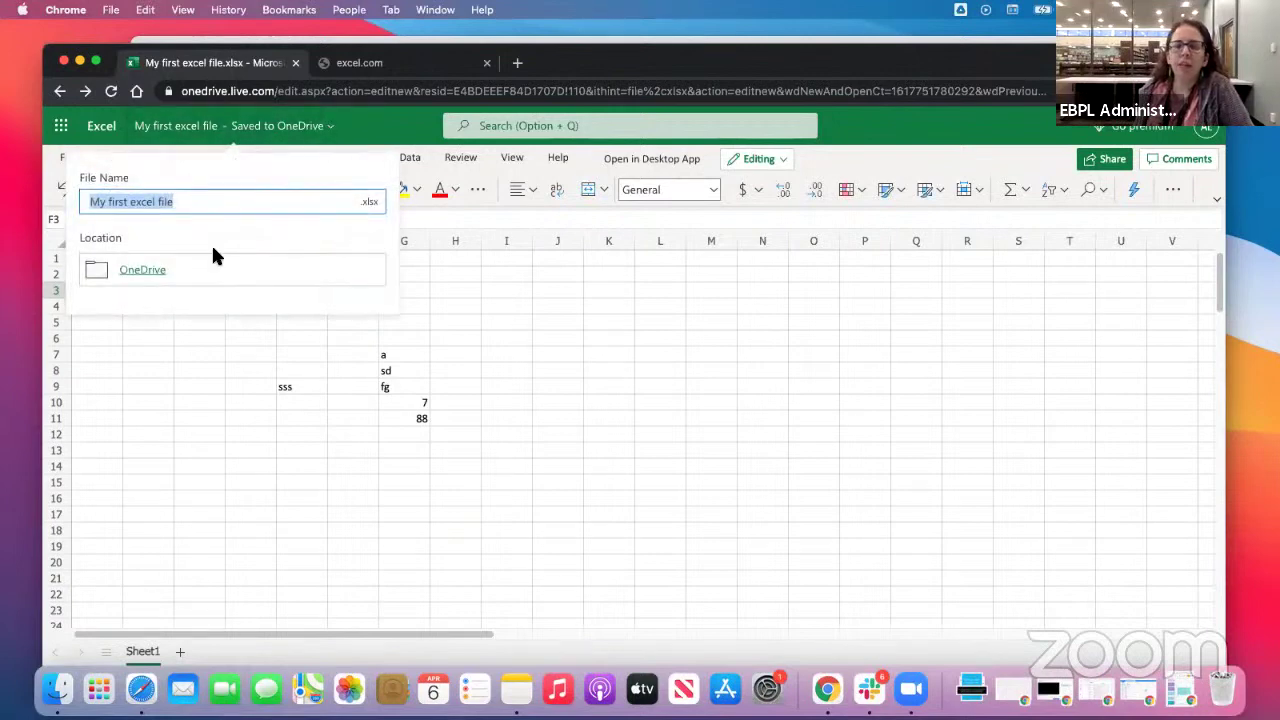
left_click(610, 366)
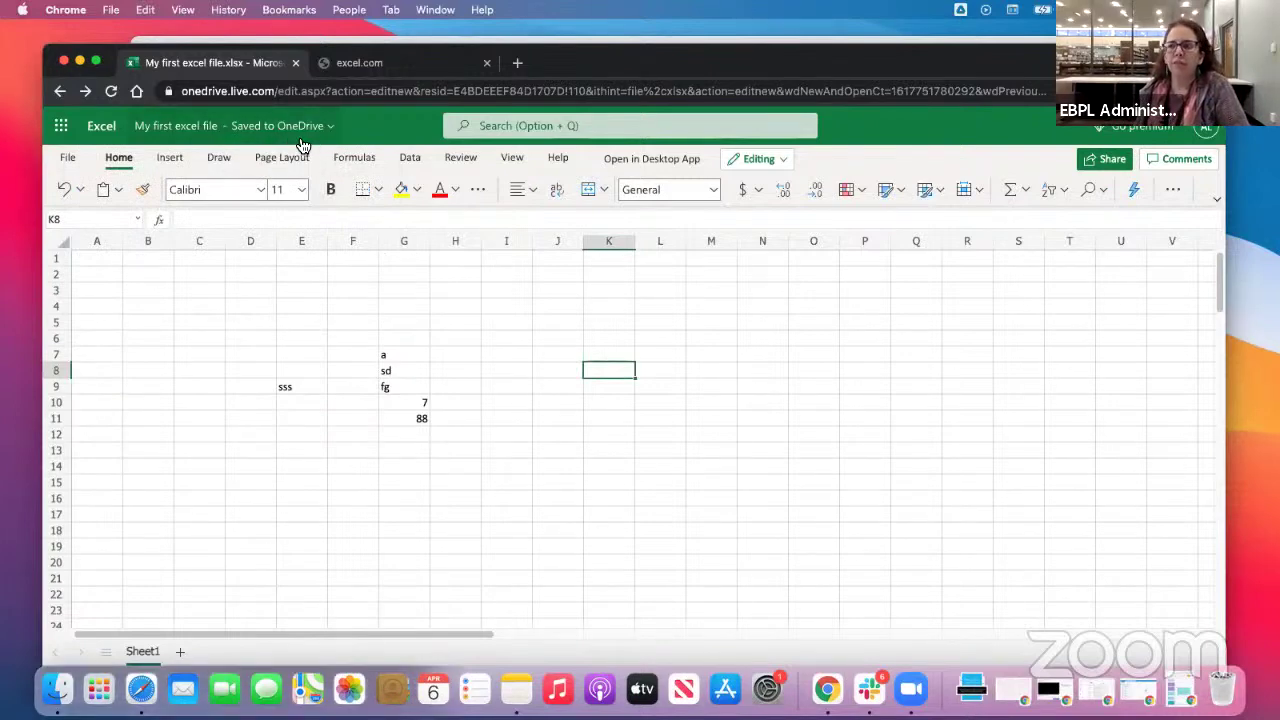
left_click(192, 336)
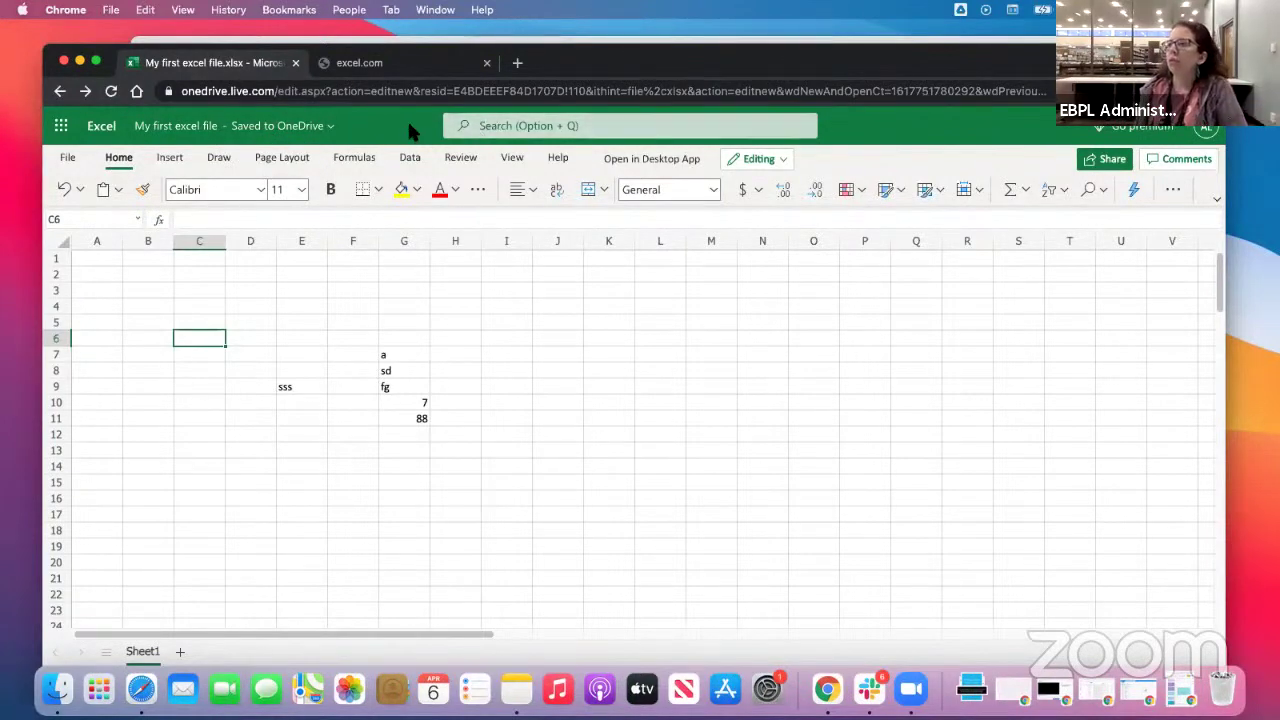
Search the available commands for cop and copy empty cell C6 with the Copy action.
left_click(566, 127)
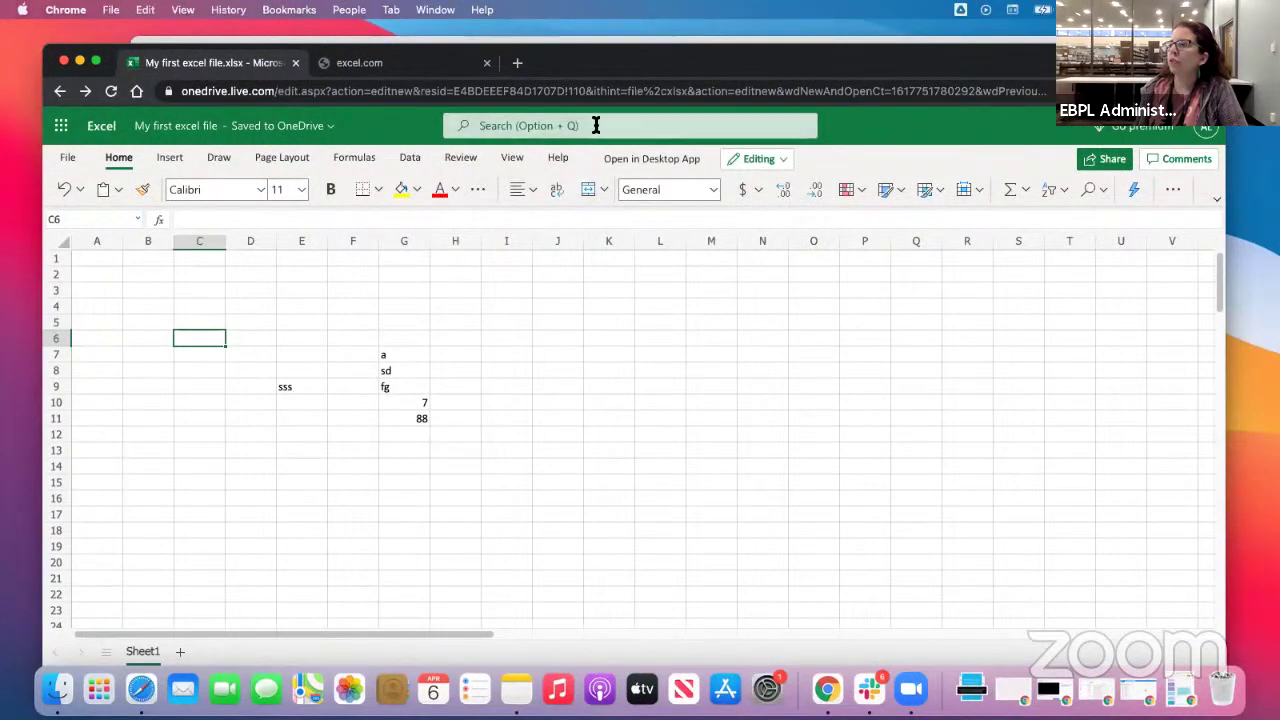
left_click(595, 125)
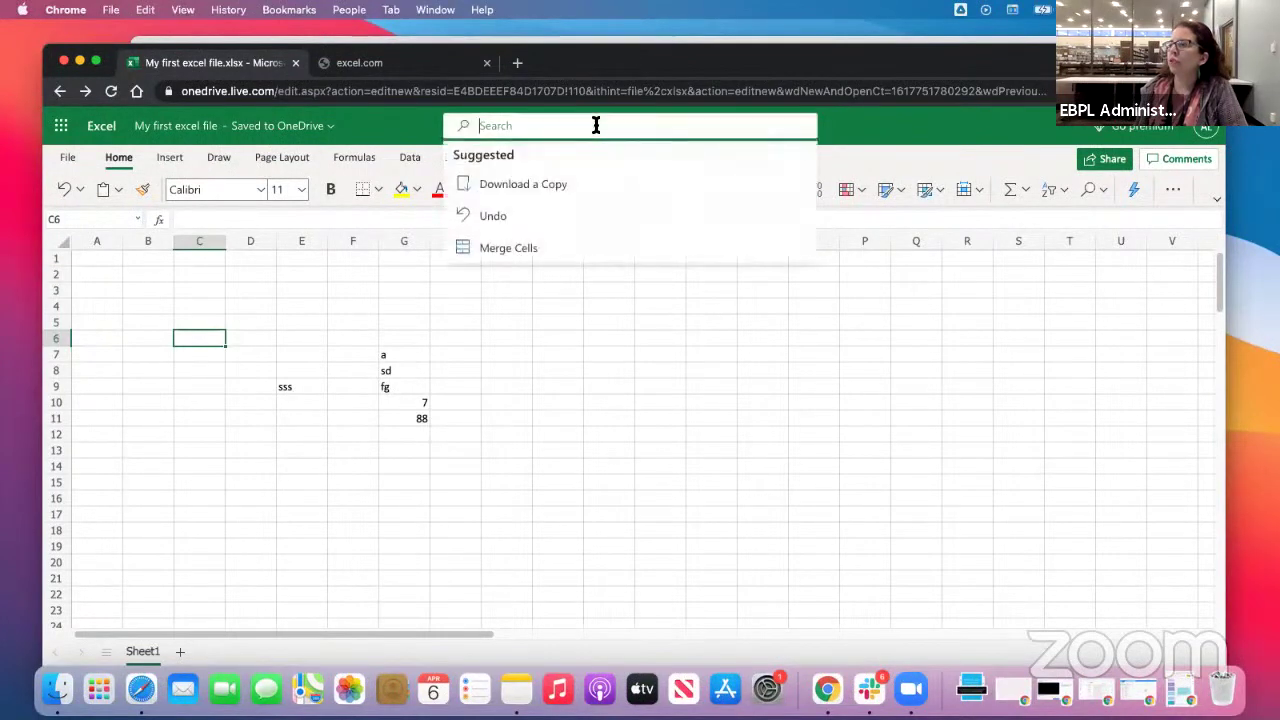
left_click(916, 139)
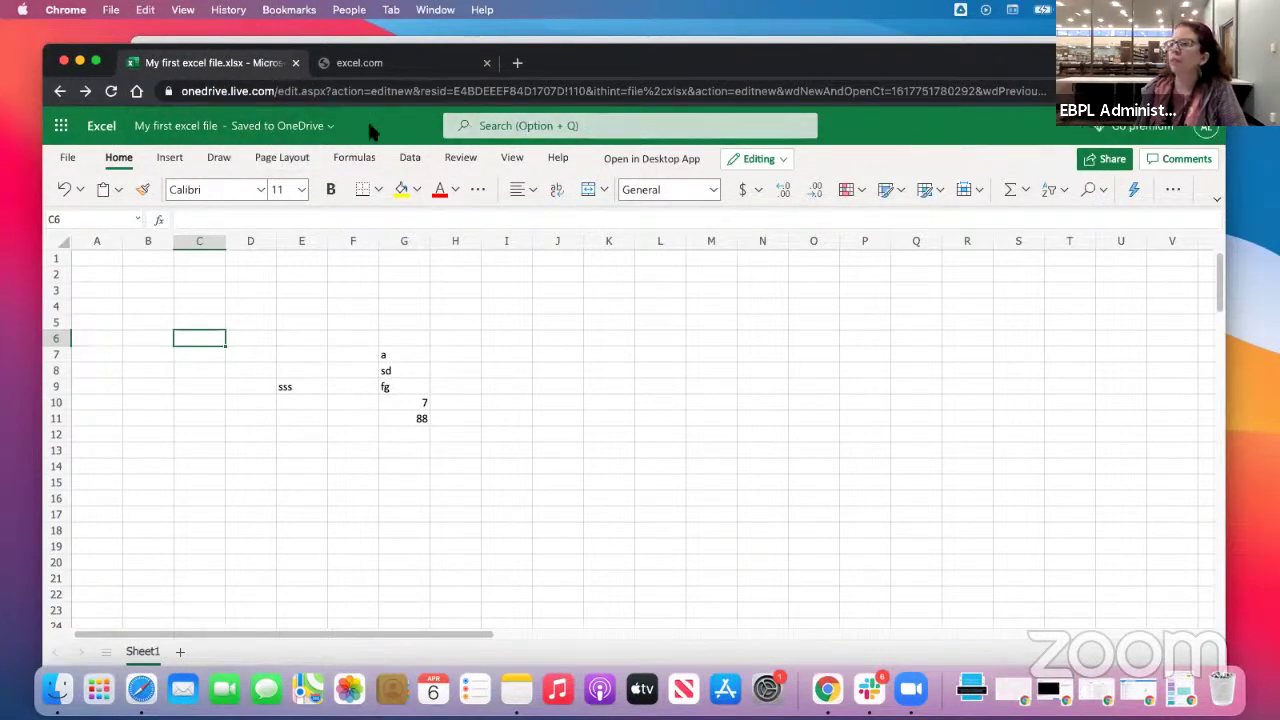
left_click(494, 125)
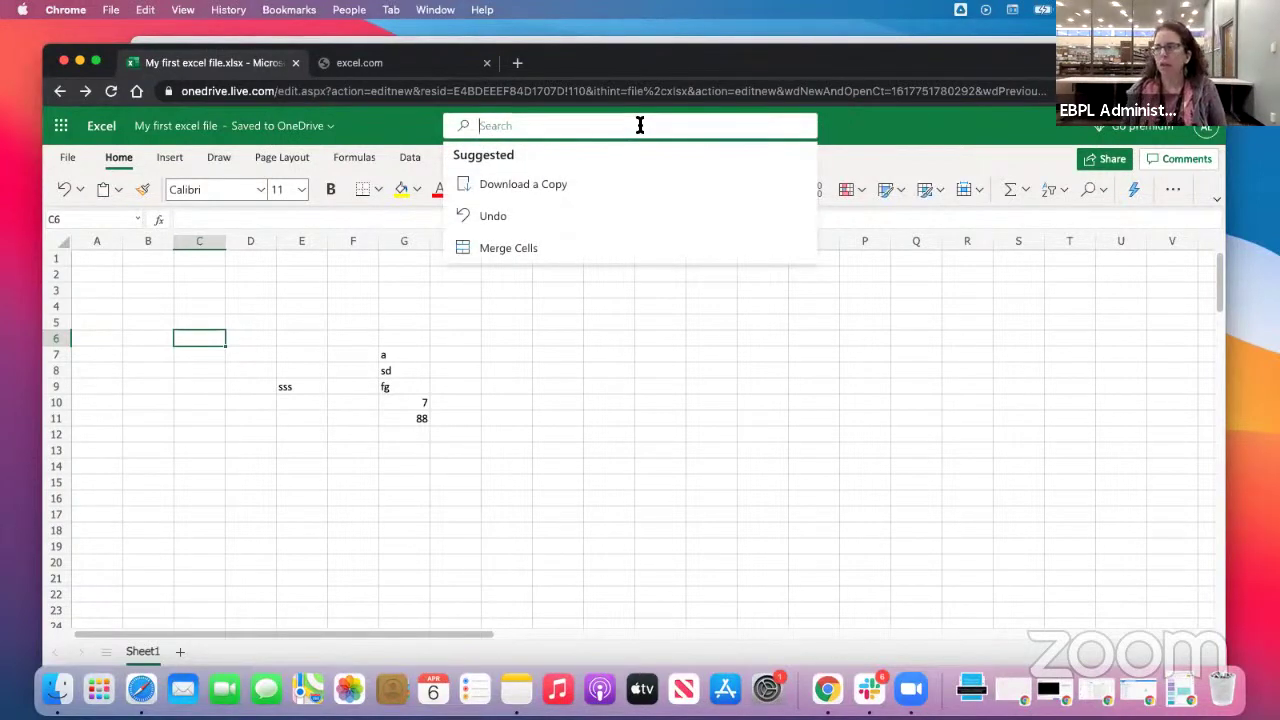
type("cop")
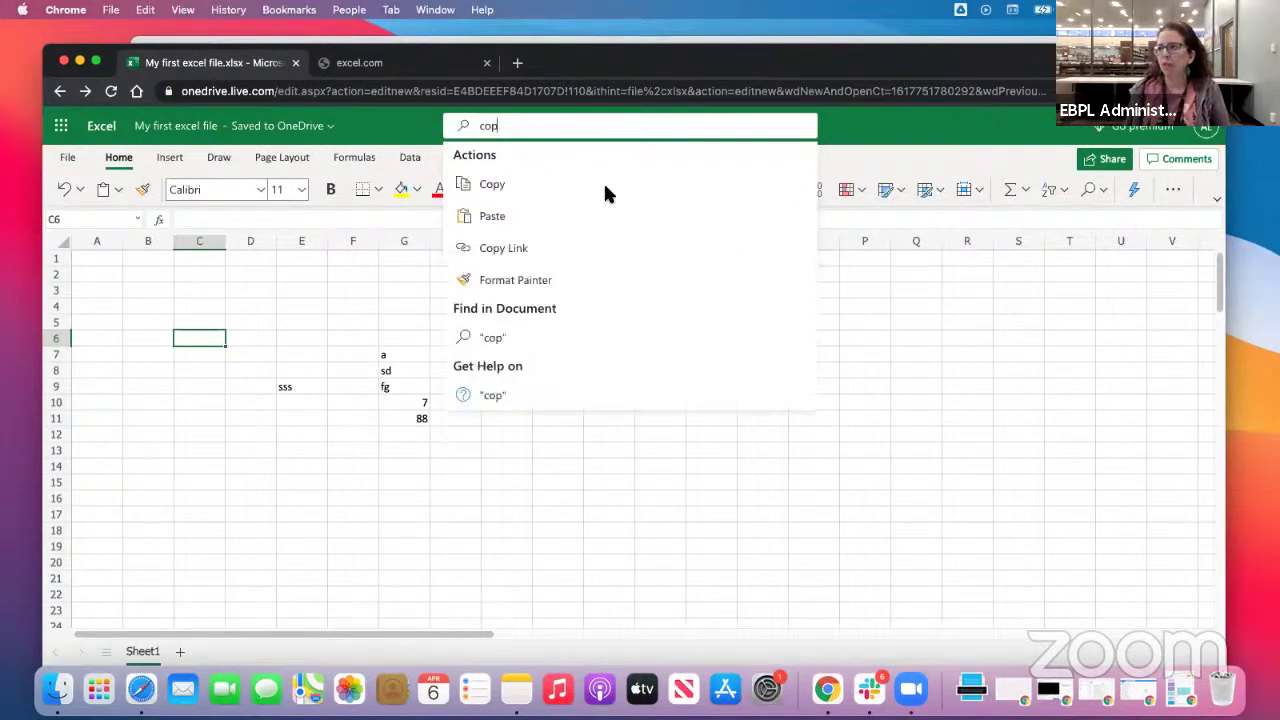
left_click(523, 184)
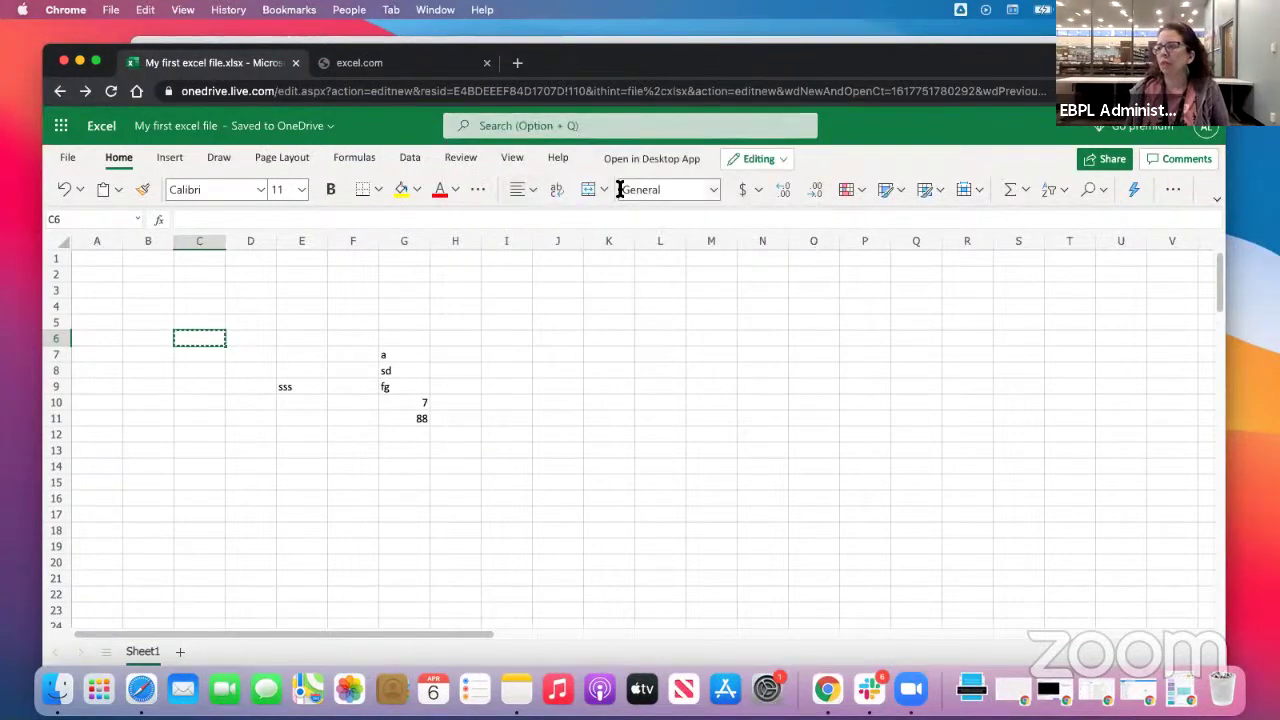
Repeat Copy on C6 from the recently used search commands, and undo the sss entry in E9 with the suggested Undo.
left_click(634, 126)
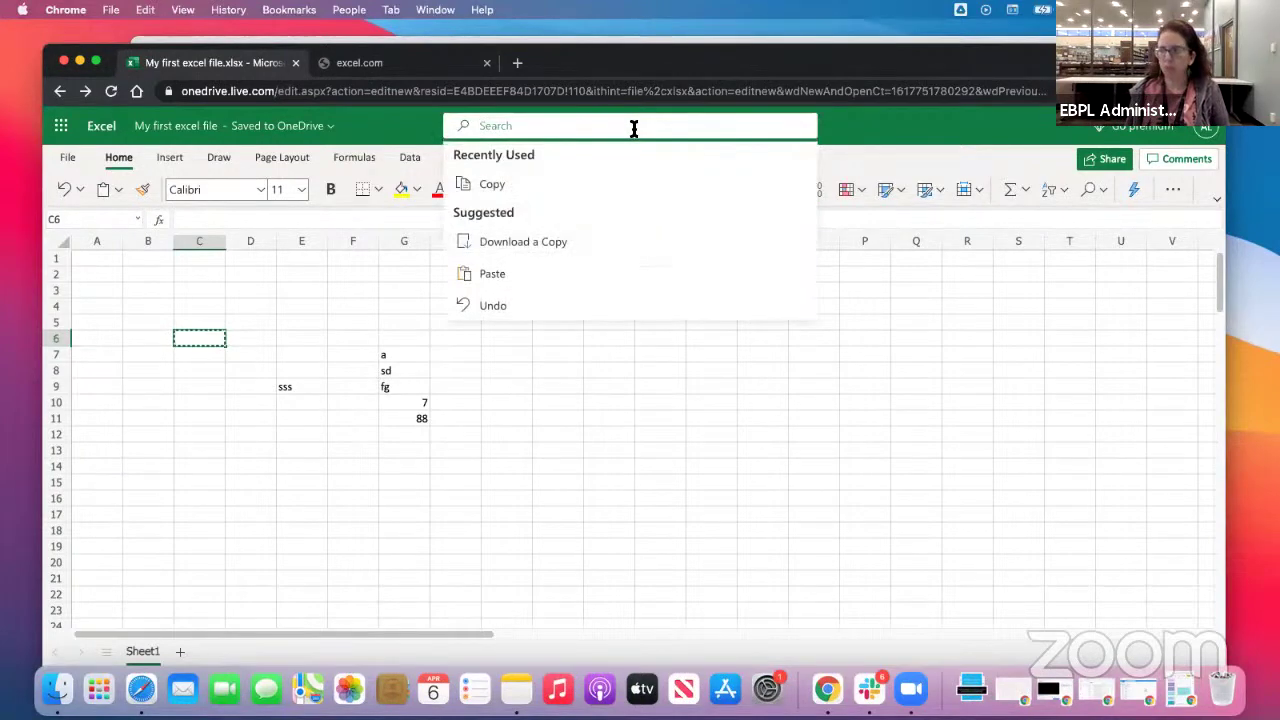
left_click(488, 184)
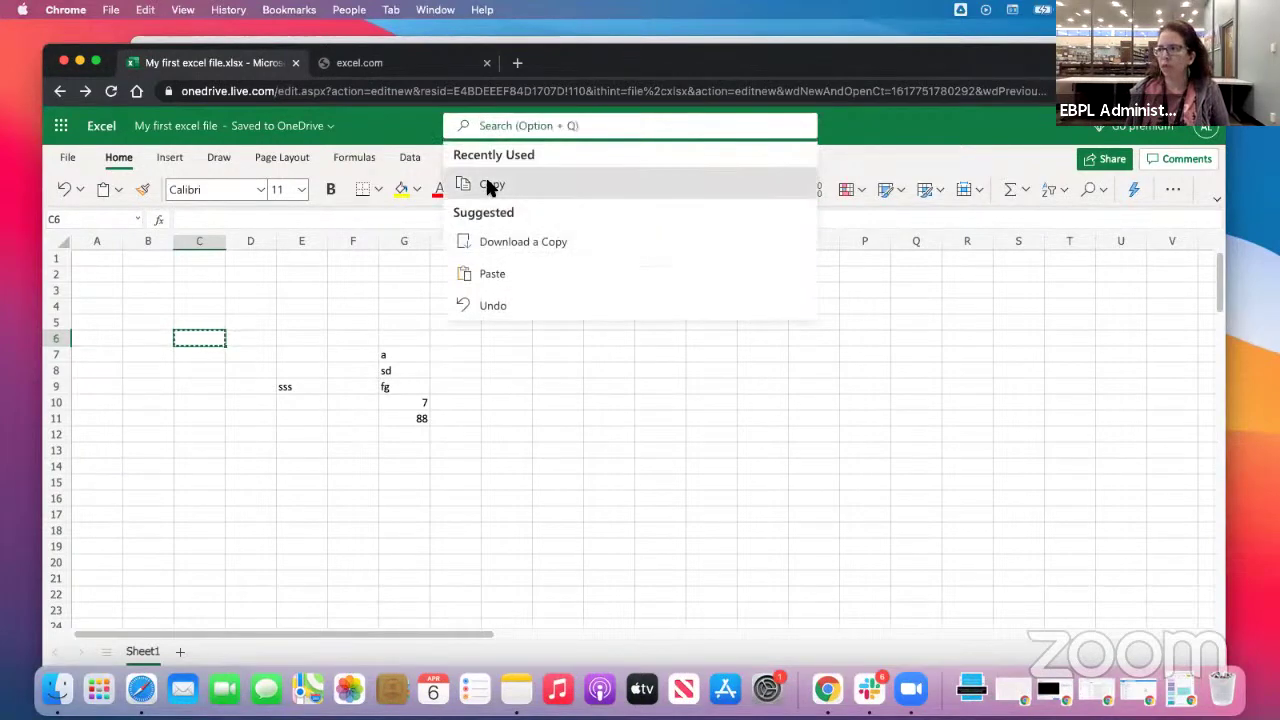
left_click(529, 125)
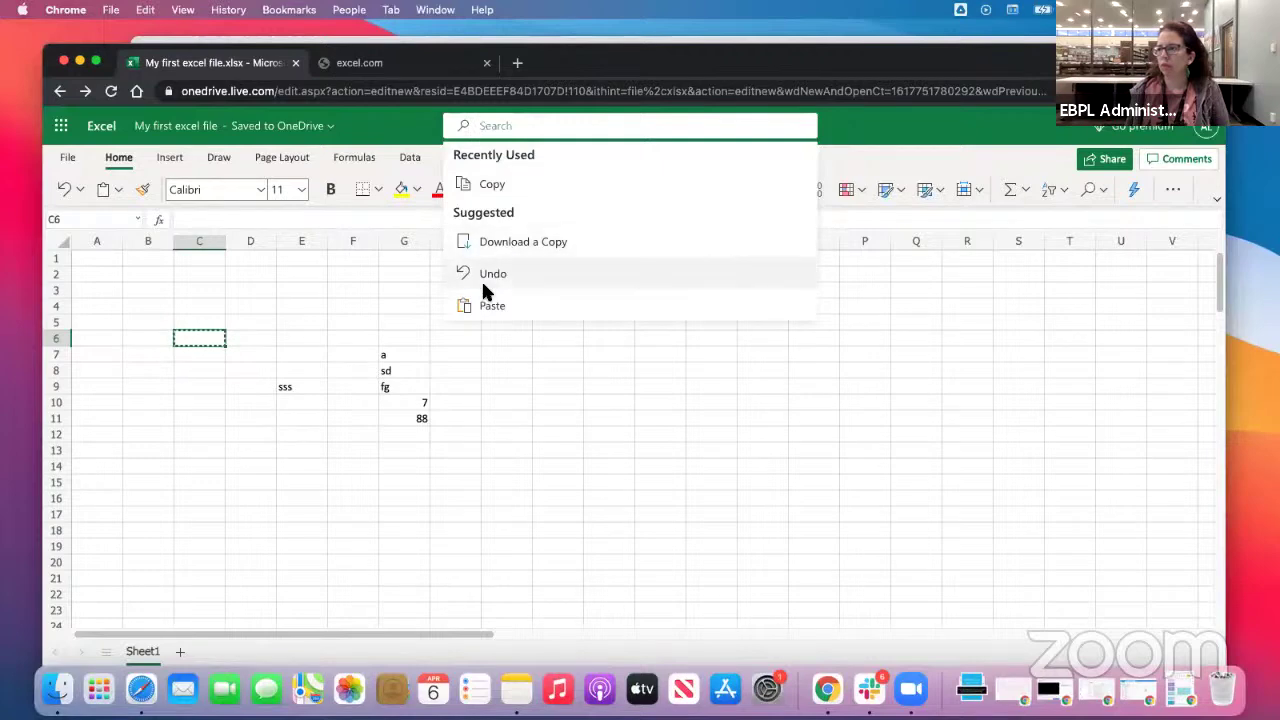
left_click(490, 273)
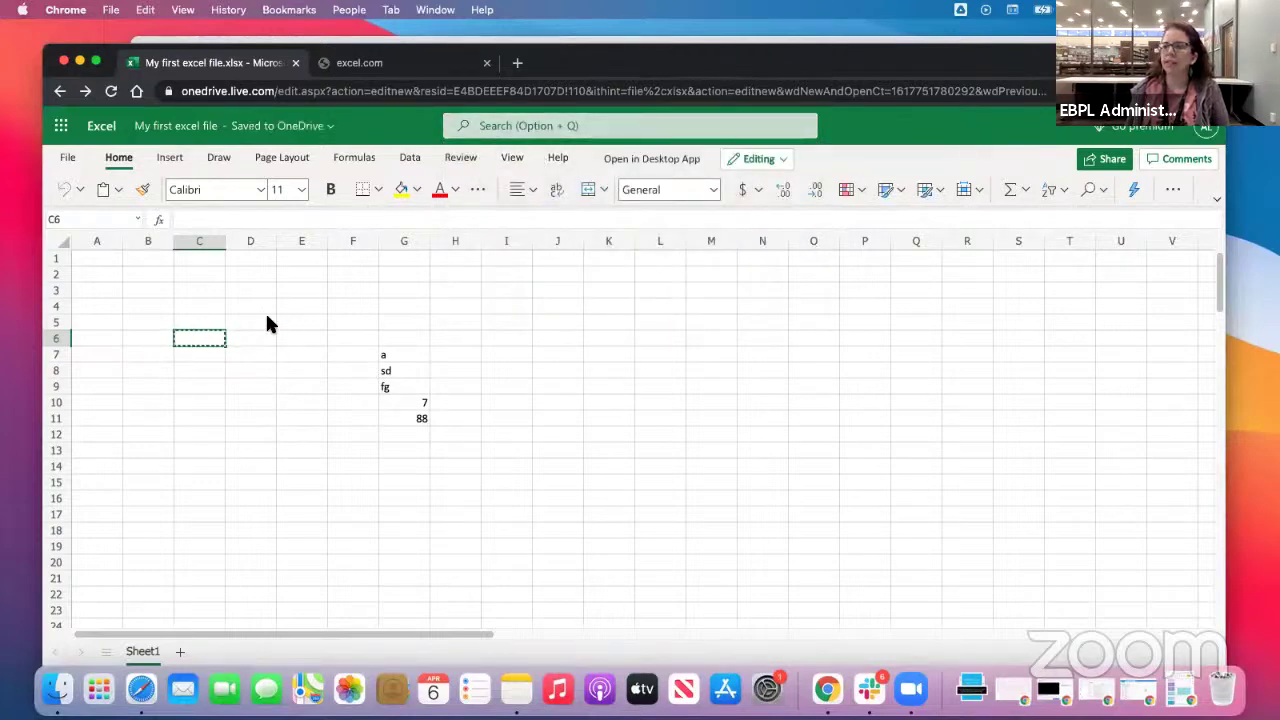
Apply Clear All to cell C6 from the suggested search commands, and view the suggestions once more.
left_click(495, 125)
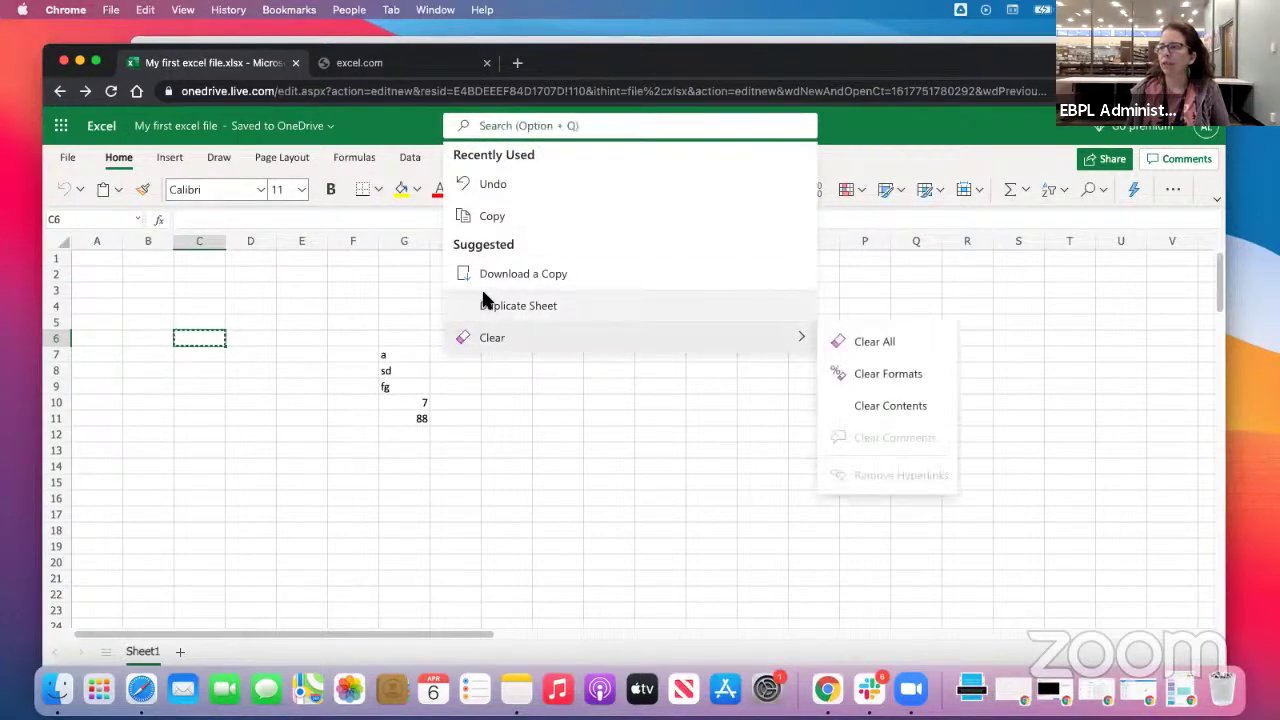
mouse_move(679, 337)
left_click(876, 336)
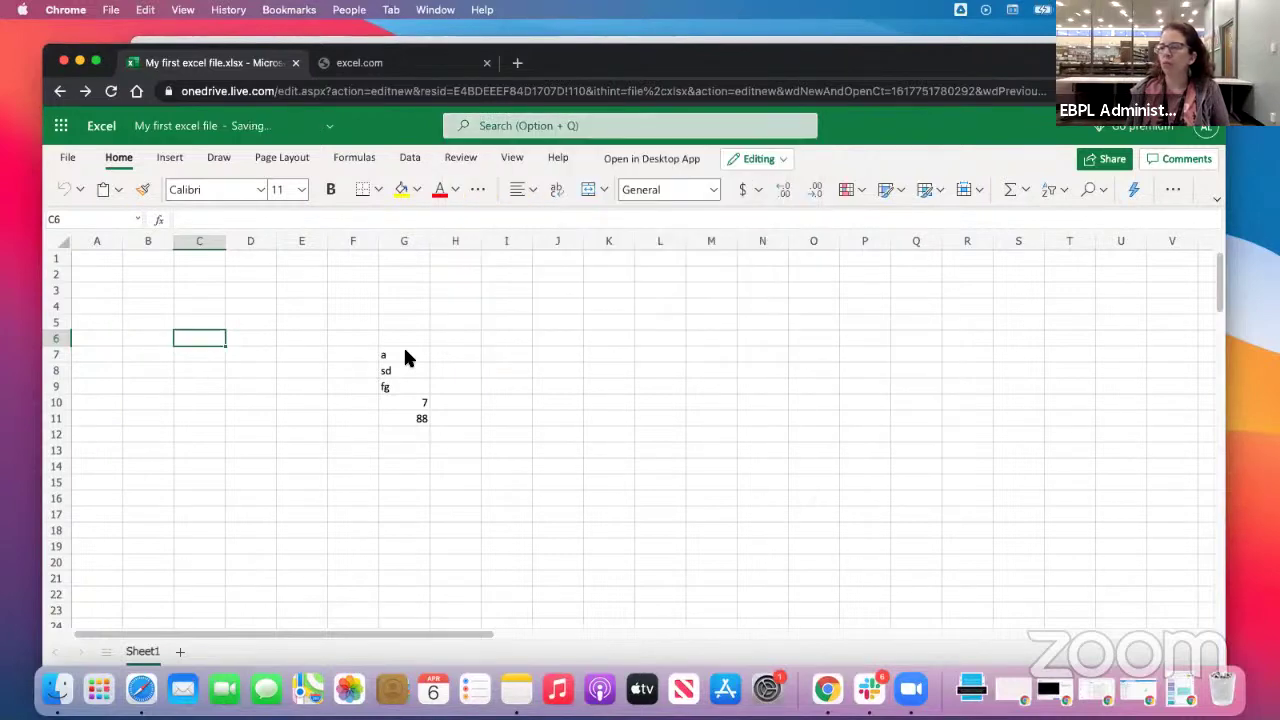
left_click(530, 124)
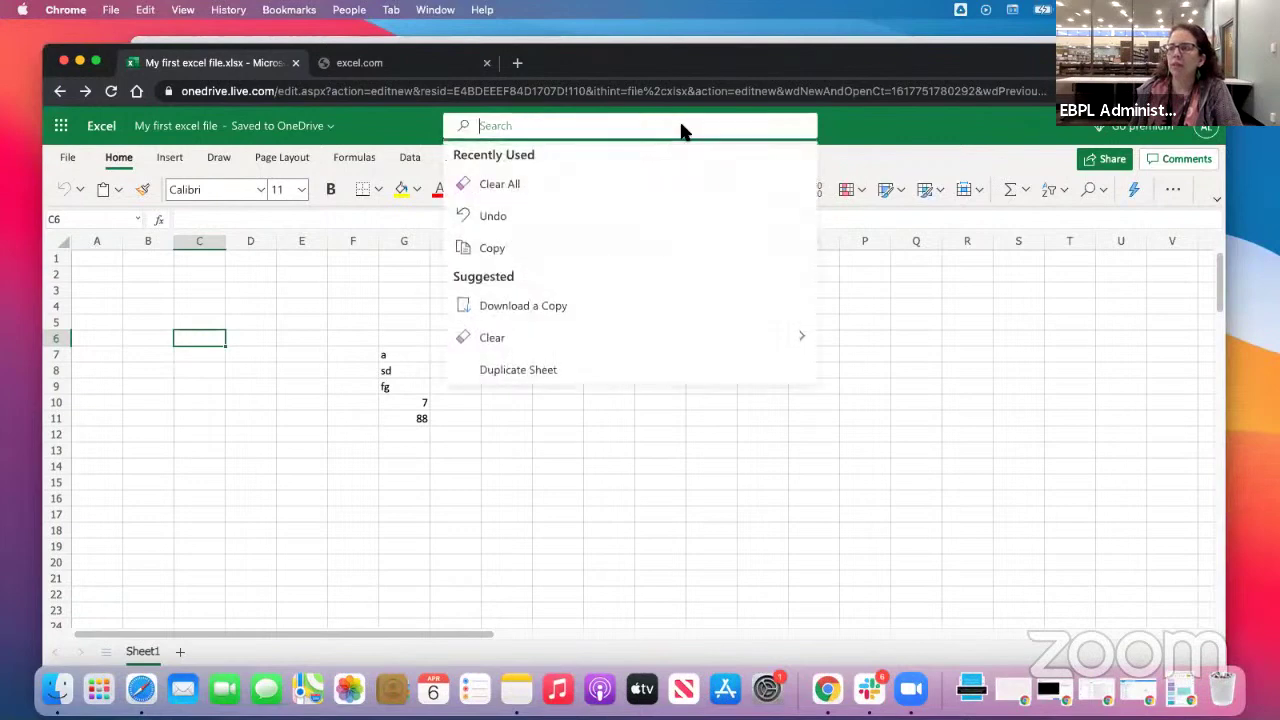
key("Escape")
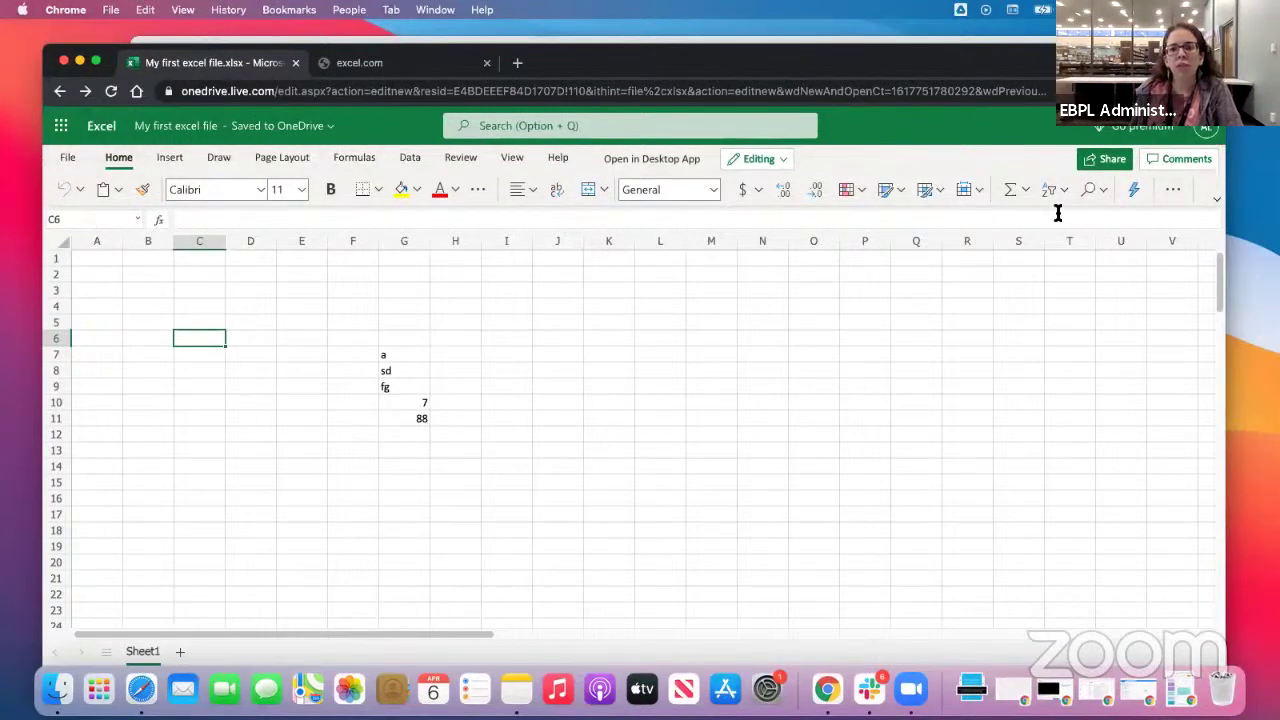
View the file management options and recent workbooks, returning to the sheet each time.
left_click(67, 157)
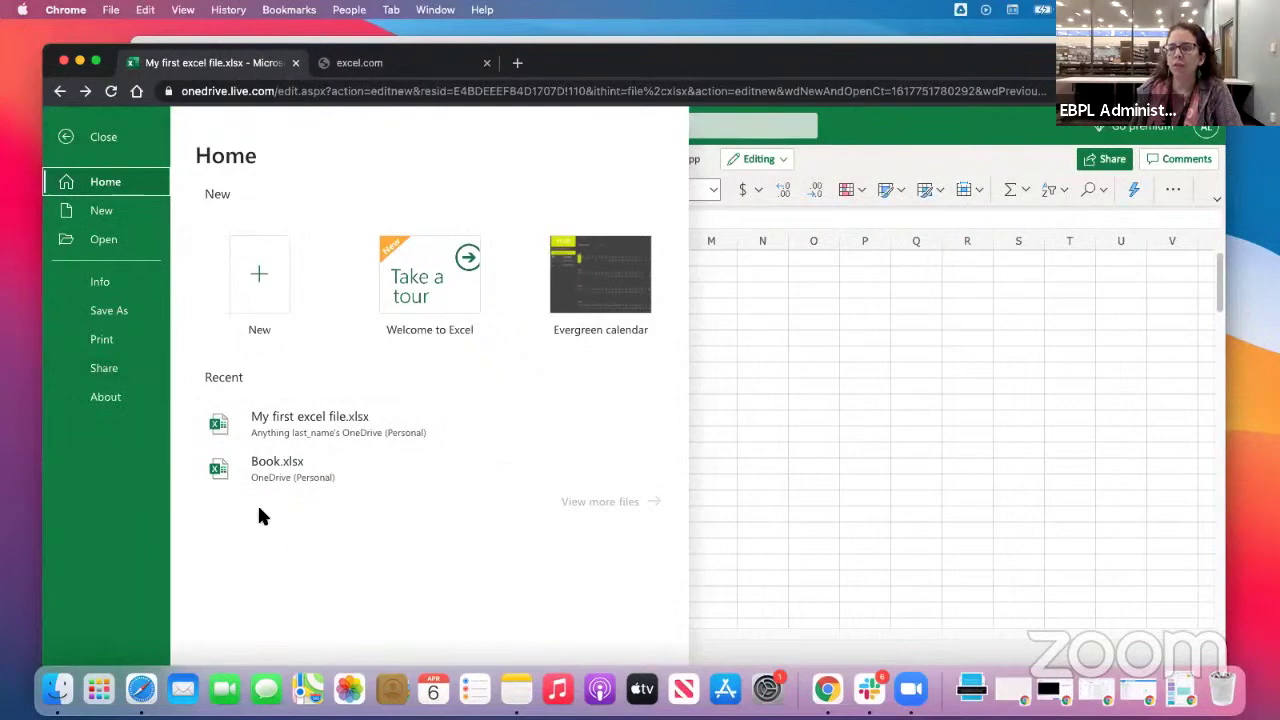
left_click(67, 139)
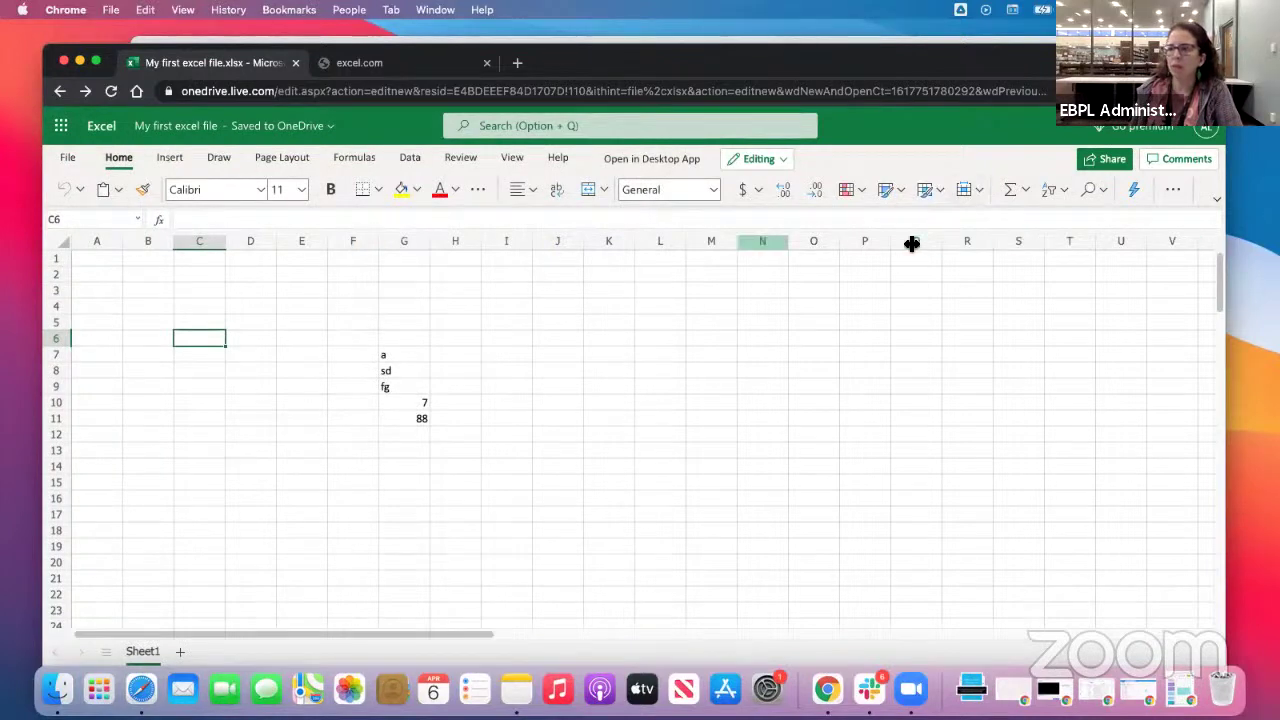
left_click(67, 163)
left_click(69, 131)
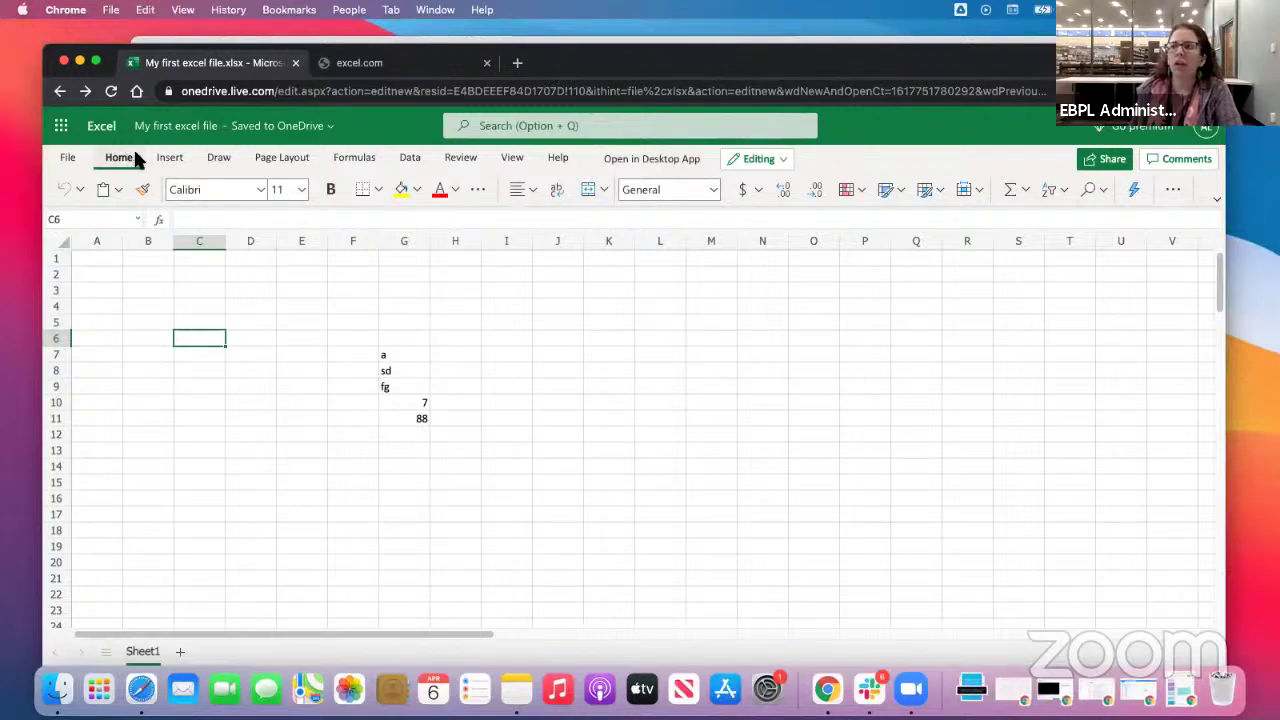
Examine the Insert, Draw, Page Layout, Formulas, Data, Review, View and Help commands, and return to the Home commands.
left_click(168, 158)
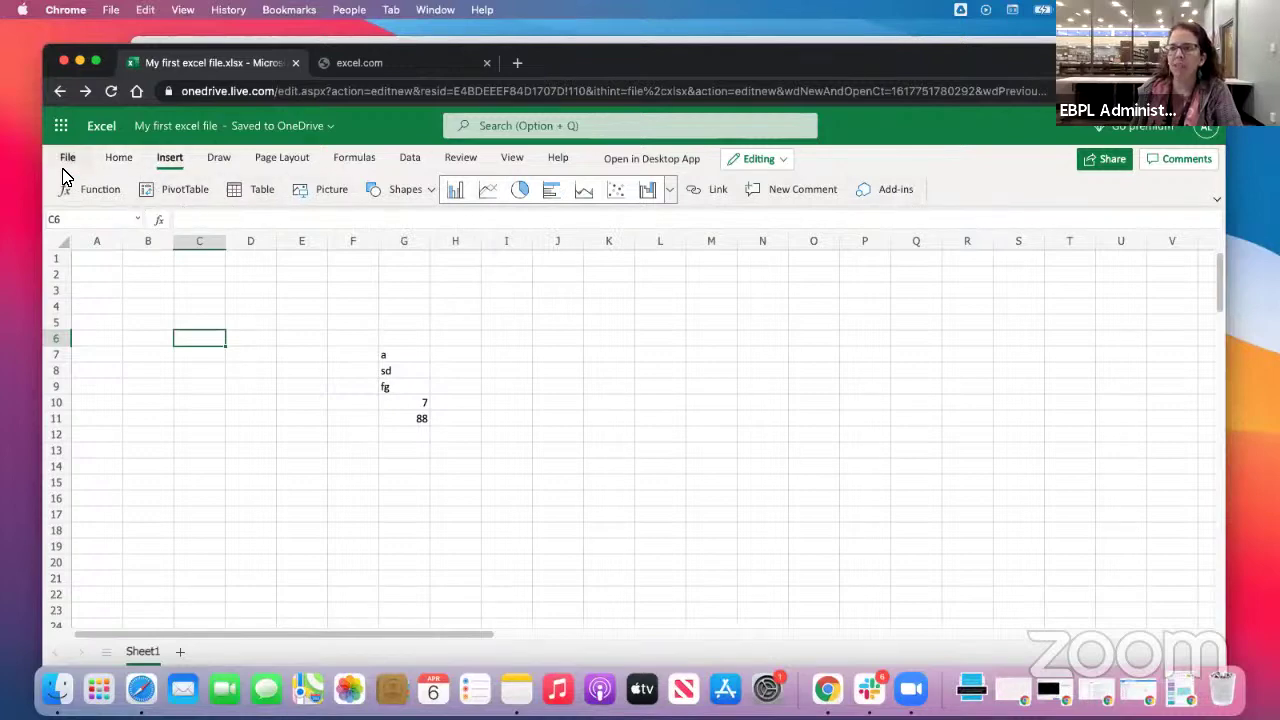
left_click(215, 160)
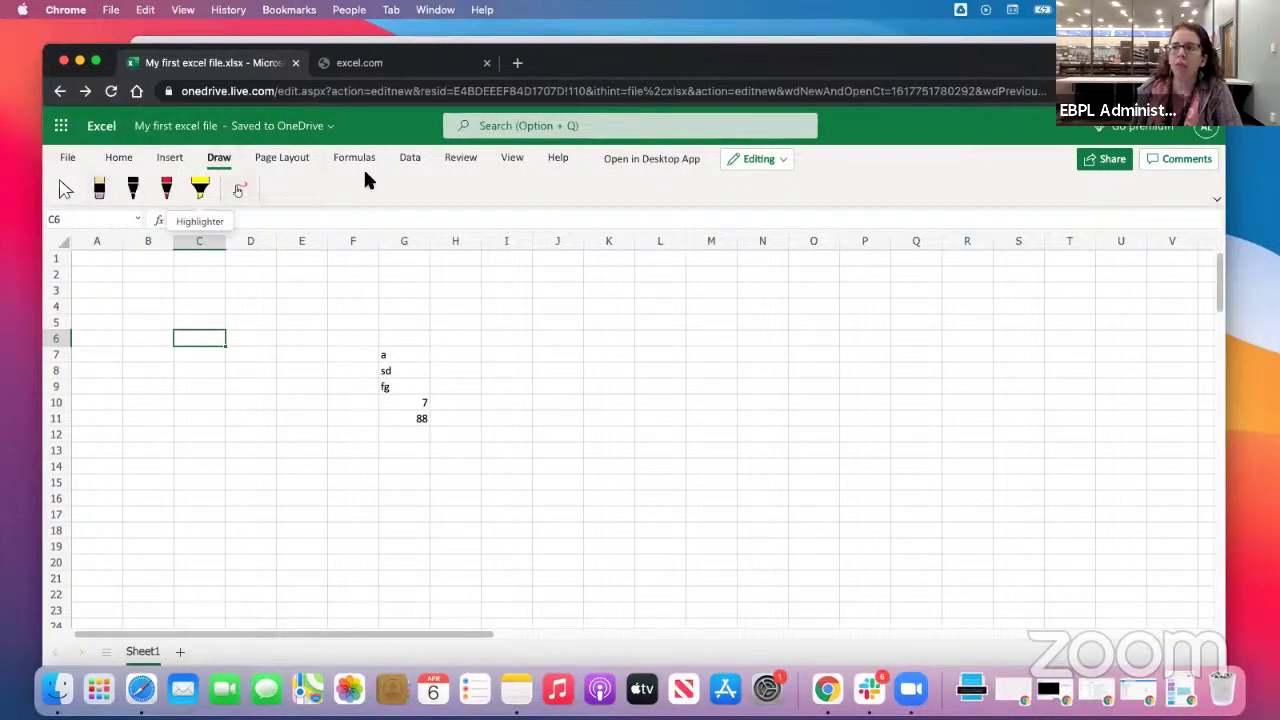
left_click(294, 163)
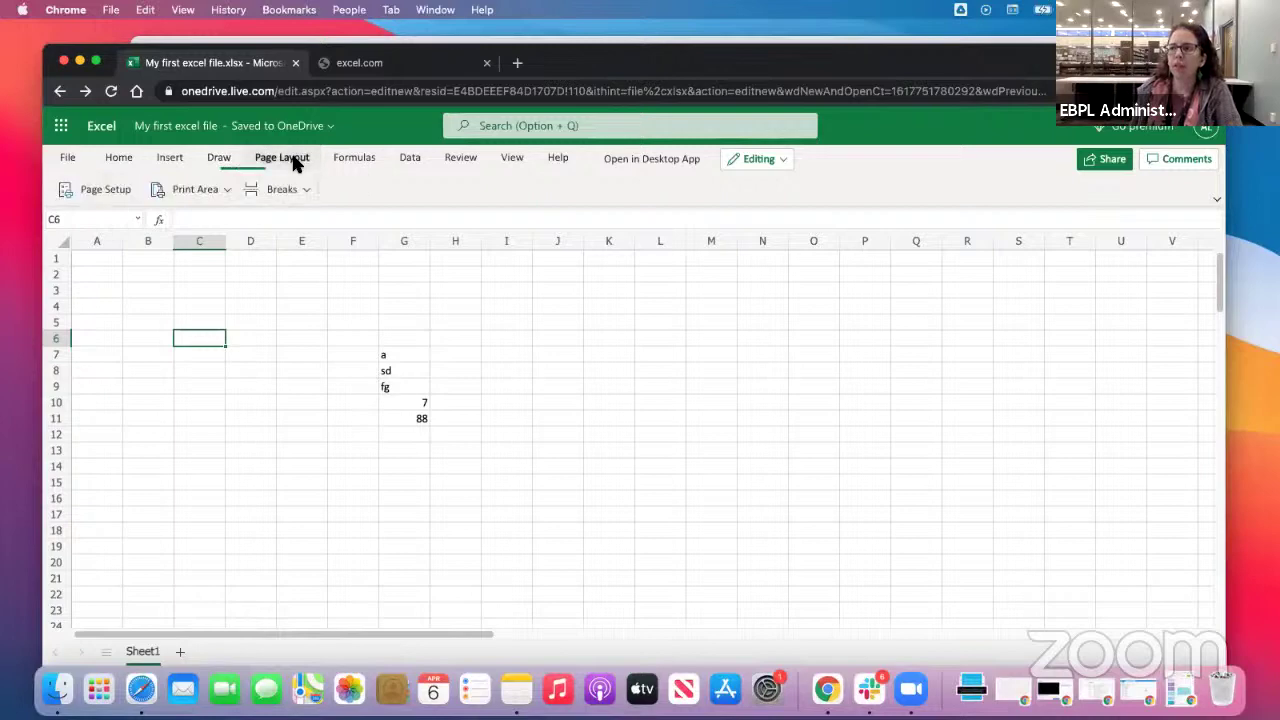
left_click(360, 160)
left_click(411, 158)
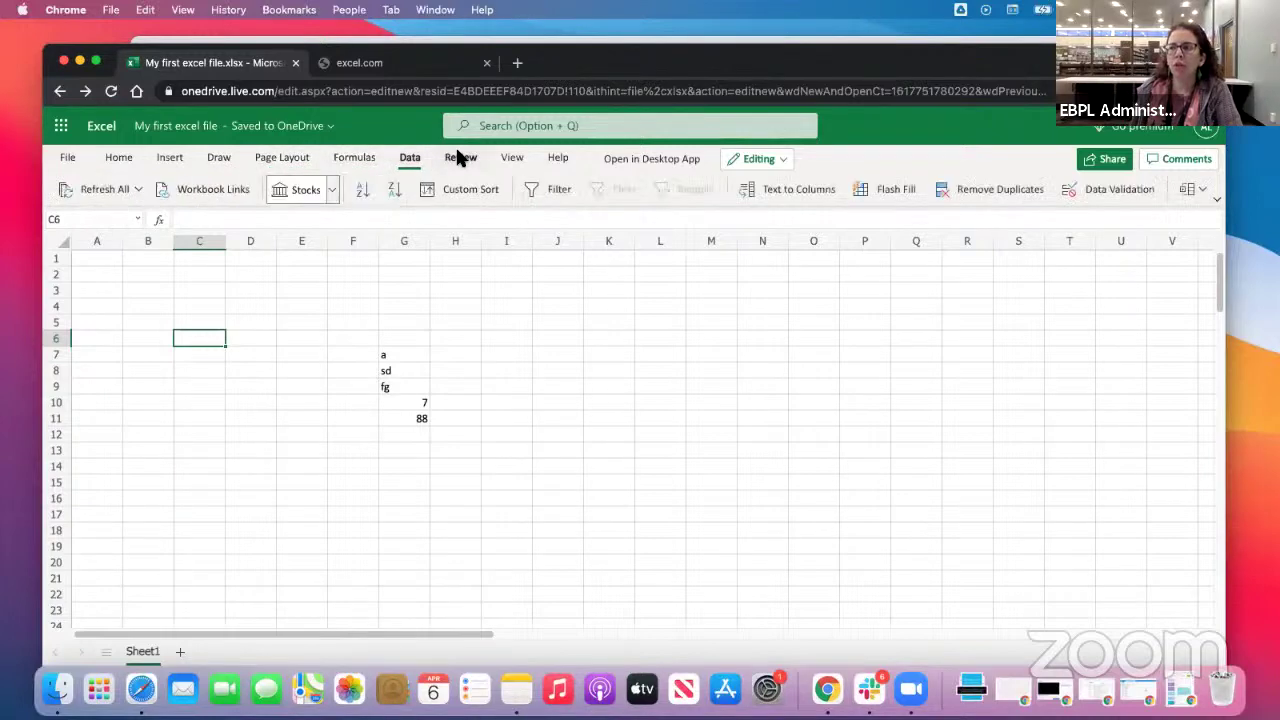
left_click(457, 160)
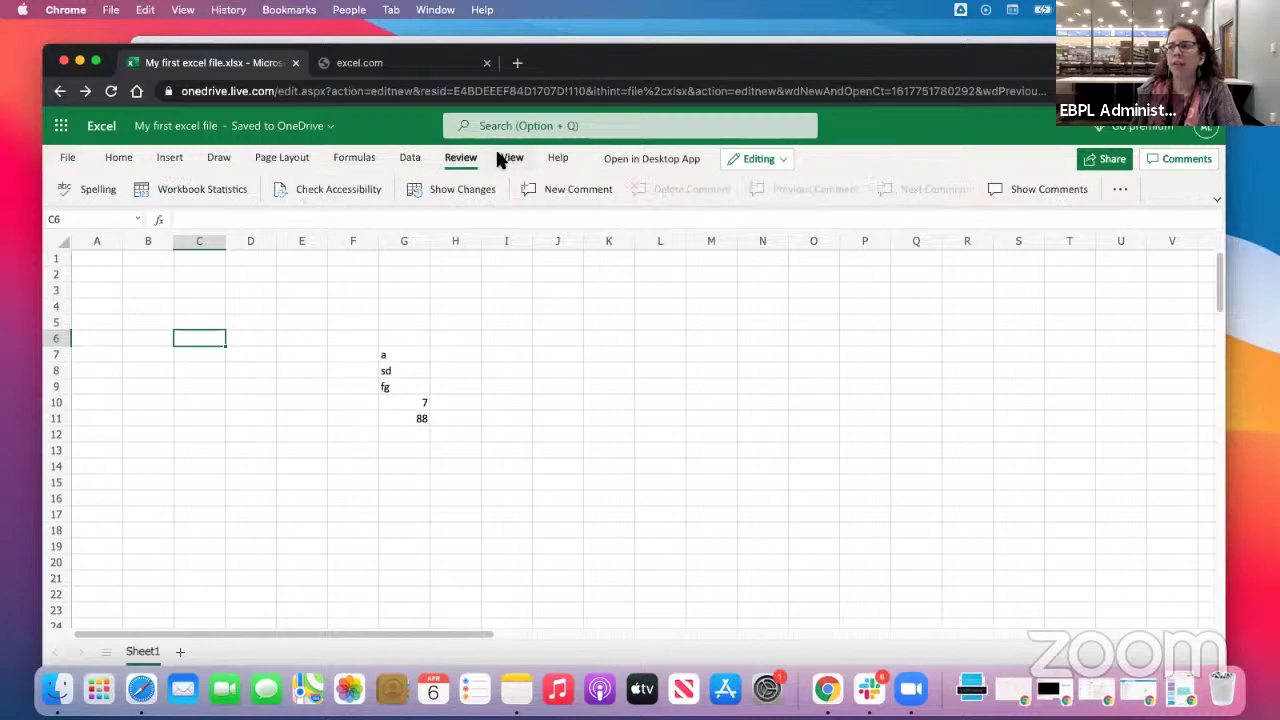
left_click(500, 158)
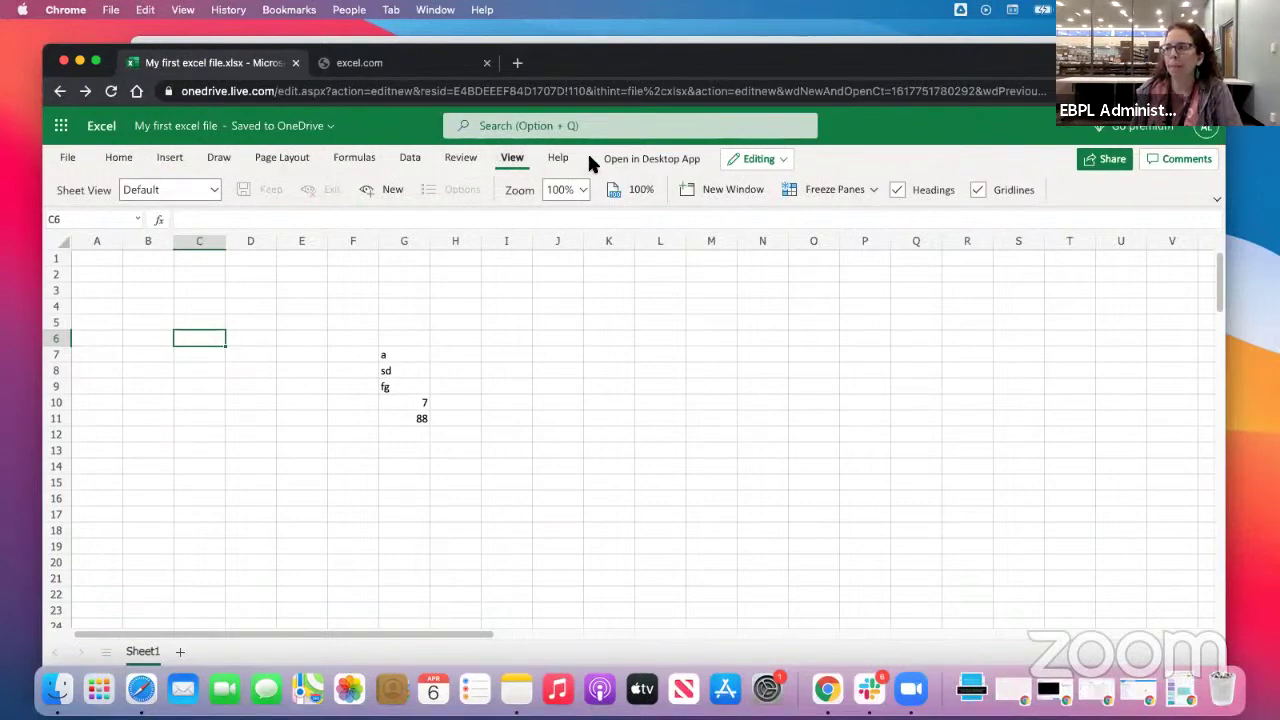
left_click(557, 160)
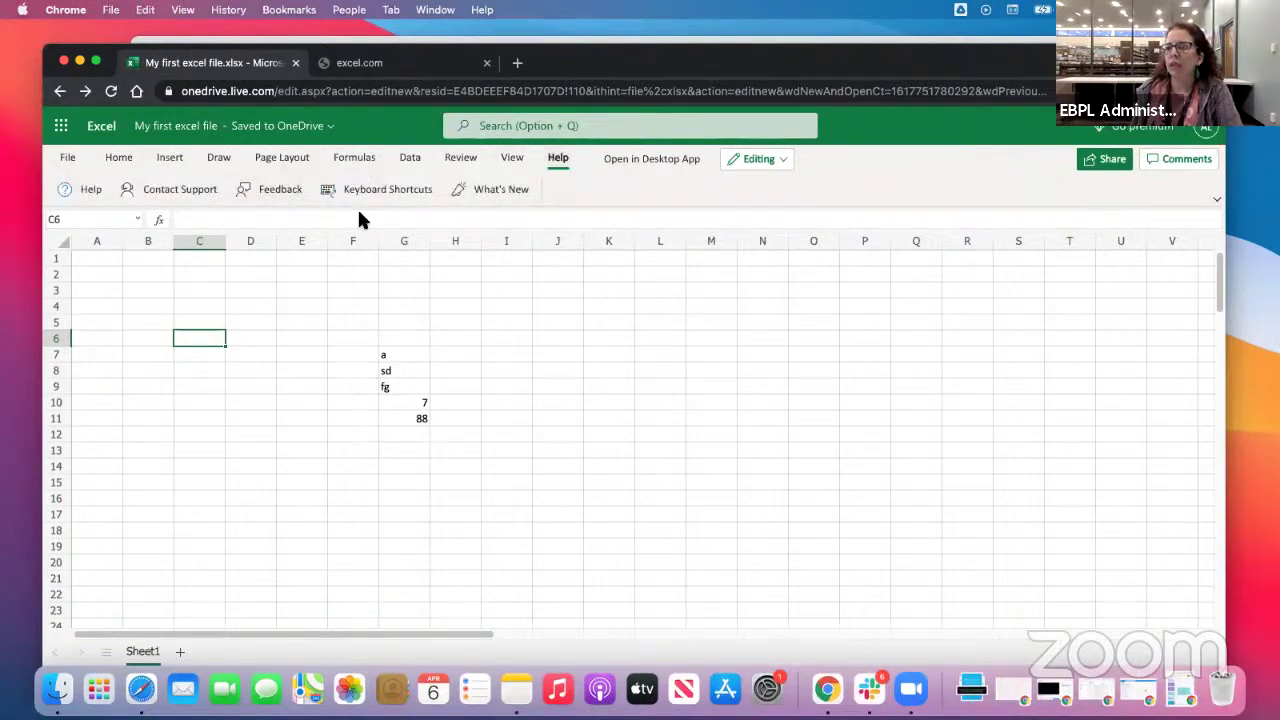
left_click(118, 158)
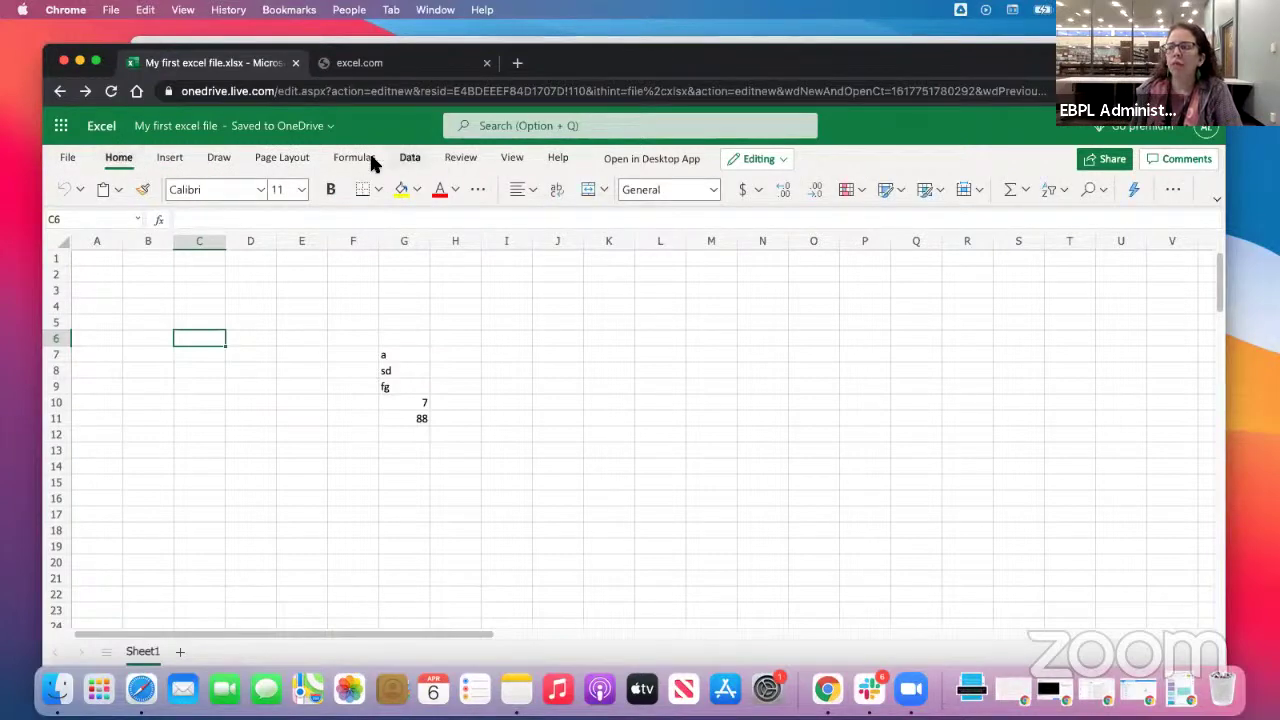
left_click(352, 159)
left_click(108, 160)
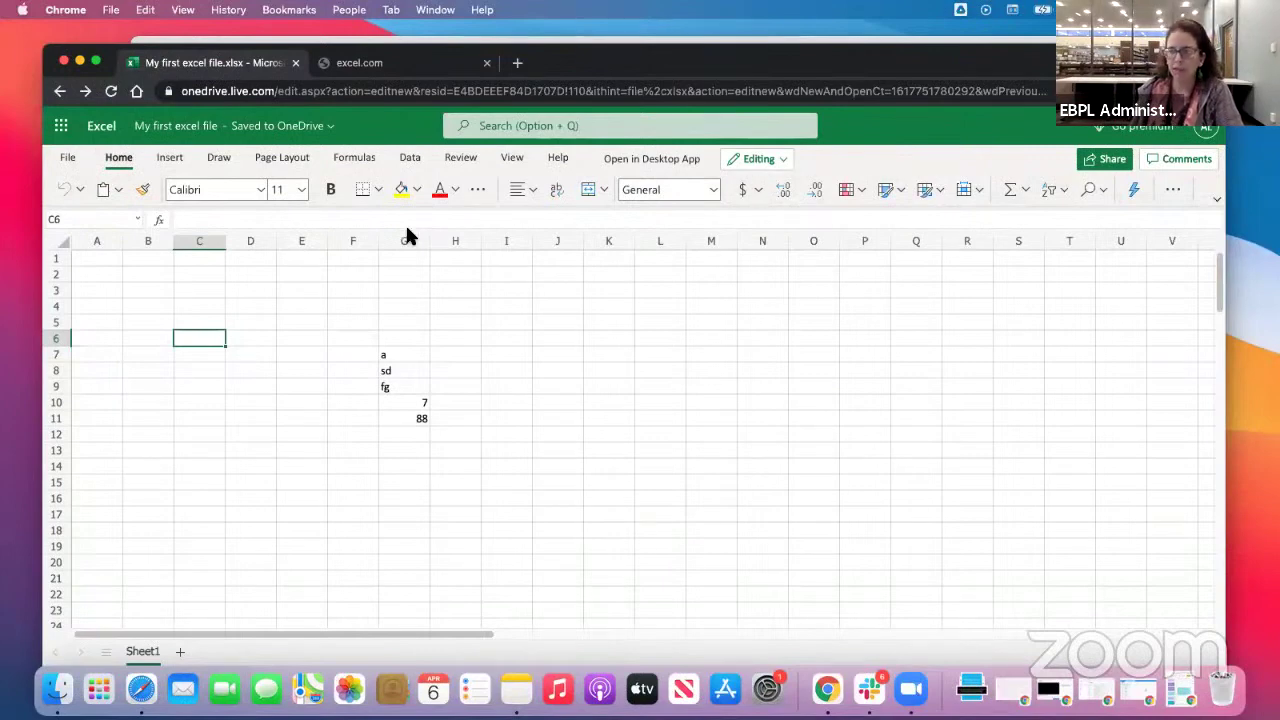
left_click_drag(720, 62, 720, 52)
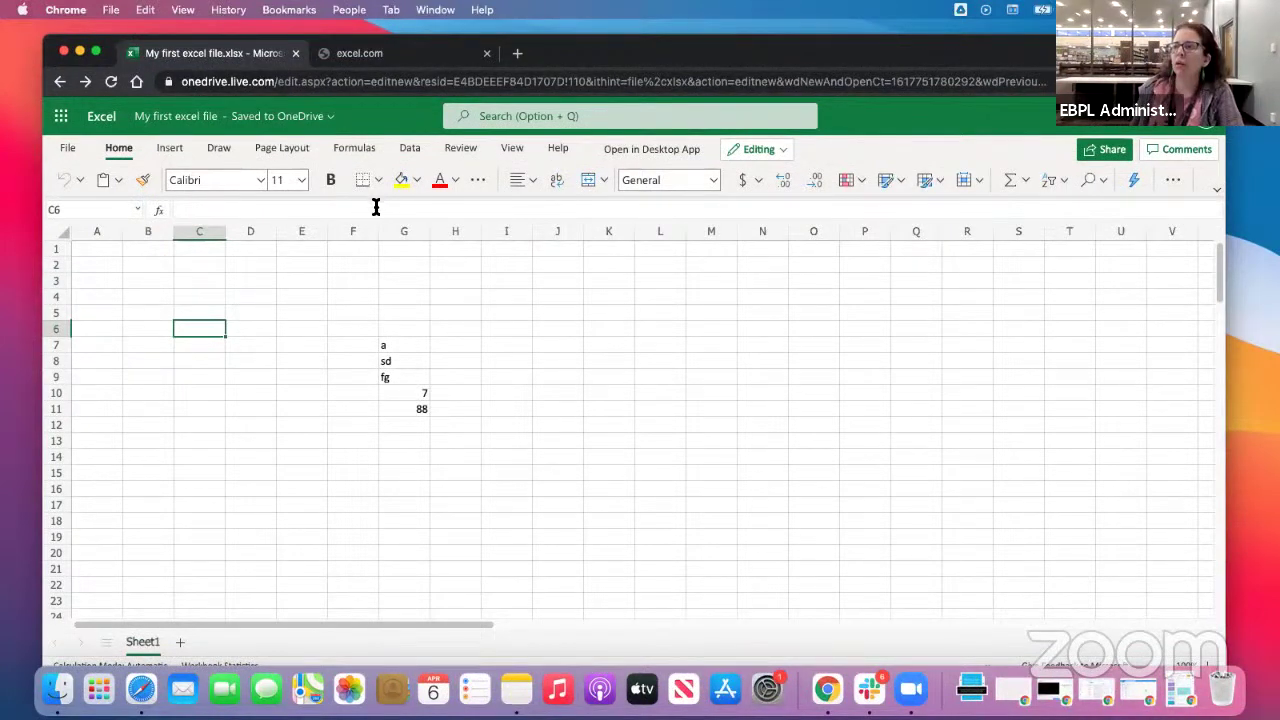
Select cells G7 and G8 to view their contents in the formula bar, returning to G7.
left_click(402, 347)
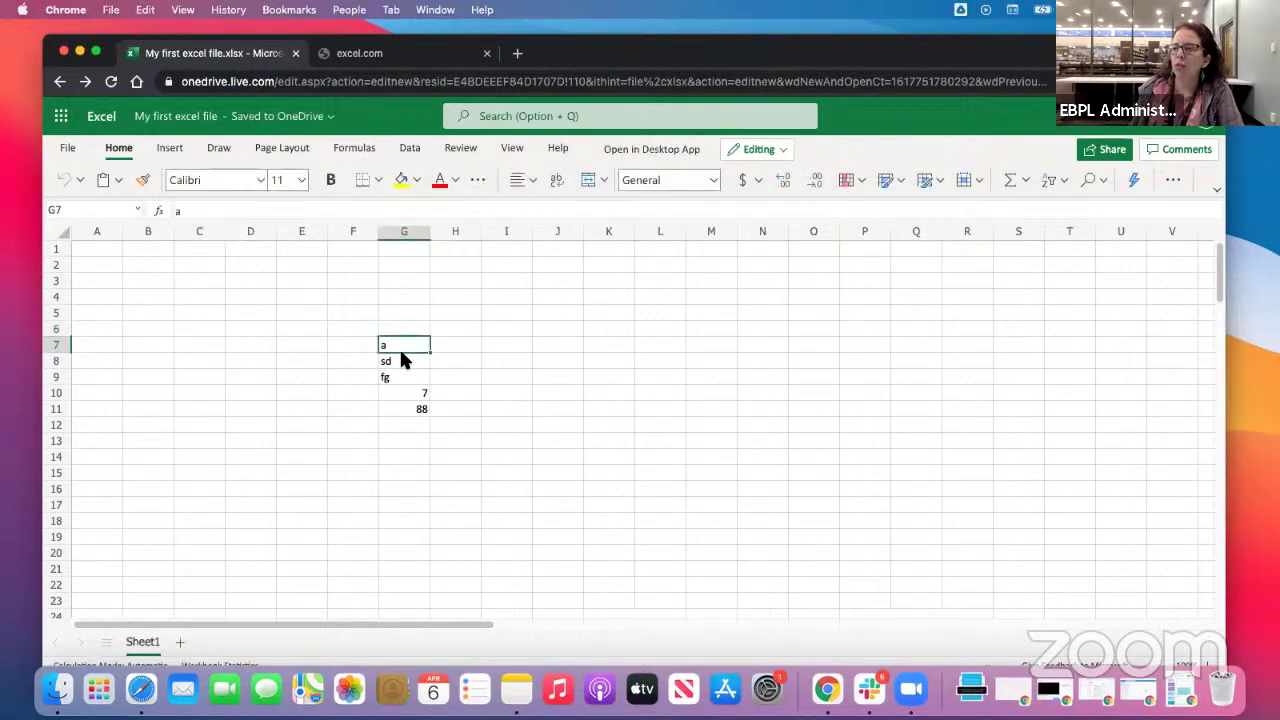
left_click(403, 361)
left_click(402, 344)
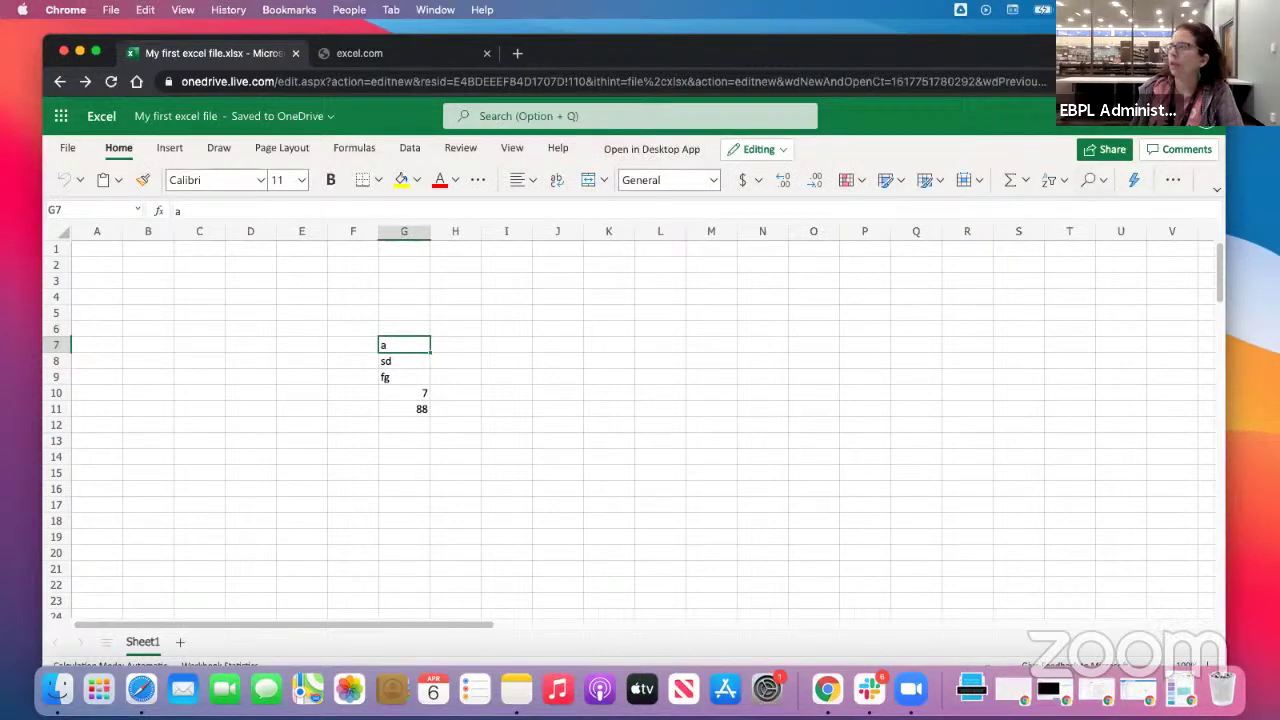
Enlarge the browser page zoom by three levels and return to the sheet.
left_click(1213, 81)
left_click(1157, 233)
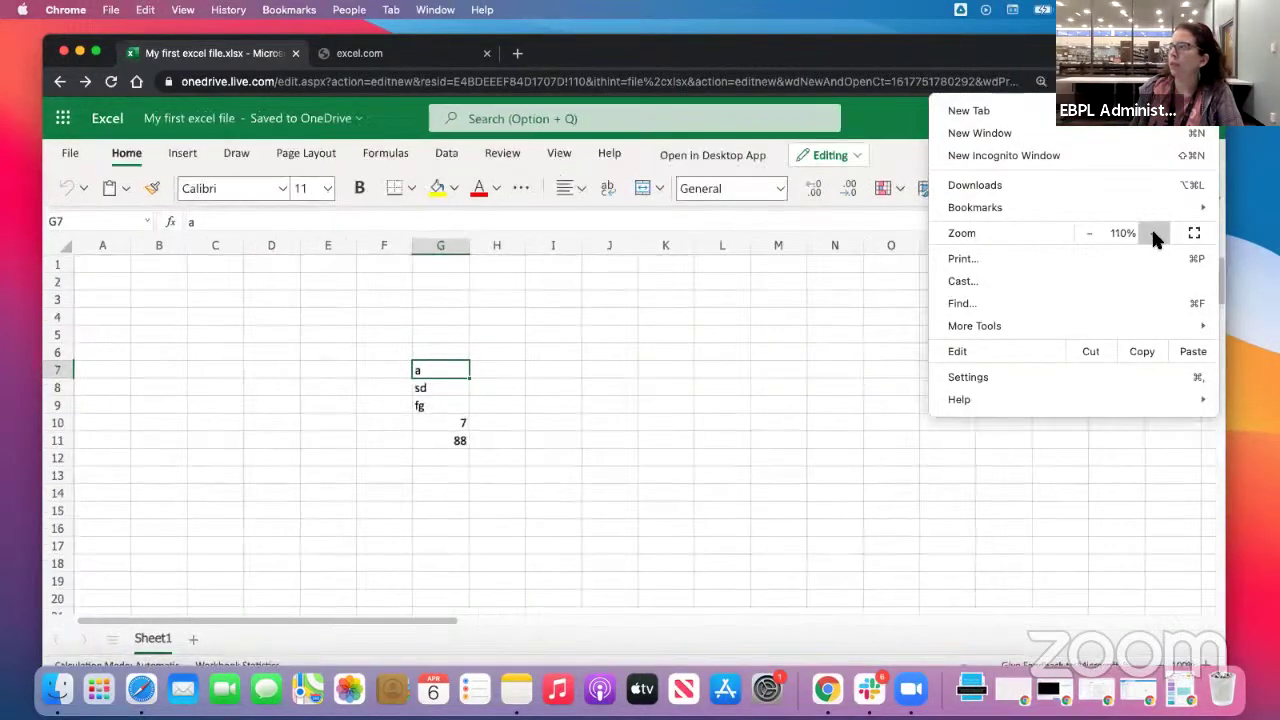
left_click(1157, 233)
left_click(1157, 233)
left_click(339, 377)
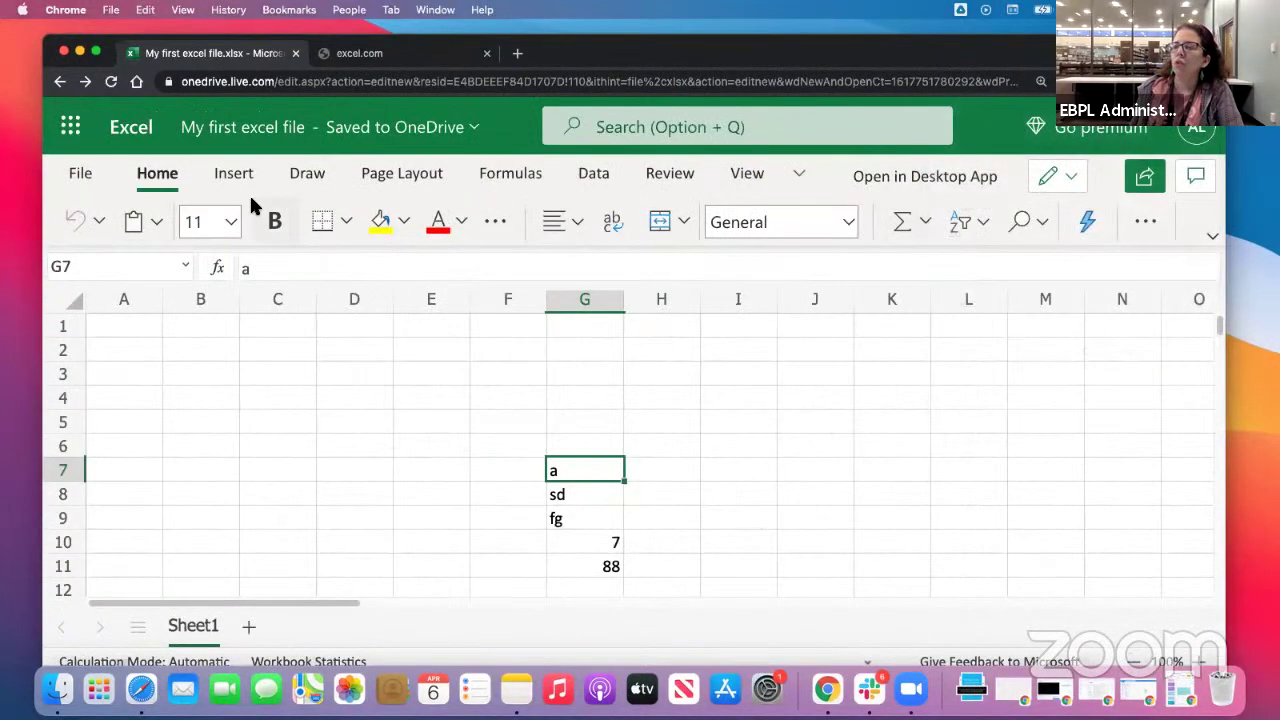
Replace the text in cell G8 with BC through the formula bar, and open G9 for editing but leave it as is.
left_click(561, 497)
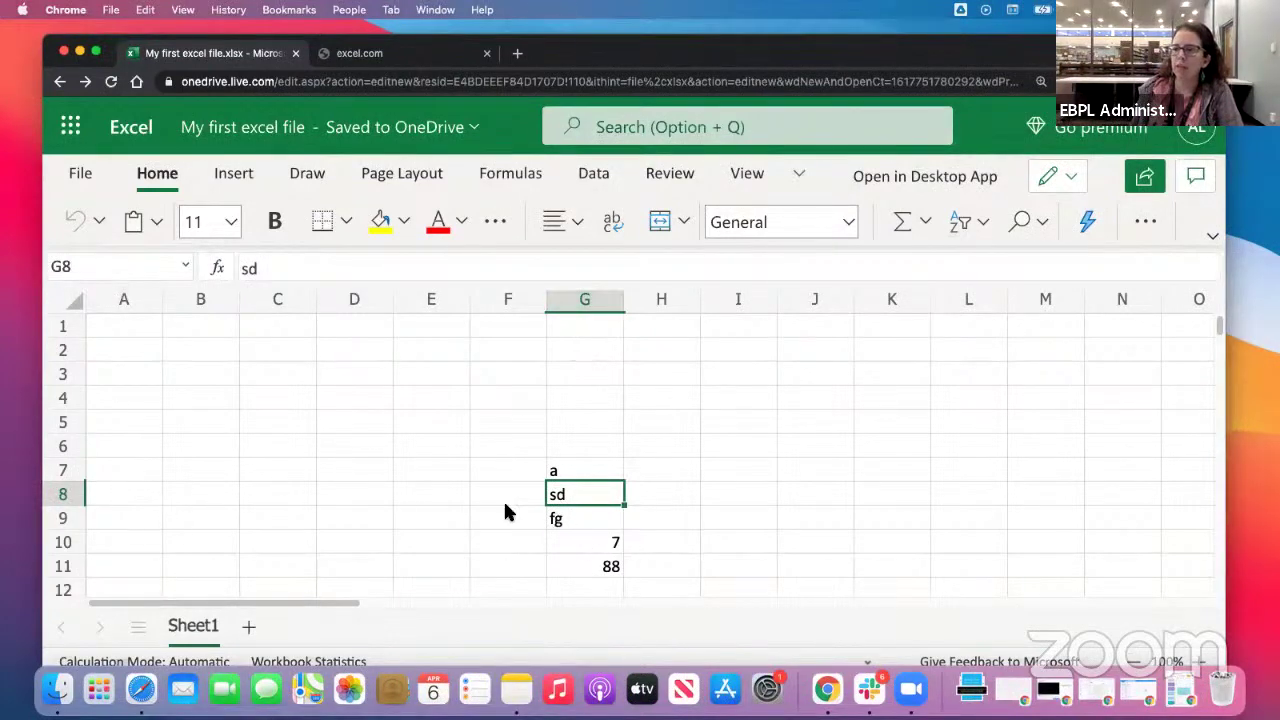
left_click(274, 267)
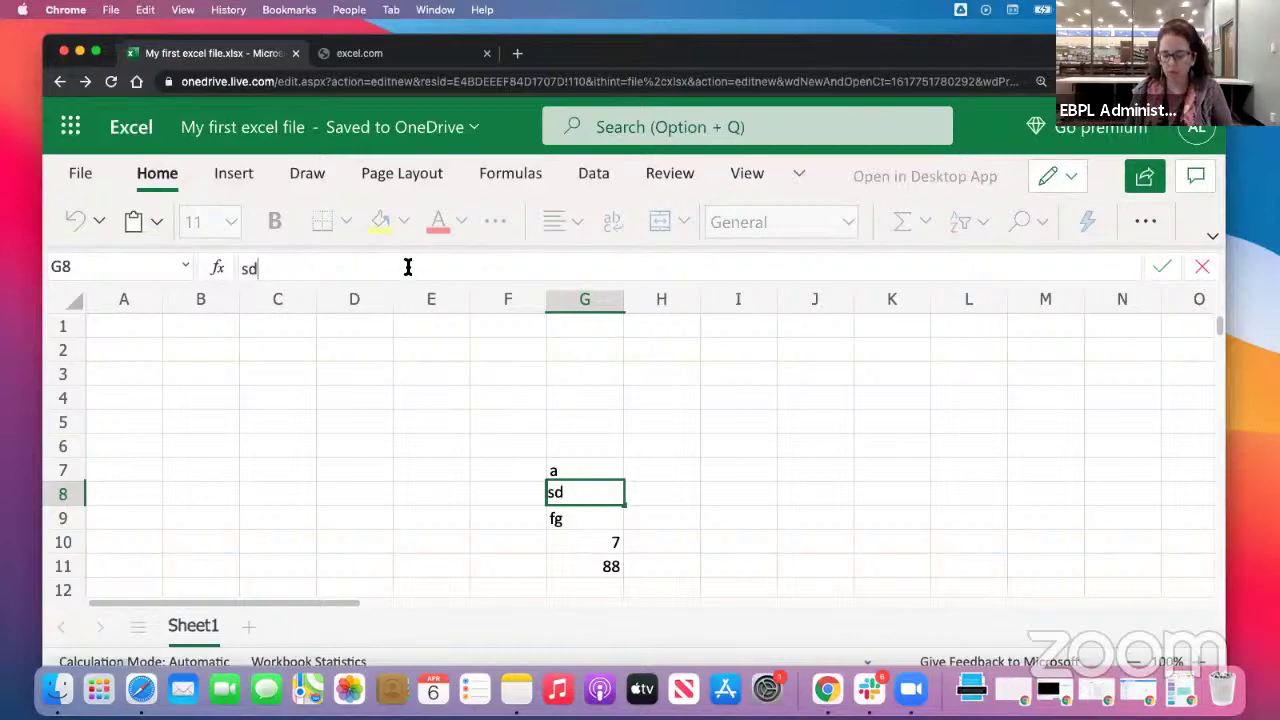
type("abc")
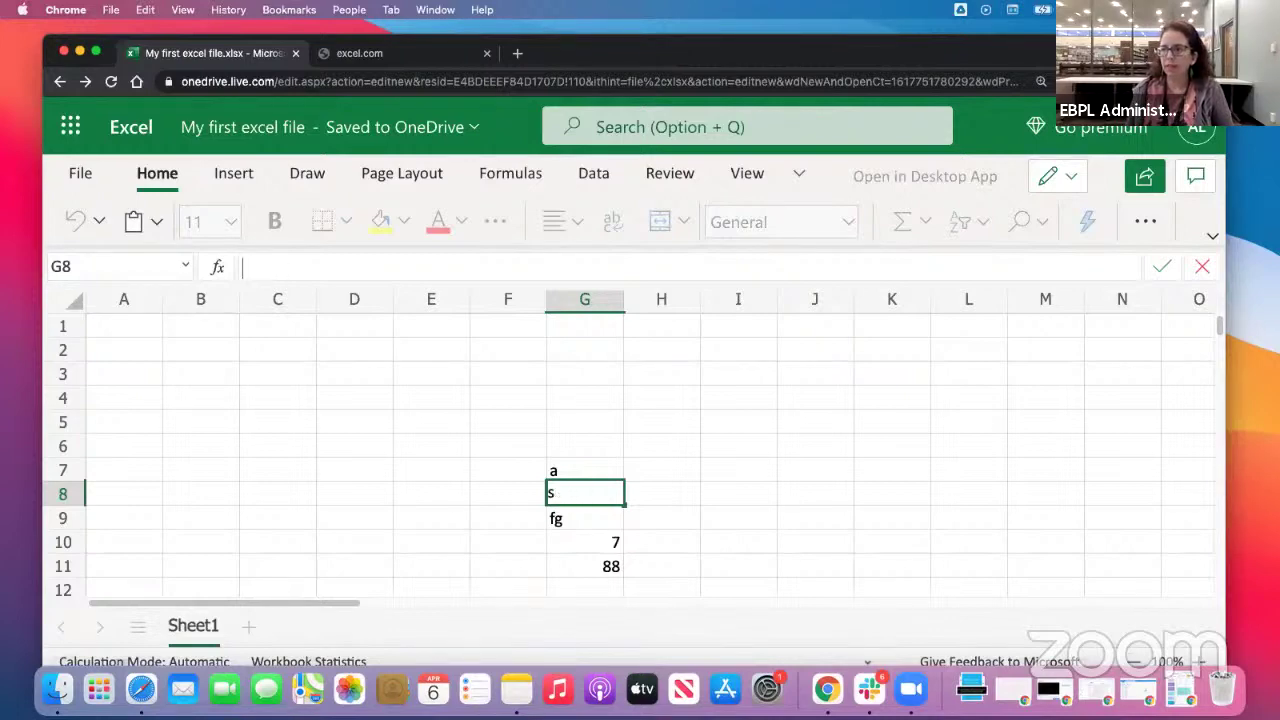
type("BC")
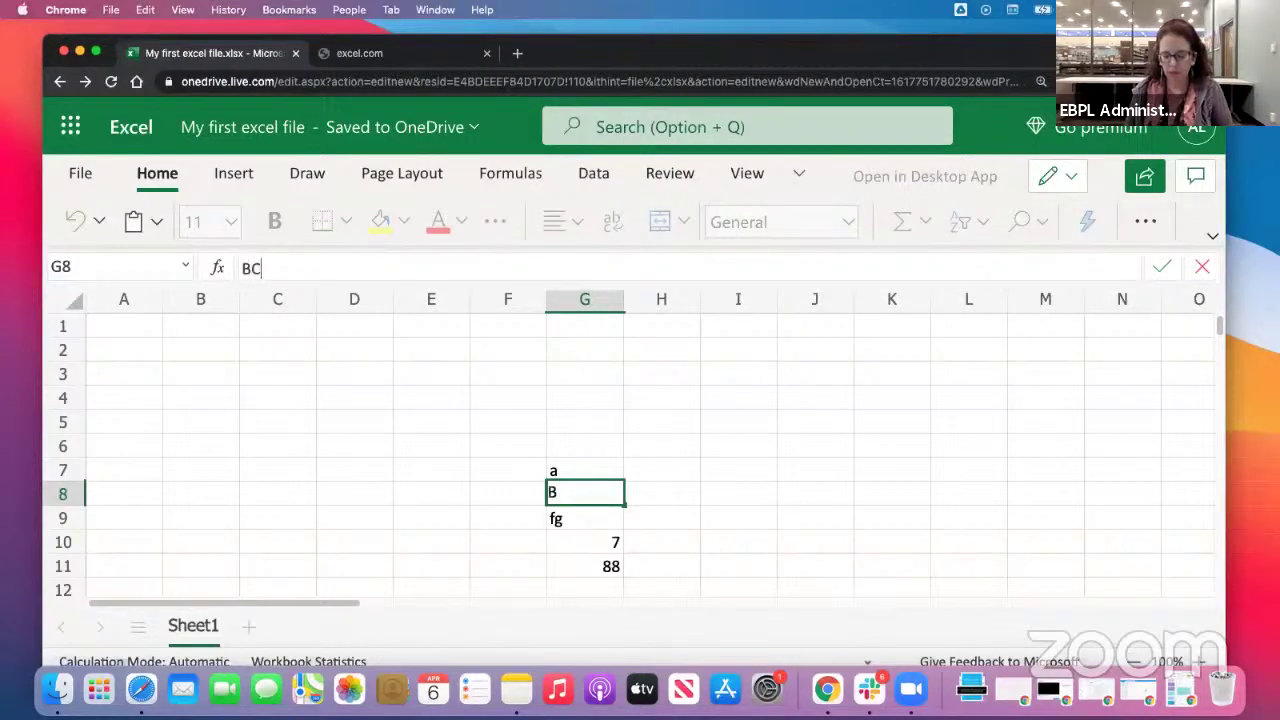
key("Return")
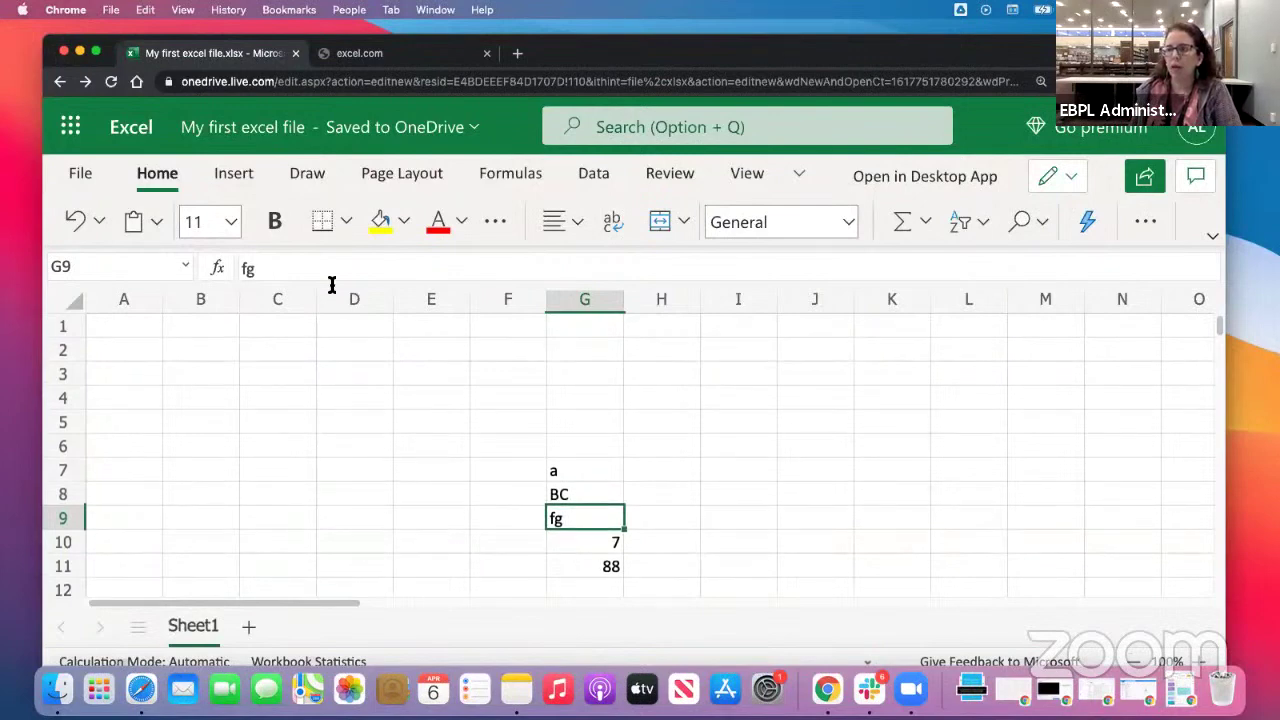
left_click(292, 265)
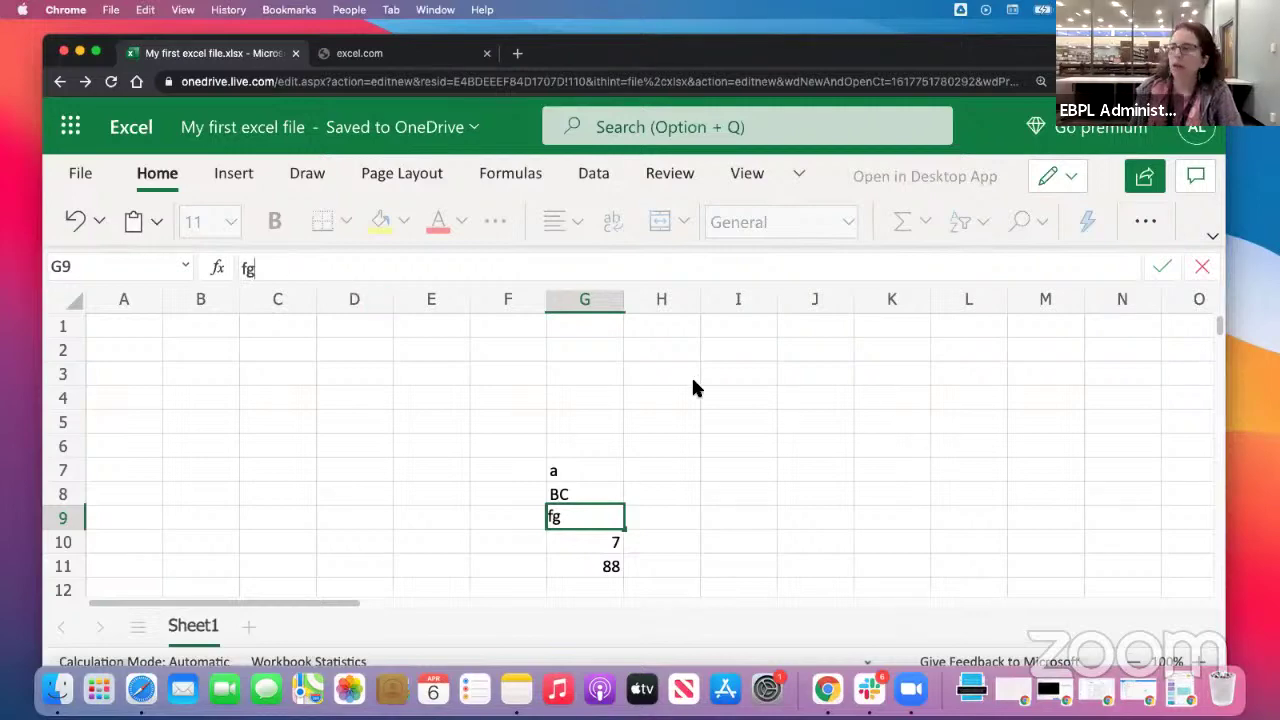
left_click(617, 401)
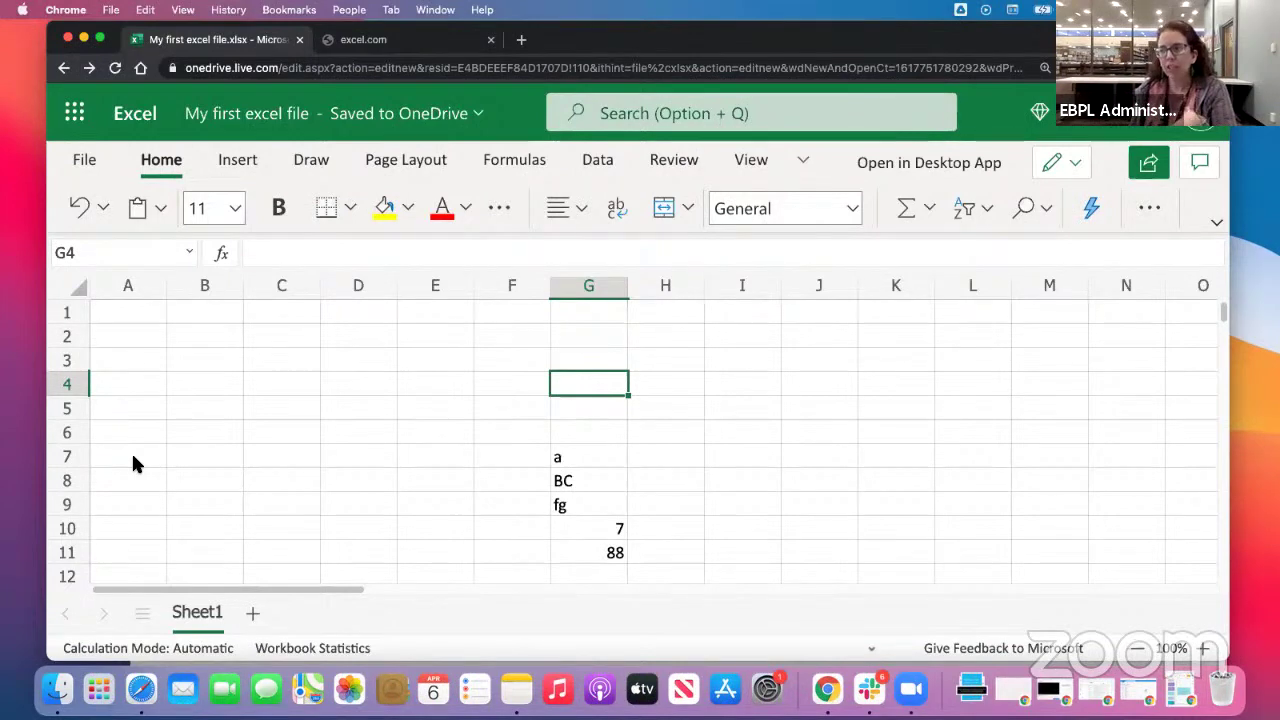
Add three new worksheets to the workbook.
left_click(249, 611)
left_click(321, 614)
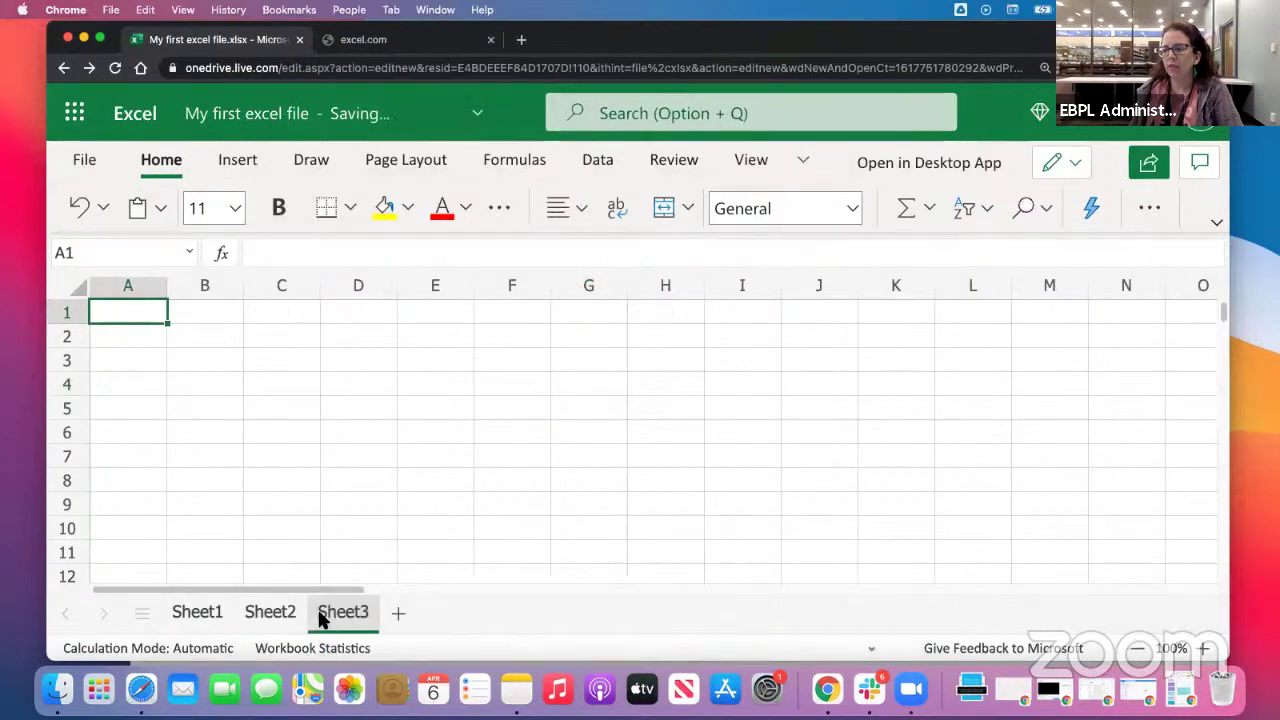
left_click(395, 611)
View Sheet1, Sheet2 and Sheet3 in turn, and return to Sheet1 with cell D3 selected.
left_click(200, 611)
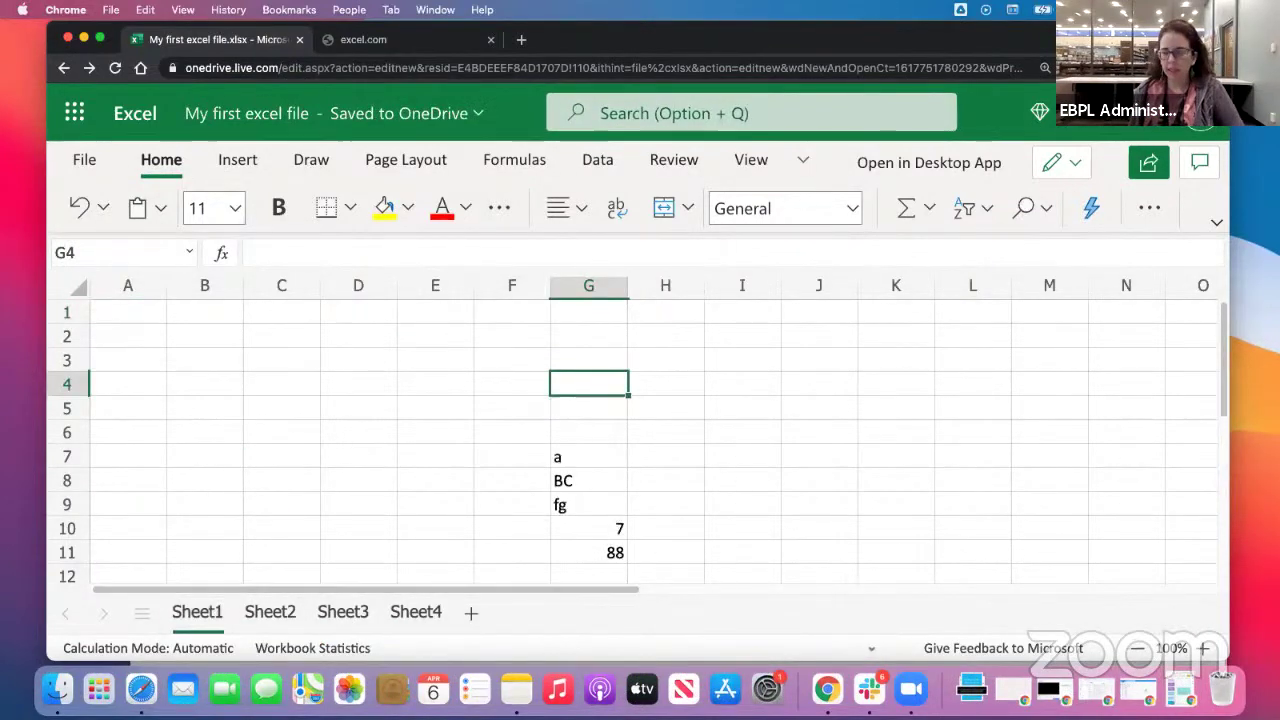
left_click(270, 611)
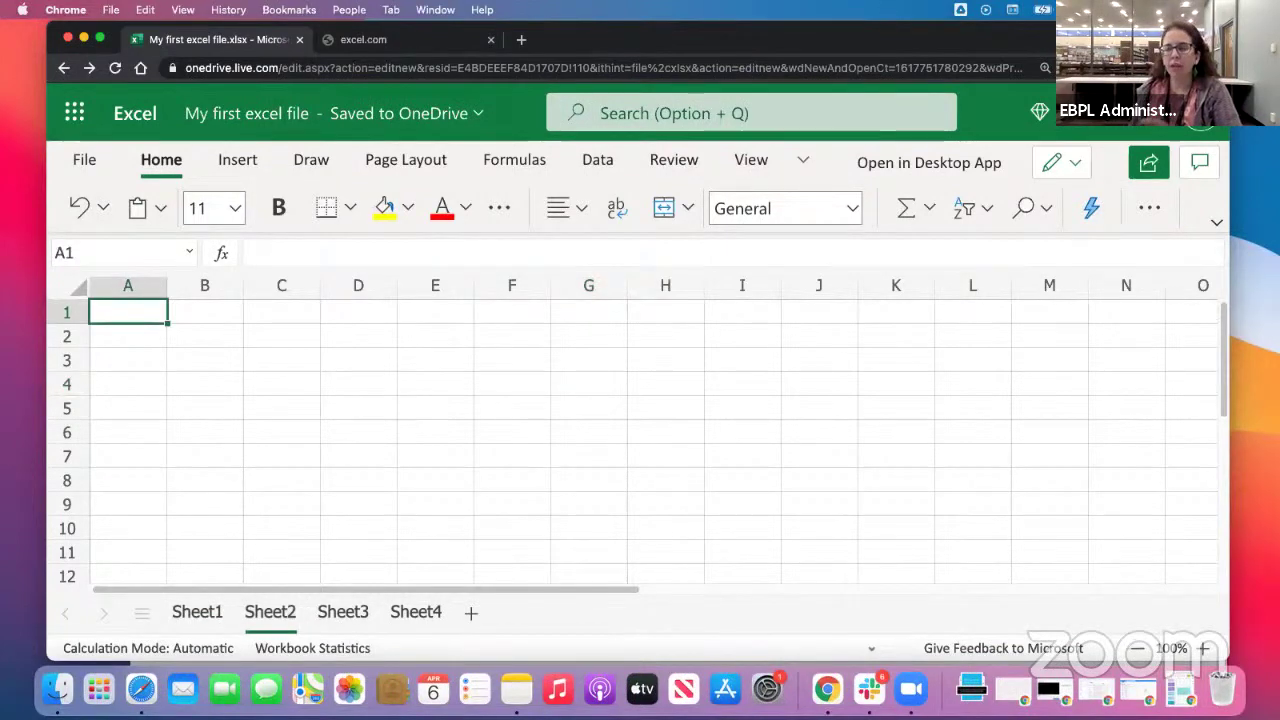
left_click(343, 611)
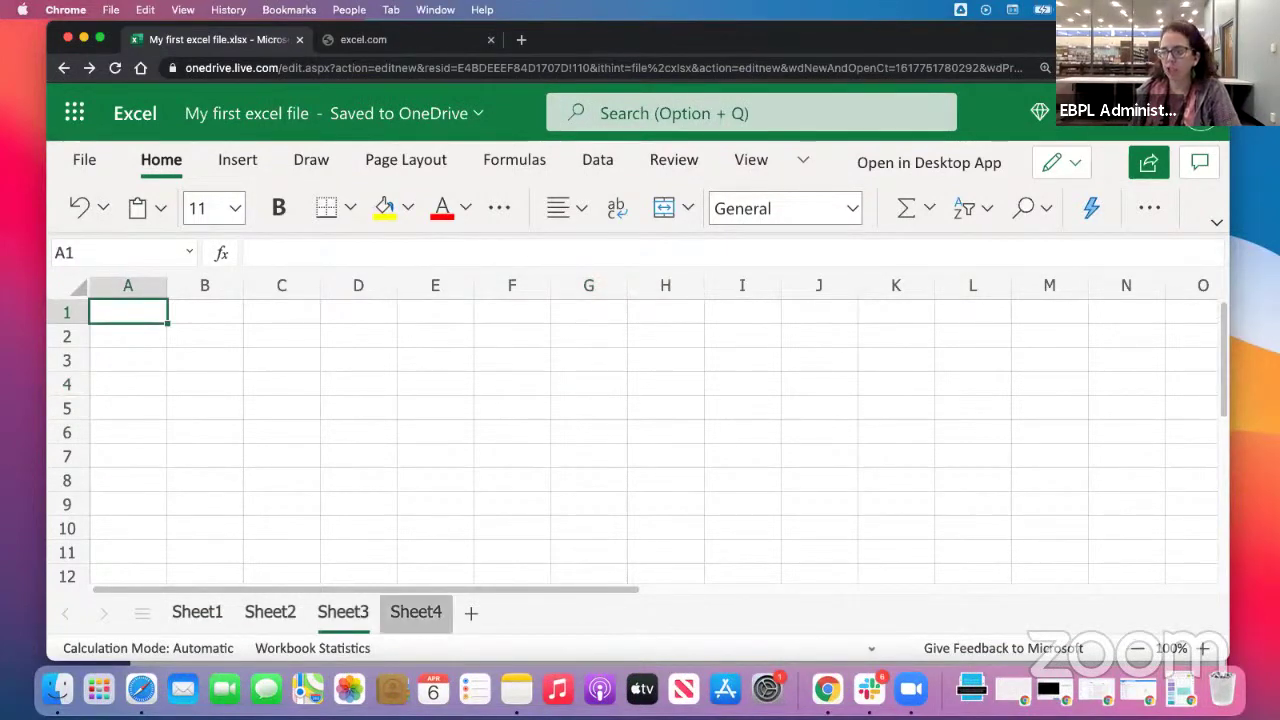
left_click(197, 611)
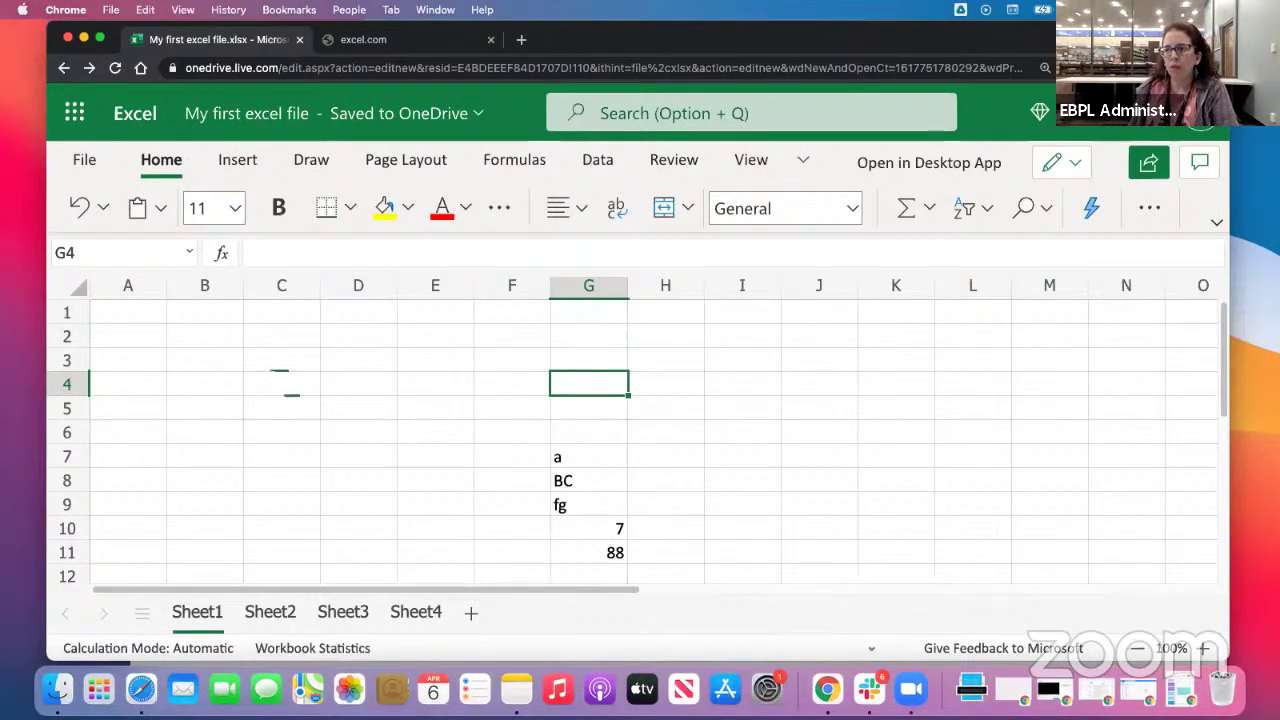
left_click(284, 382)
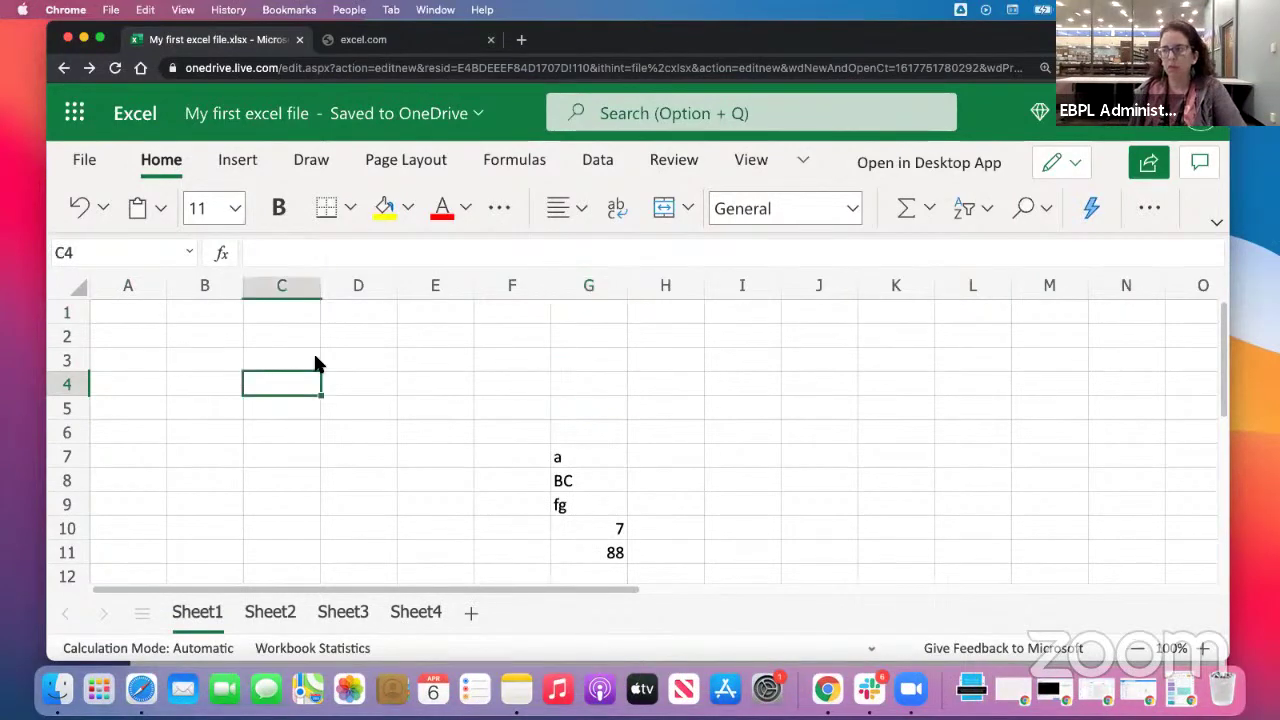
left_click(370, 361)
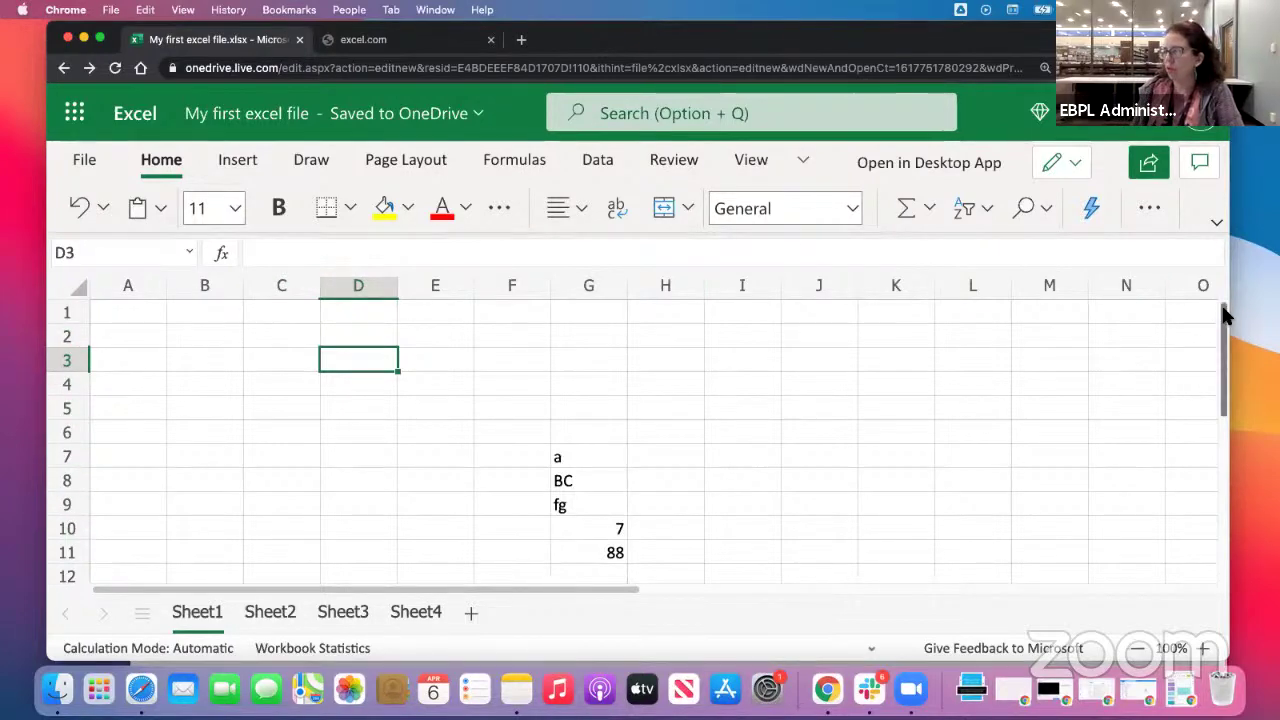
Examine how far Sheet1's columns and rows extend beyond the visible area, and return to its first rows and columns.
mouse_move(1228, 318)
left_mouse_down()
mouse_move(1224, 503)
mouse_move(1225, 320)
left_mouse_up()
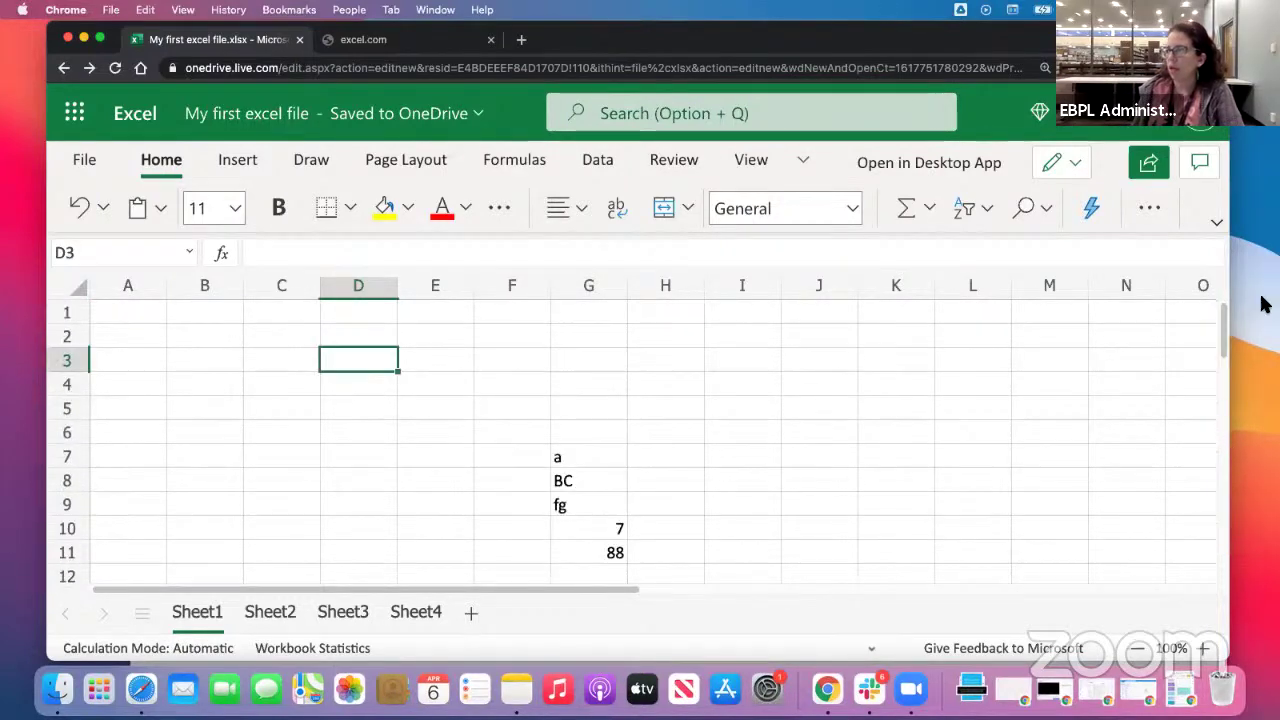
left_click_drag(400, 595, 1264, 586)
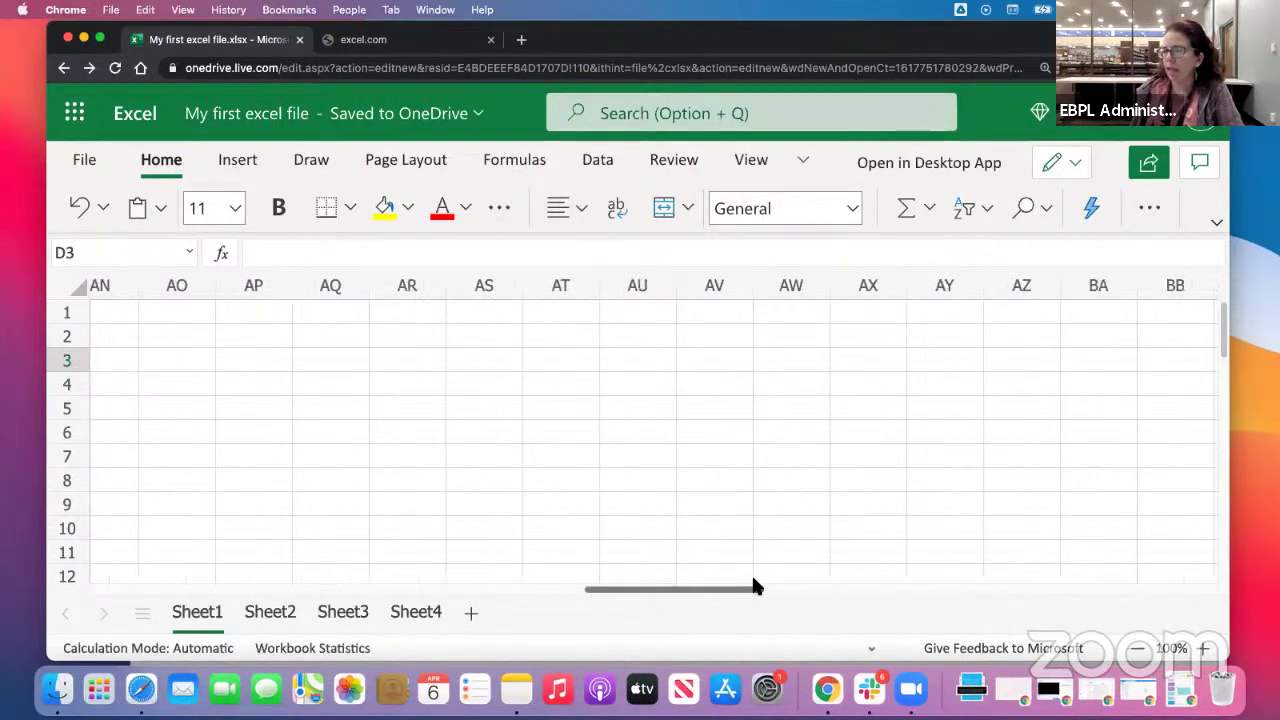
left_click_drag(751, 590, 1228, 575)
left_click_drag(1051, 590, 1230, 578)
scroll(1169, 580, "left", 20)
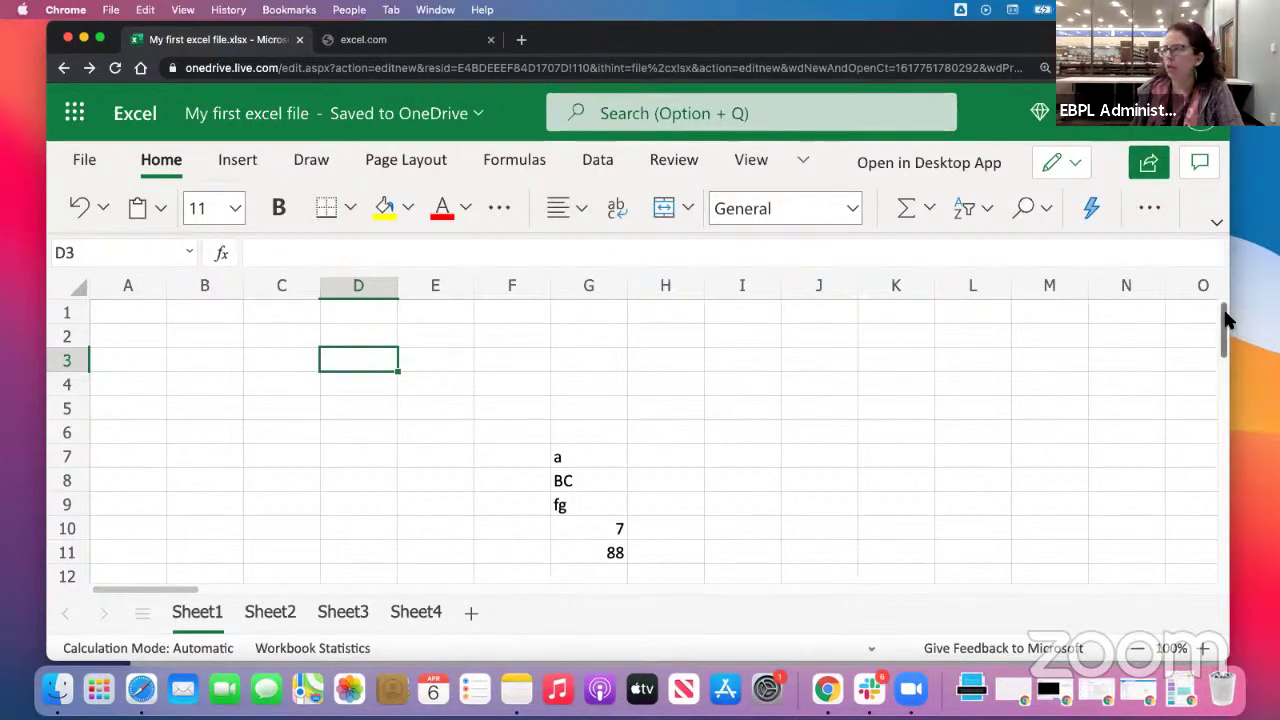
scroll(1187, 439, "down", 15)
scroll(1165, 560, "down", 8)
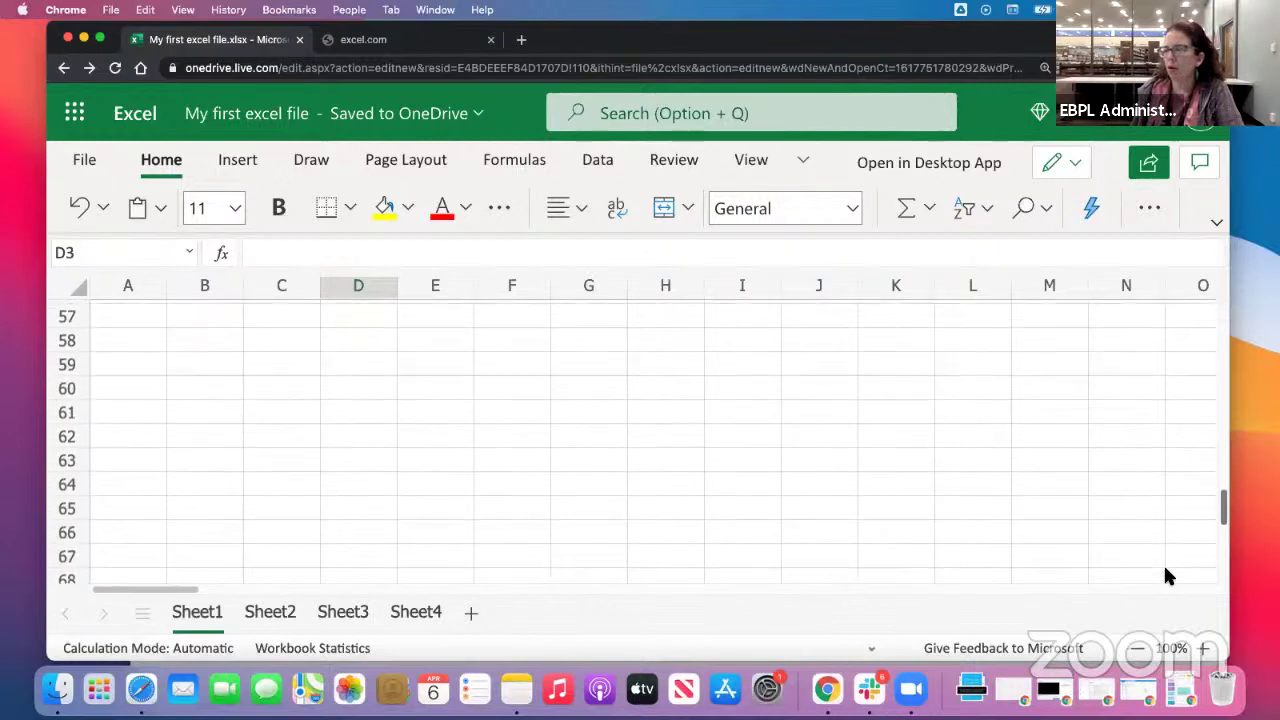
scroll(1200, 500, "up", 8)
scroll(1217, 423, "up", 14)
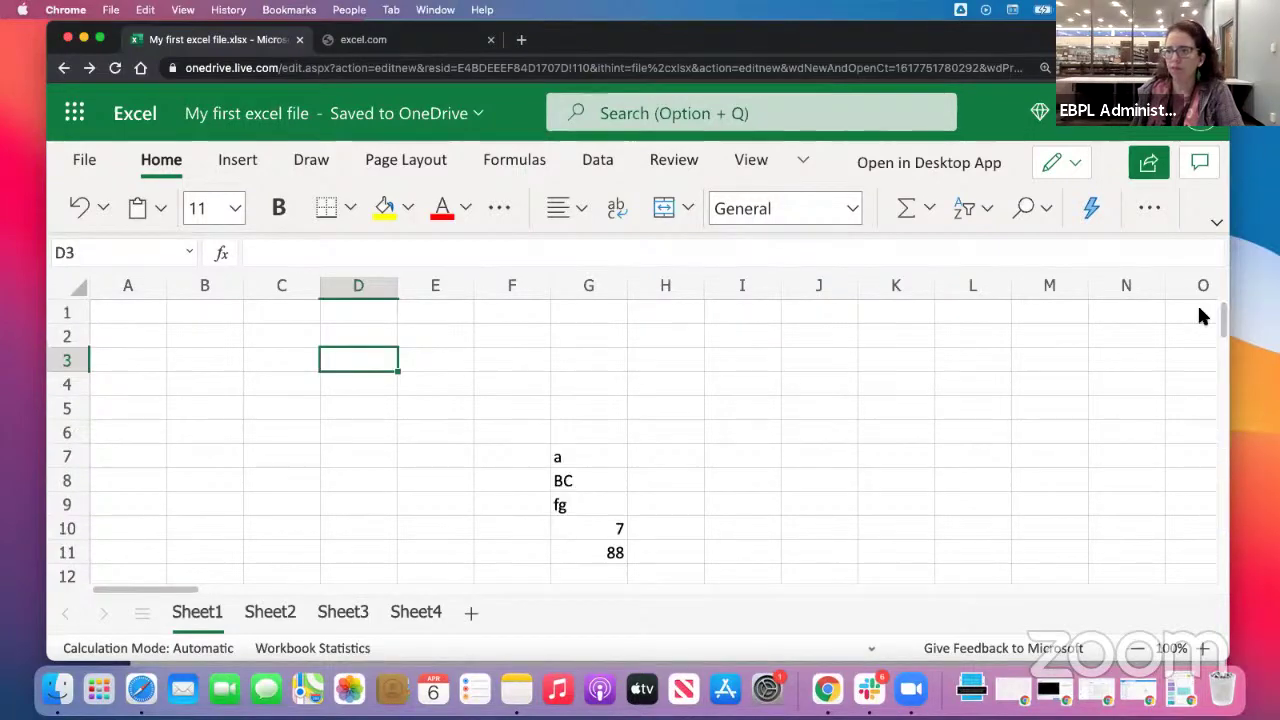
Select cells D5, G7, B1, C2, D3, G2, F4, F5, H5, H4, H2 and D3 in turn to view their cell references.
left_click(343, 408)
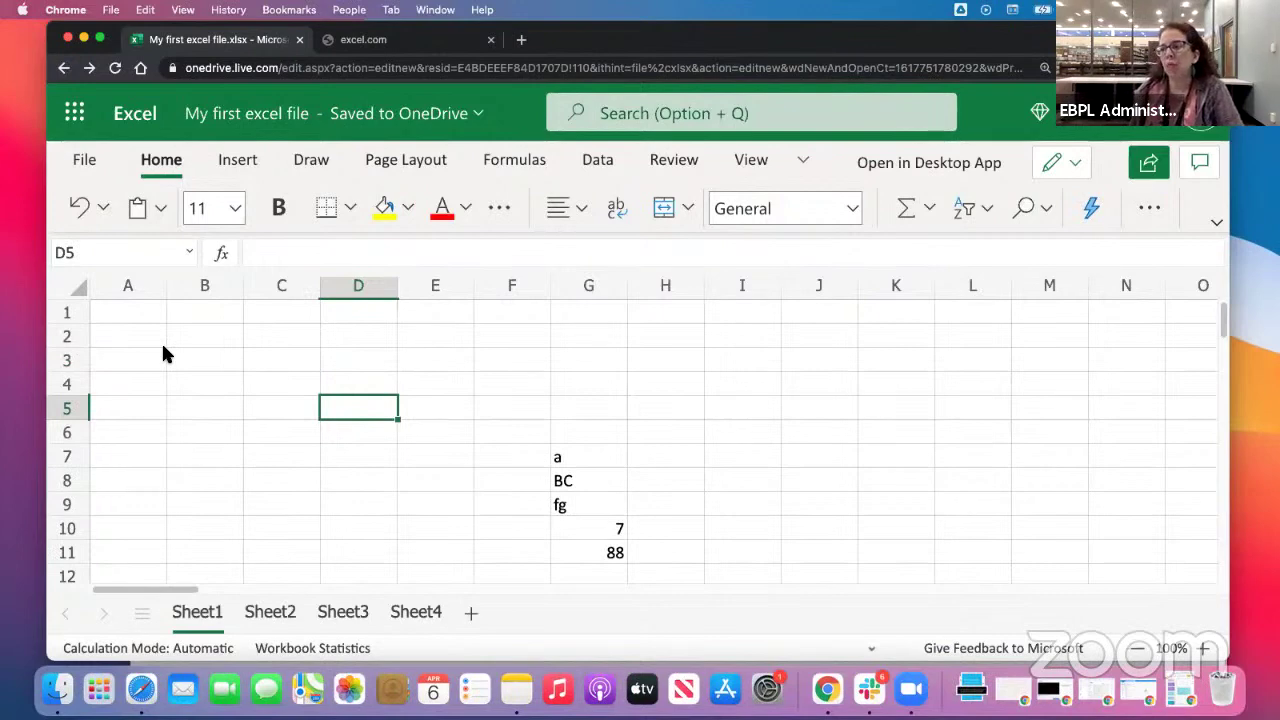
left_click(590, 465)
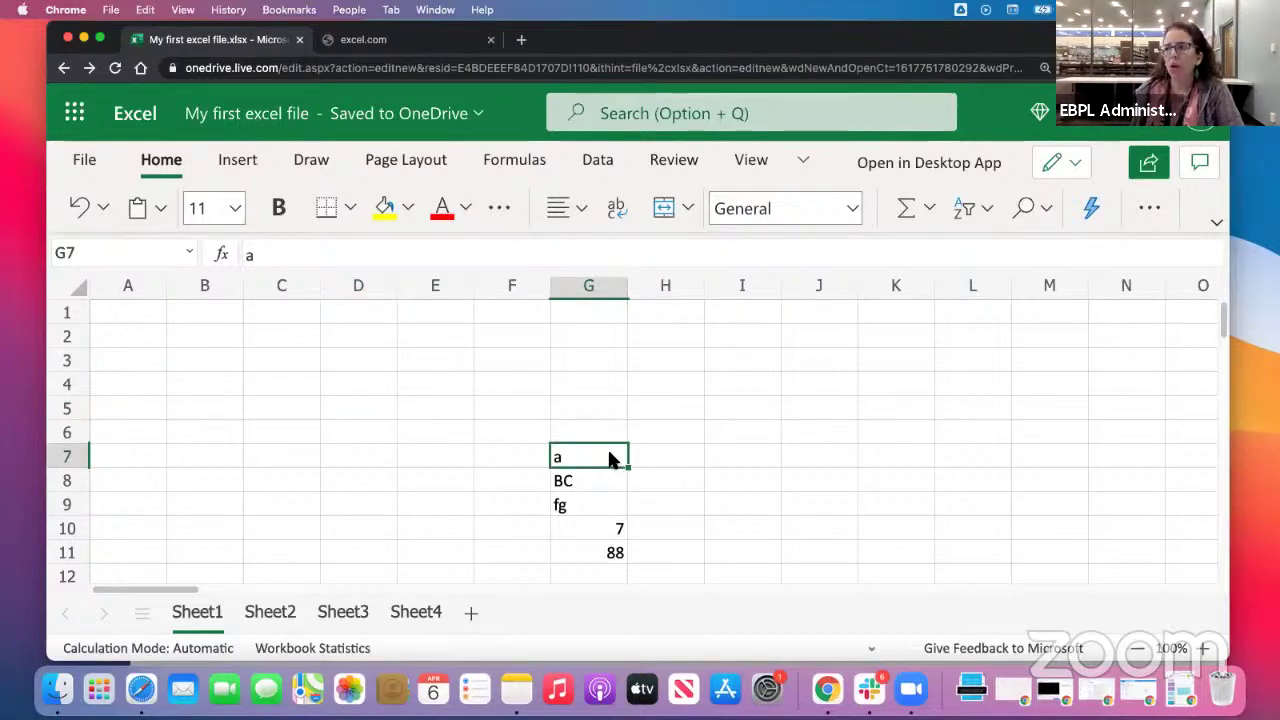
left_click(214, 309)
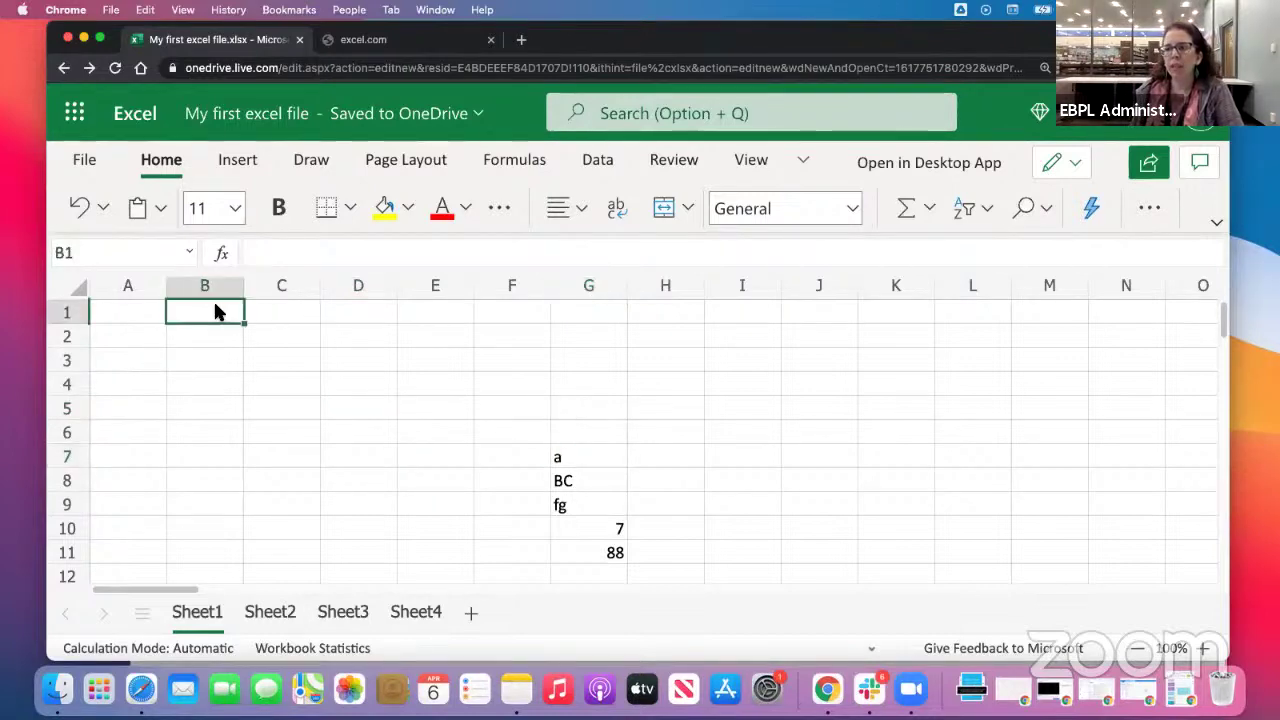
left_click(277, 337)
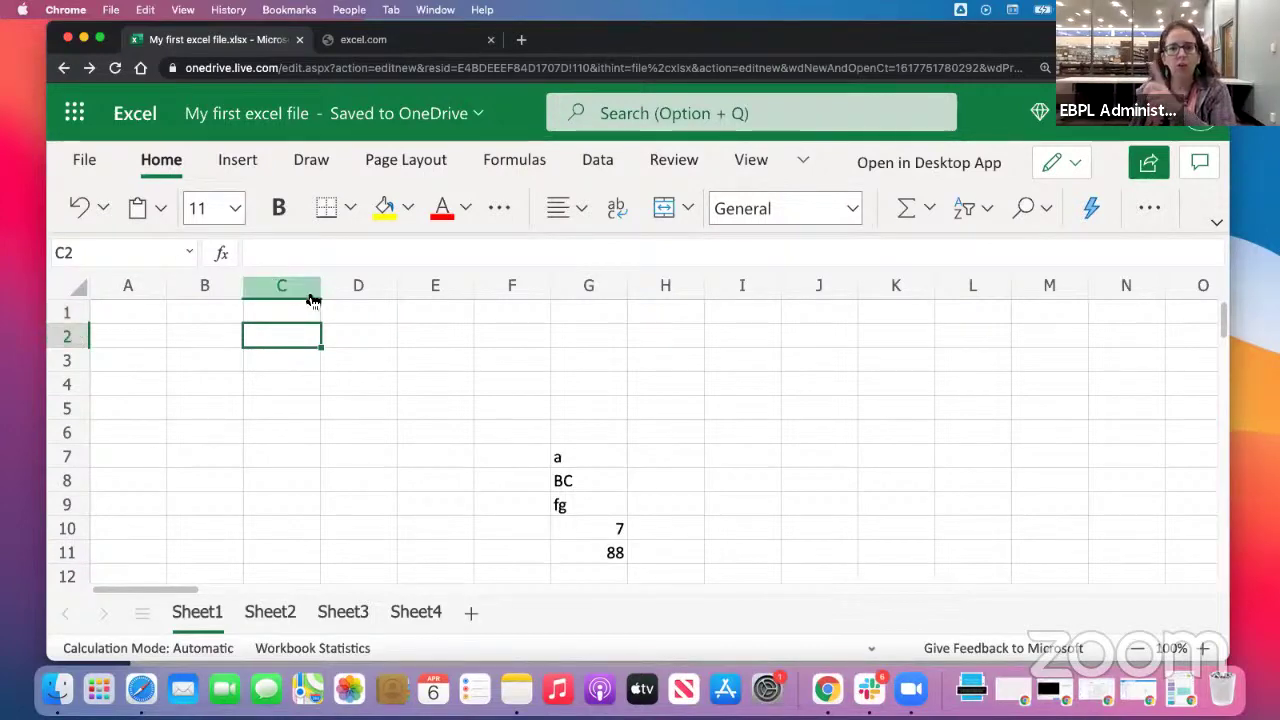
left_click(373, 364)
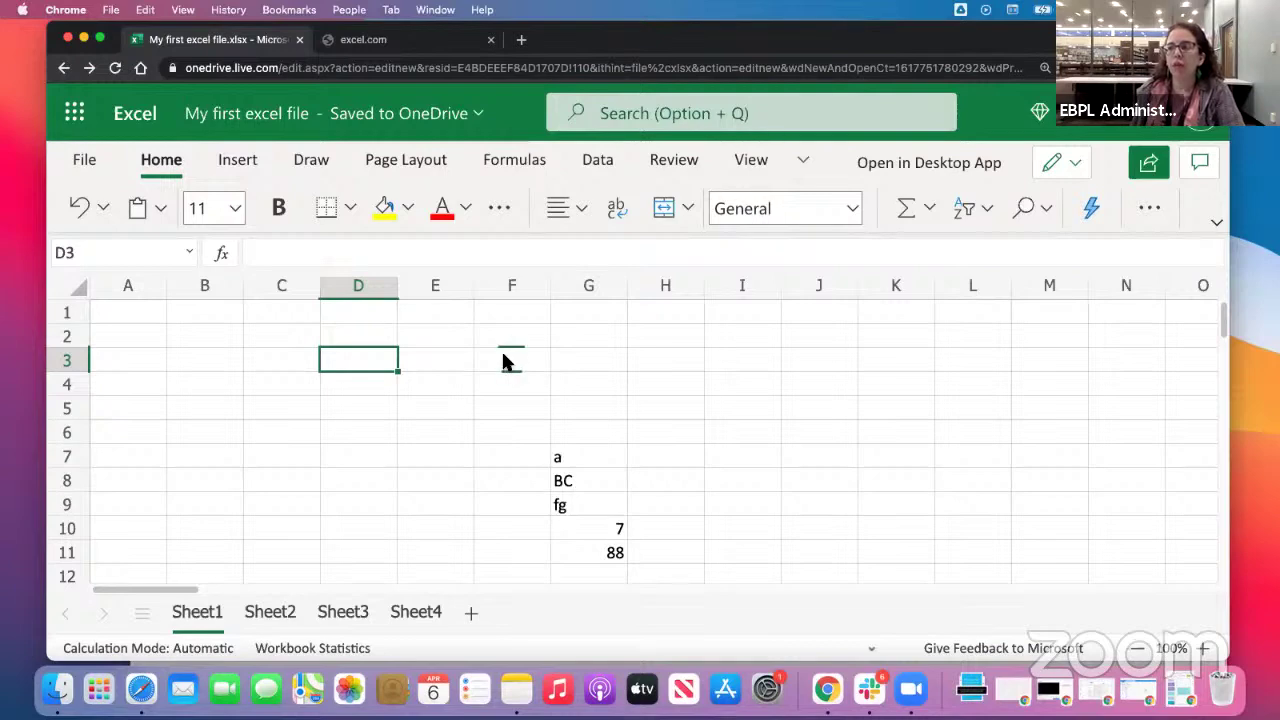
left_click(577, 330)
left_click(503, 388)
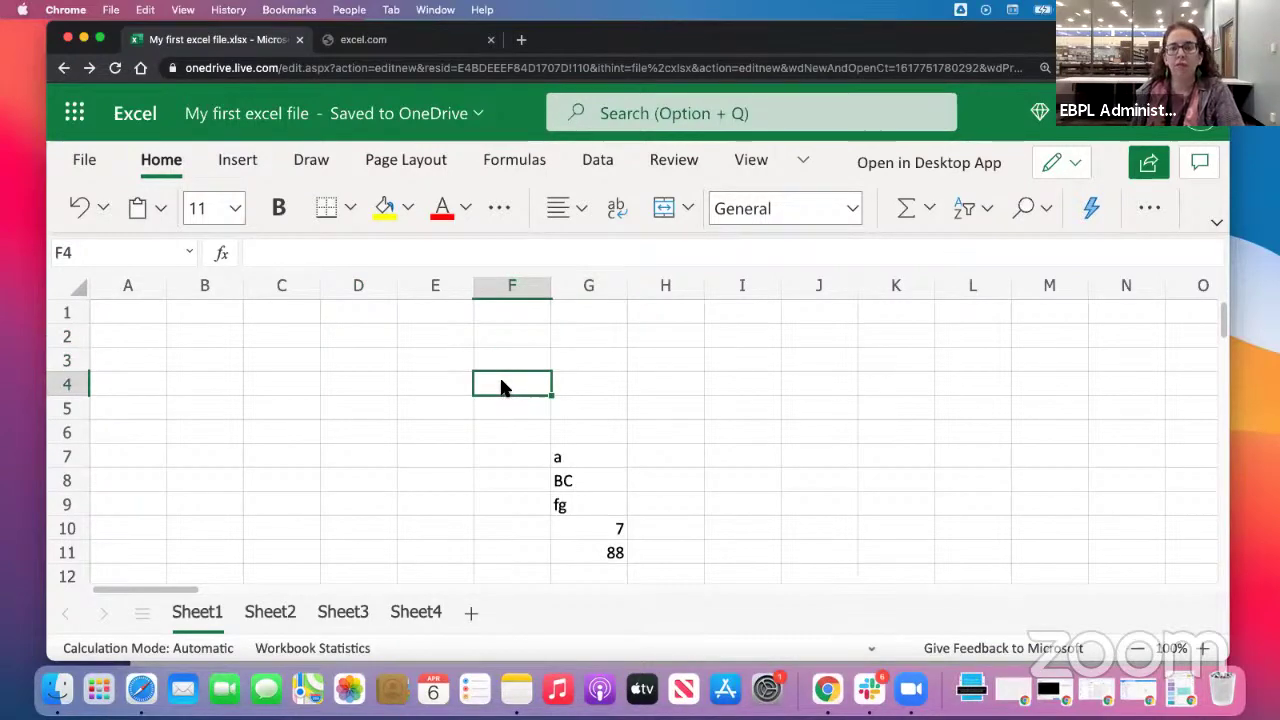
left_click(504, 408)
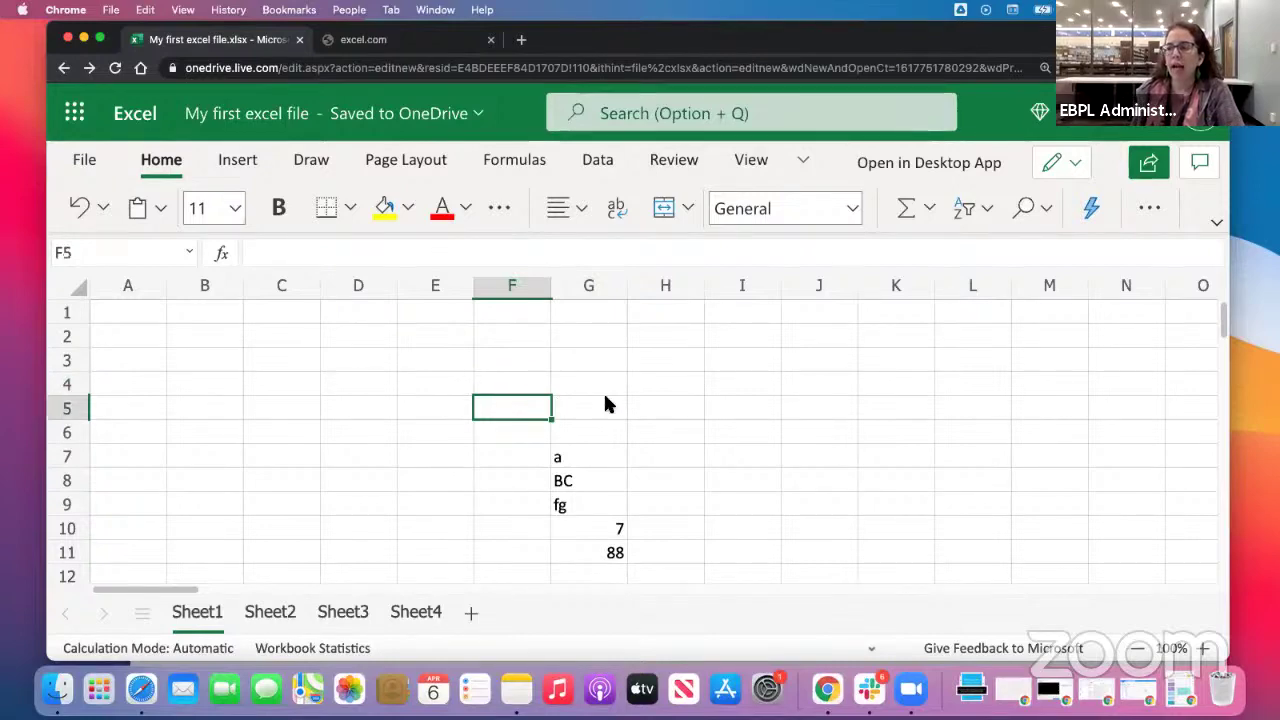
left_click(655, 408)
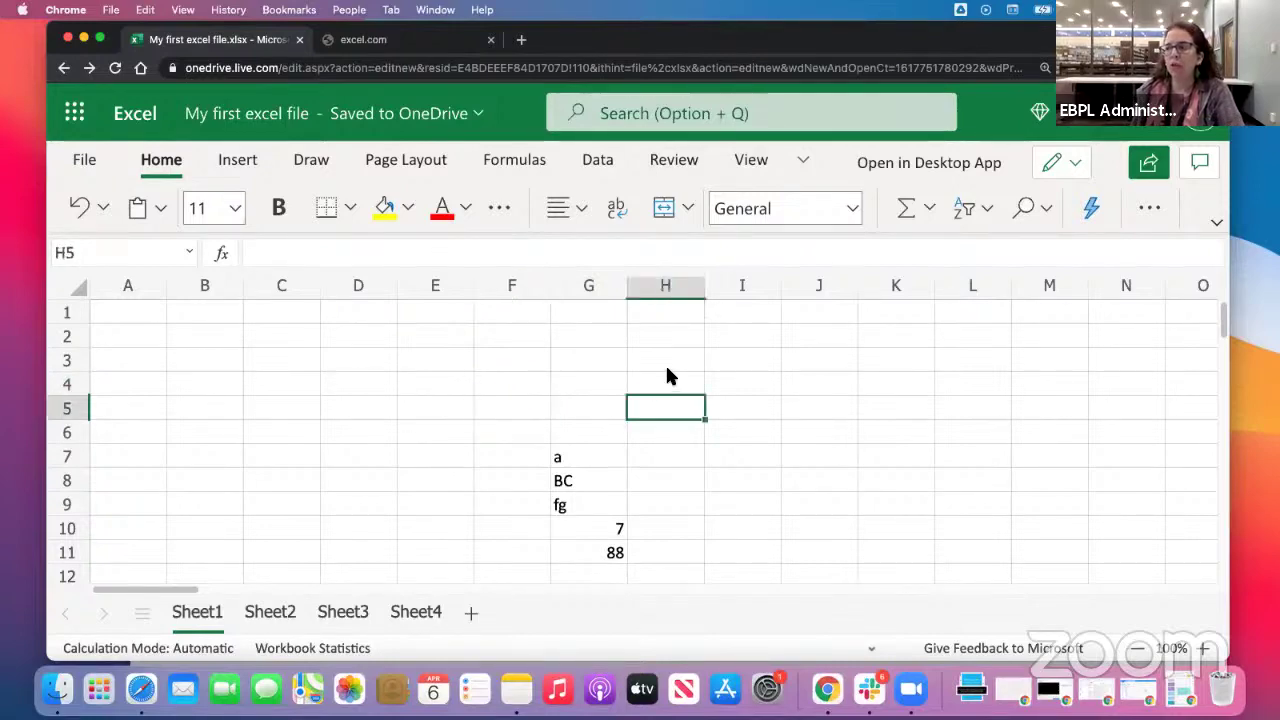
left_click(666, 378)
left_click(666, 338)
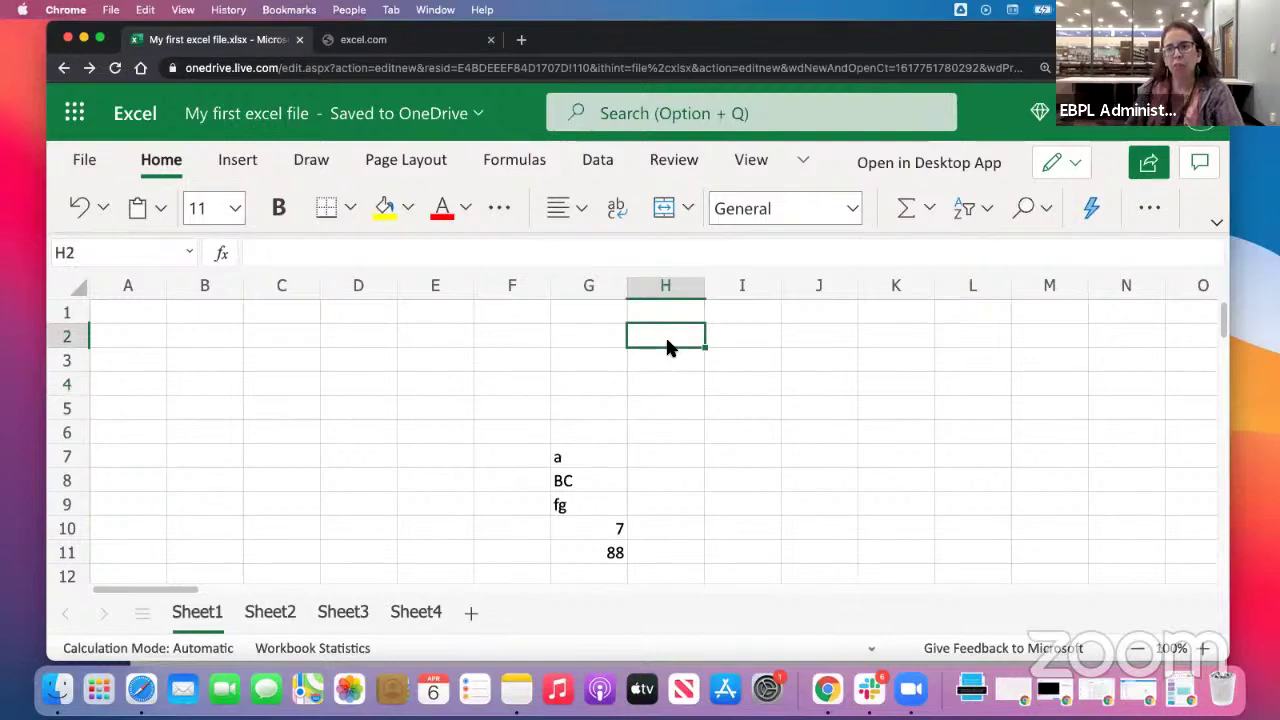
left_click(373, 362)
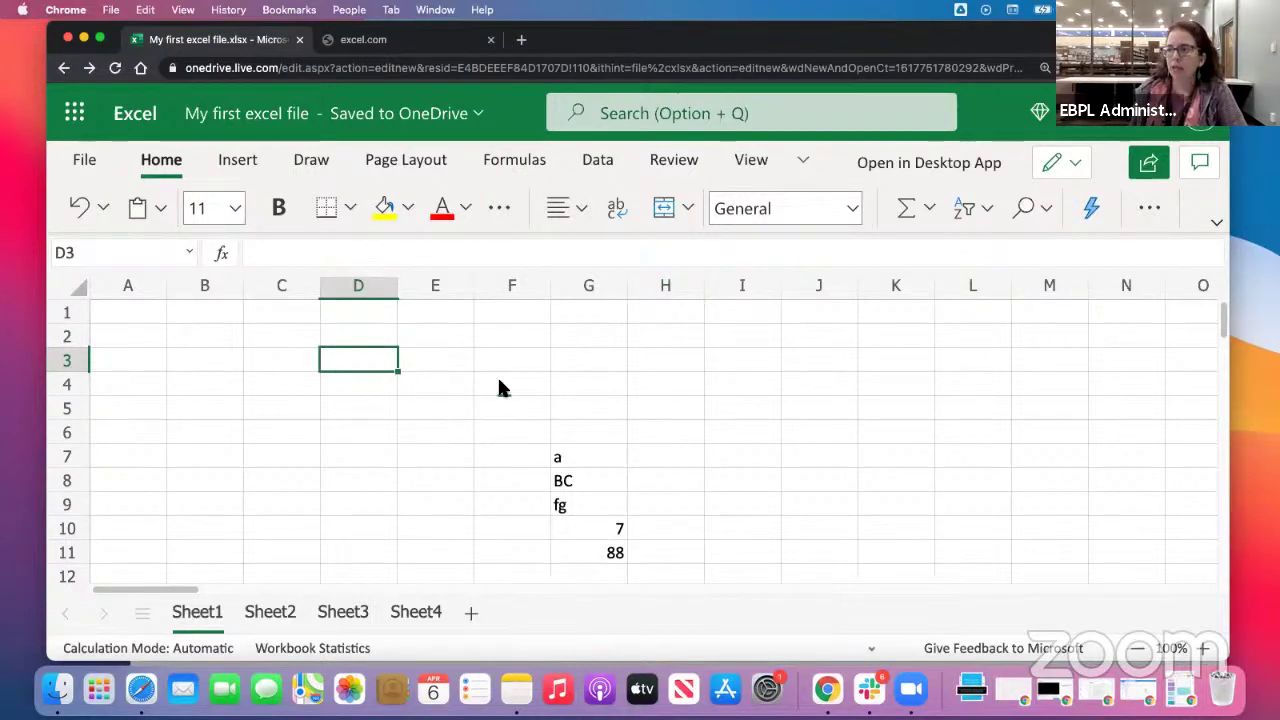
Select F4 on Sheet1 and F2 on Sheet2 to compare their cell references, and return to Sheet1.
left_click(504, 388)
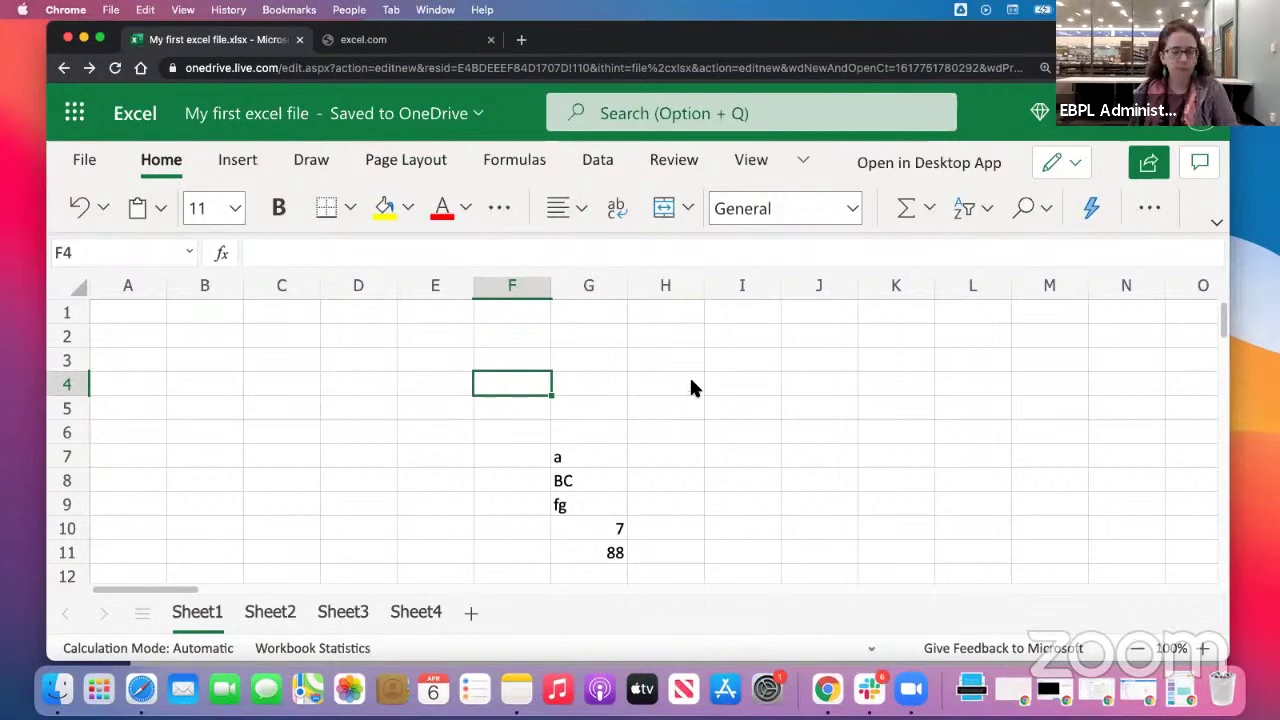
left_click(268, 614)
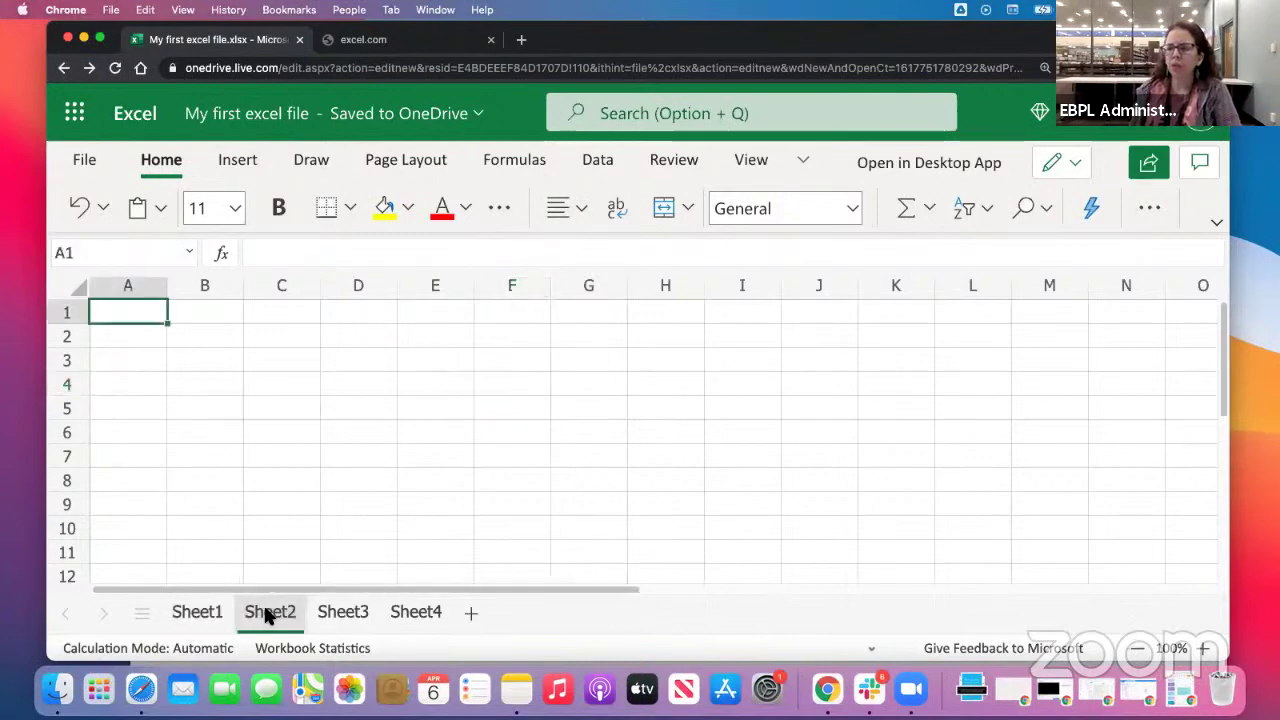
left_click(513, 337)
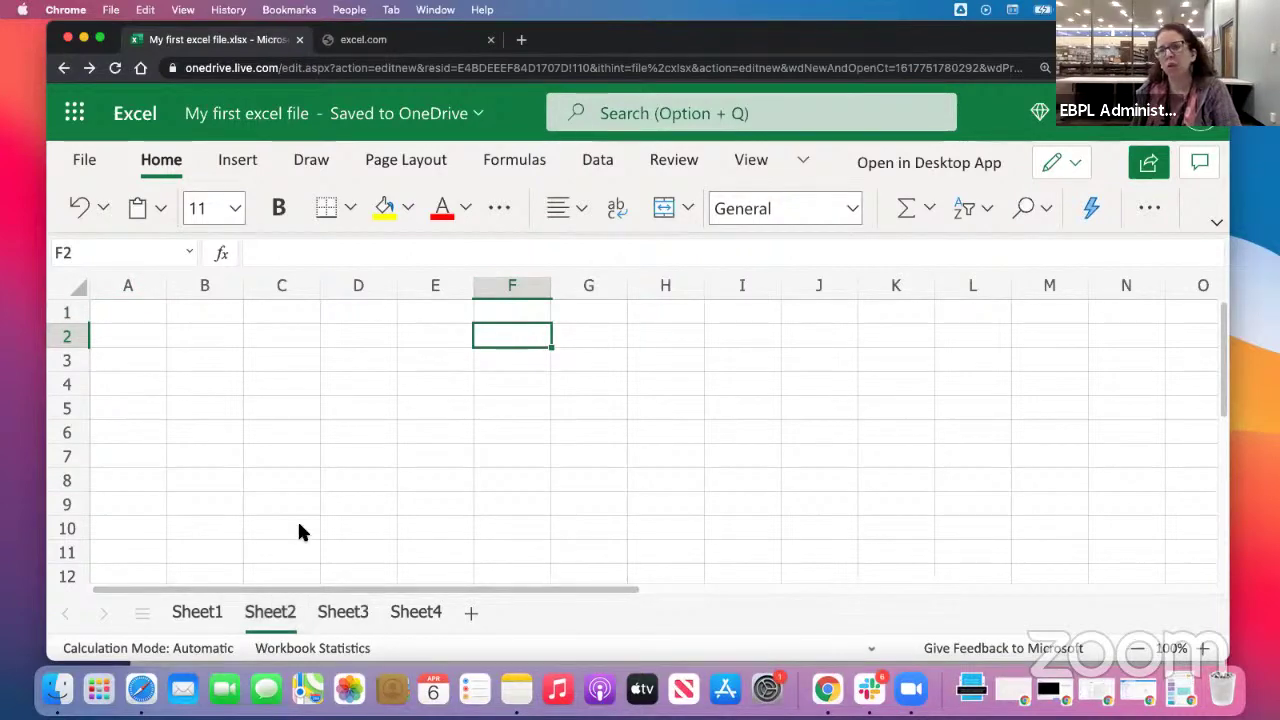
left_click(195, 613)
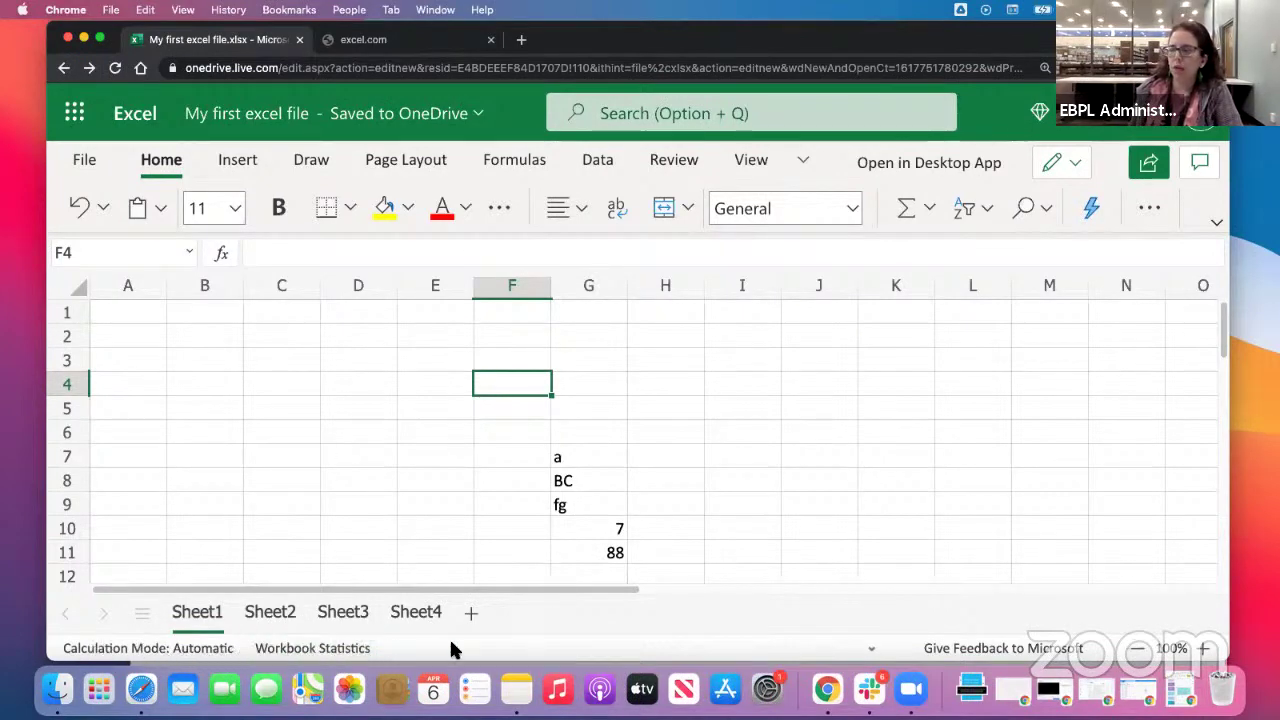
Zoom Sheet1 in to 110% and restore it to 100%.
left_click(1201, 648)
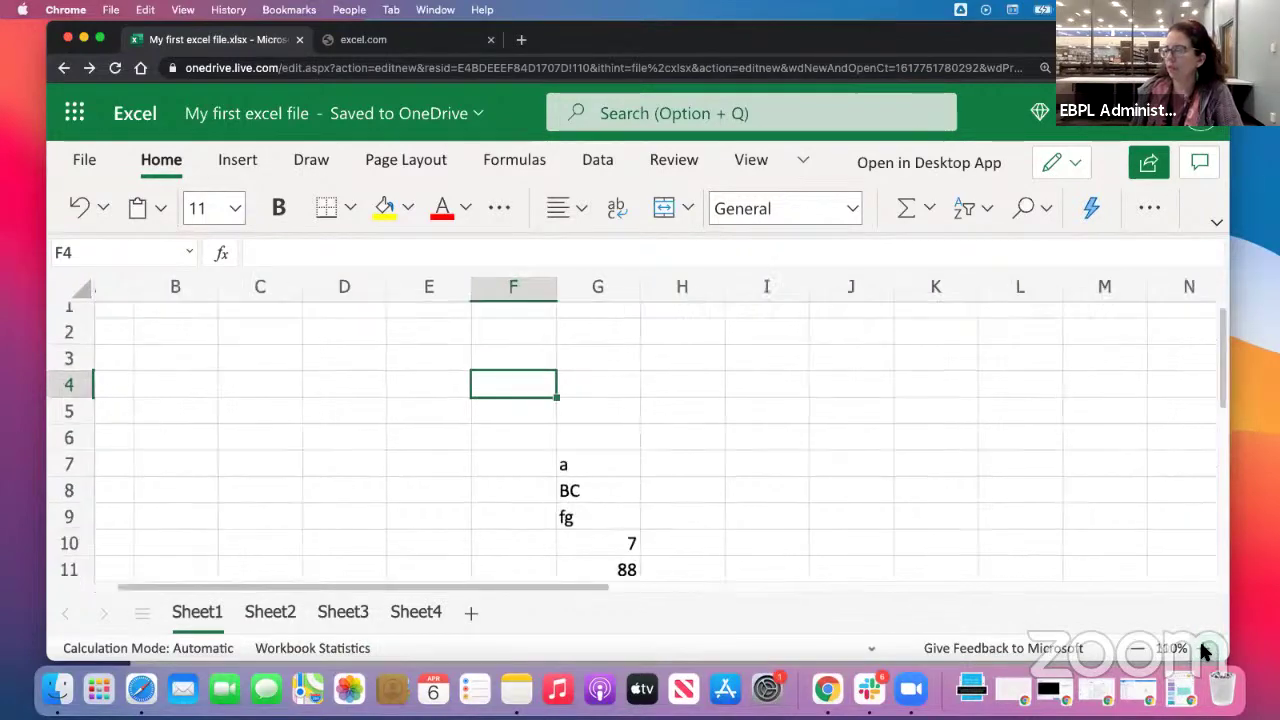
left_click(1137, 648)
scroll(625, 483, "down", 1)
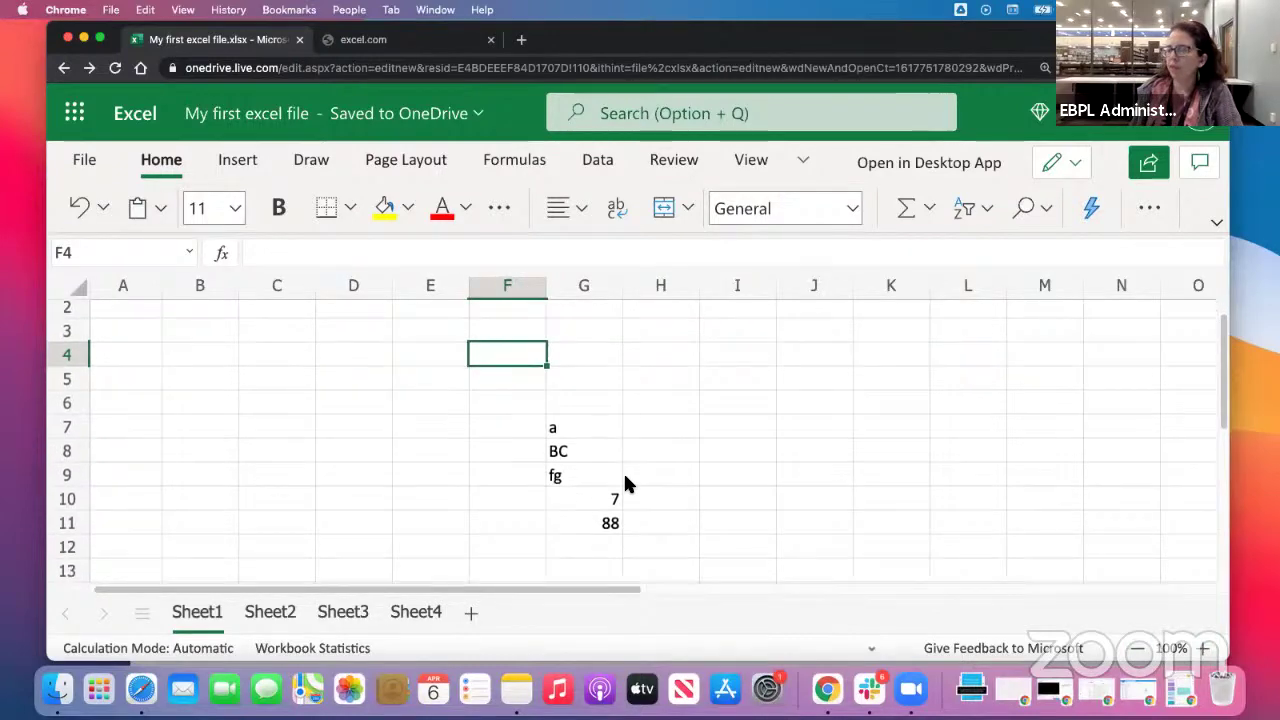
Select the numbers in G10:G11 and raise the browser window to view their average, count and sum.
left_click(588, 497)
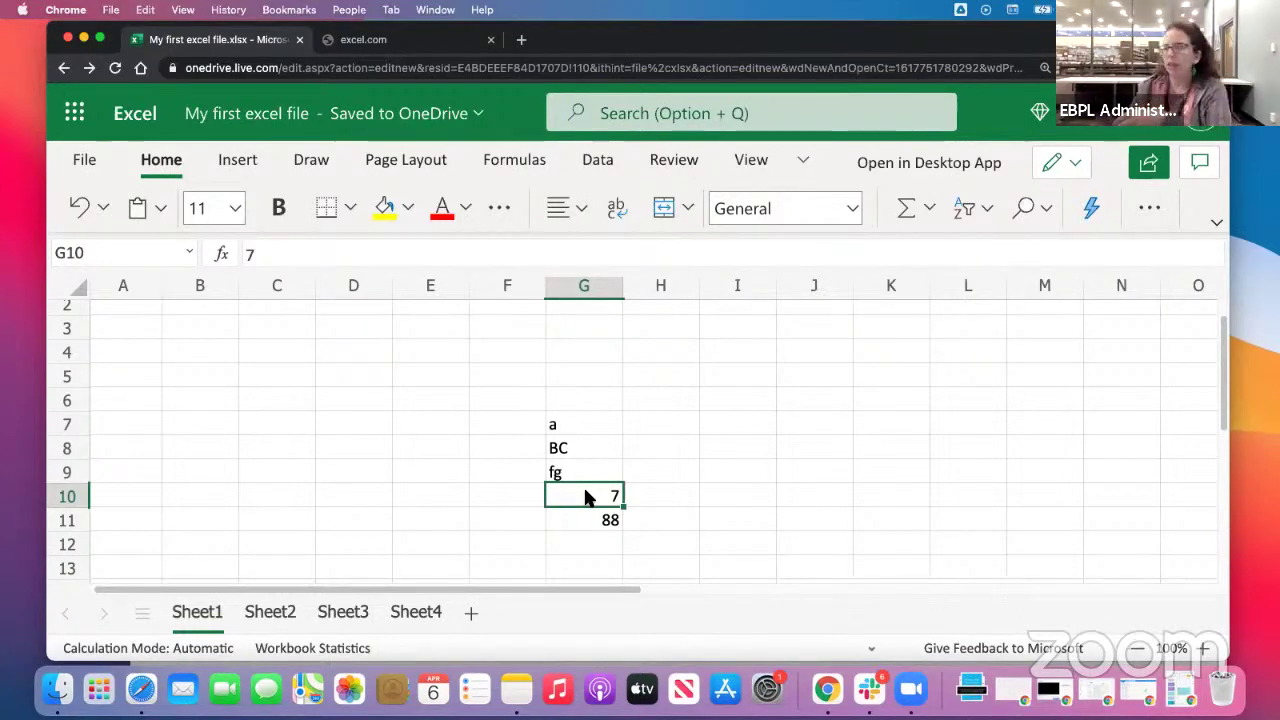
left_click_drag(588, 503, 591, 517)
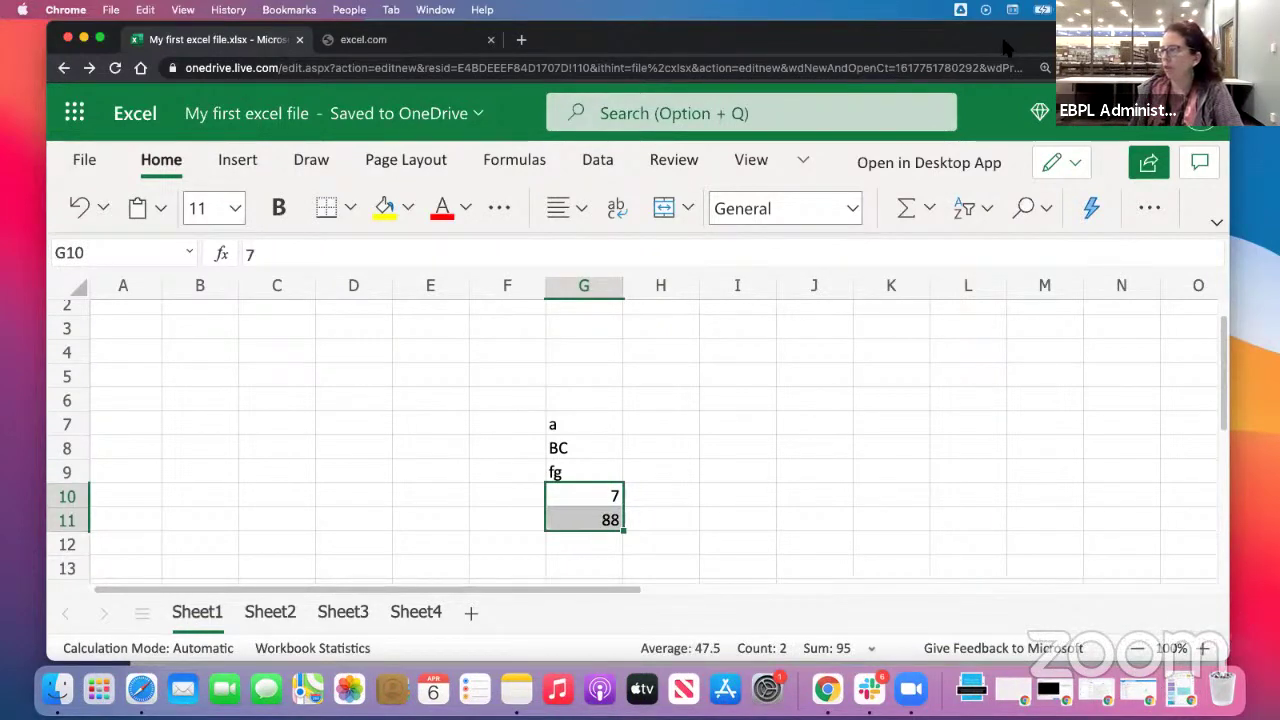
mouse_move(1006, 34)
left_mouse_down()
mouse_move(999, 82)
mouse_move(1004, 34)
left_mouse_up()
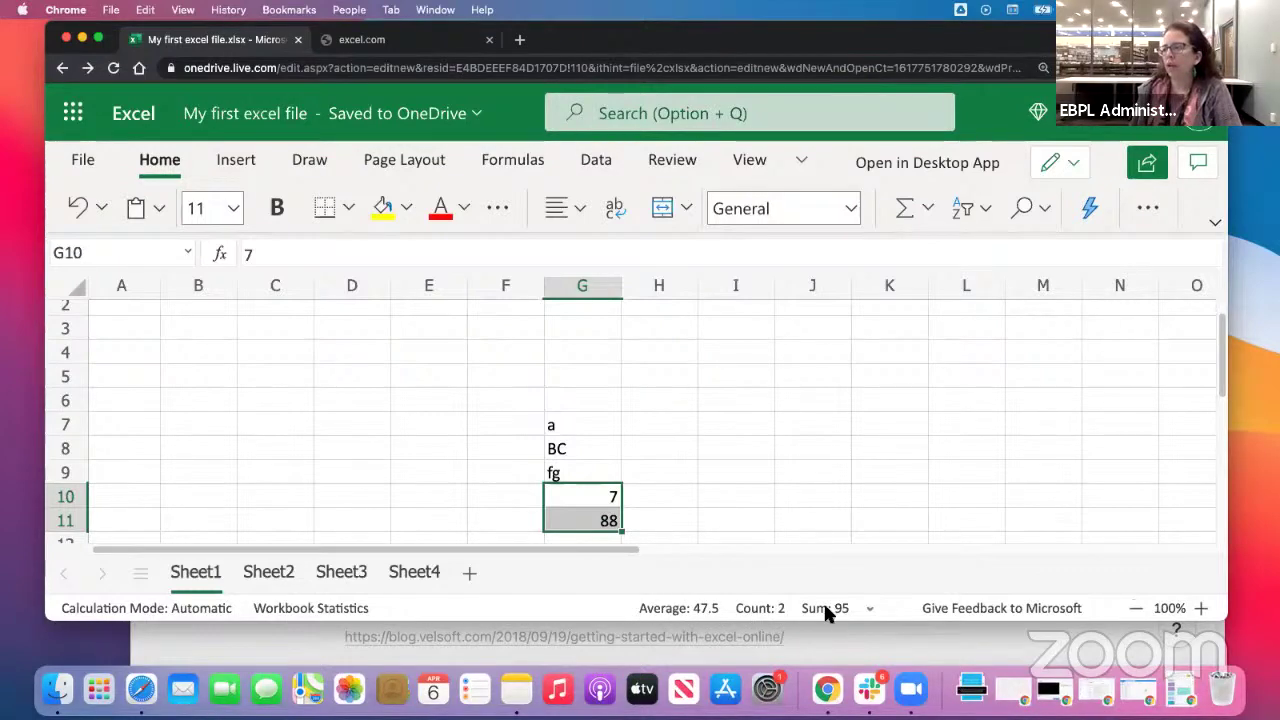
Enter 4 in cell C8 and 5 in cell C9.
left_click(714, 428)
scroll(391, 407, "down", 2)
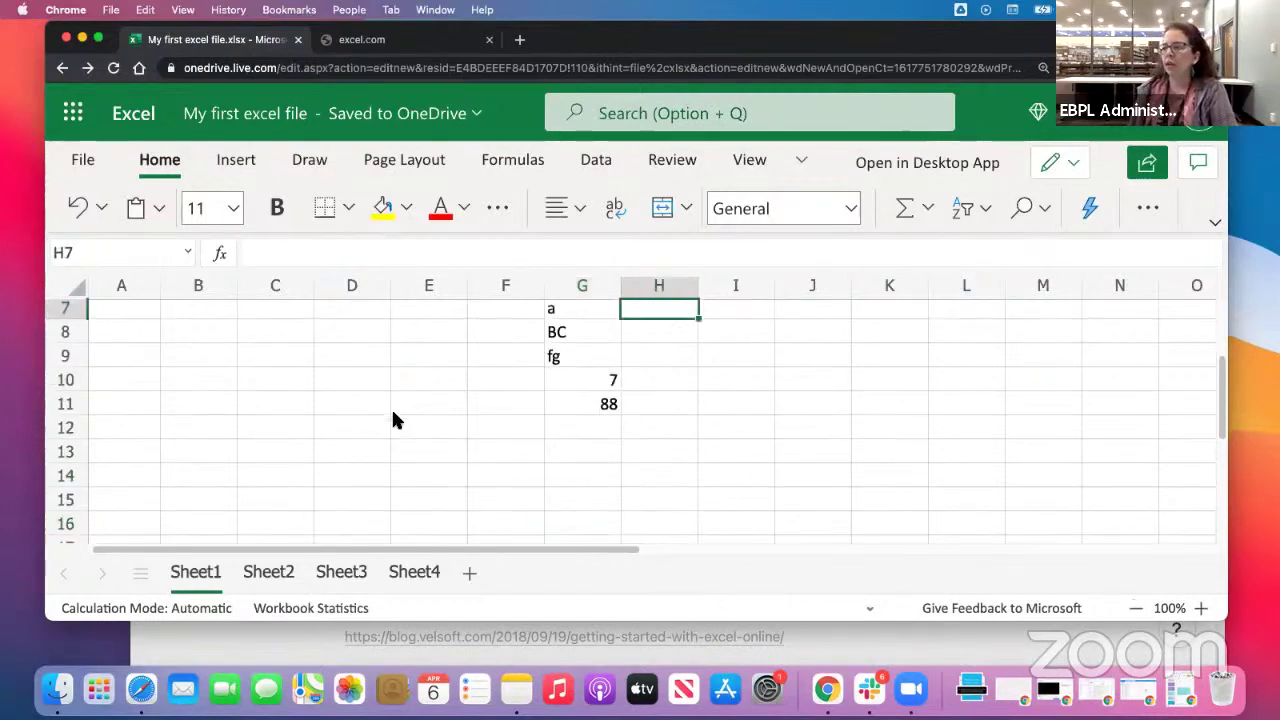
left_click(269, 331)
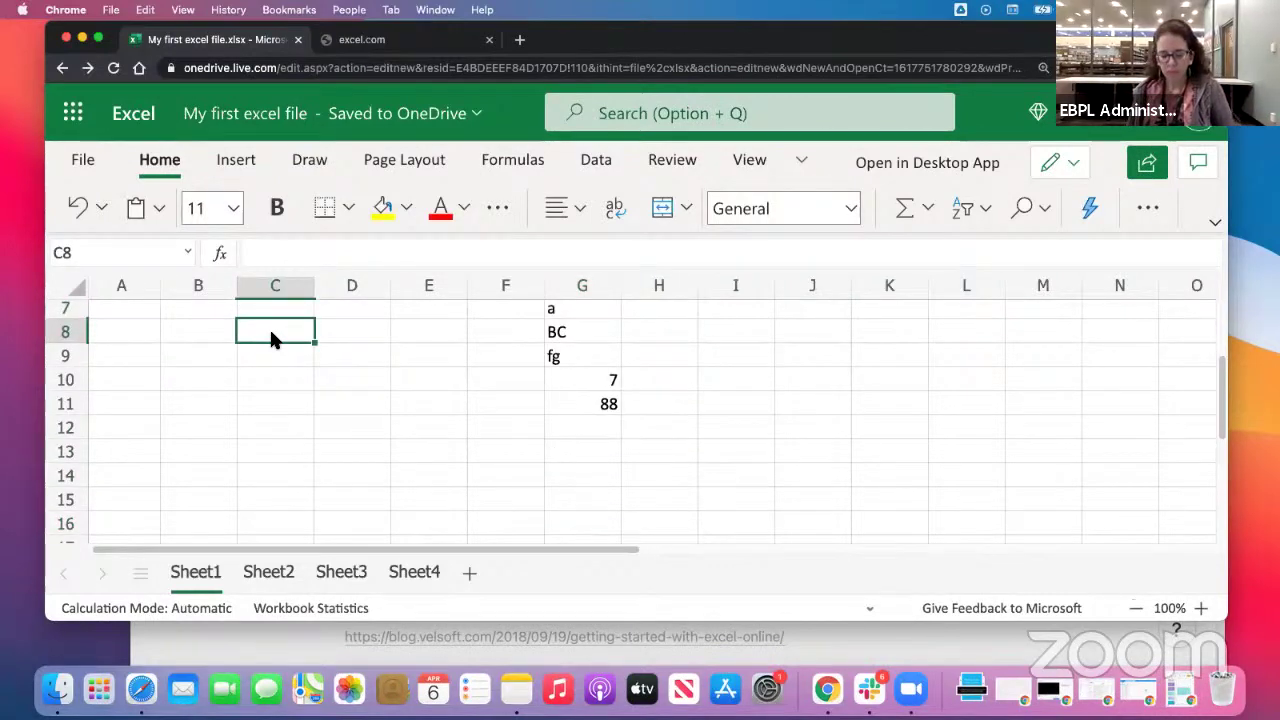
type("4")
key("Return")
type("5")
key("Return")
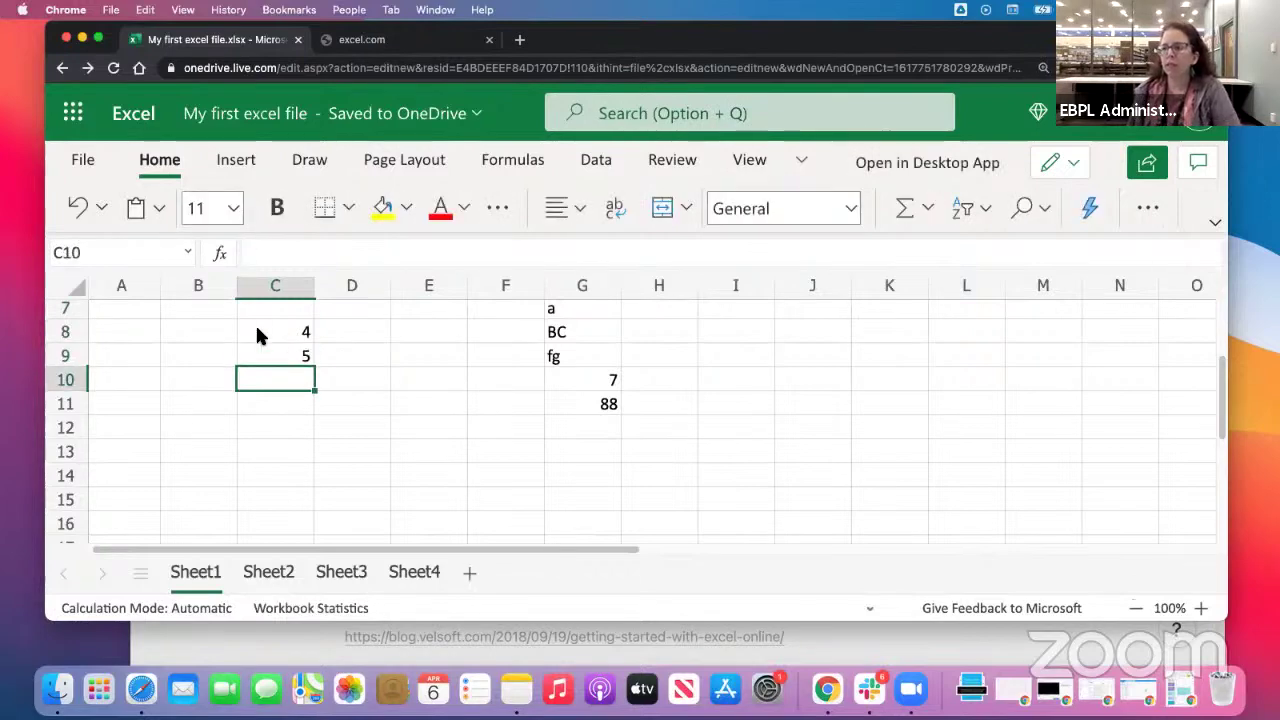
Select C8:C9 to view the summary statistics of the two numbers.
left_click_drag(260, 331, 251, 354)
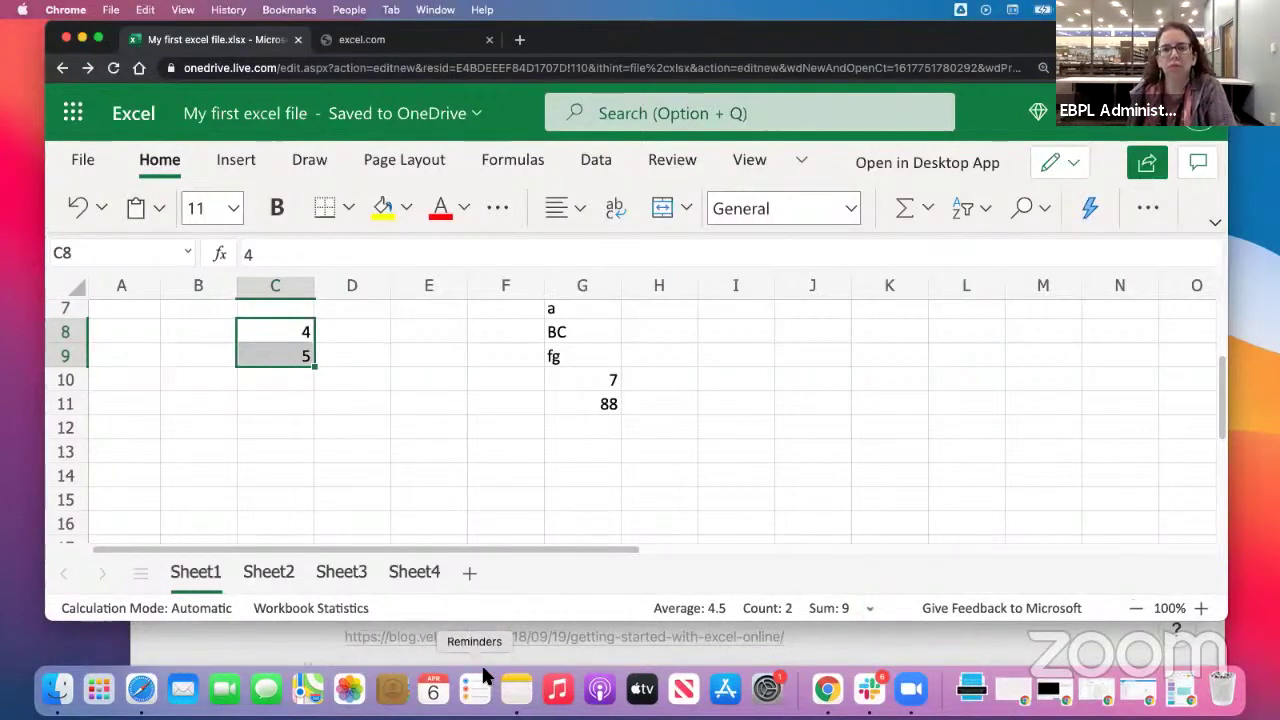
scroll(477, 515, "down", 1)
scroll(477, 515, "up", 5)
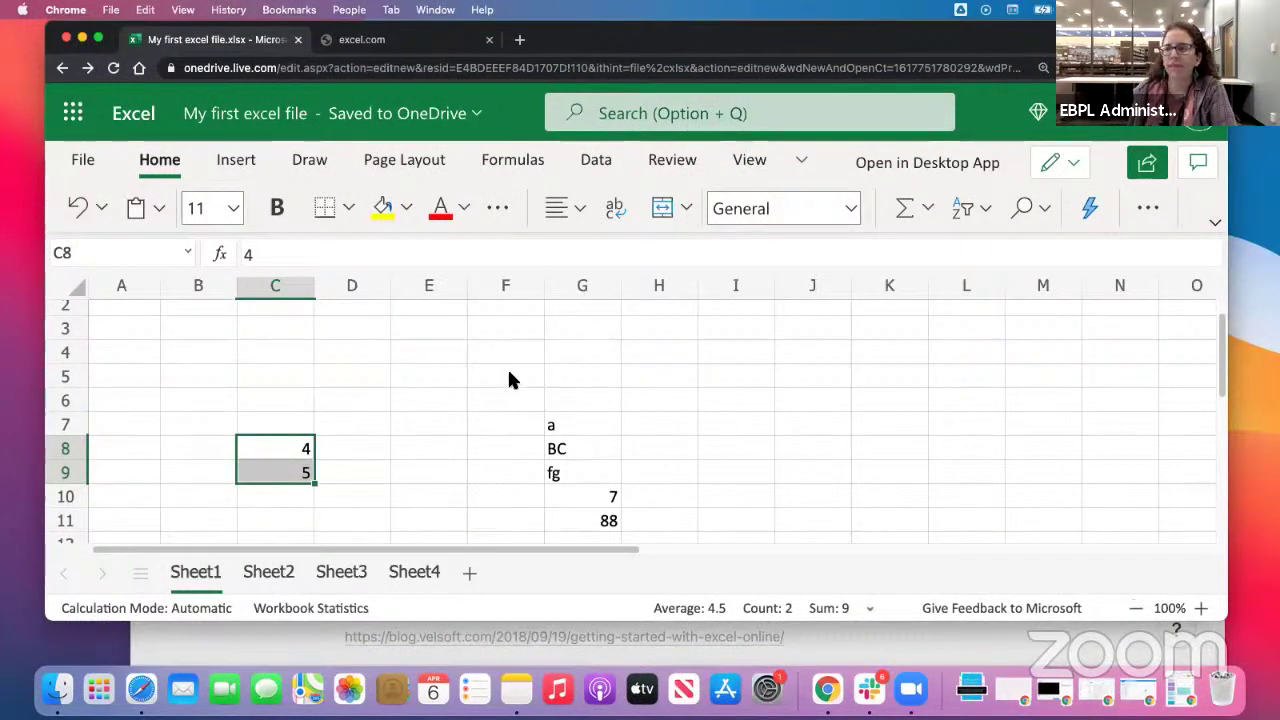
scroll(401, 363, "up", 1)
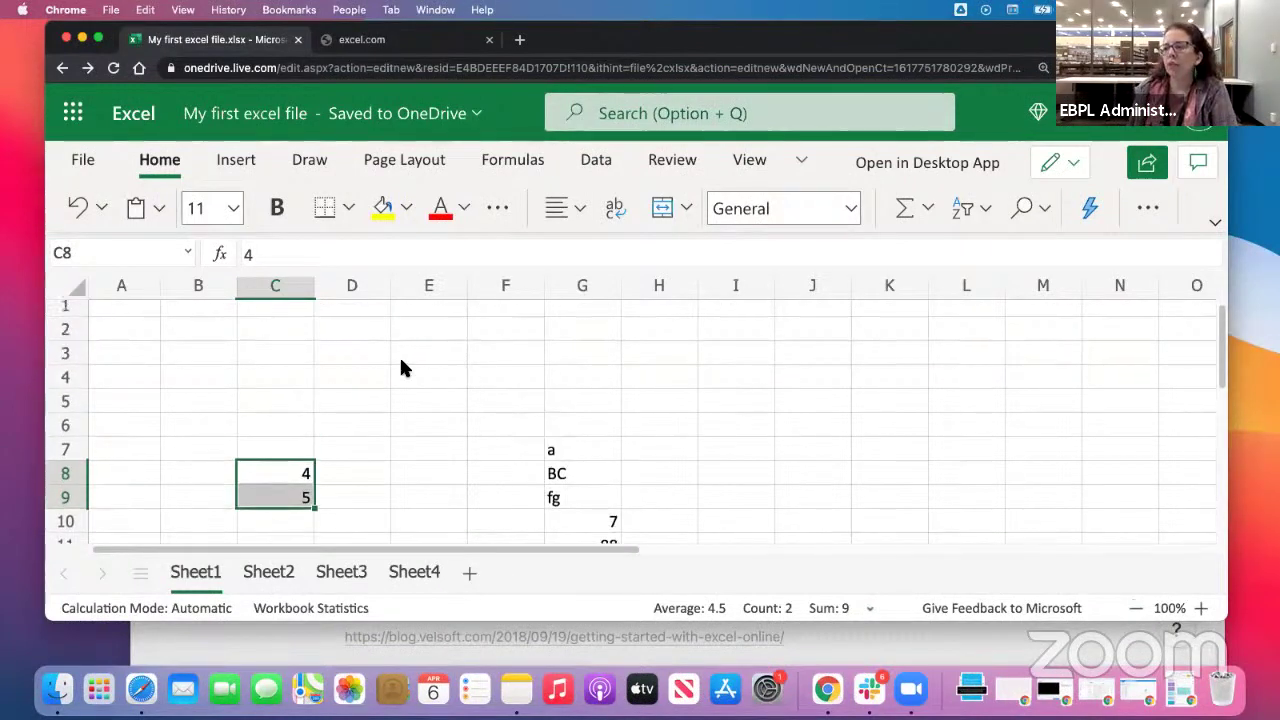
Select the entire worksheet several times, deselecting it in between, and finish with only cell F4 selected.
left_click(67, 289)
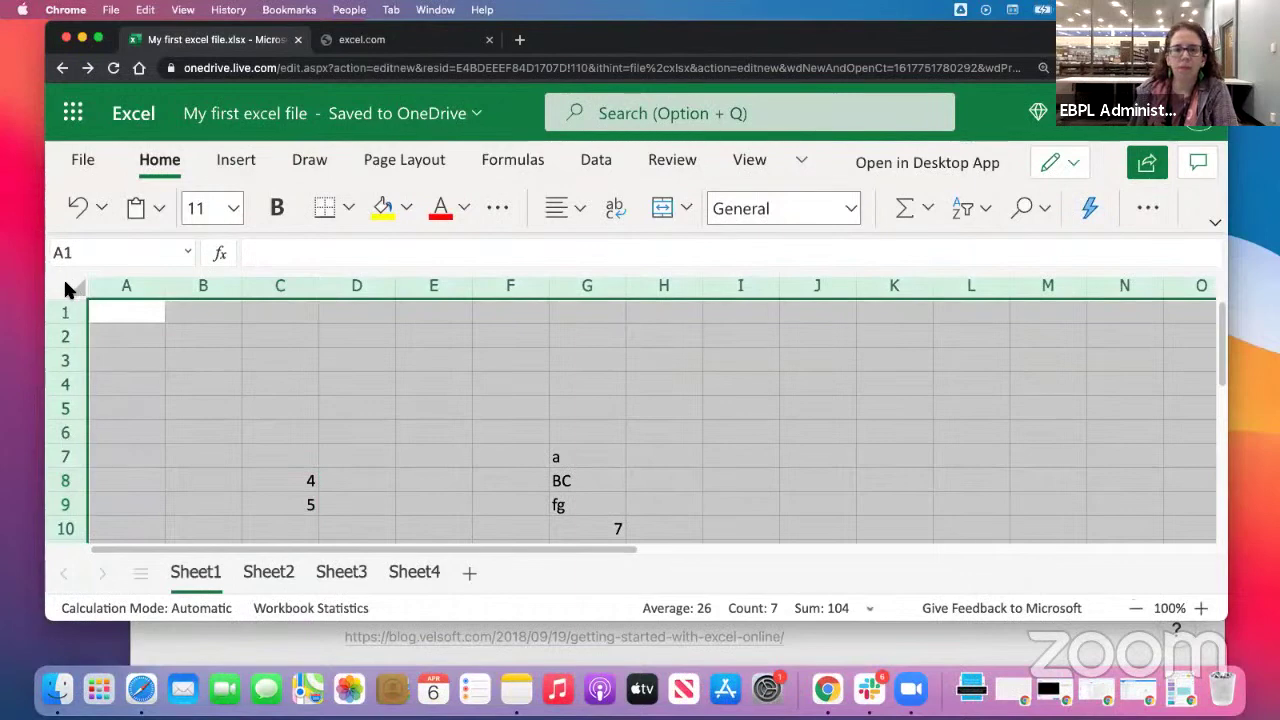
left_click(178, 352)
left_click(66, 280)
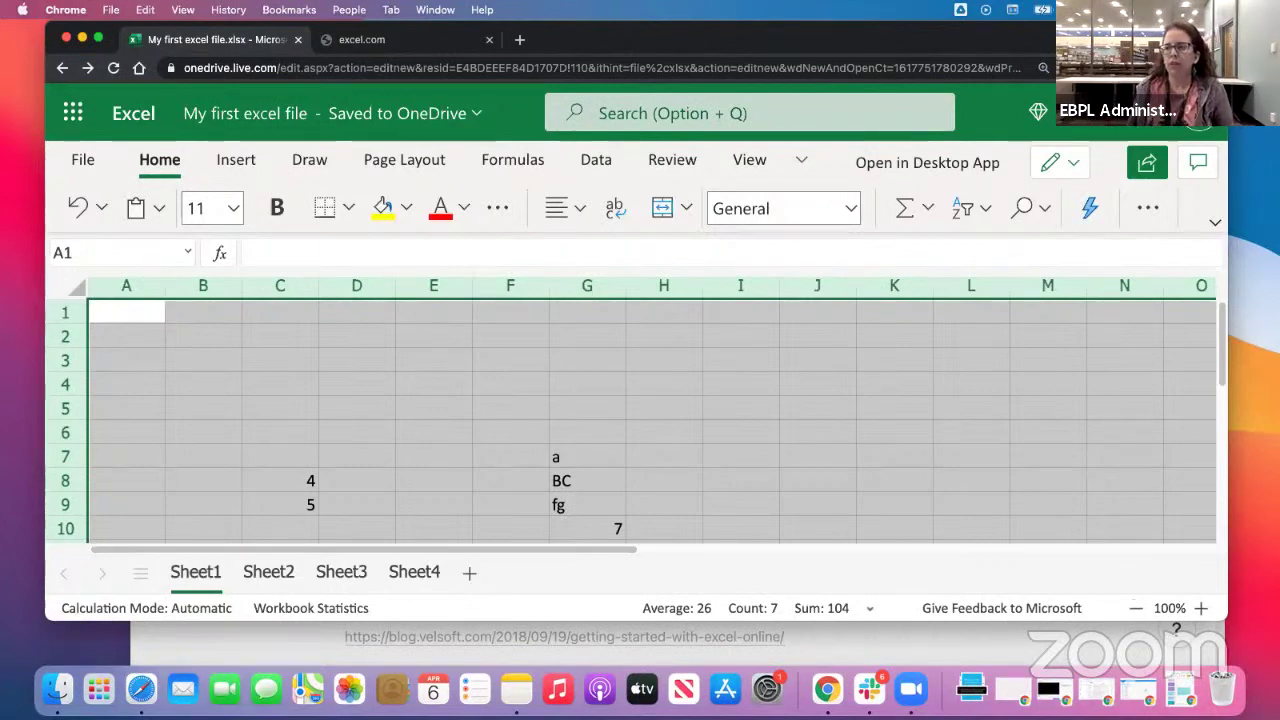
left_click(317, 366)
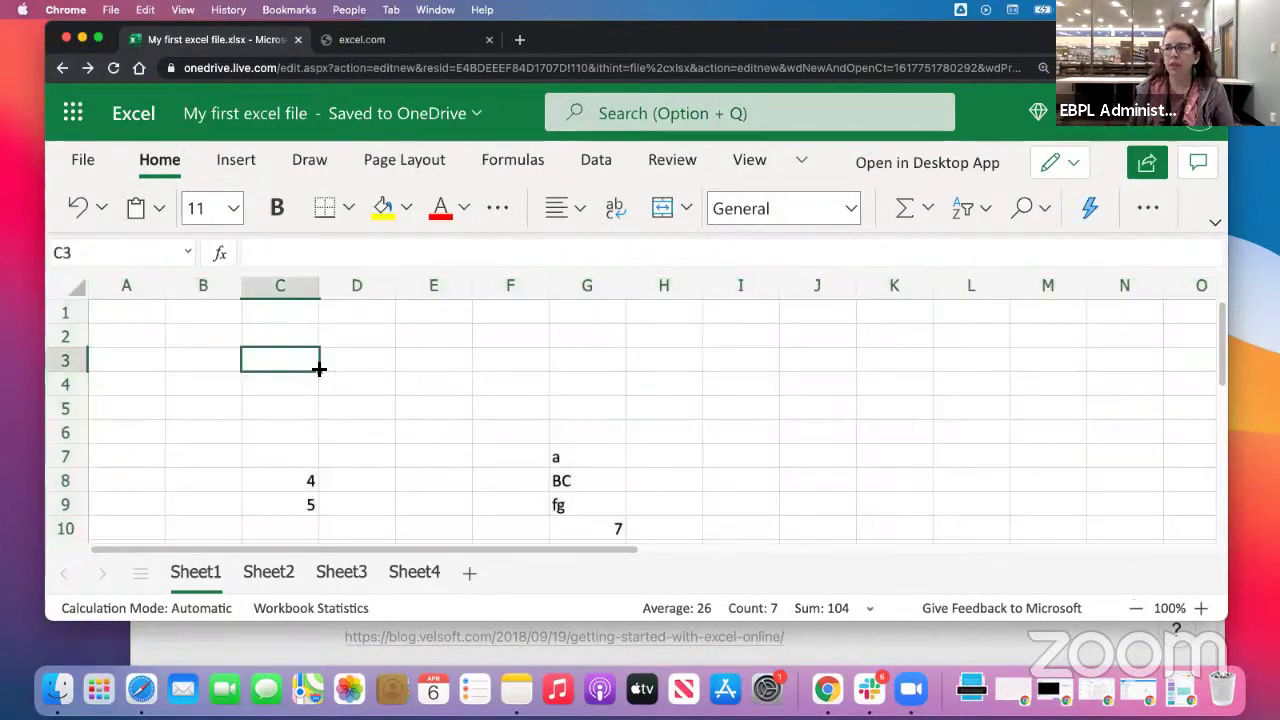
left_click(77, 289)
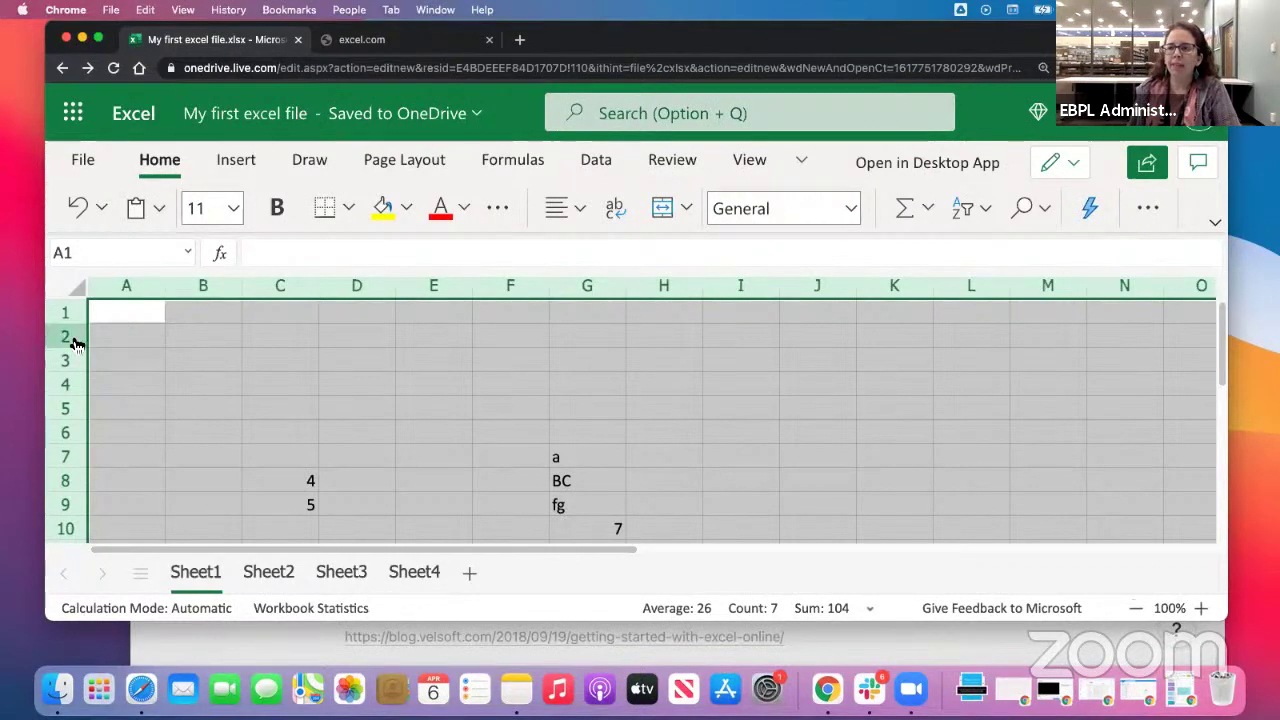
left_click(571, 368)
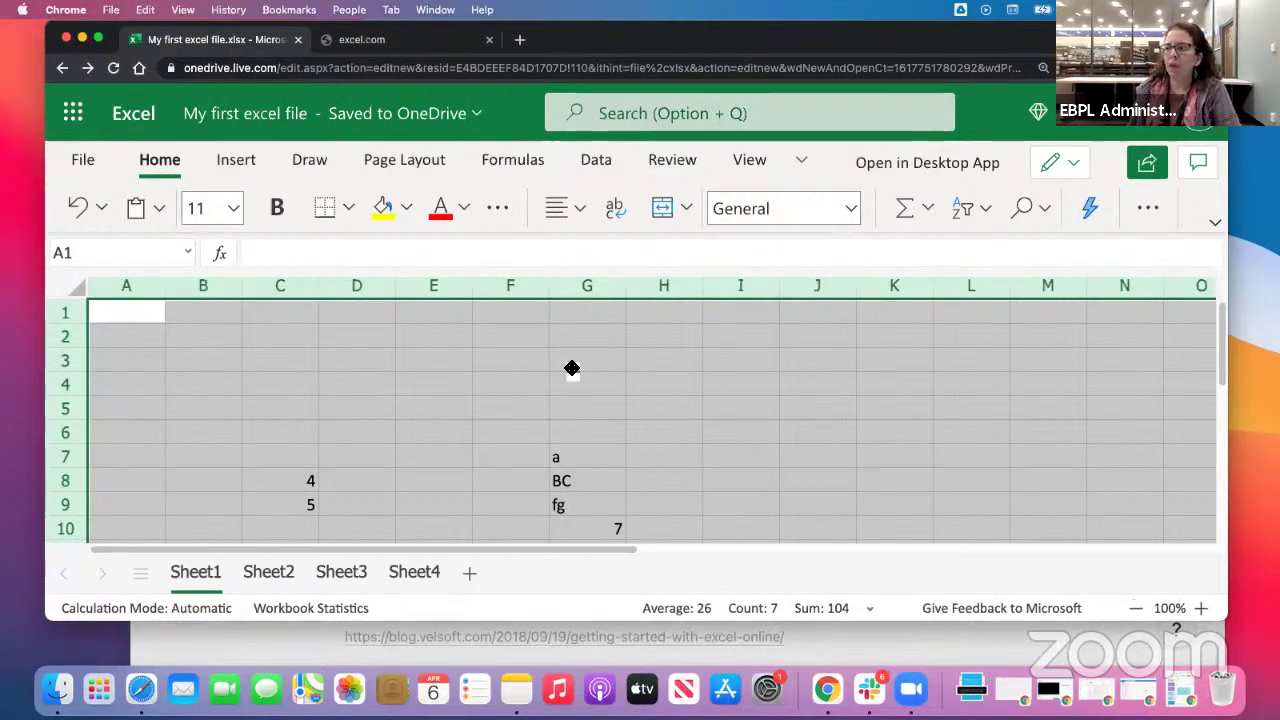
left_click(72, 286)
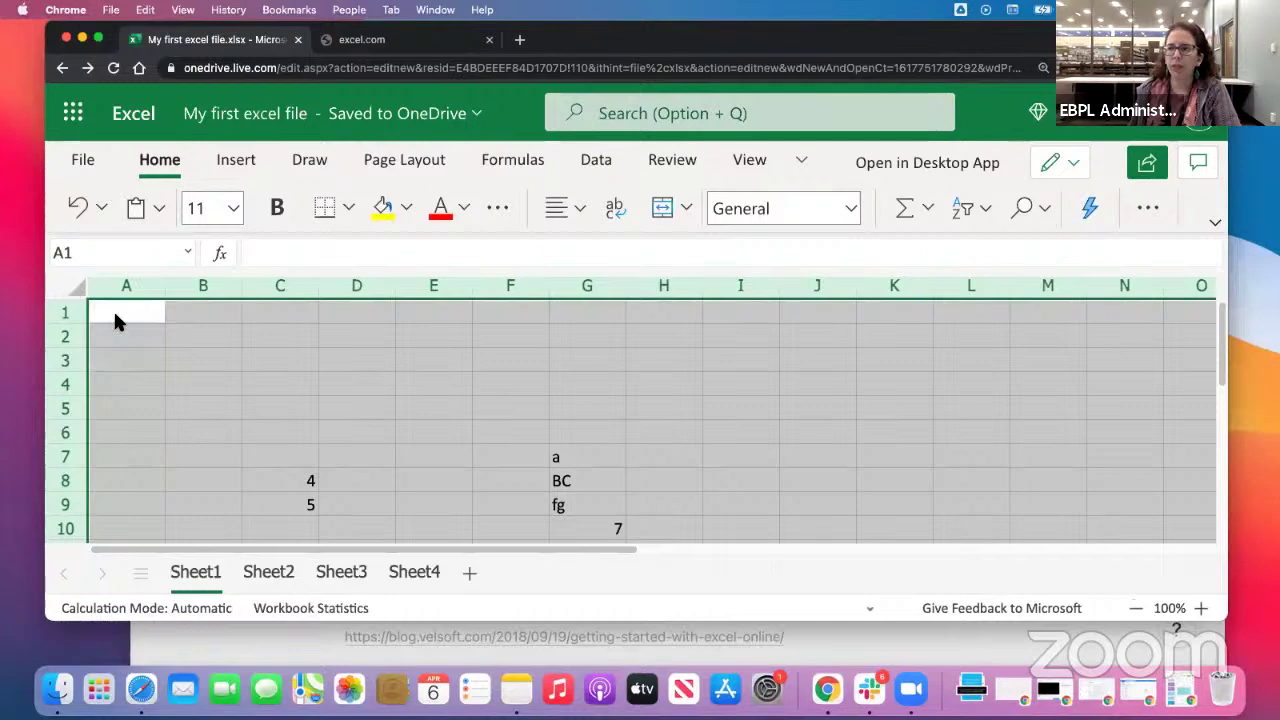
left_click(527, 395)
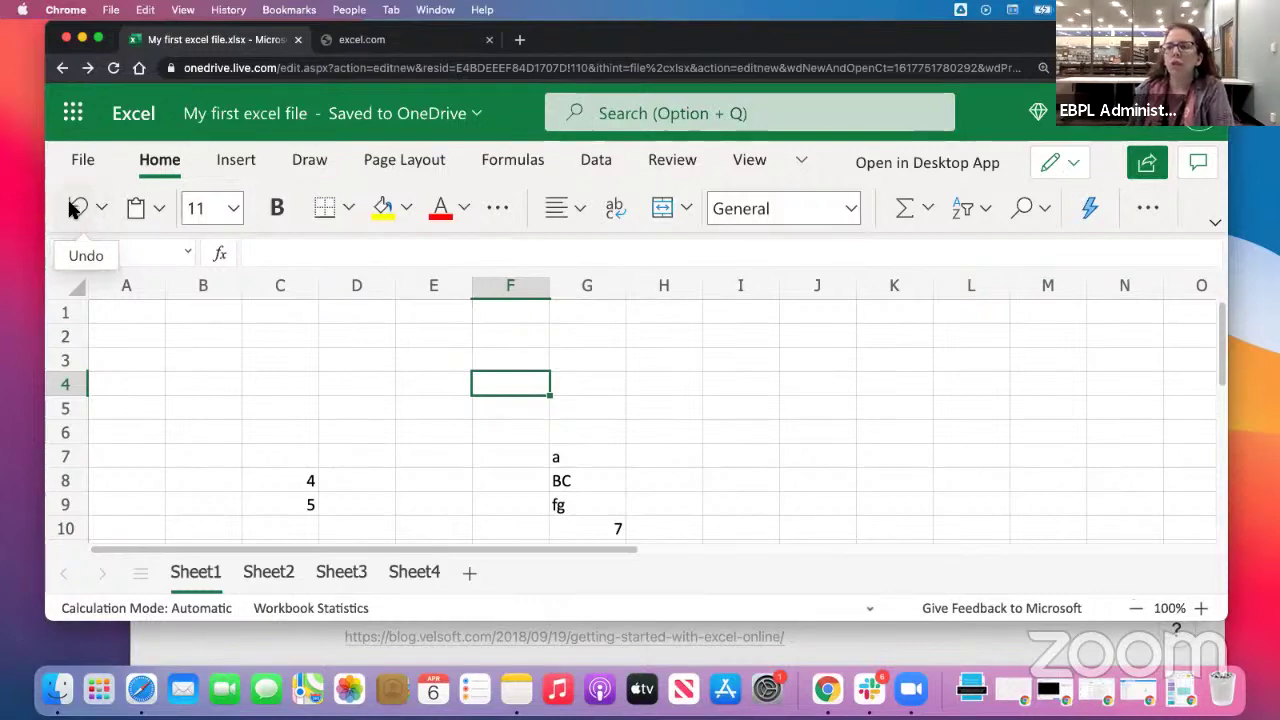
Enter AAAA in cell C5 and undo that entry.
left_click(301, 412)
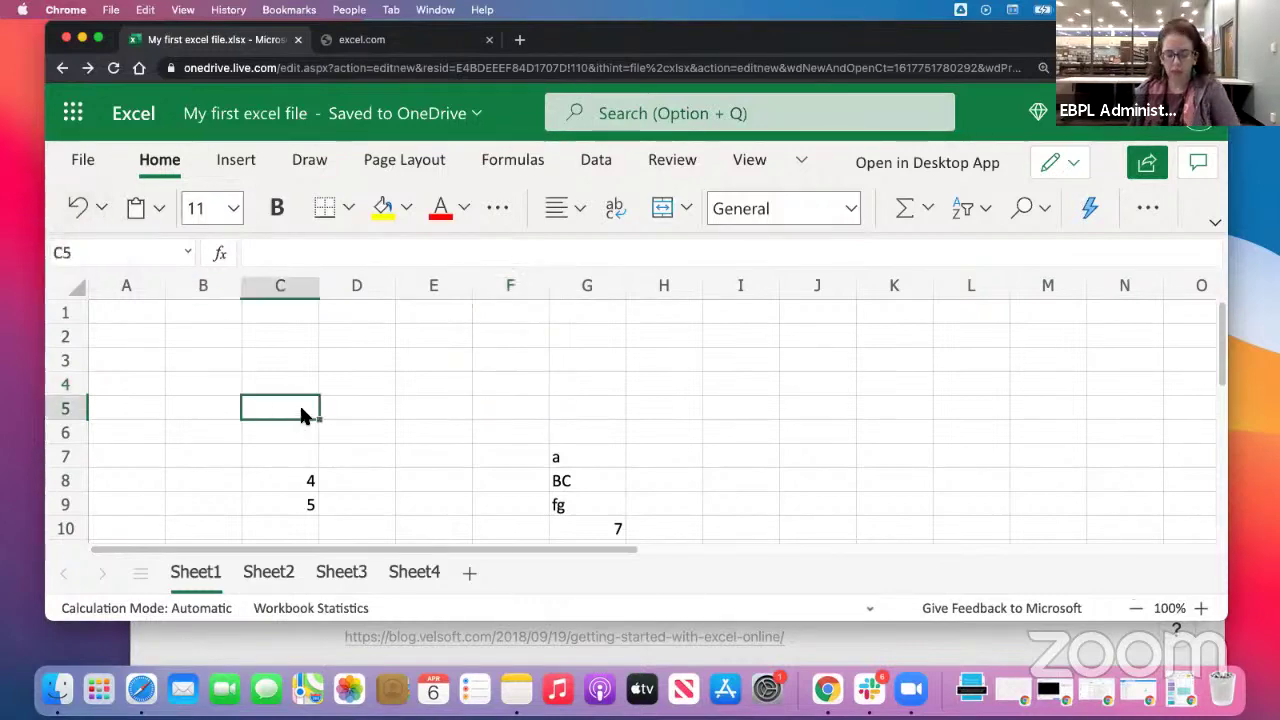
type("AAAA")
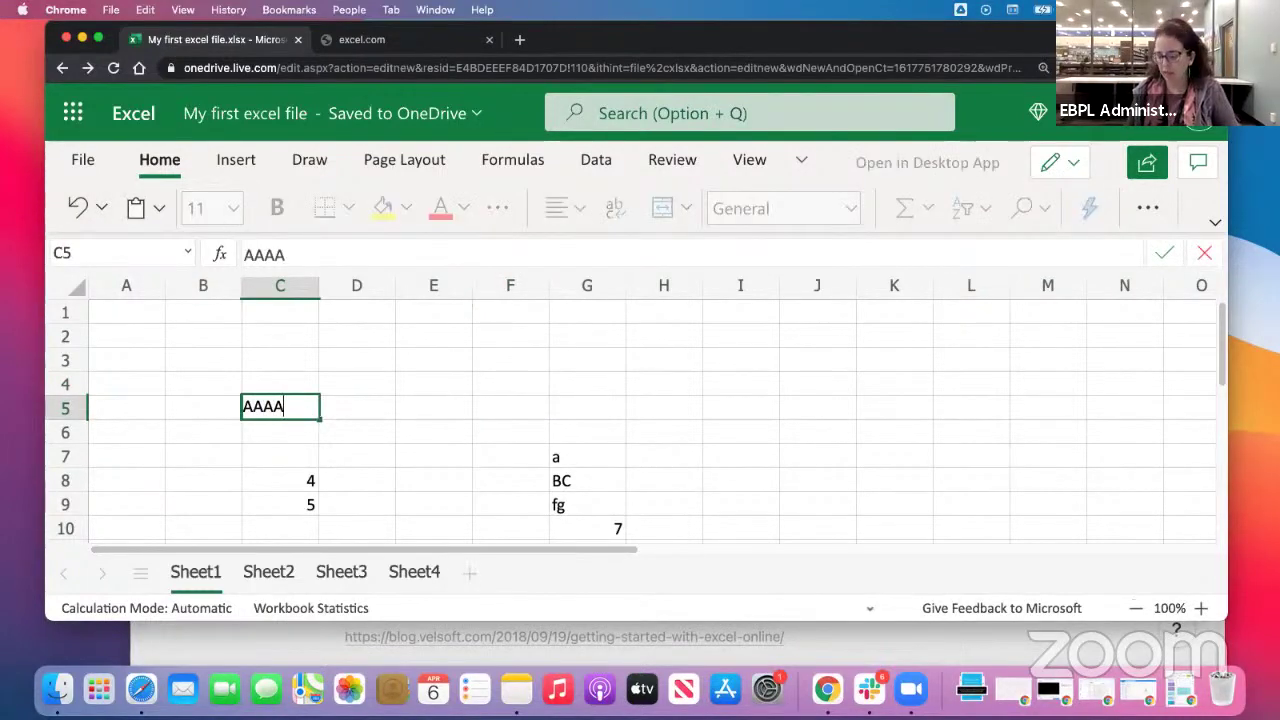
key("Return")
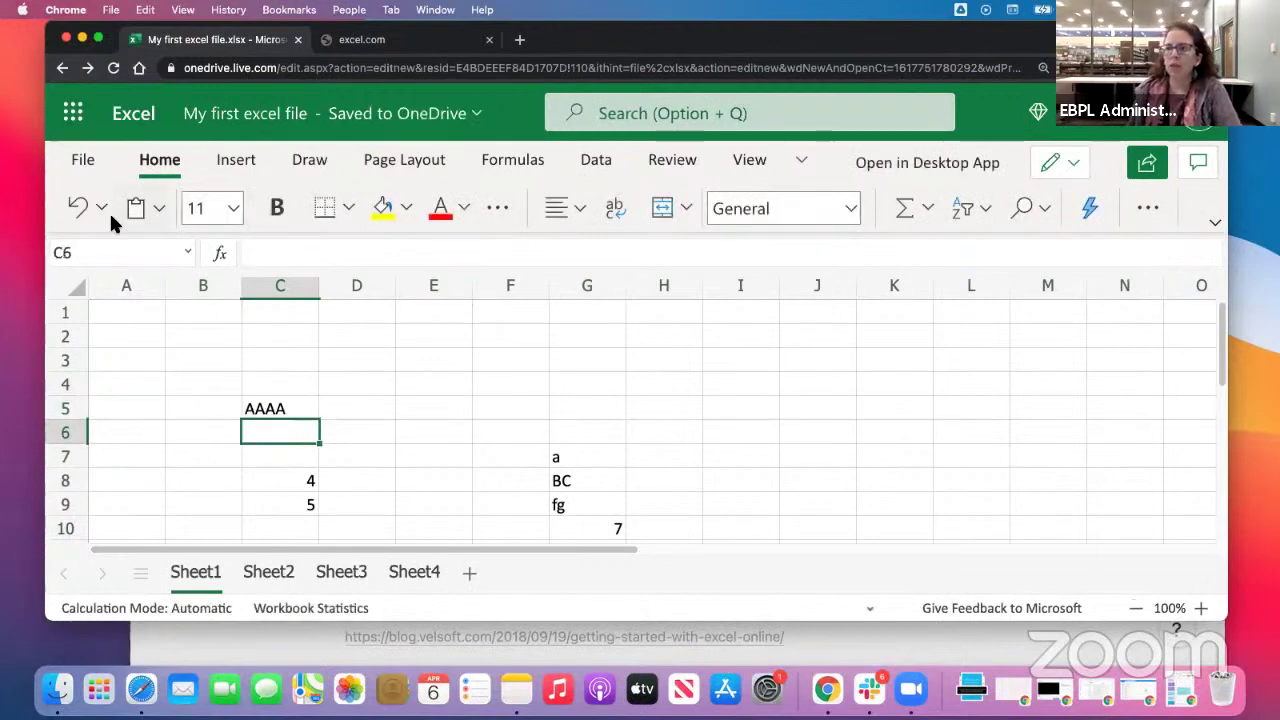
left_click(78, 208)
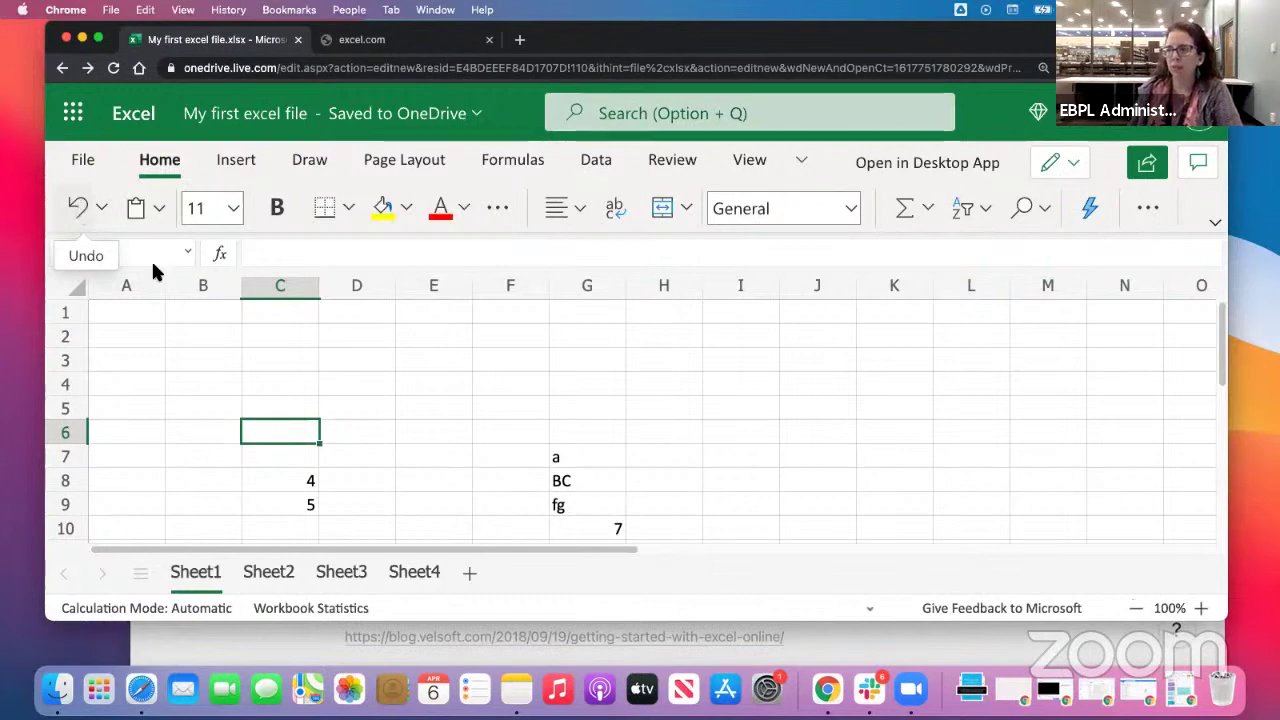
left_click(492, 440)
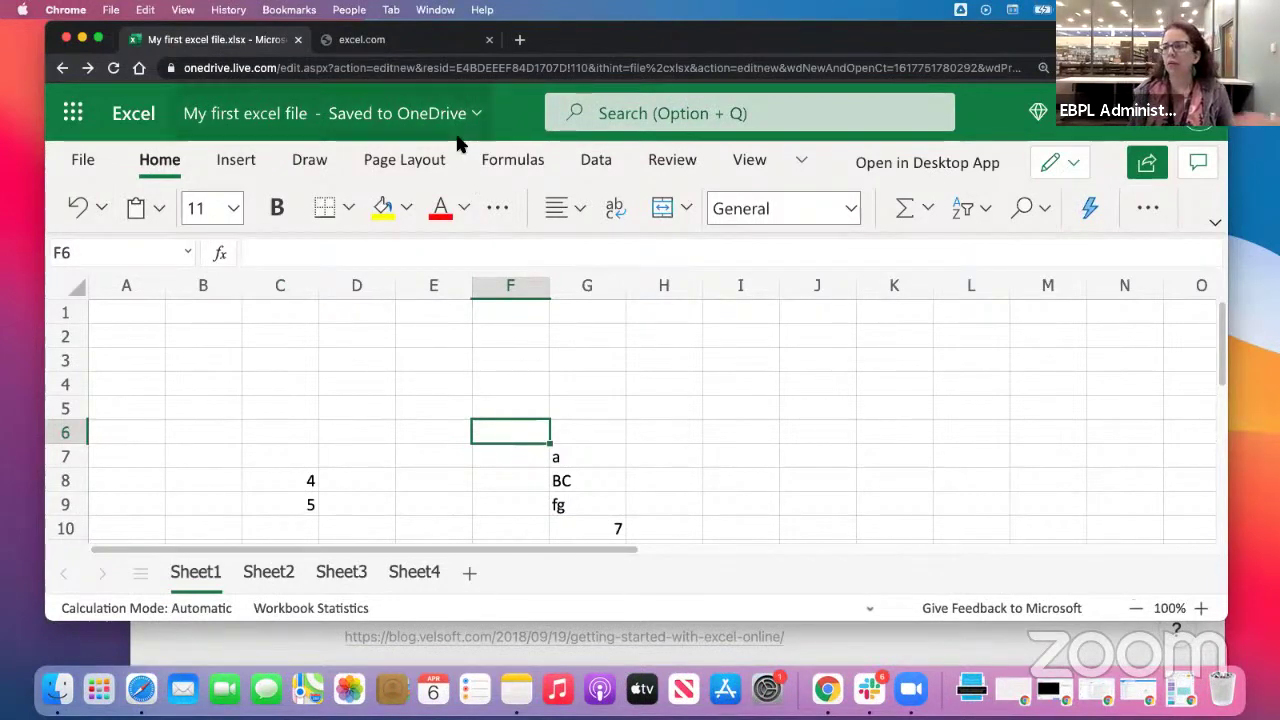
Compare the simplified ribbon with the full one, and leave the full ribbon expanded.
left_click(1215, 228)
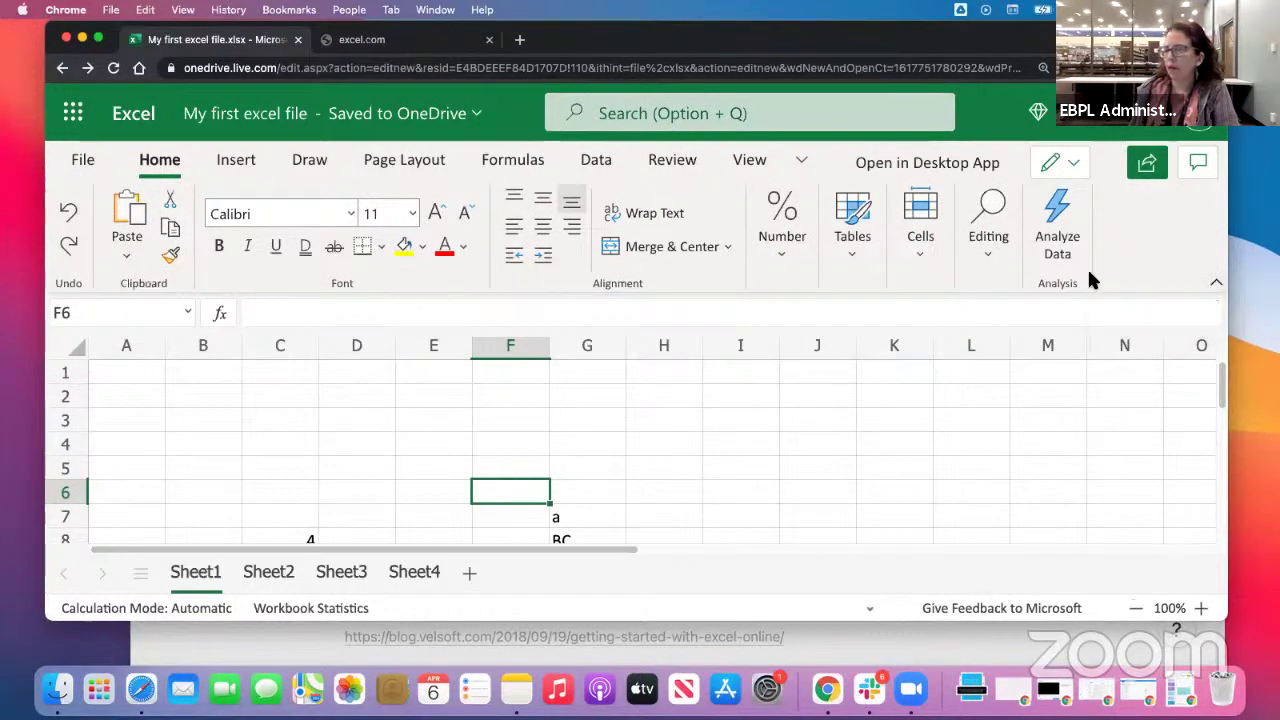
left_click(1214, 285)
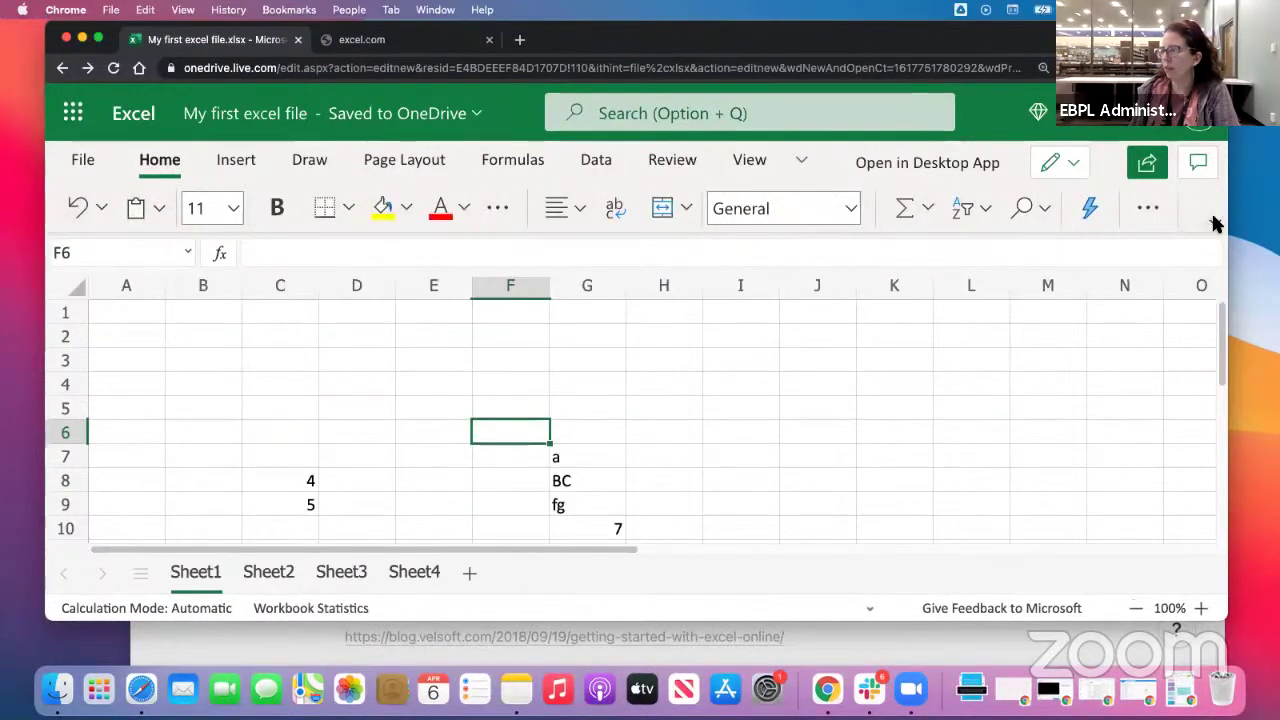
left_click(1214, 228)
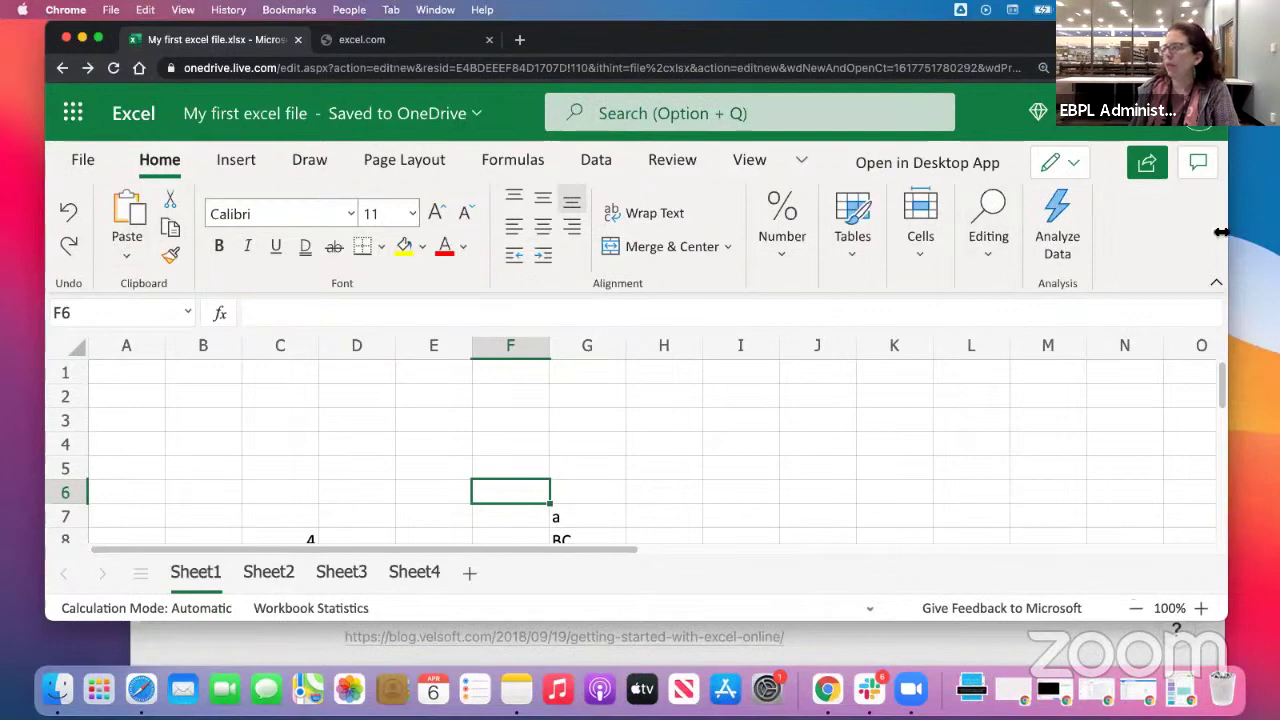
Reduce the browser's page zoom to 125% so that more of the ribbon fits on screen.
left_click(1213, 67)
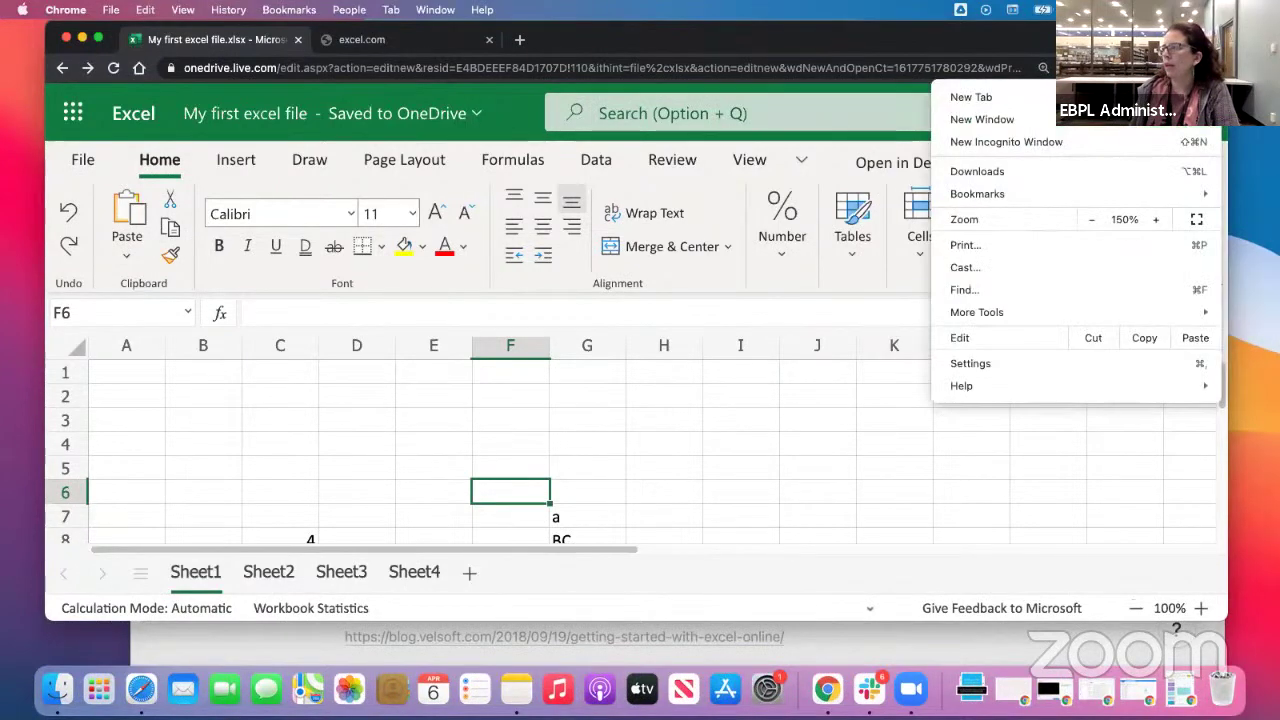
left_click(1089, 217)
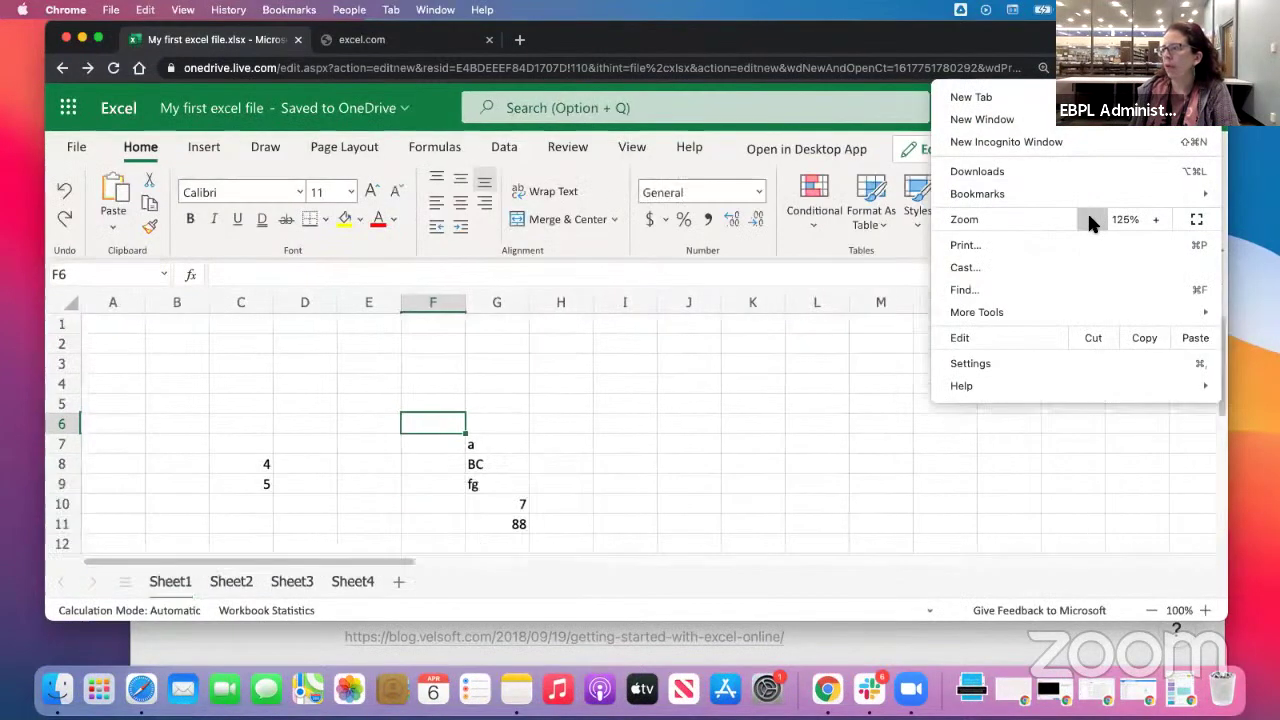
left_click(657, 377)
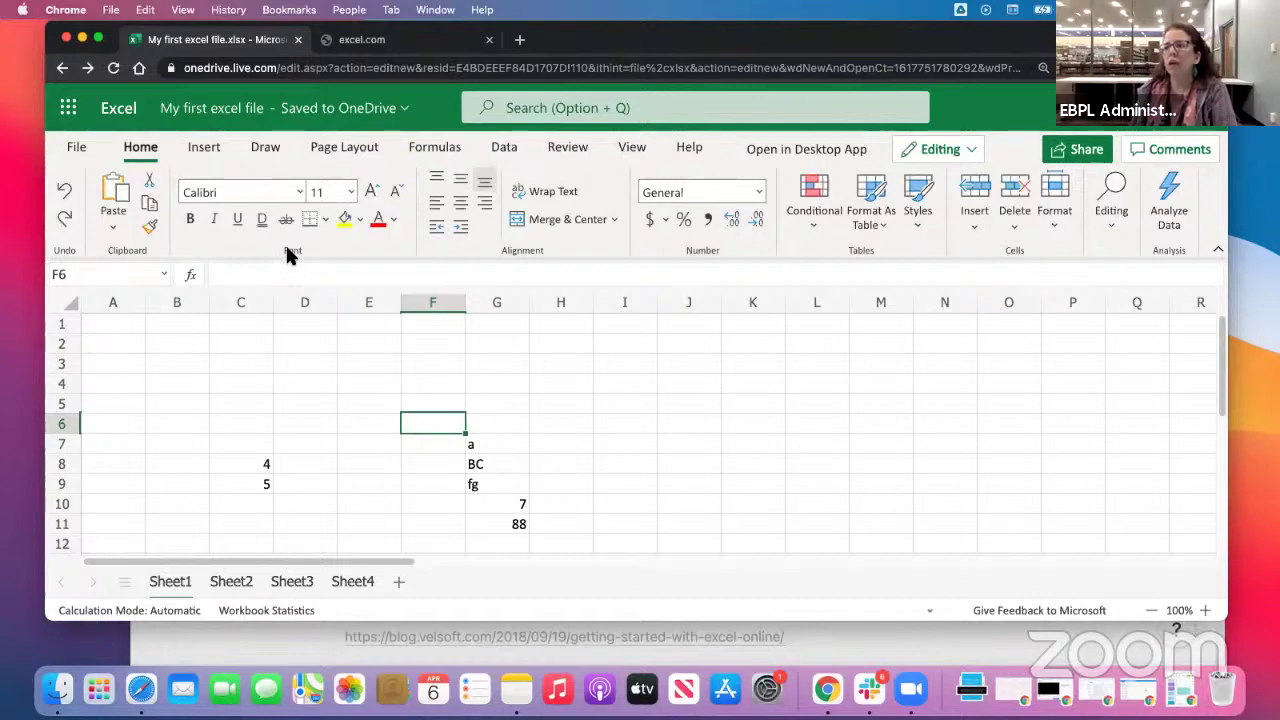
Color the letter in cell G7 red and fill cell C8 with yellow.
left_click(497, 444)
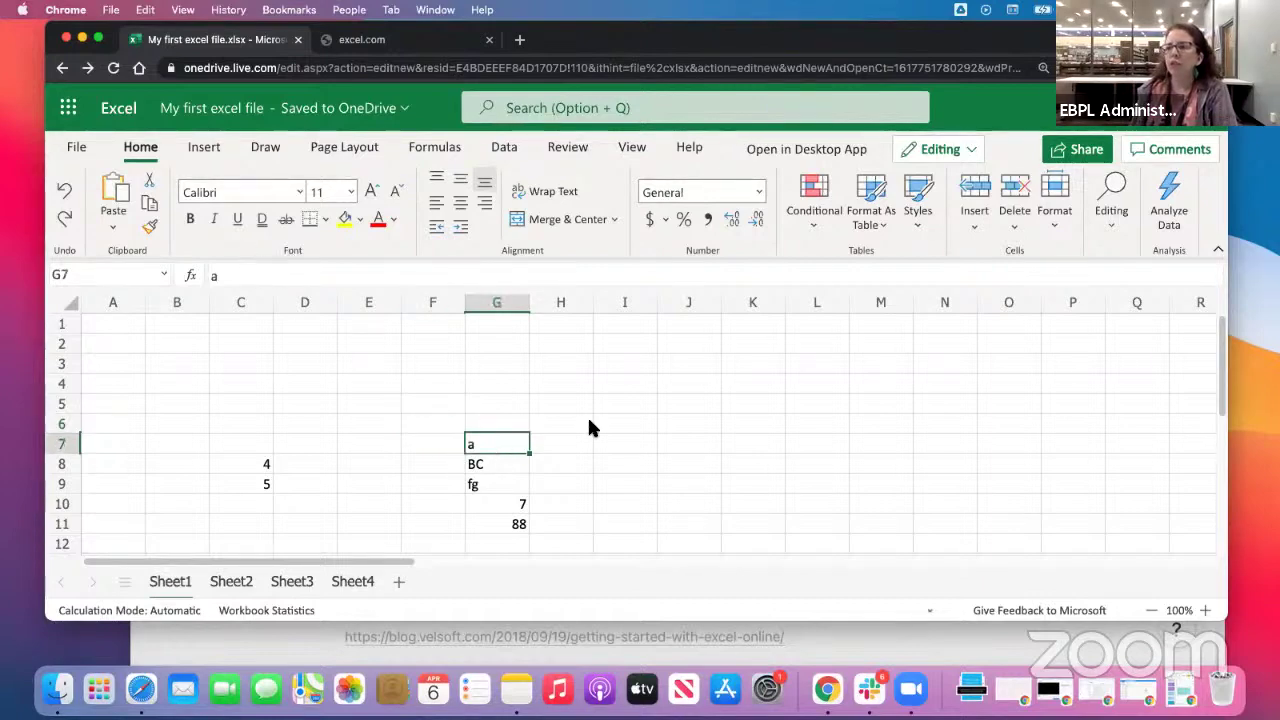
left_click(378, 219)
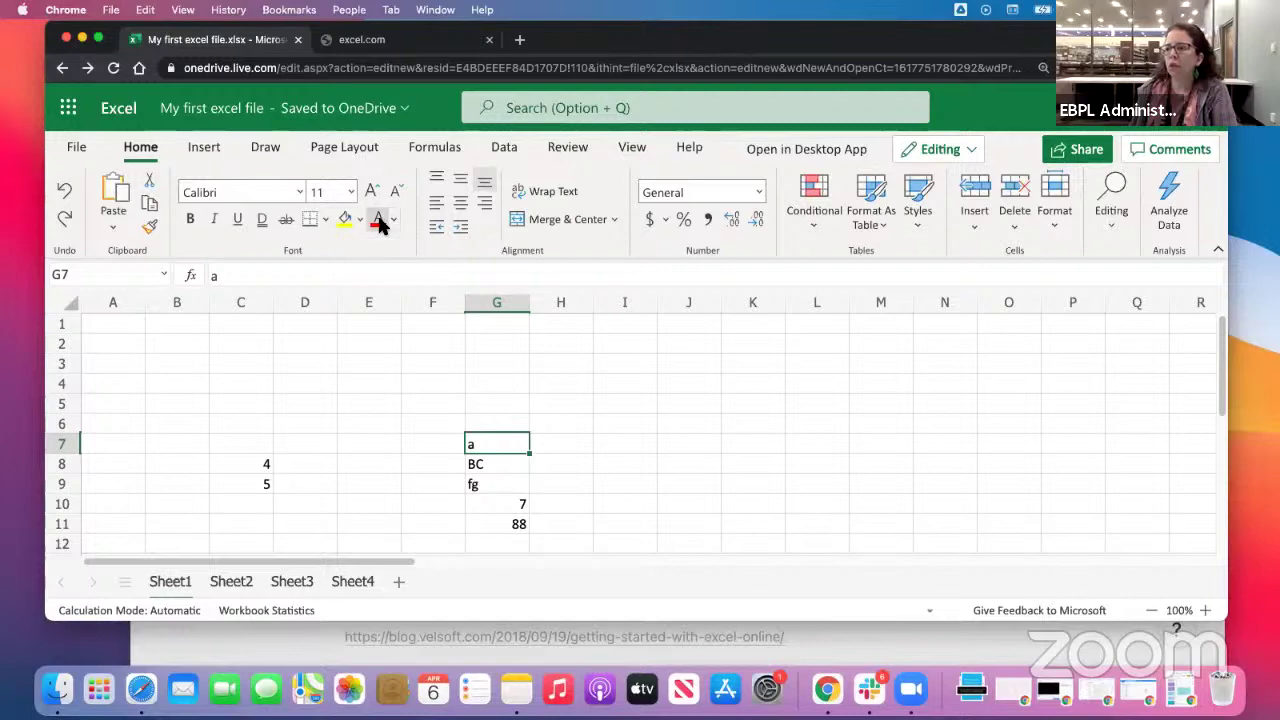
left_click(629, 405)
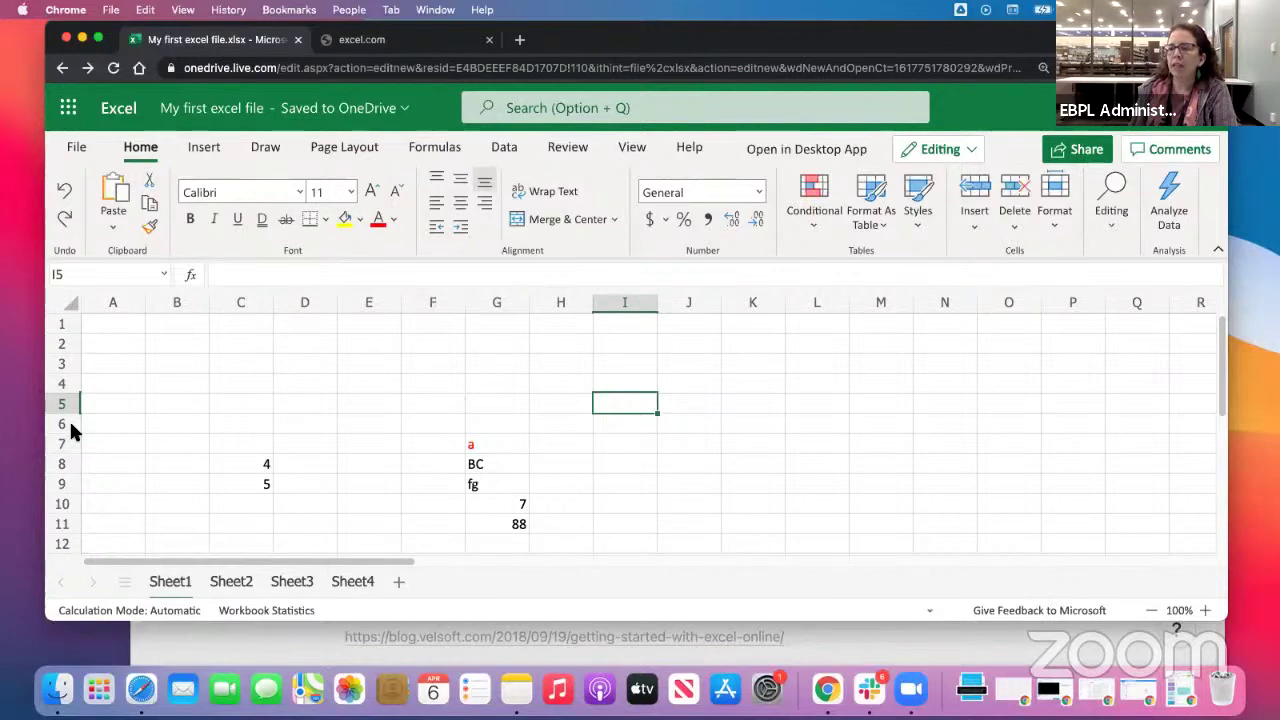
left_click(232, 466)
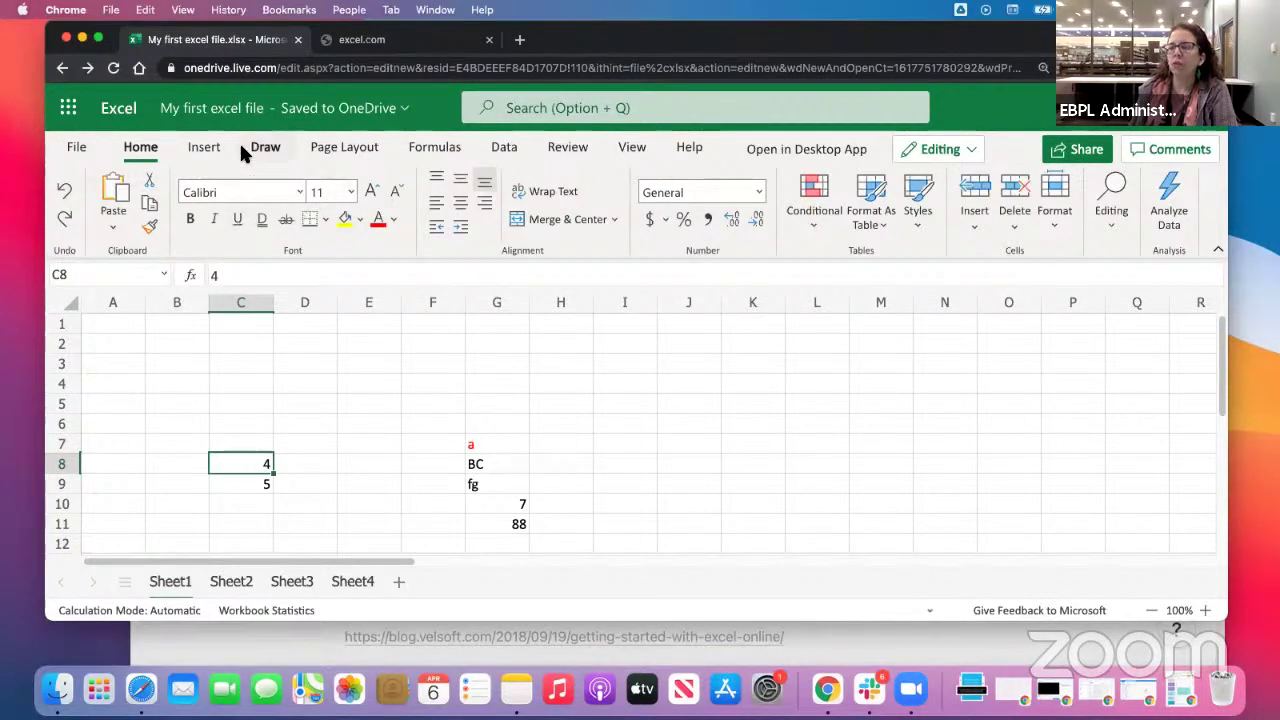
left_click(343, 220)
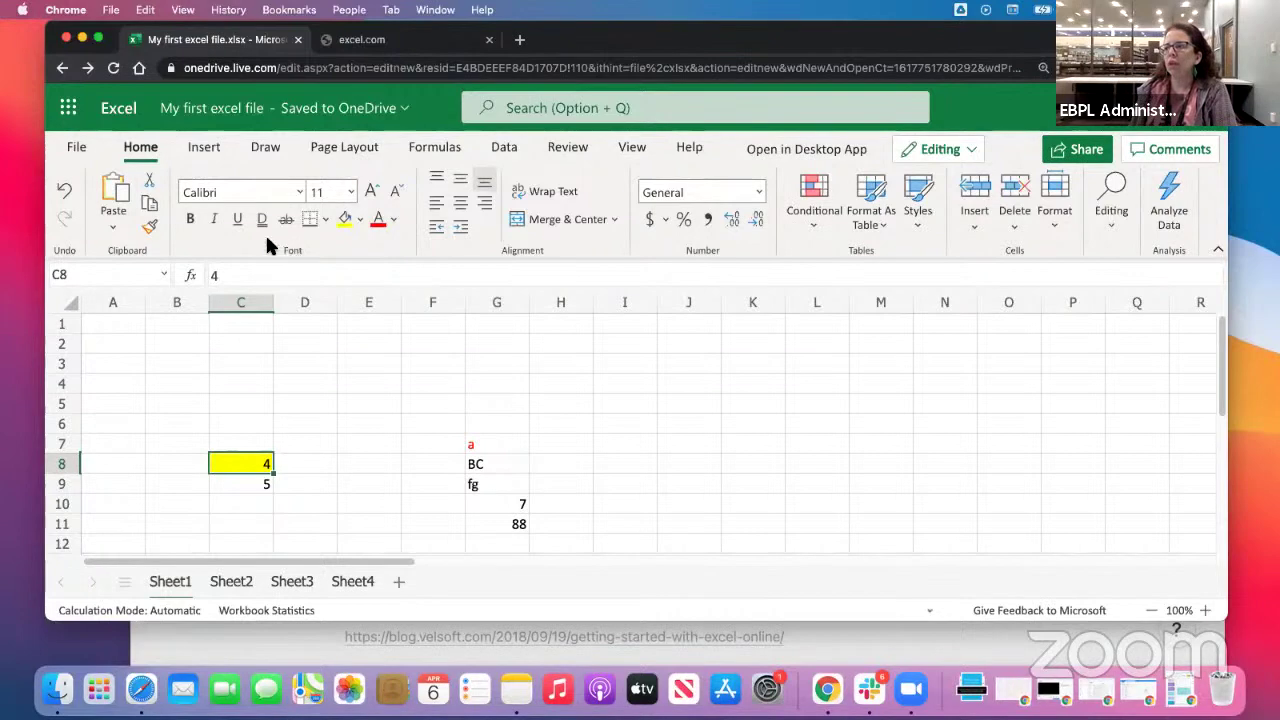
Look through the ribbon's command sets from Insert to Review, and return to the Home commands.
left_click(205, 148)
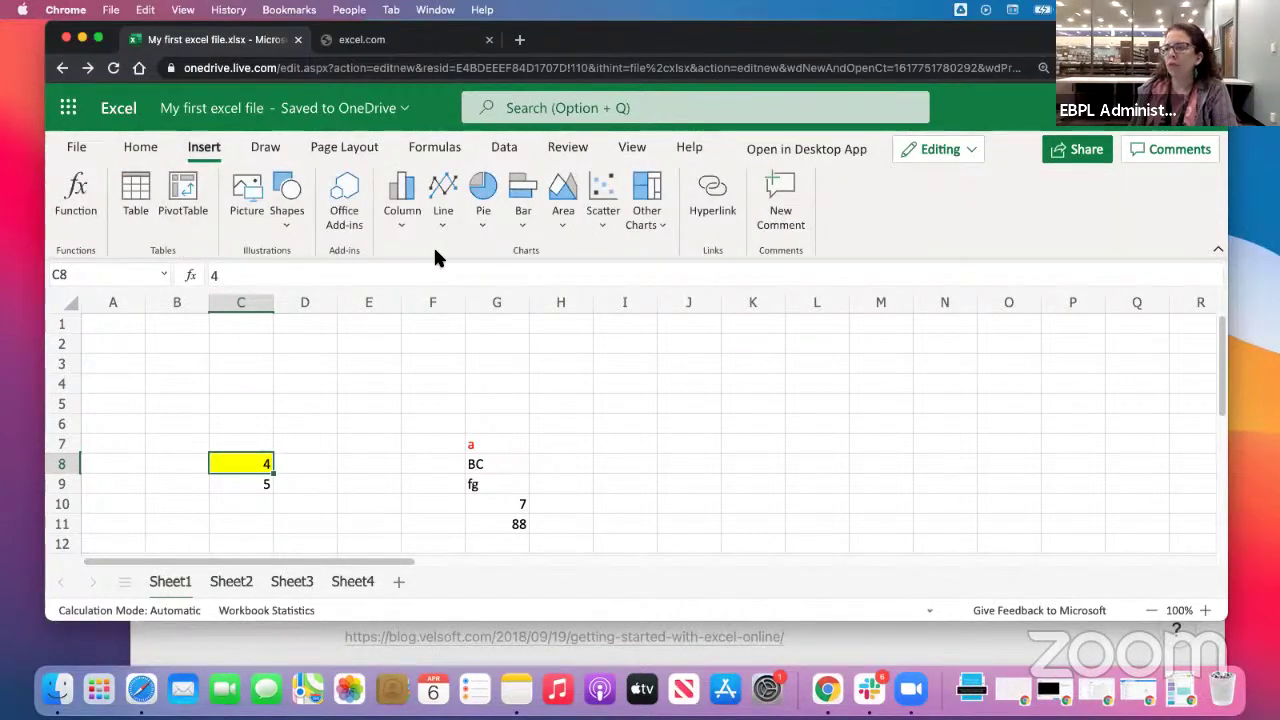
left_click(265, 147)
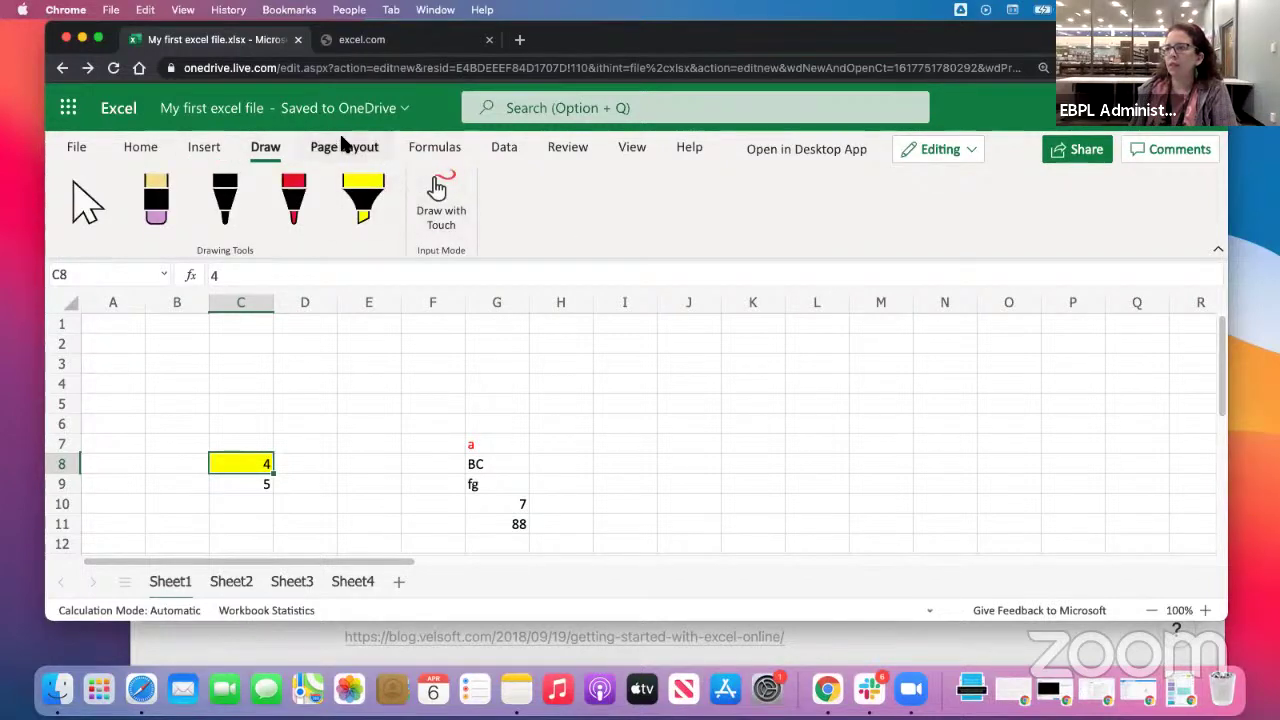
left_click(343, 146)
left_click(445, 147)
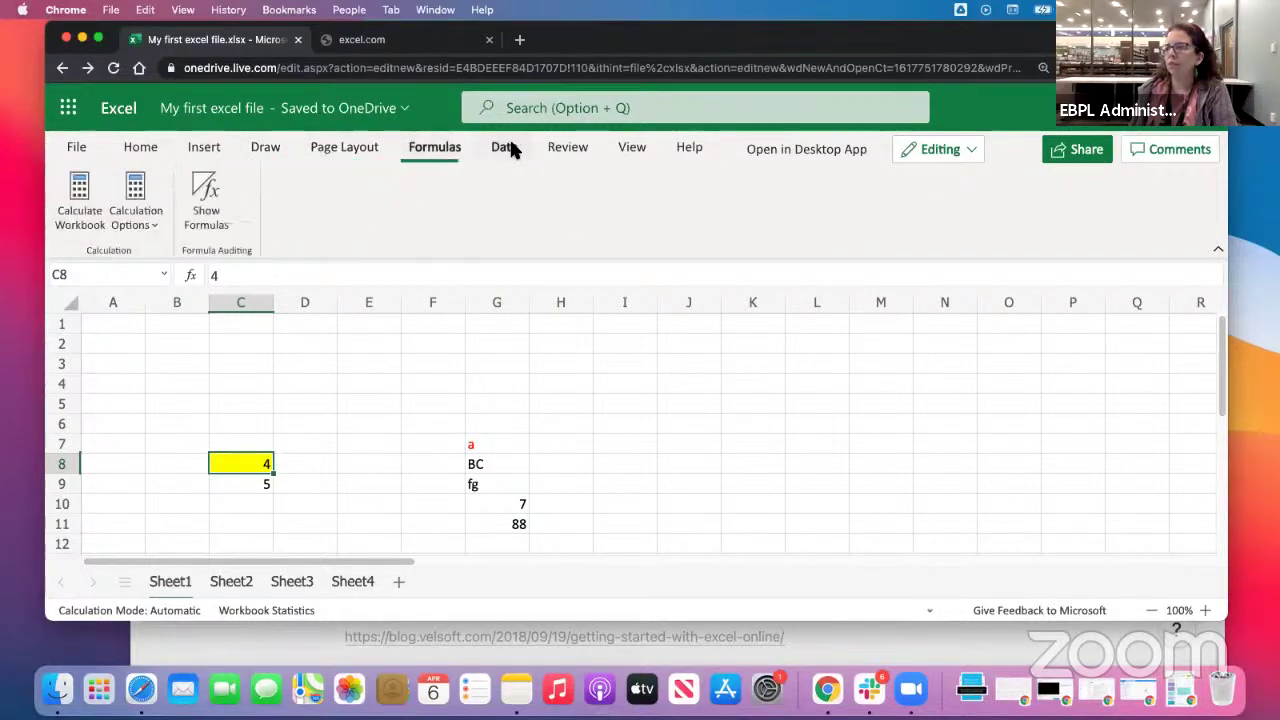
left_click(507, 148)
left_click(566, 147)
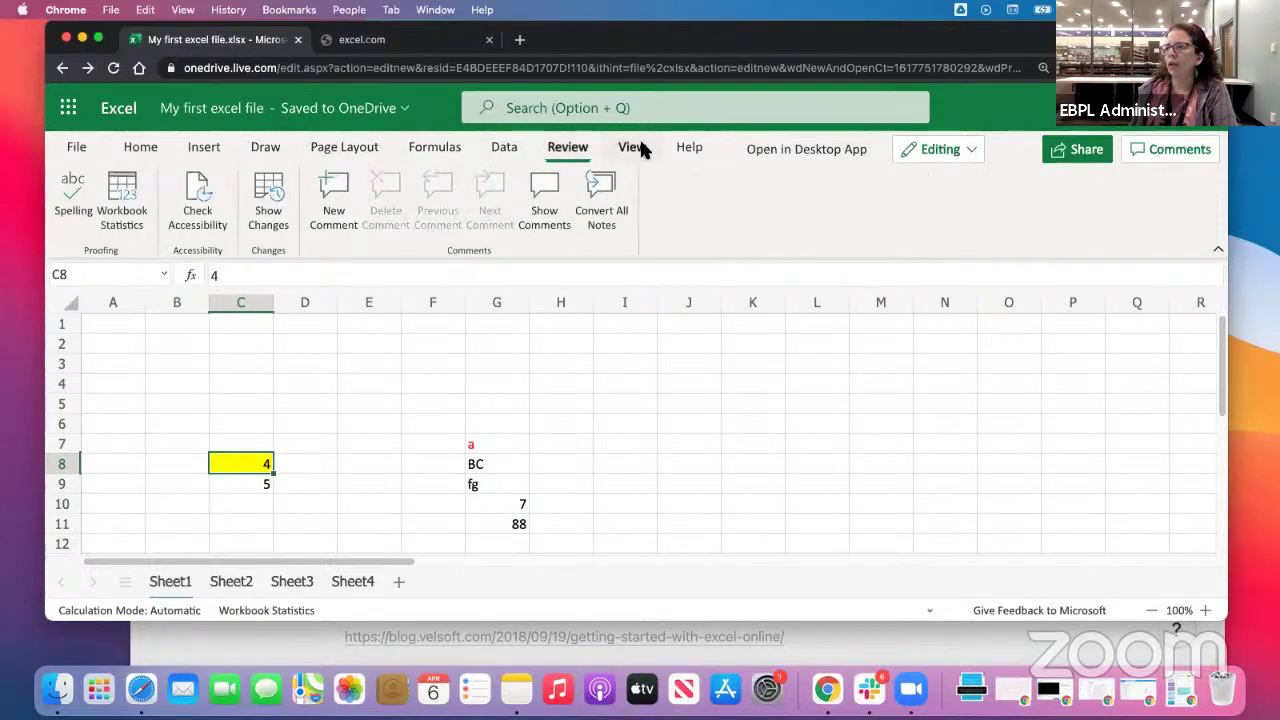
left_click(141, 150)
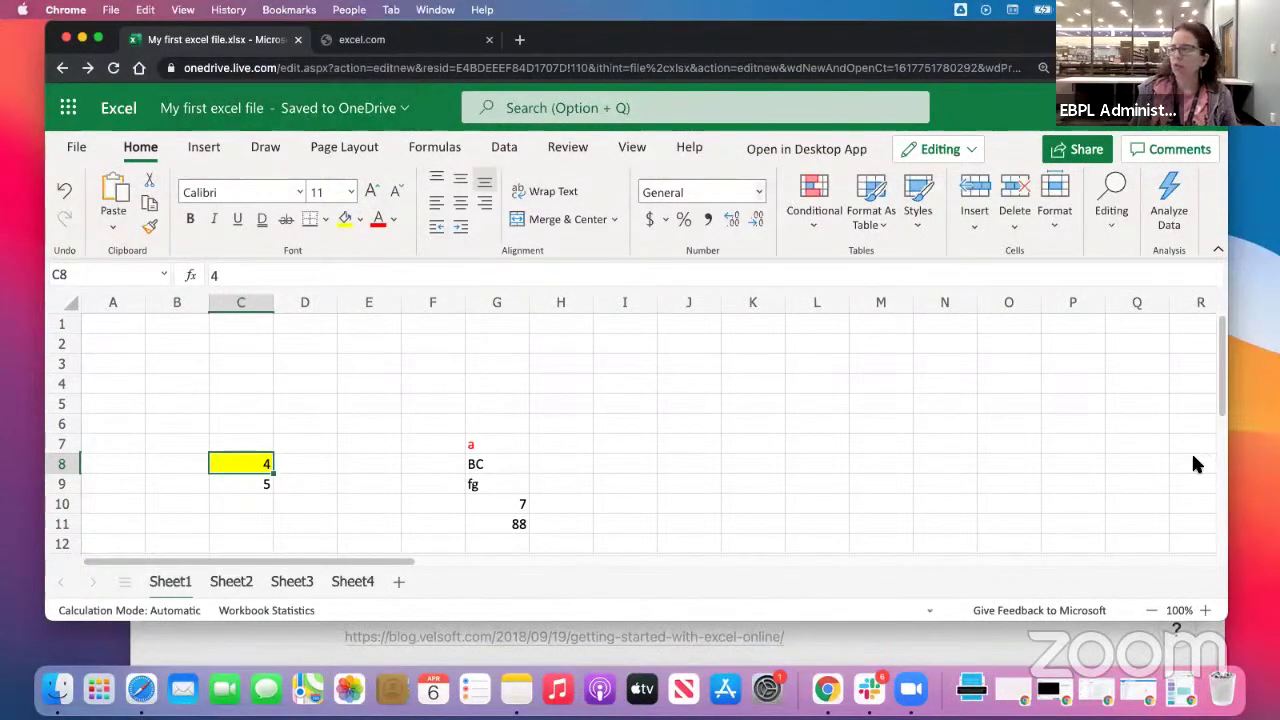
Zoom the worksheet out to 80%.
left_click(1204, 607)
left_click(1153, 610)
left_click(1153, 610)
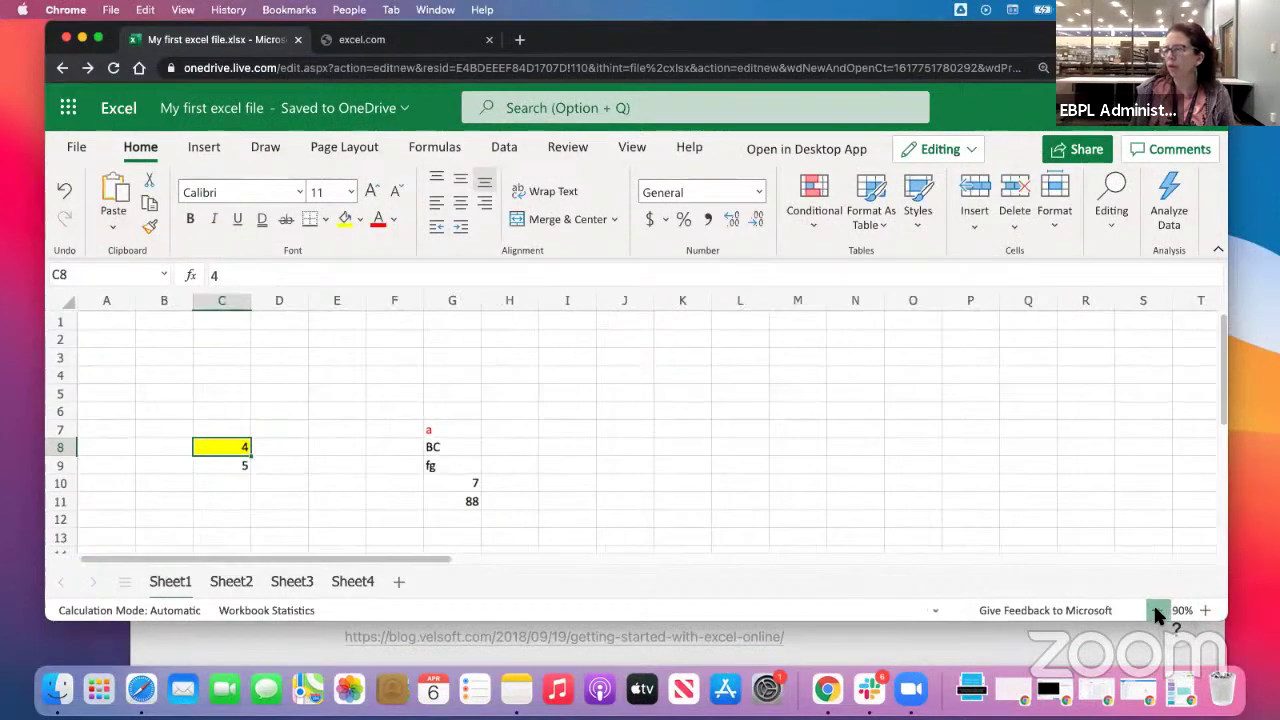
left_click(1153, 610)
Set the worksheet zoom to the preset level of 75%.
left_click(632, 149)
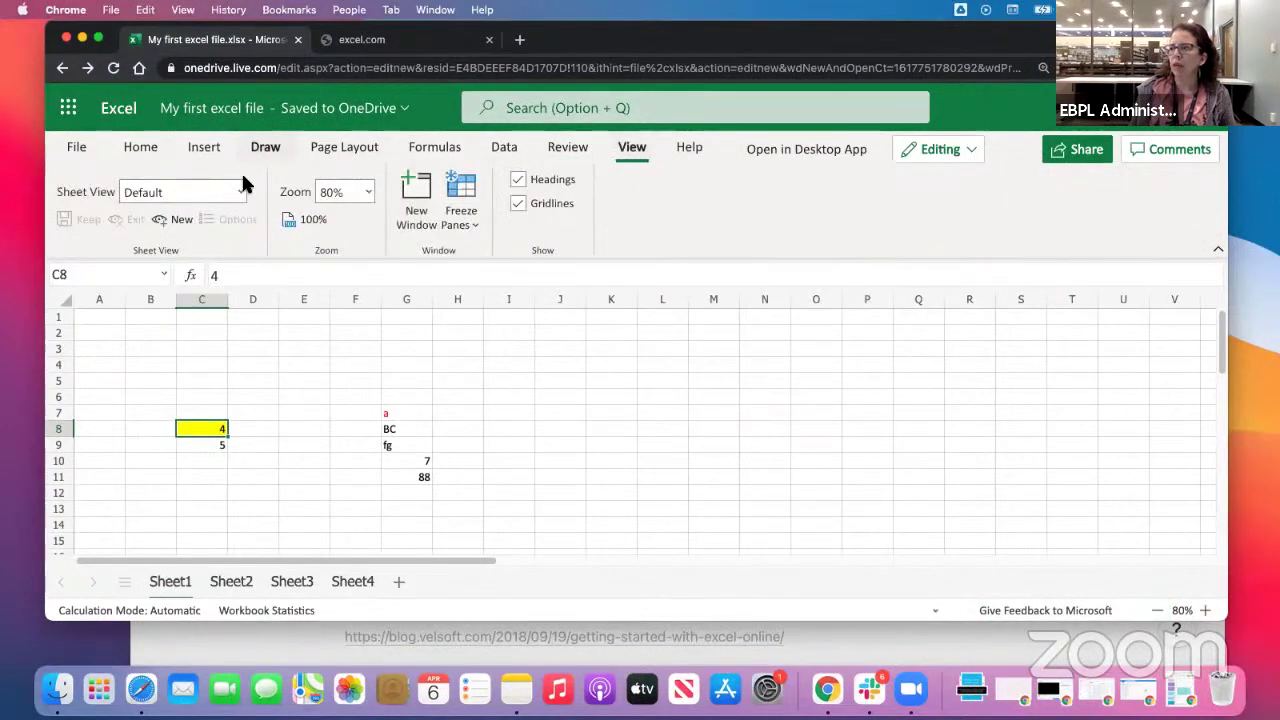
left_click(371, 190)
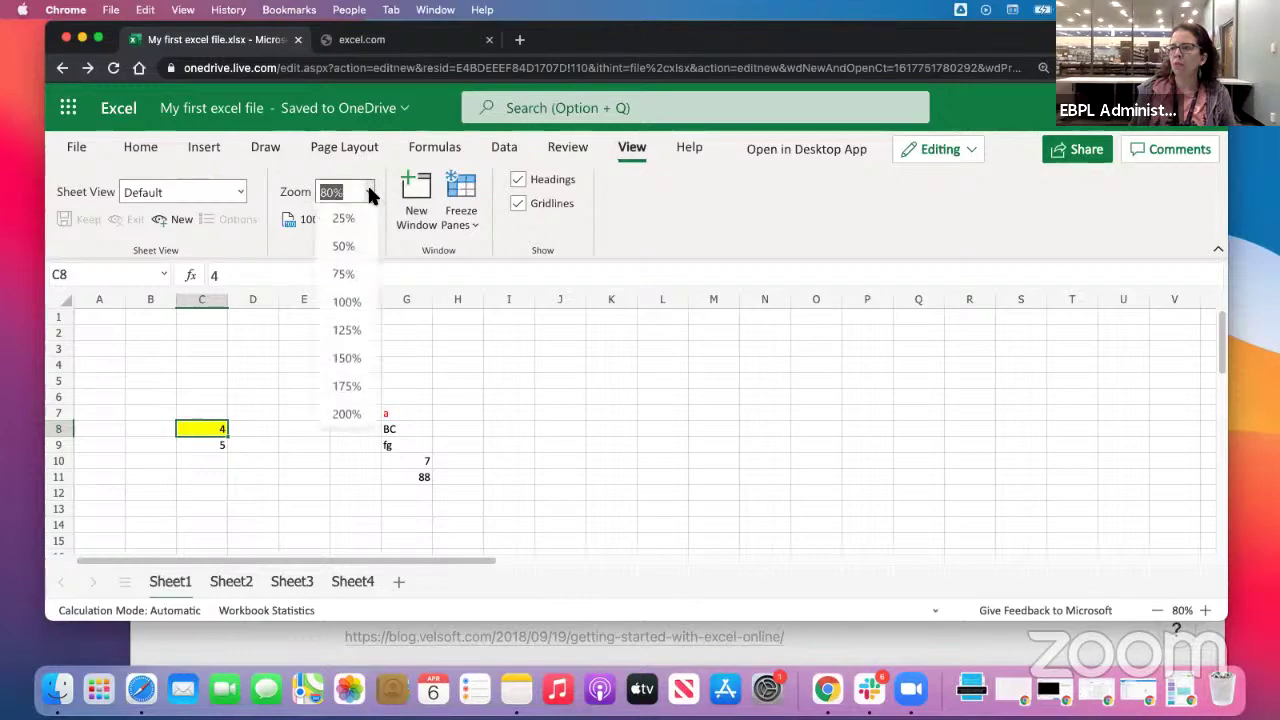
left_click(348, 267)
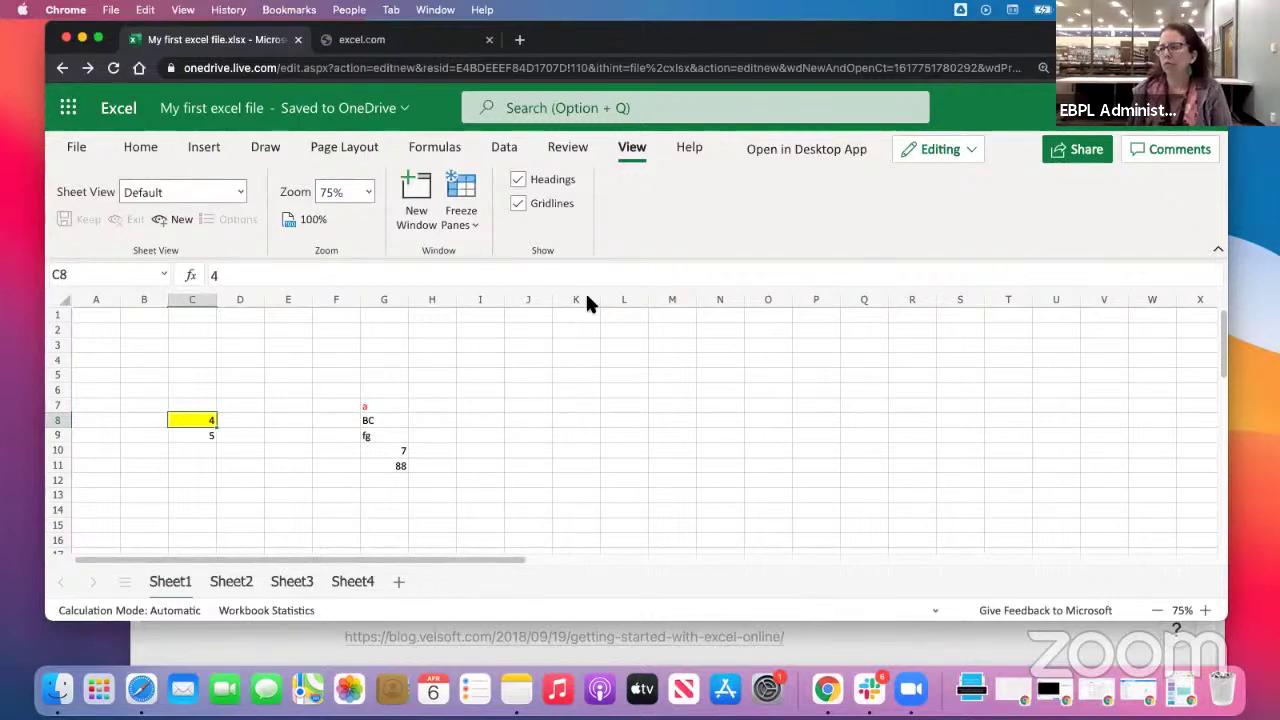
Zoom the worksheet in to 110%.
left_click(1204, 610)
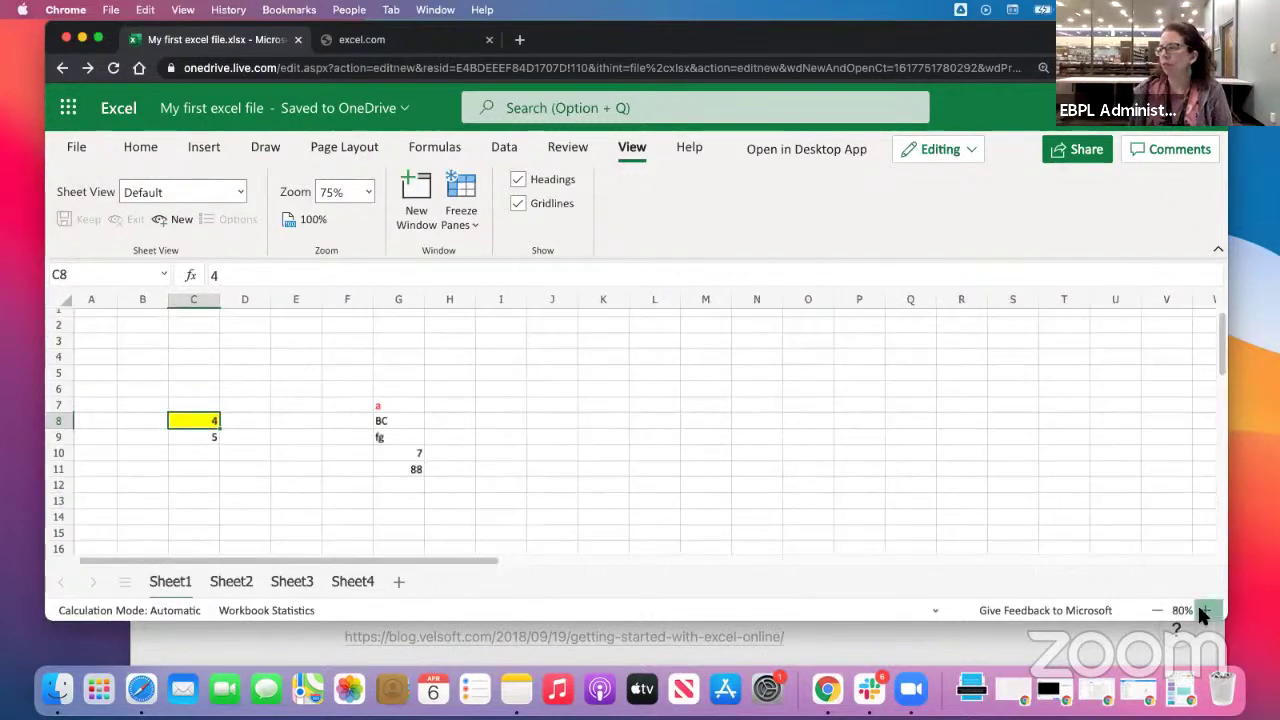
left_click(1204, 610)
left_click(1204, 610)
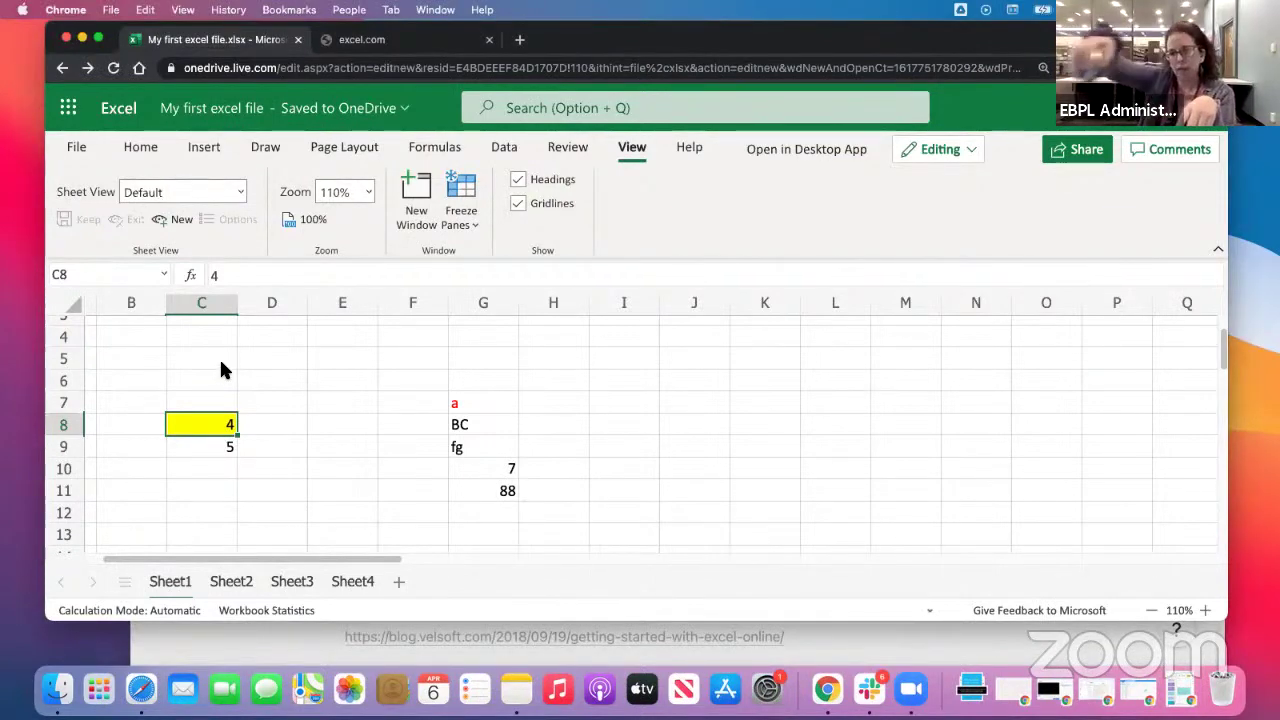
Select the range E6 to P6 in row 6, and clear that selection by selecting cell M9.
left_click(321, 384)
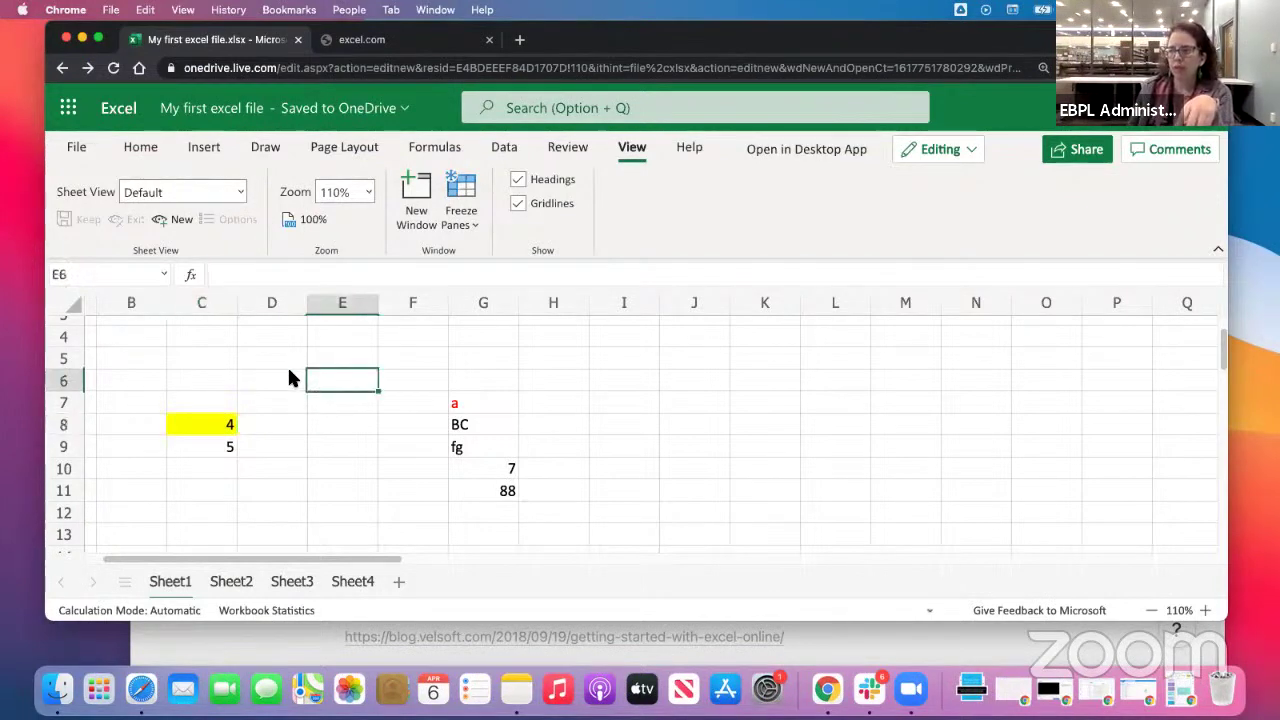
left_click_drag(342, 385, 1120, 390)
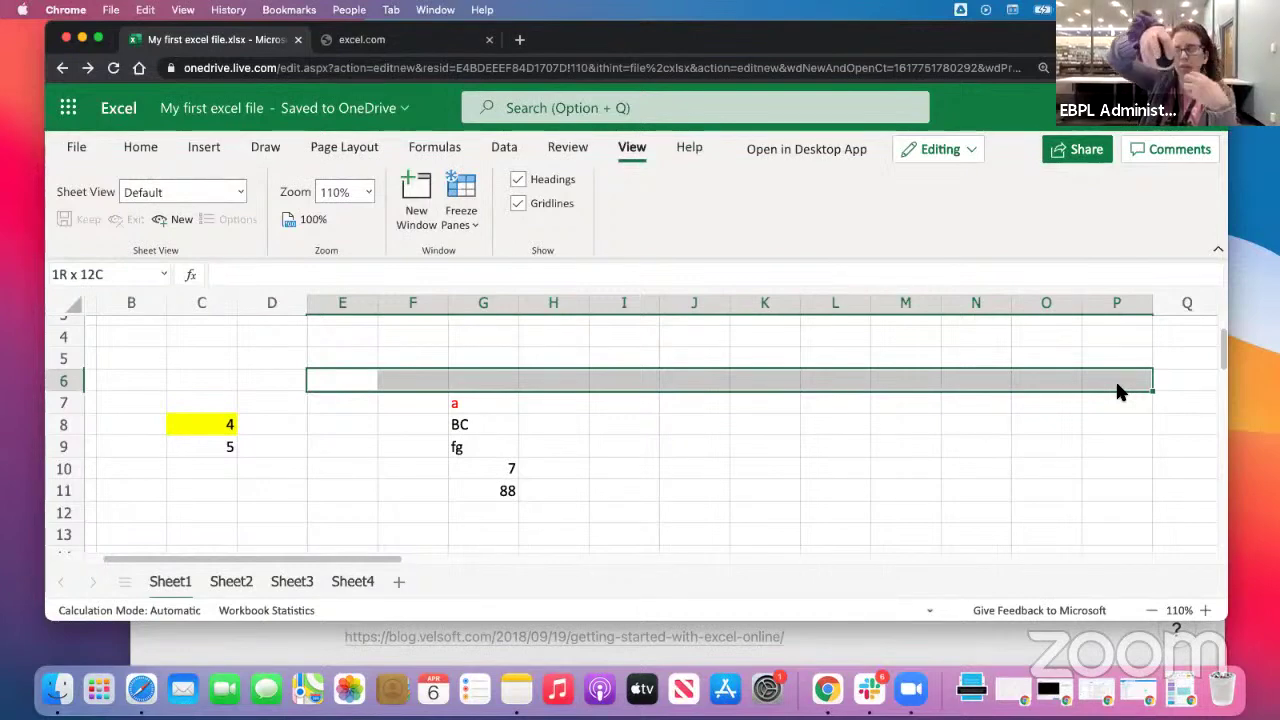
left_click(894, 440)
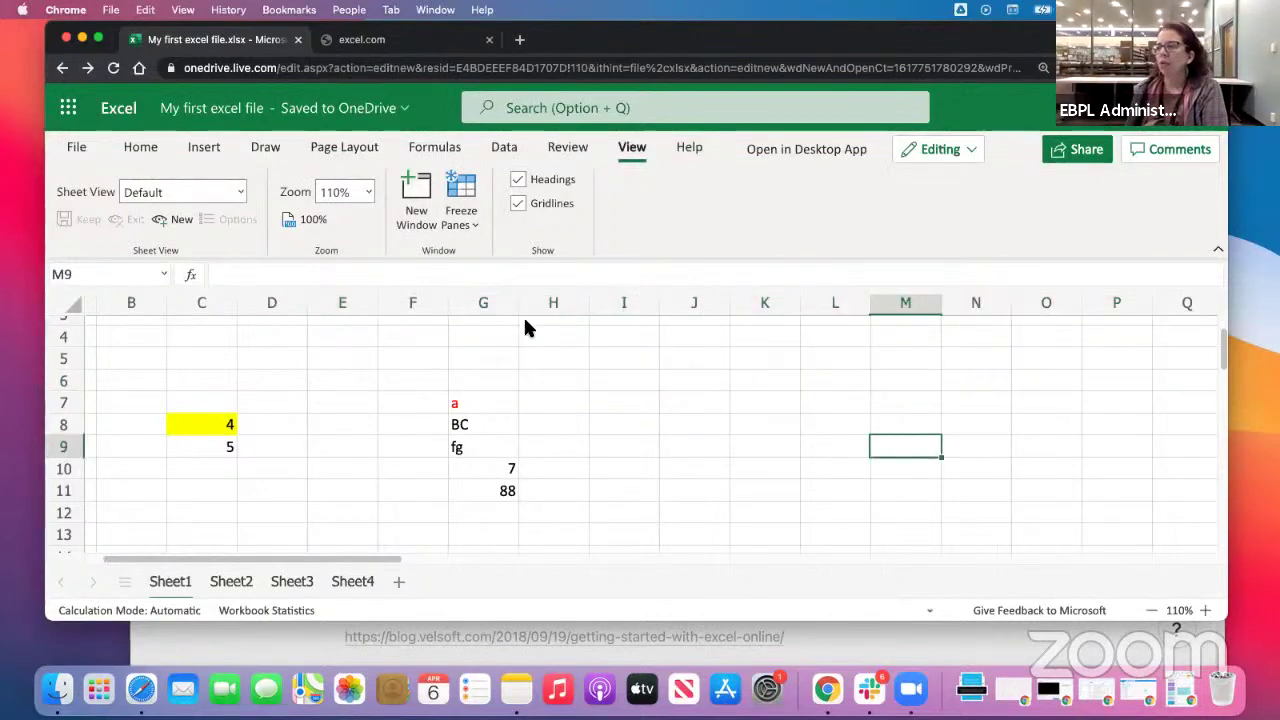
Starting from cell E6, extend the selection cell by cell along row 6 to column O.
left_click(340, 381)
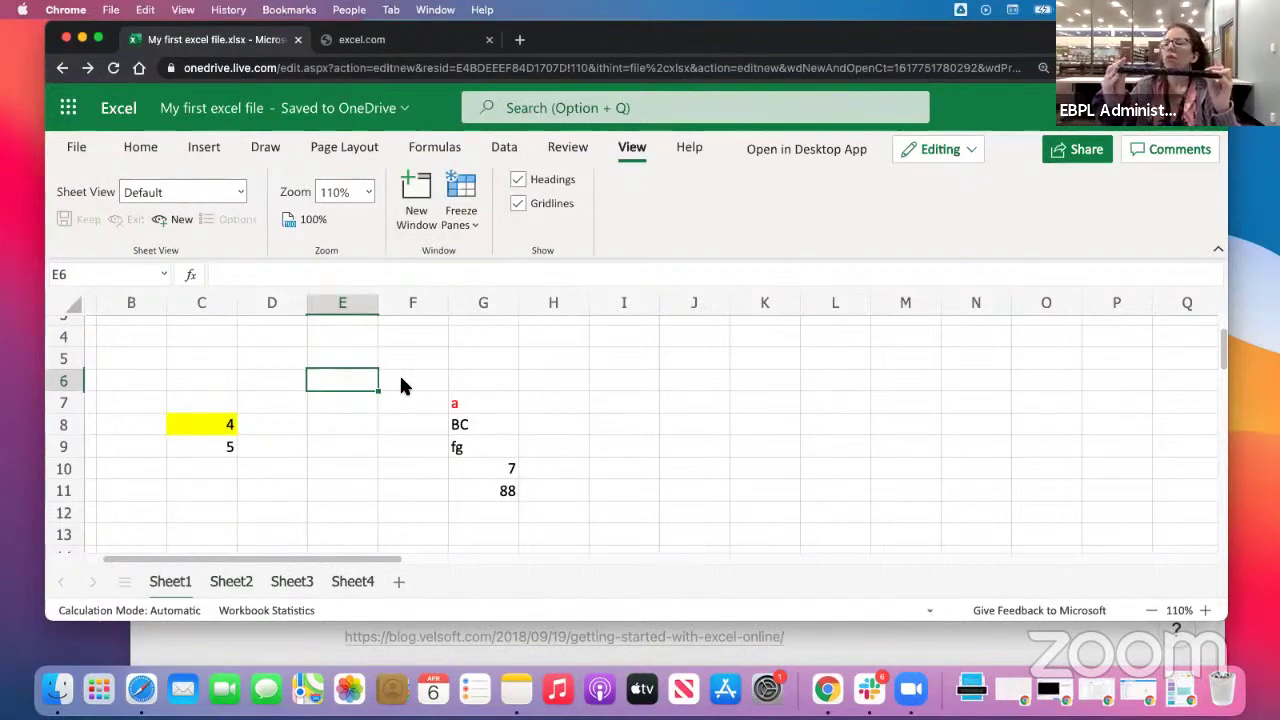
key("shift+Right")
key("shift+Right")
key("shift+Right")
key("shift+Right")
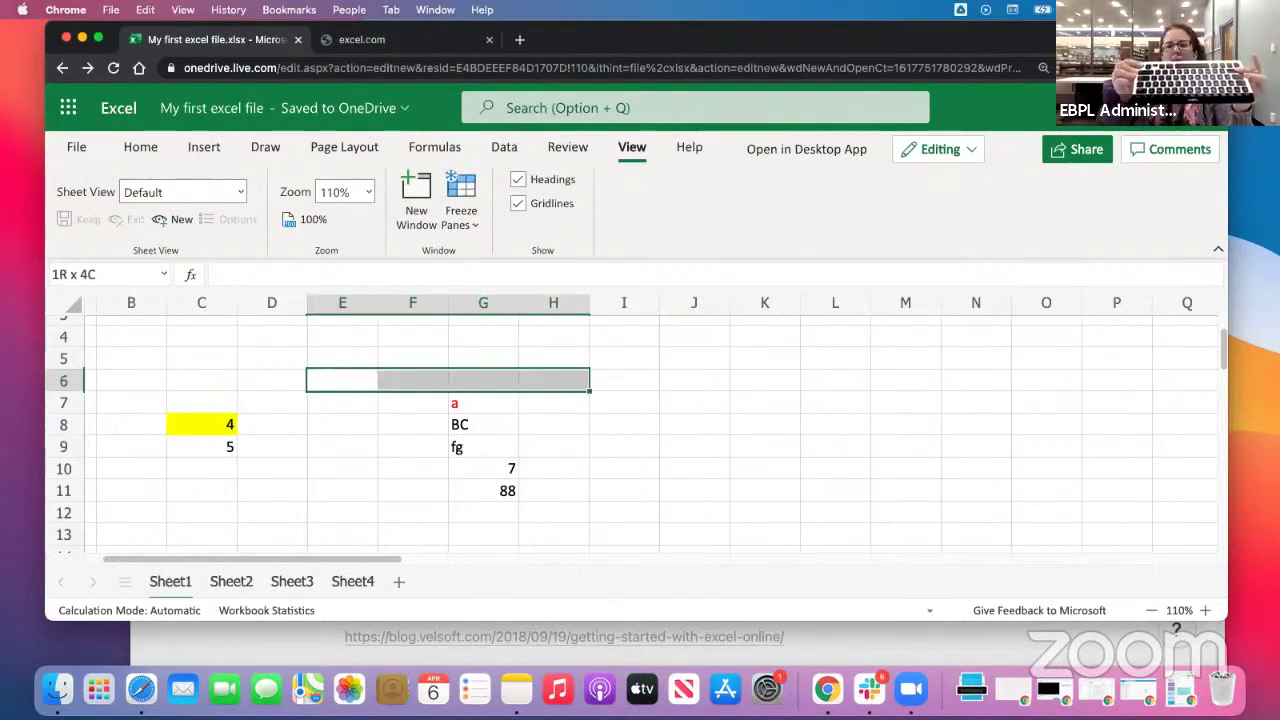
key("shift+Right")
key("shift+Right")
key("shift+Right")
key("shift+Right")
key("shift+Right")
key("shift+Right")
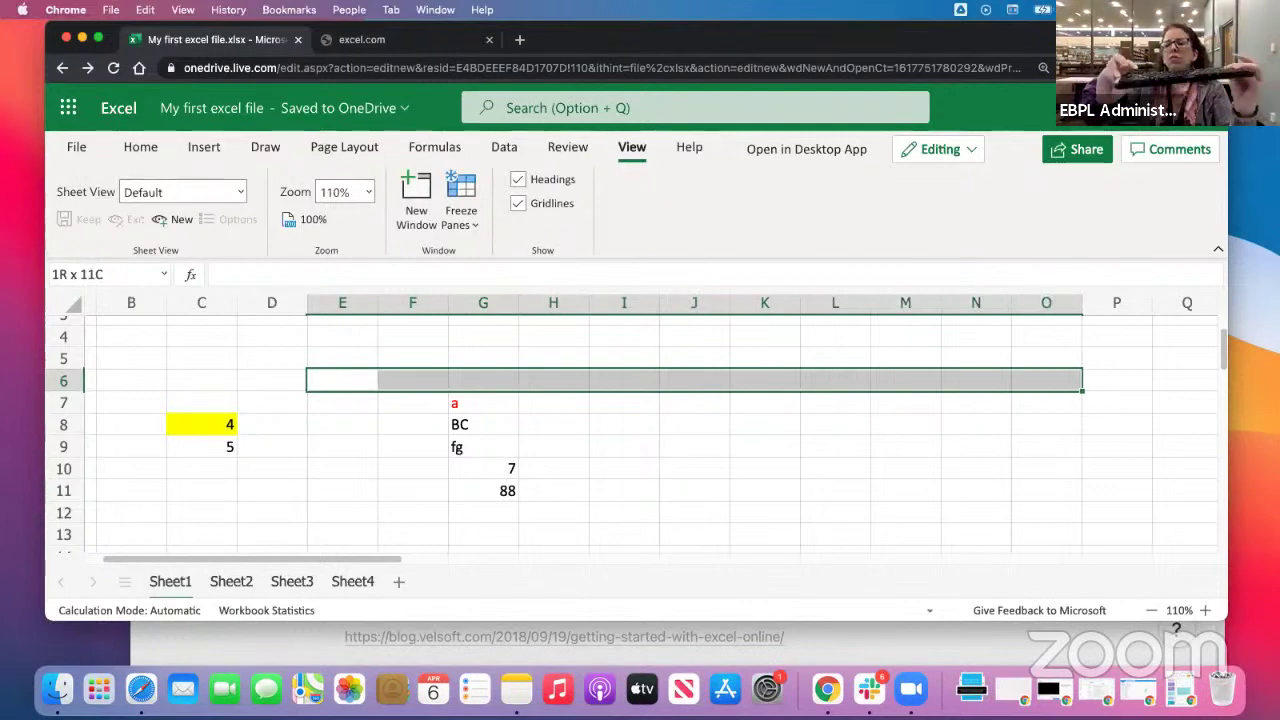
Shrink the selection back to column I, extend it down to row 10, and deselect it by selecting cell K5.
key("shift+Left")
key("shift+Left")
key("shift+Left")
key("shift+Left")
key("shift+Left")
key("shift+Left")
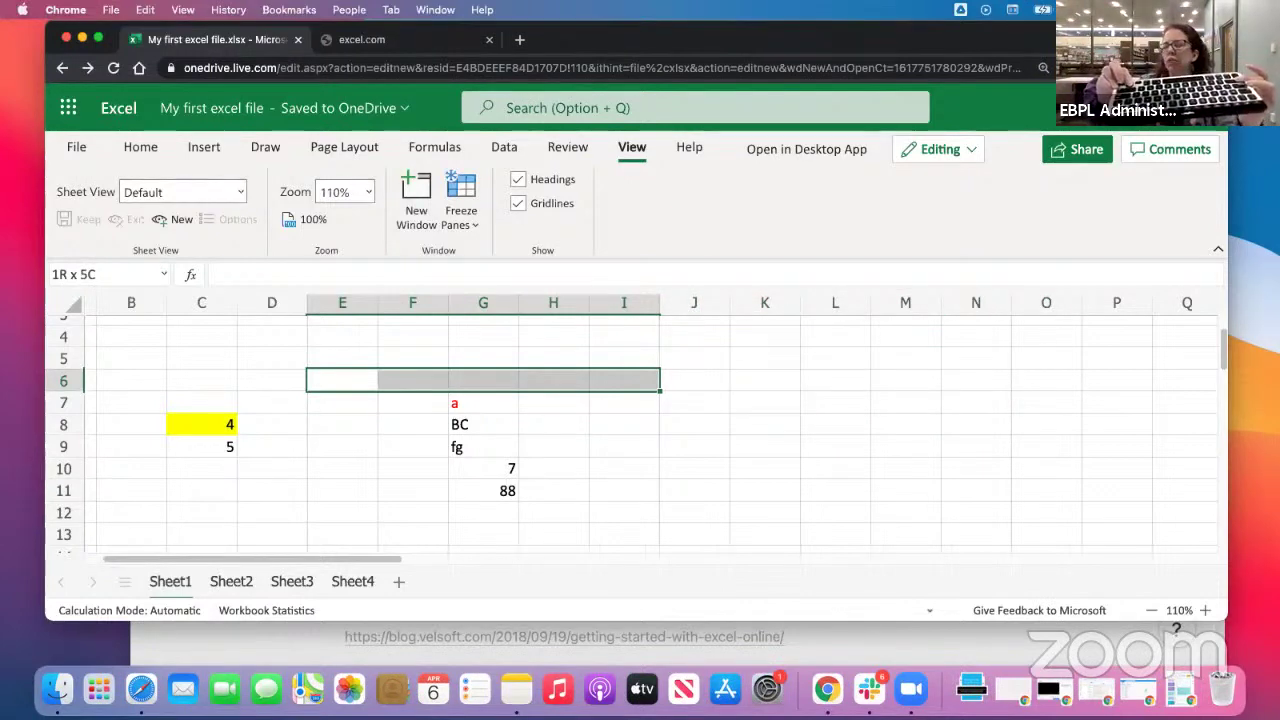
key("shift+Up")
key("shift+Up")
key("shift+Down")
key("shift+Down")
key("shift+Down")
key("shift+Down")
key("shift+Down")
key("shift+Down")
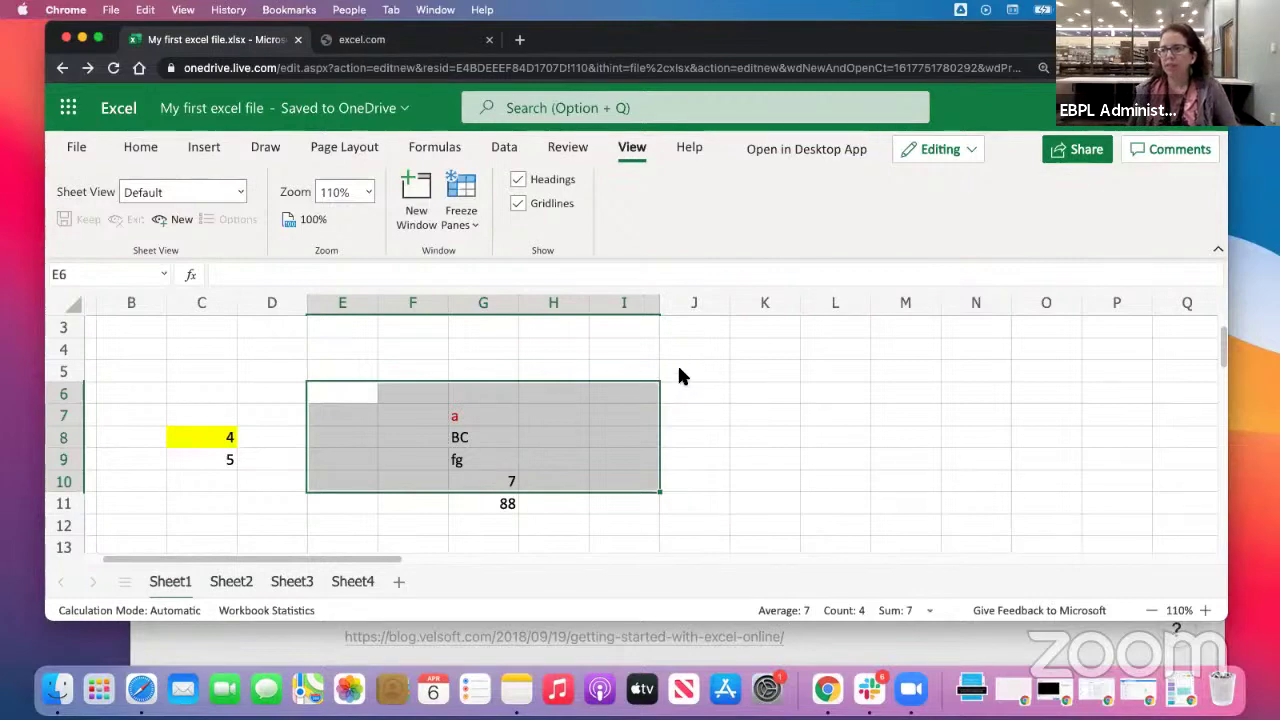
left_click(767, 372)
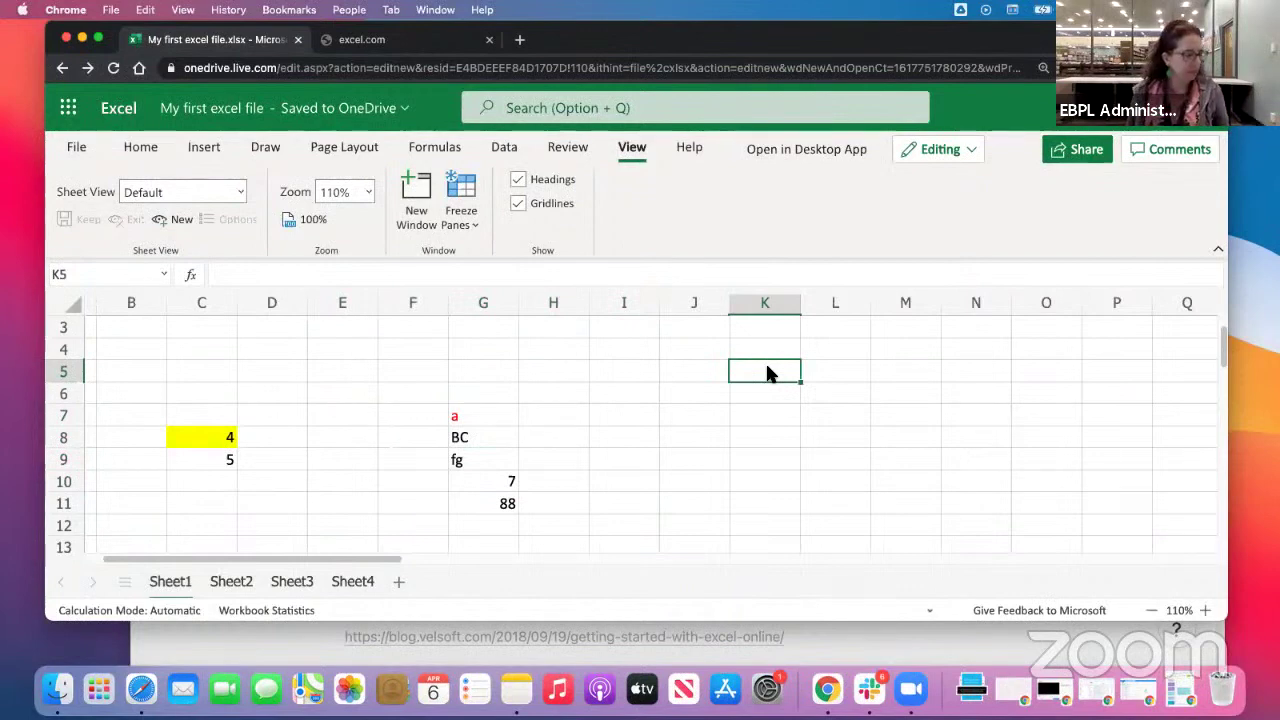
Examine the context commands and quick formatting options offered for cell H5, and dismiss them without choosing any.
left_click(460, 415)
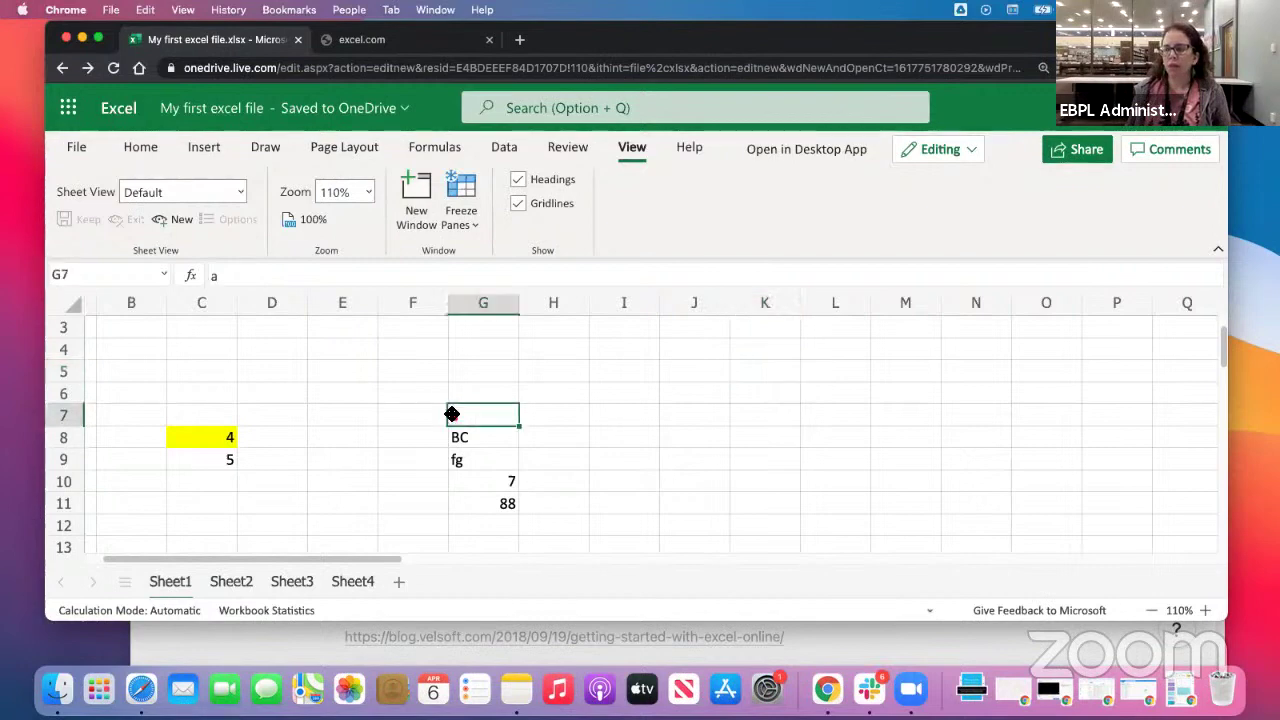
right_click(521, 368)
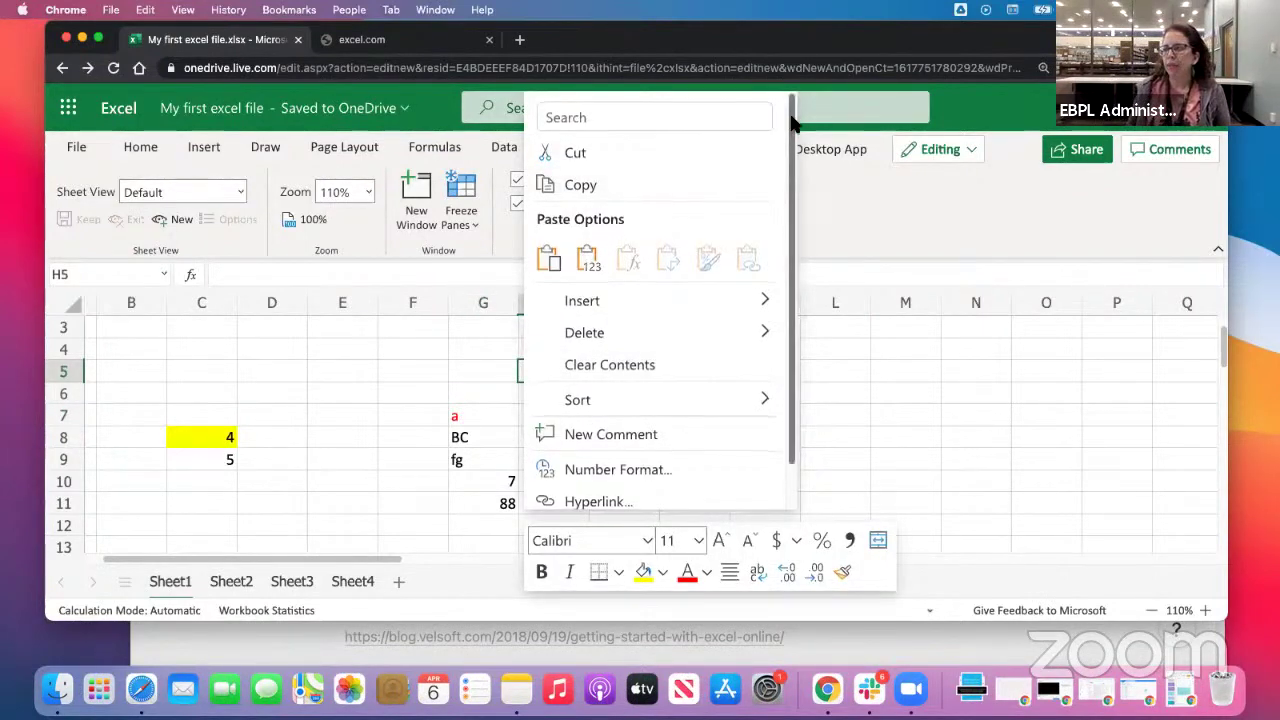
scroll(781, 145, "down", 1)
scroll(781, 170, "down", 1)
scroll(790, 155, "up", 2)
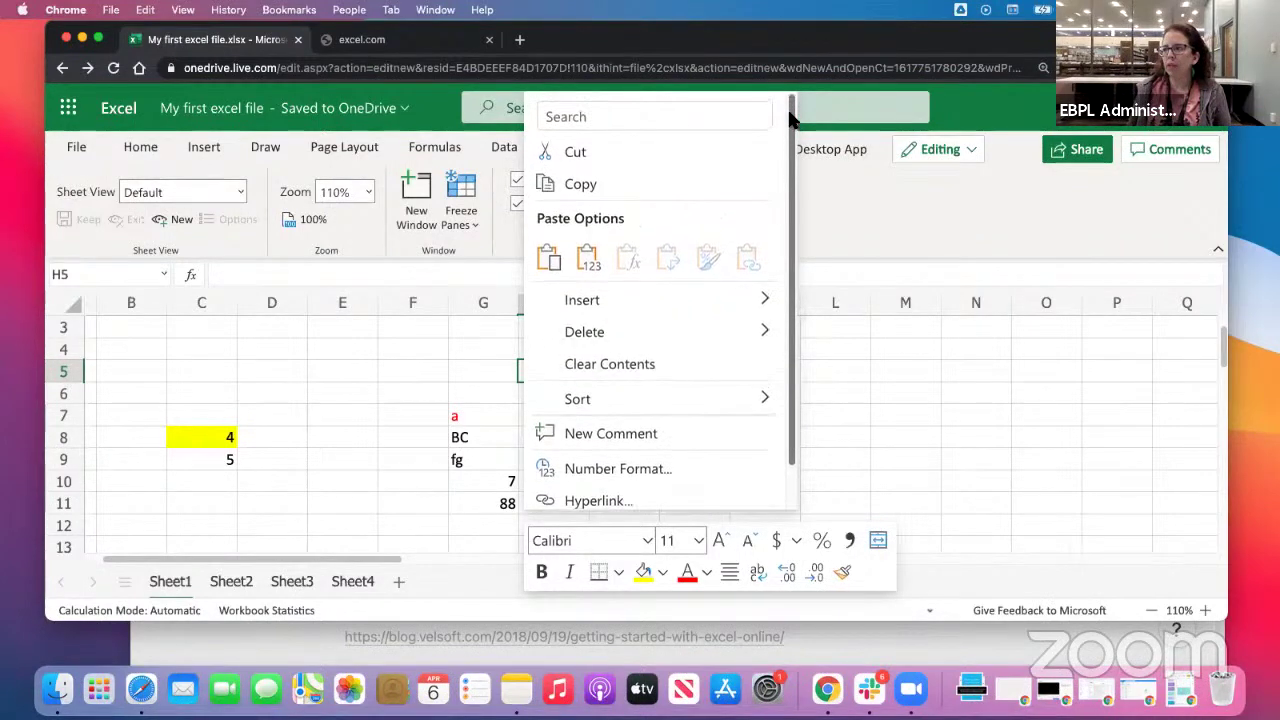
scroll(778, 157, "down", 2)
scroll(790, 155, "up", 1)
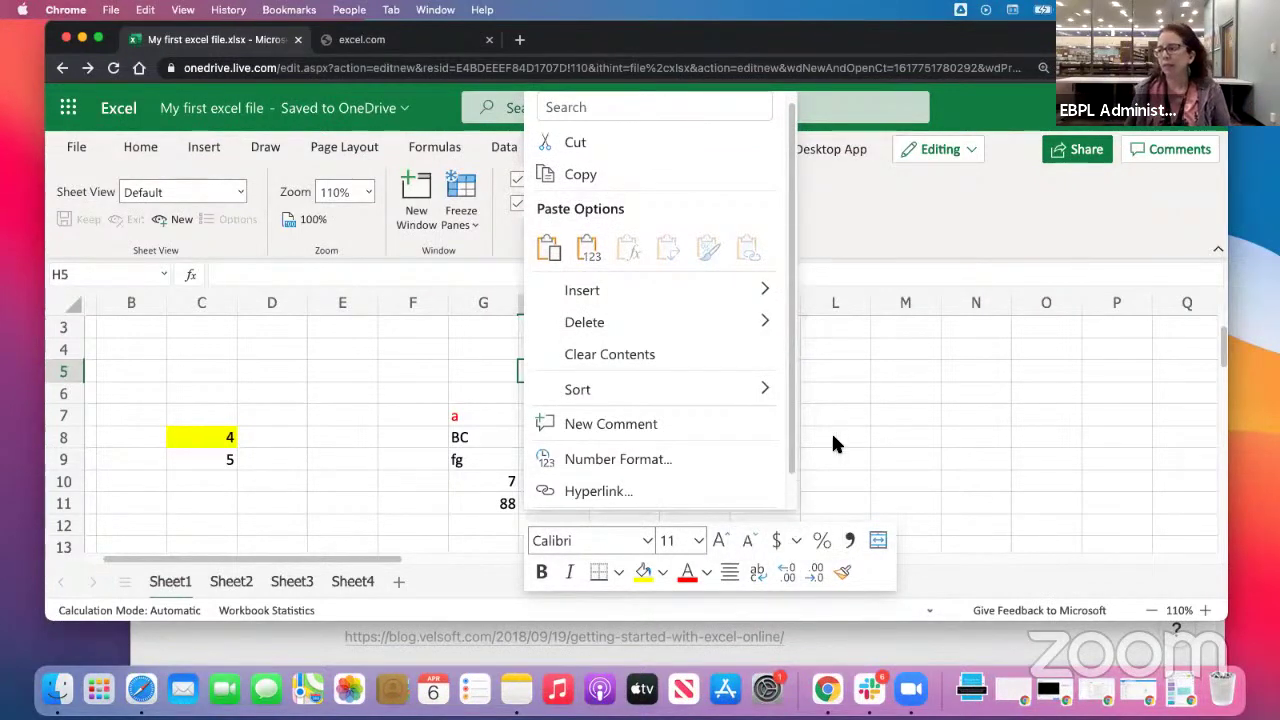
left_click(856, 389)
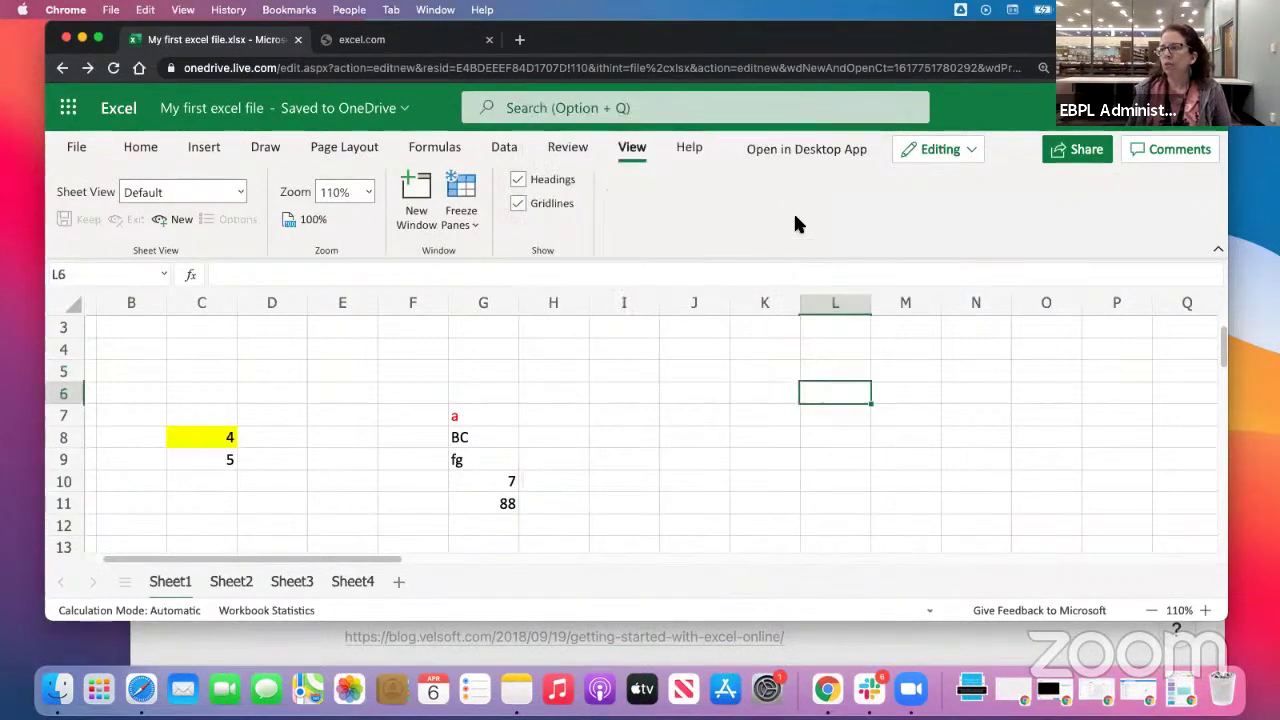
Select cell G11 and zoom the worksheet in to 150%.
left_click(553, 412)
scroll(553, 408, "down", 3)
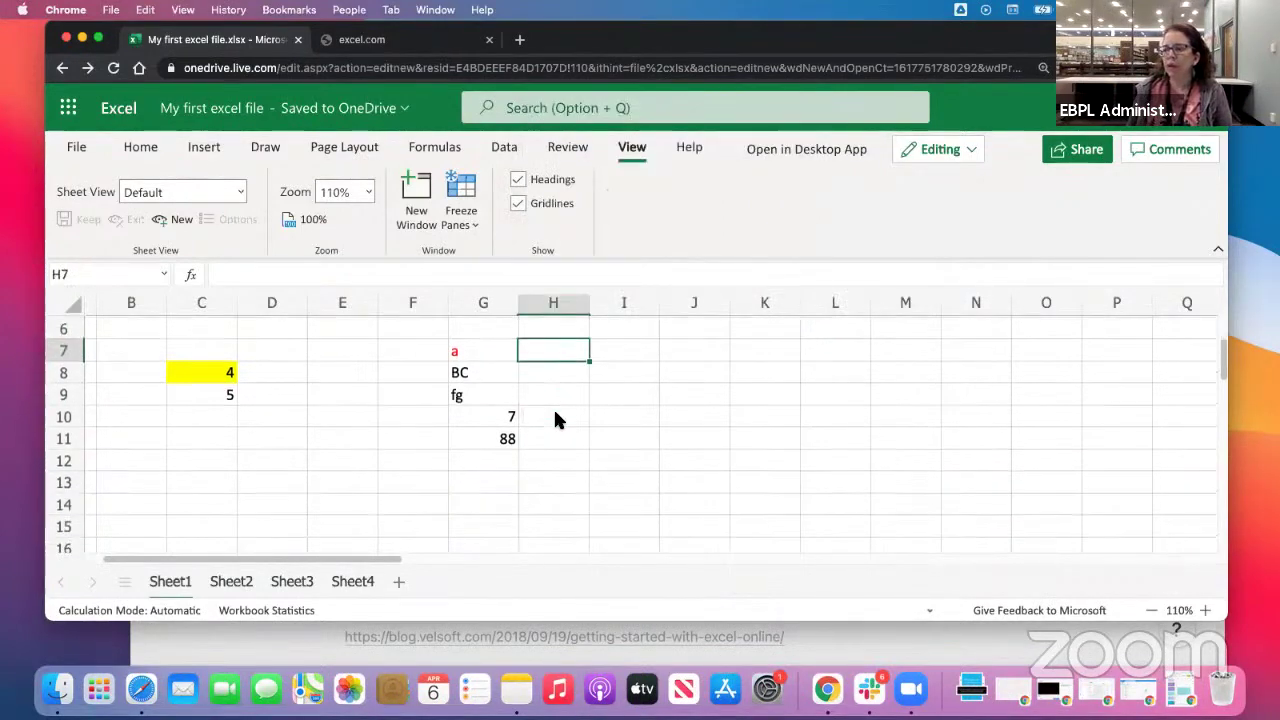
left_click(467, 428)
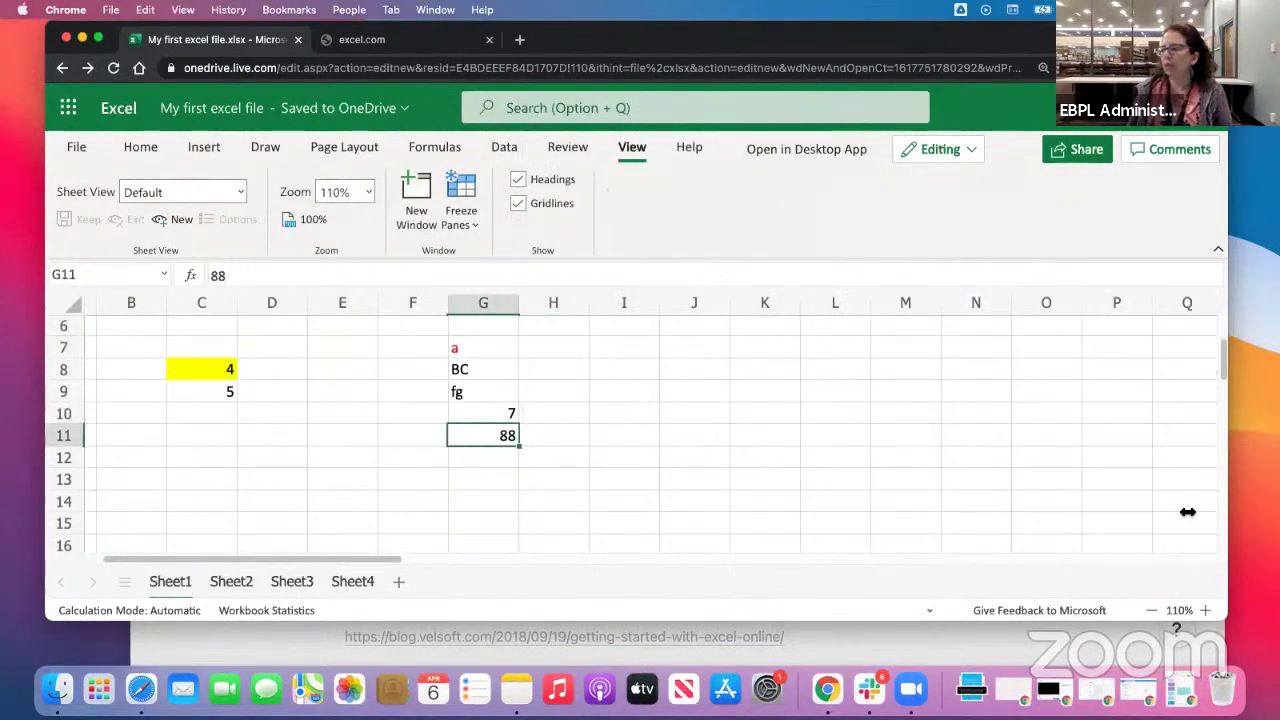
left_click(1205, 610)
left_click(1205, 610)
left_click(1205, 610)
left_click(1205, 610)
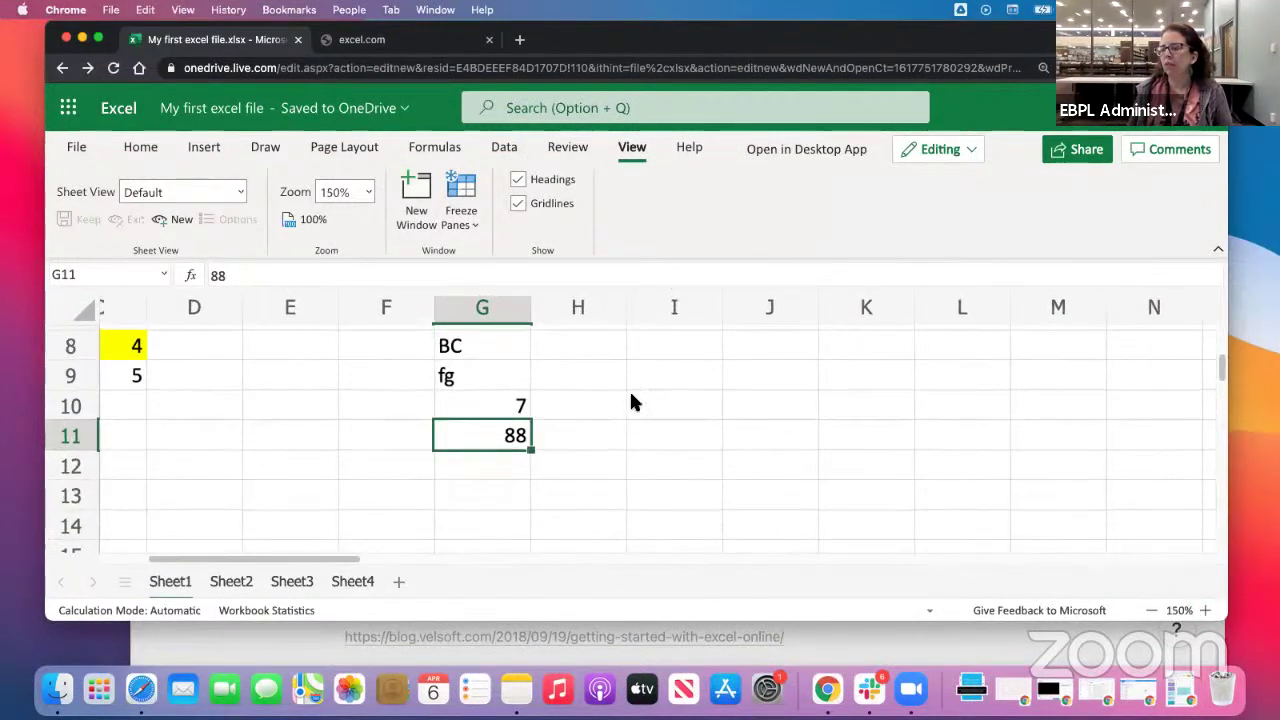
scroll(610, 395, "down", 2)
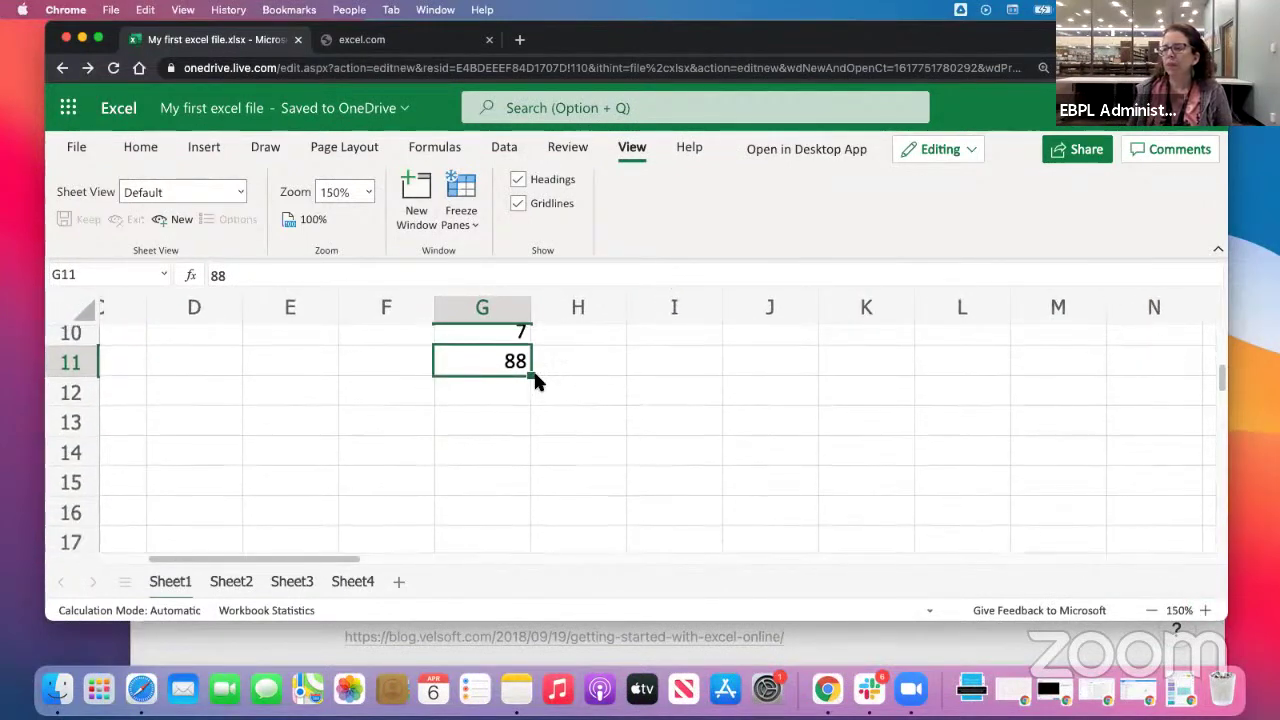
scroll(537, 377, "up", 3)
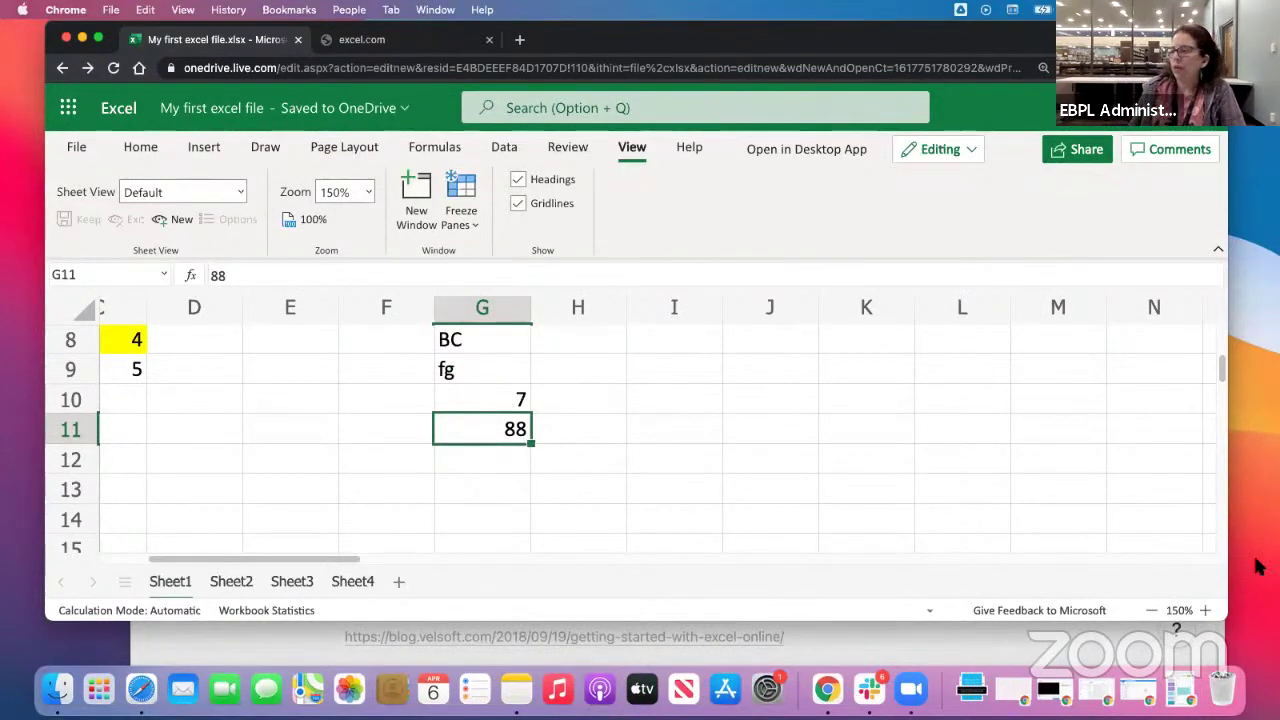
Zoom the worksheet in to 190%.
left_click(1206, 610)
left_click(1206, 610)
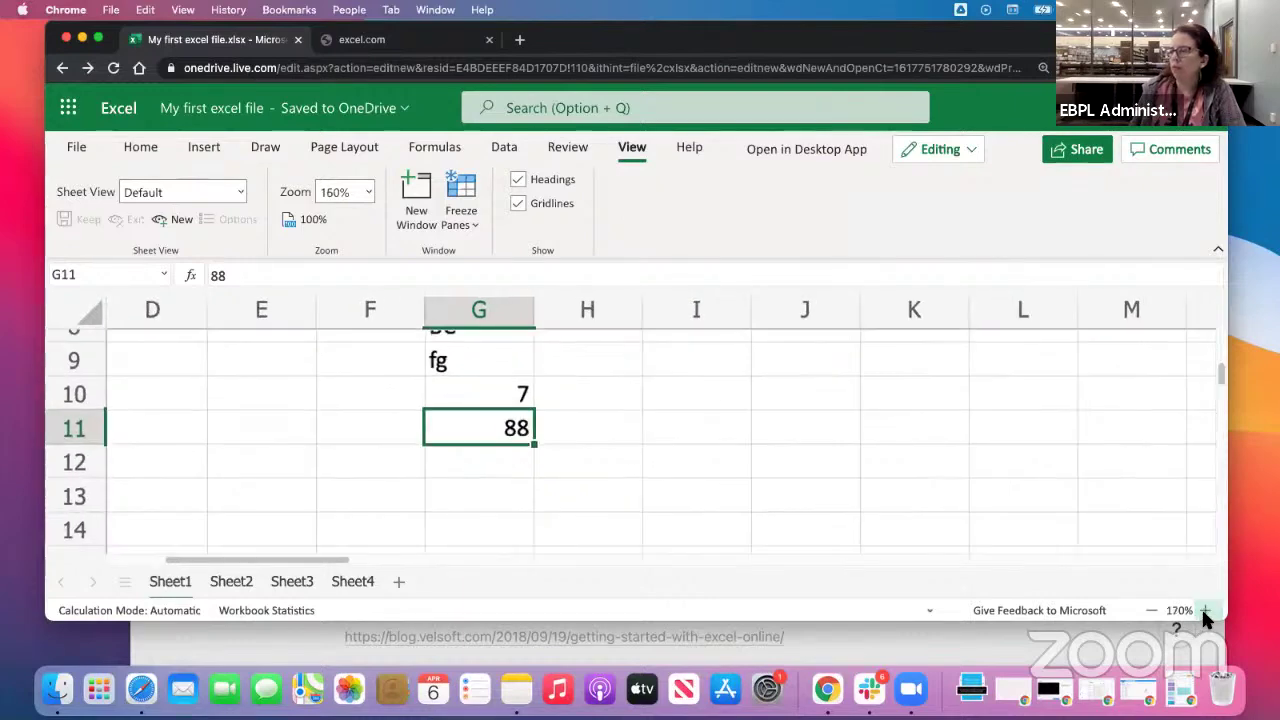
left_click(1206, 610)
left_click(1206, 610)
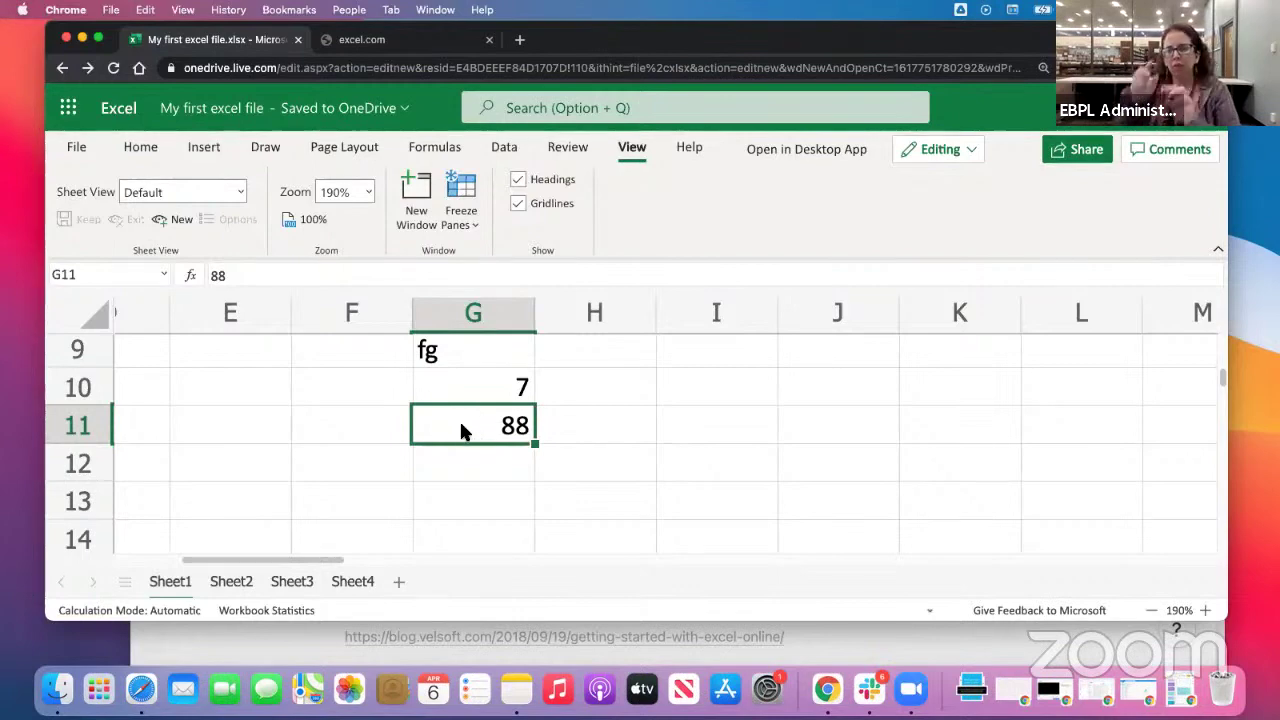
Alternate the selection between cells G10 and G11, and move the content of G11 to H11 and back to G11.
left_click_drag(464, 423, 557, 423)
left_click(465, 369)
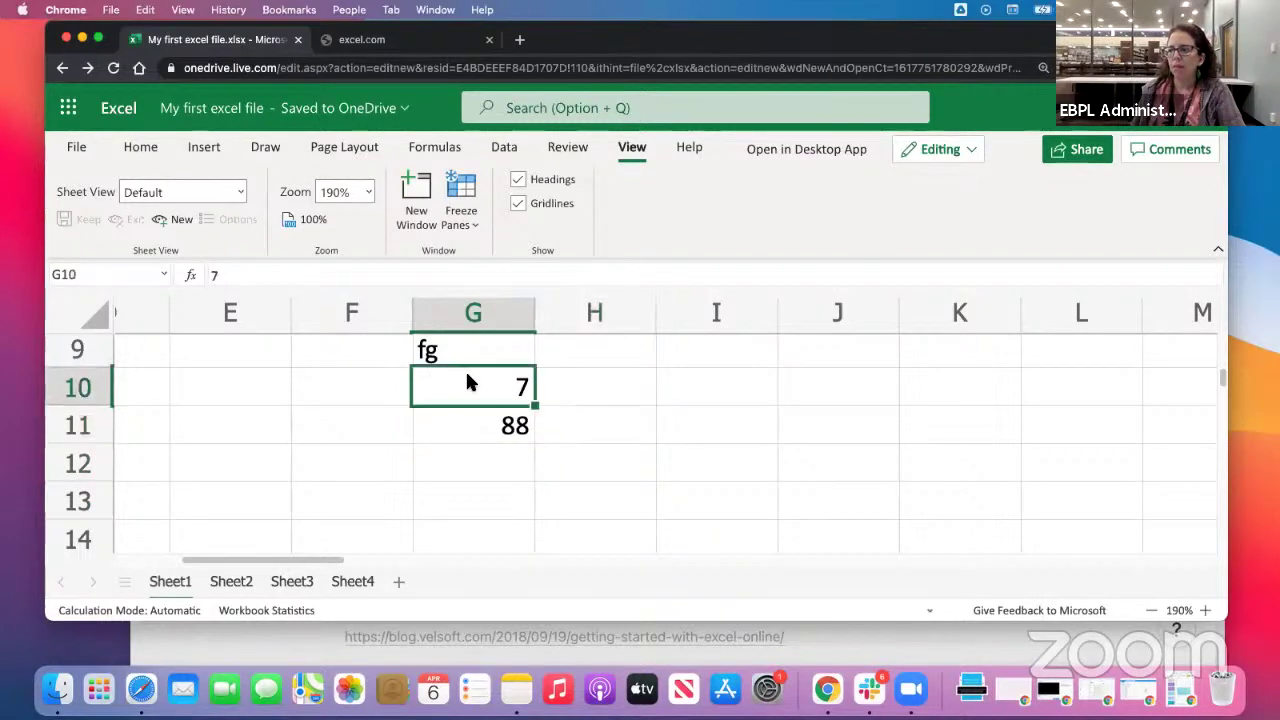
left_click(457, 415)
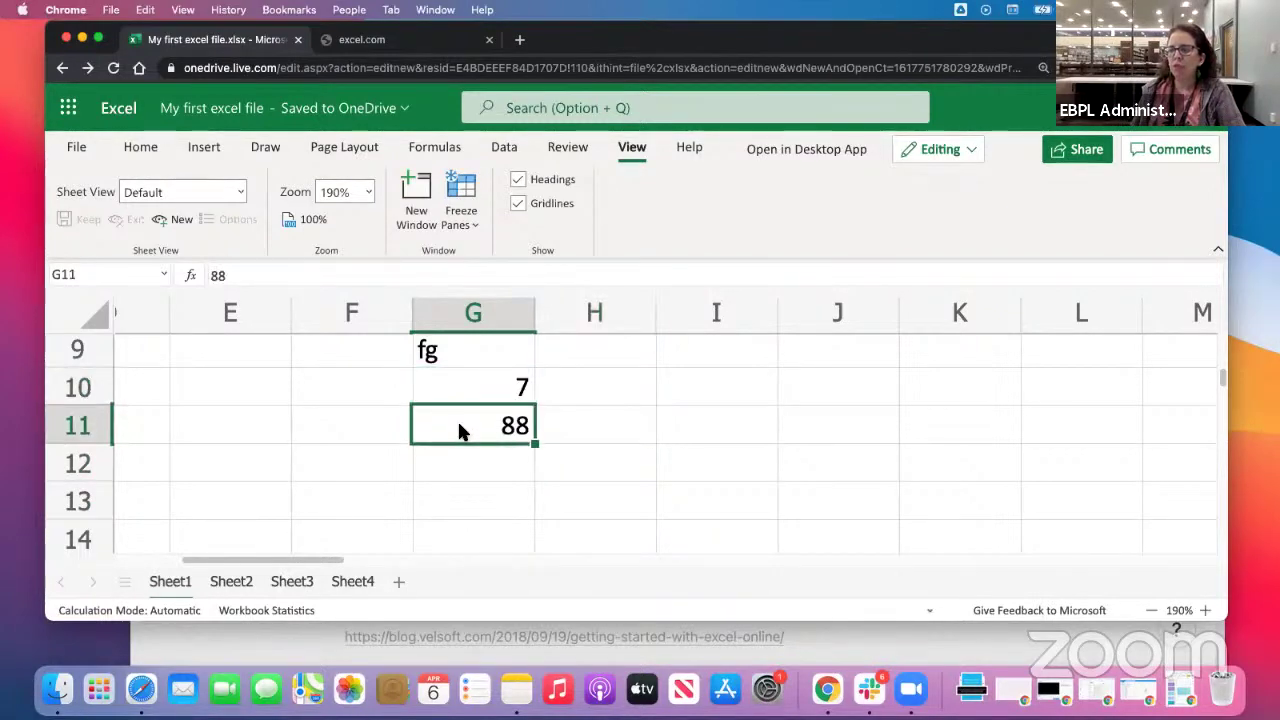
left_click_drag(457, 440, 517, 423)
left_click(497, 386)
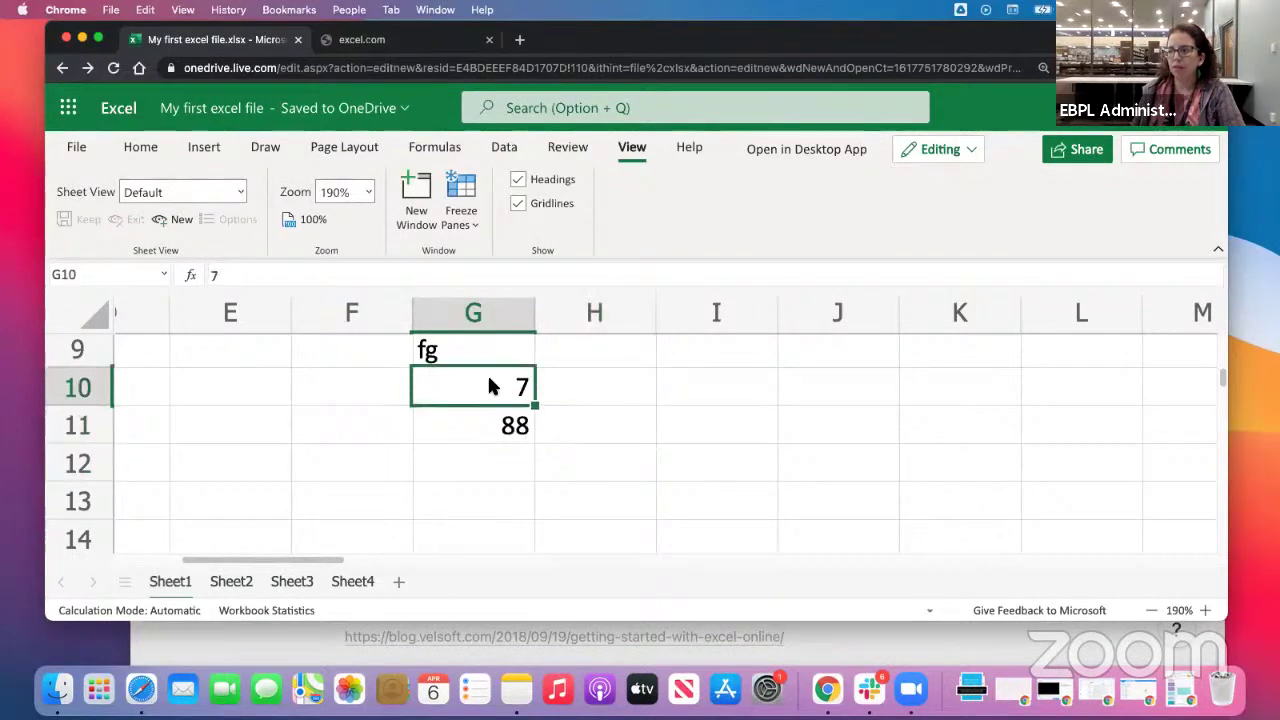
left_click(482, 420)
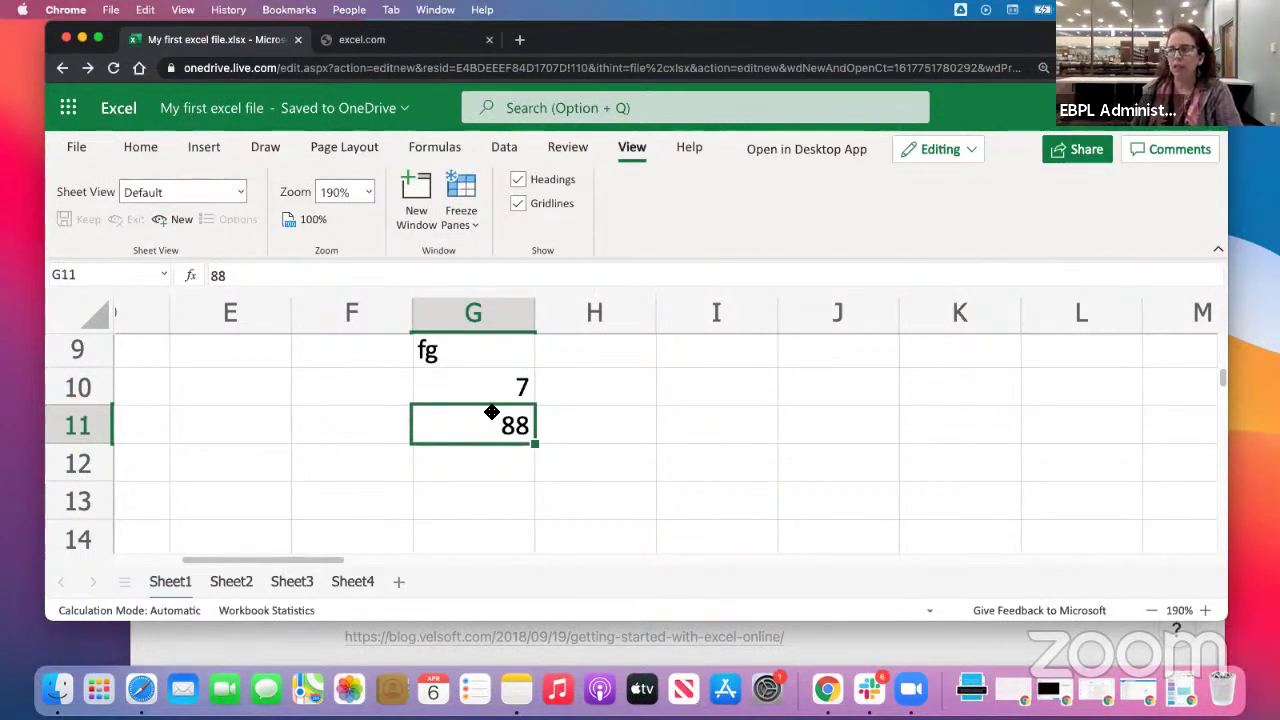
left_click_drag(492, 413, 608, 445)
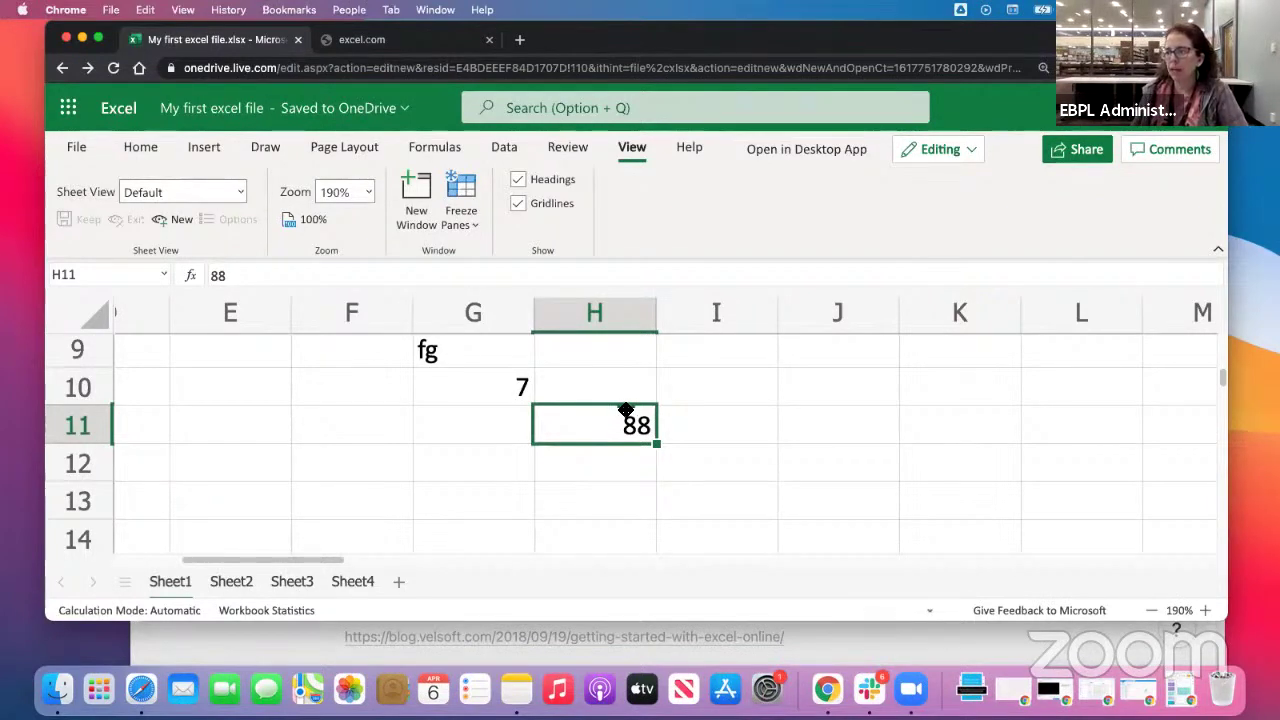
left_click_drag(628, 409, 466, 412)
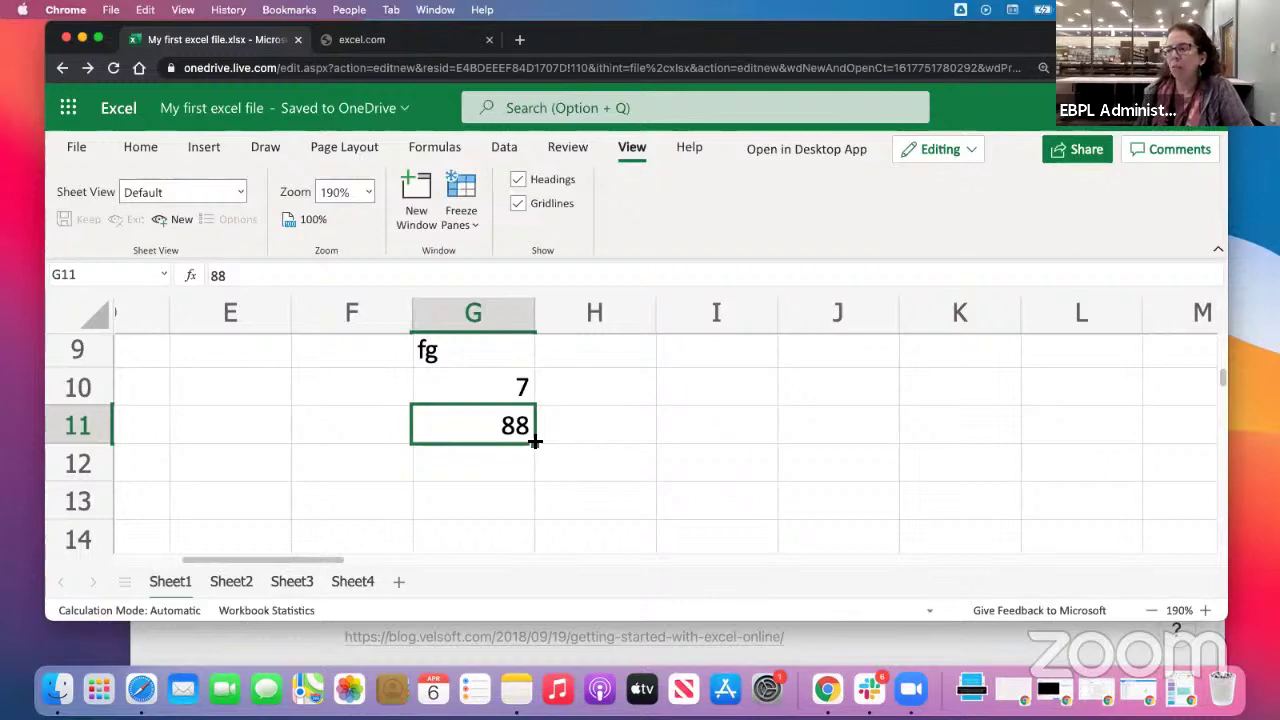
Fill the value in cell G11 down column G through row 19.
left_click_drag(535, 441, 542, 473)
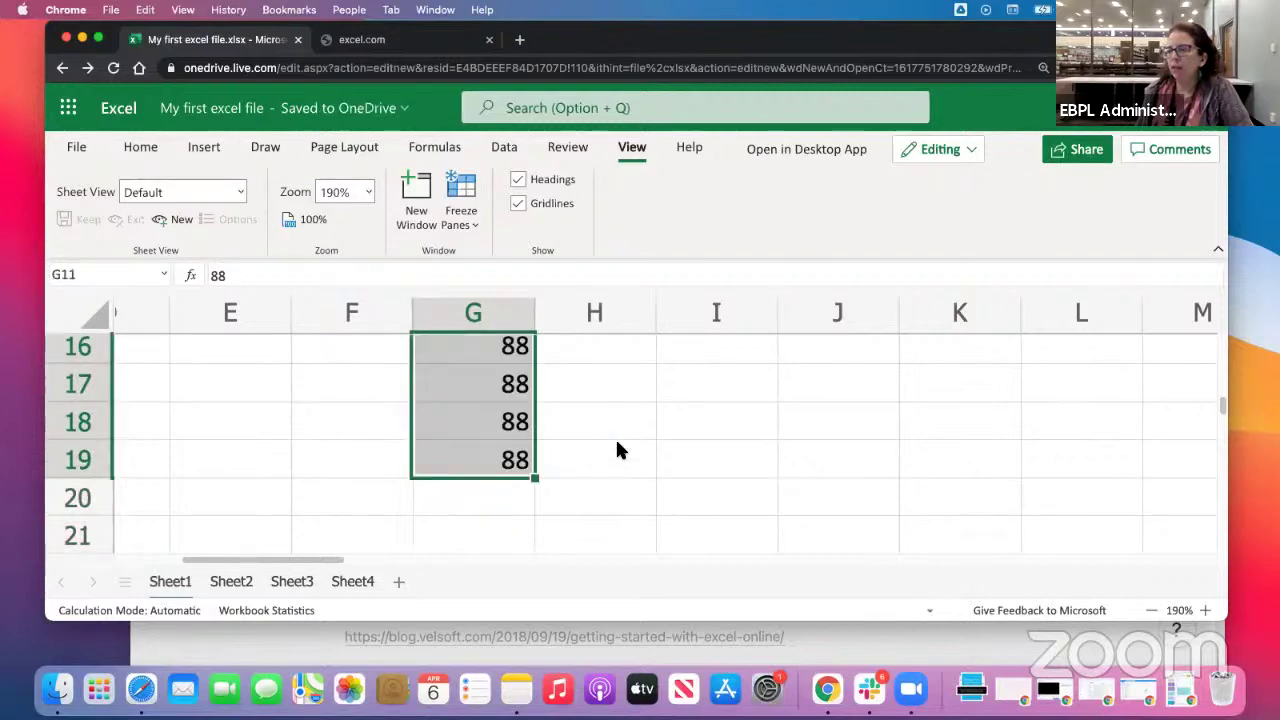
scroll(618, 441, "down", 2)
scroll(618, 447, "up", 5)
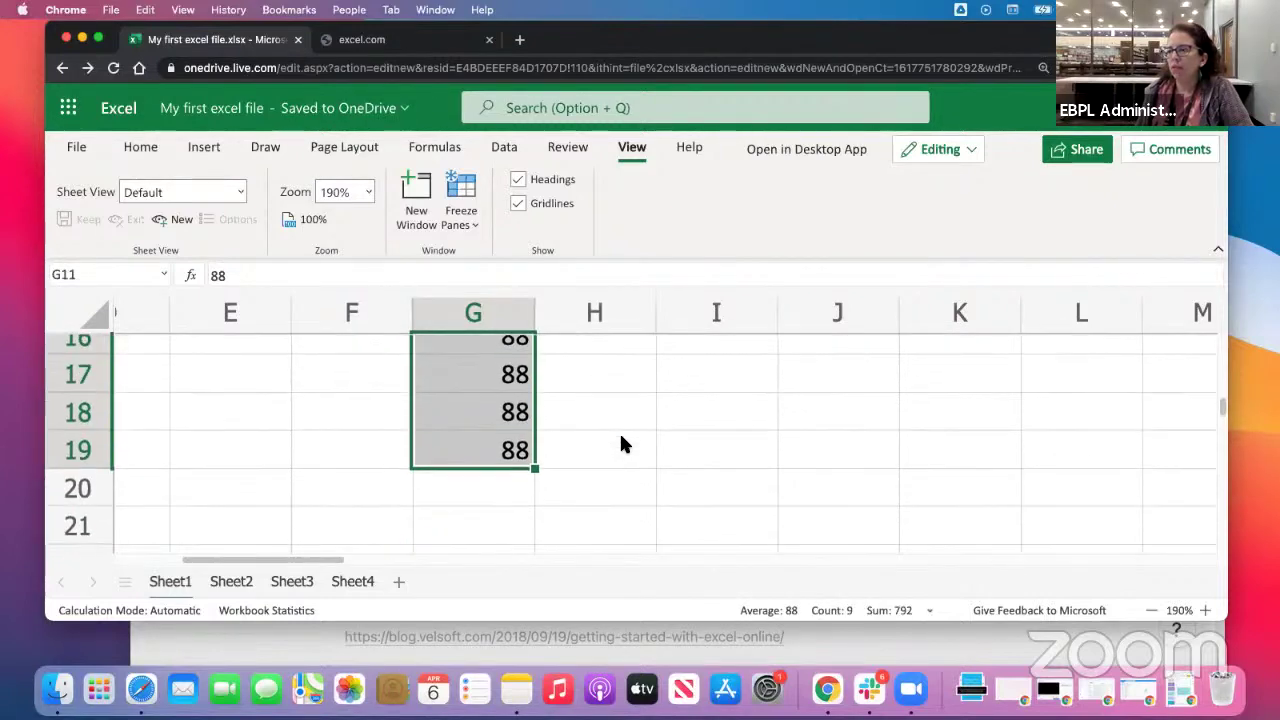
Enter 1 in cell H11 and 5 in cell H12.
left_click(596, 432)
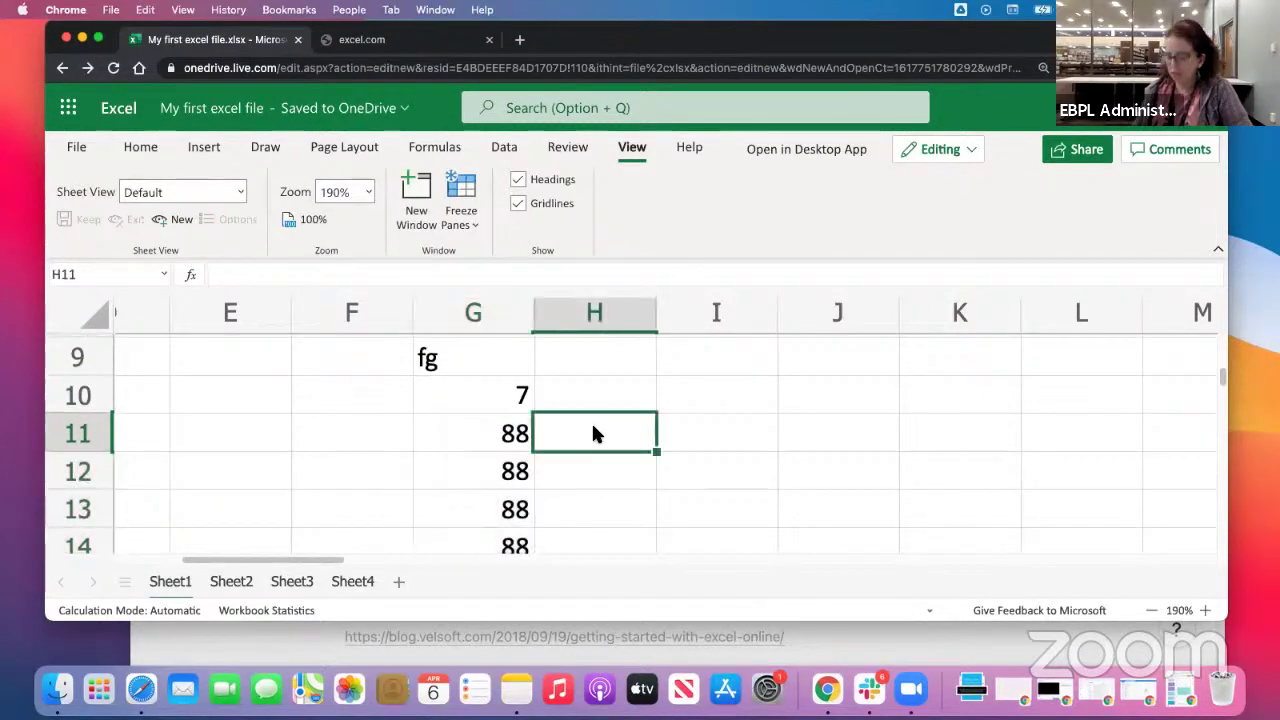
type("1")
key("Return")
type("2")
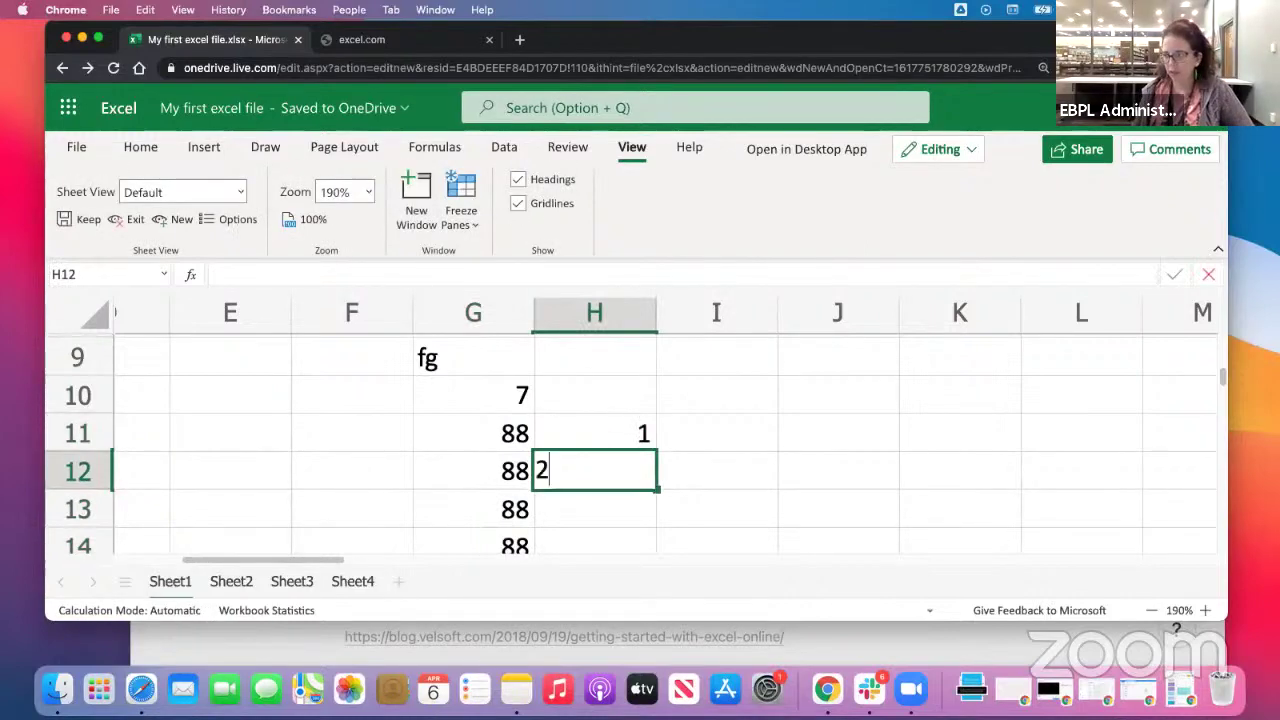
key("BackSpace")
type("5")
key("Return")
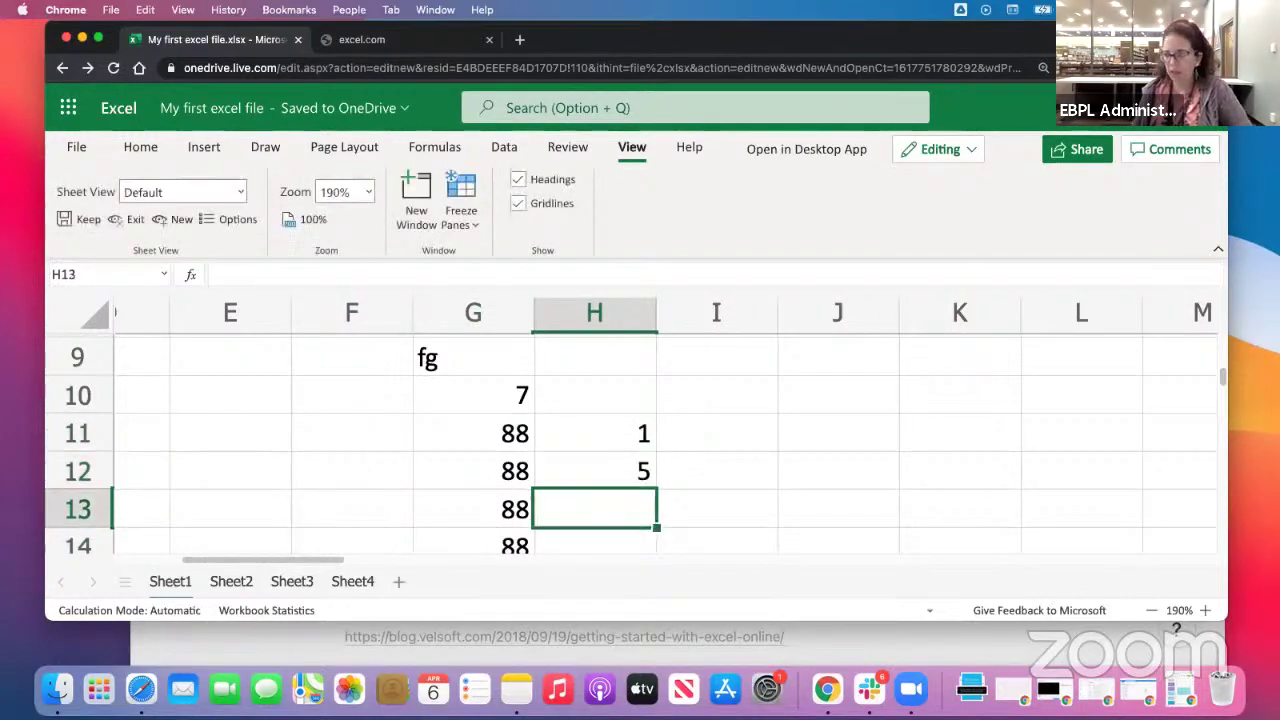
Extend the number pattern in H11:H12 down column H through row 27 with the fill handle.
left_click(620, 432)
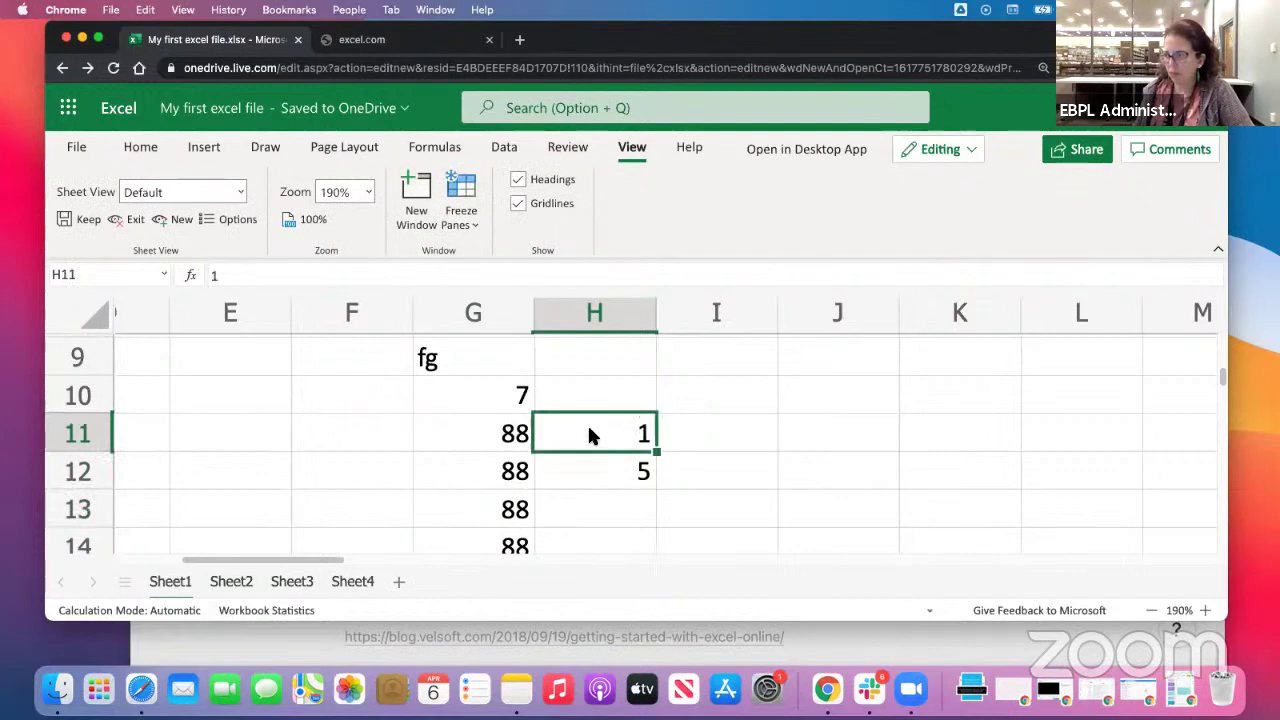
left_click(588, 462, "shift")
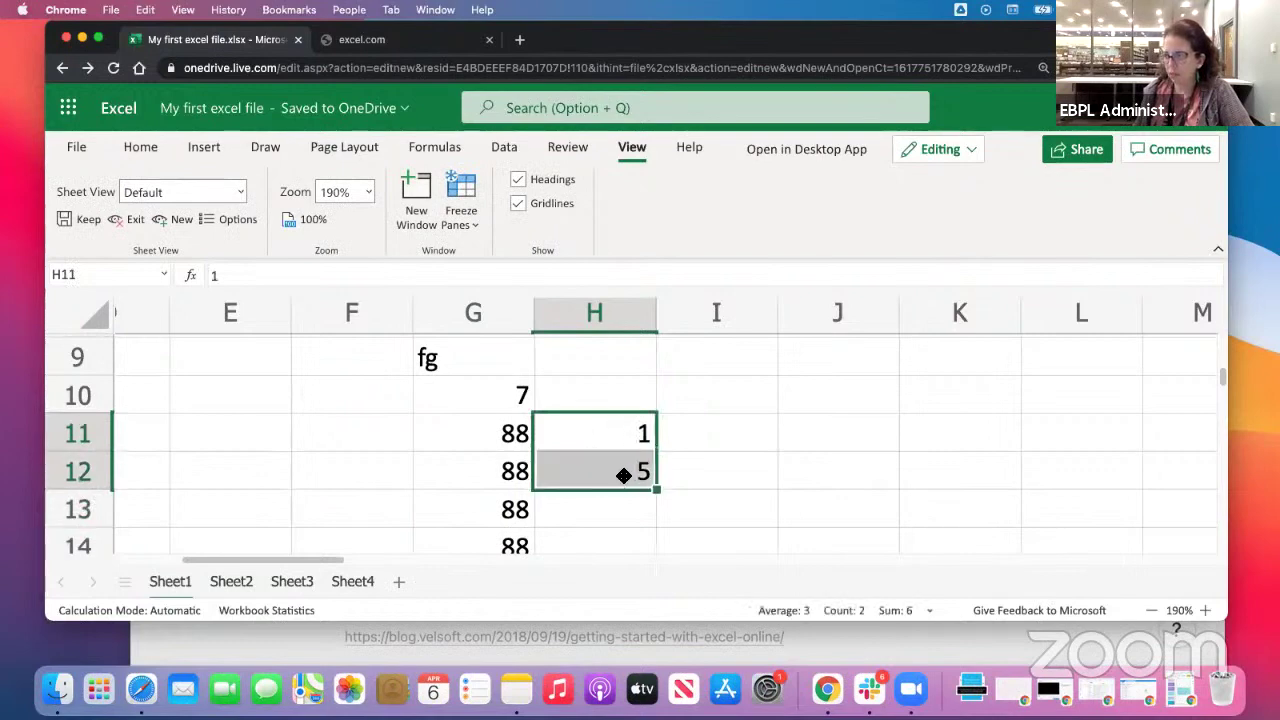
mouse_move(657, 492)
left_mouse_down()
mouse_move(637, 568)
mouse_move(648, 497)
left_mouse_up()
scroll(726, 466, "down", 2)
scroll(723, 453, "up", 6)
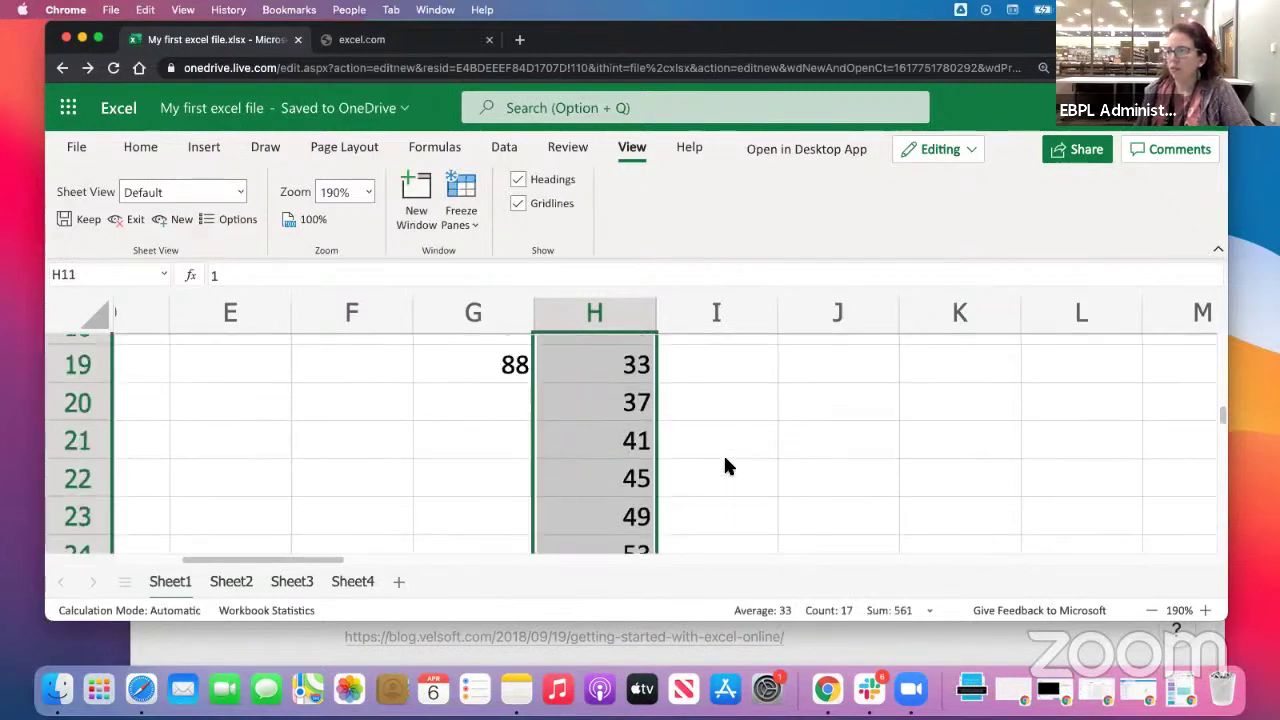
scroll(720, 445, "down", 1)
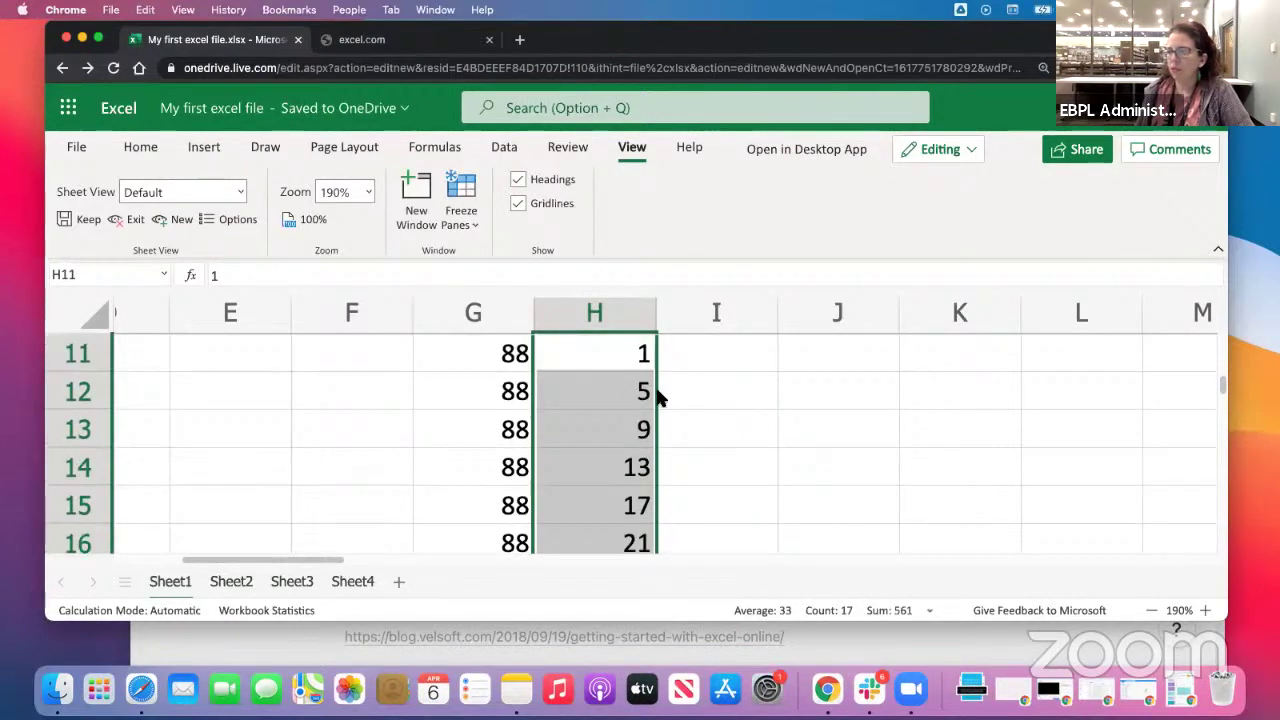
Enter 0 in cell I11 and 5 in cell I12.
left_click(705, 478)
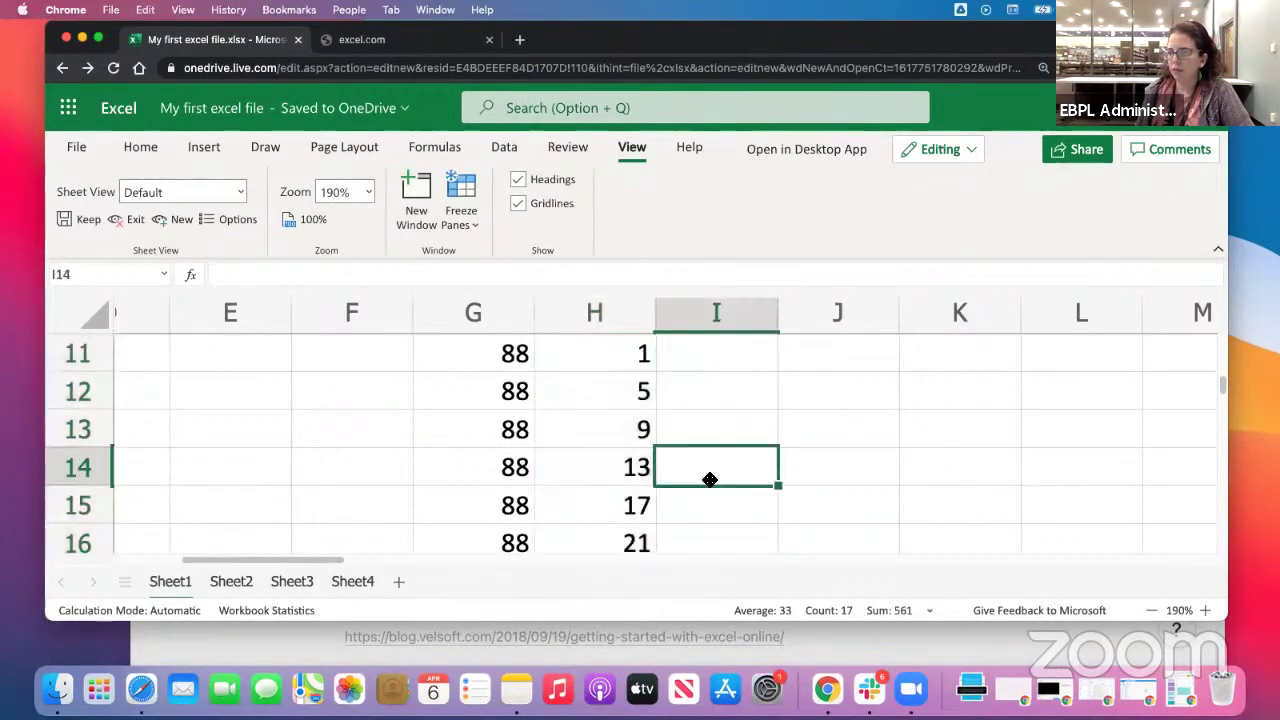
left_click(617, 347)
left_click(707, 360)
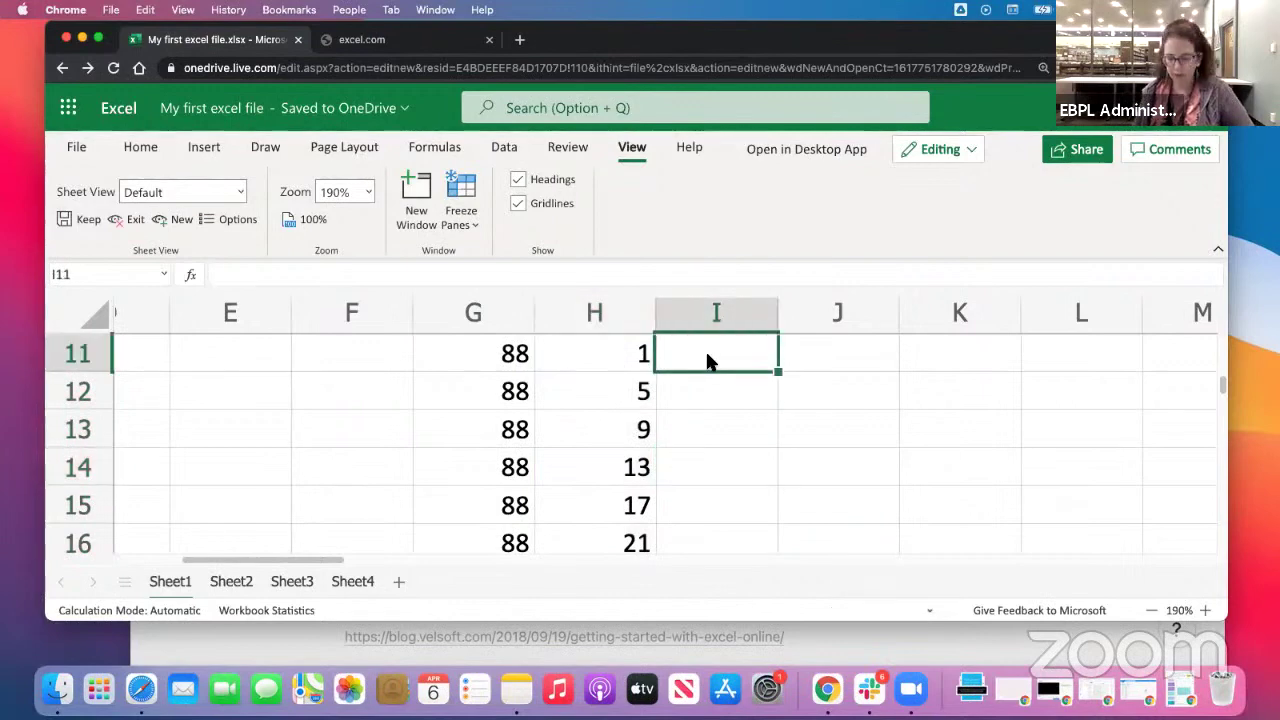
type("0")
key("Return")
type("5")
key("Return")
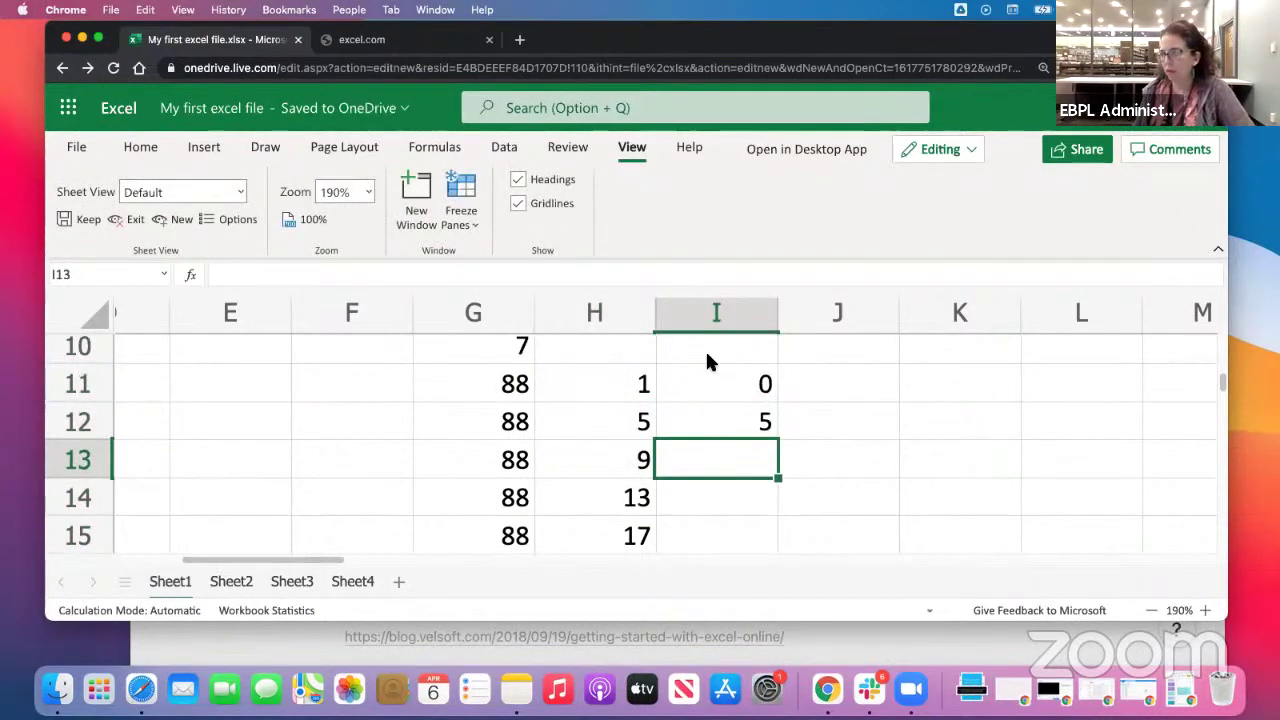
Extend the pattern in I11:I12 down column I through row 30 with the fill handle, and deselect it by selecting cell H7.
left_click_drag(719, 376, 765, 543)
scroll(847, 481, "down", 3)
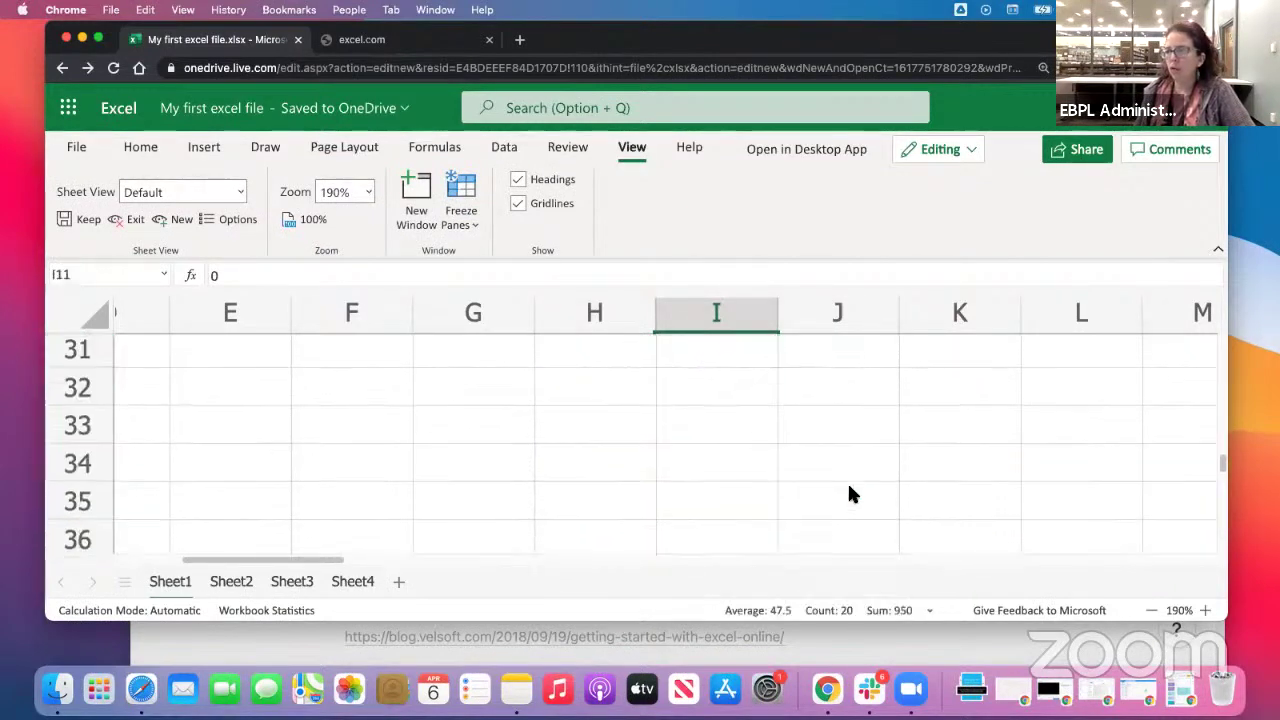
scroll(847, 481, "up", 7)
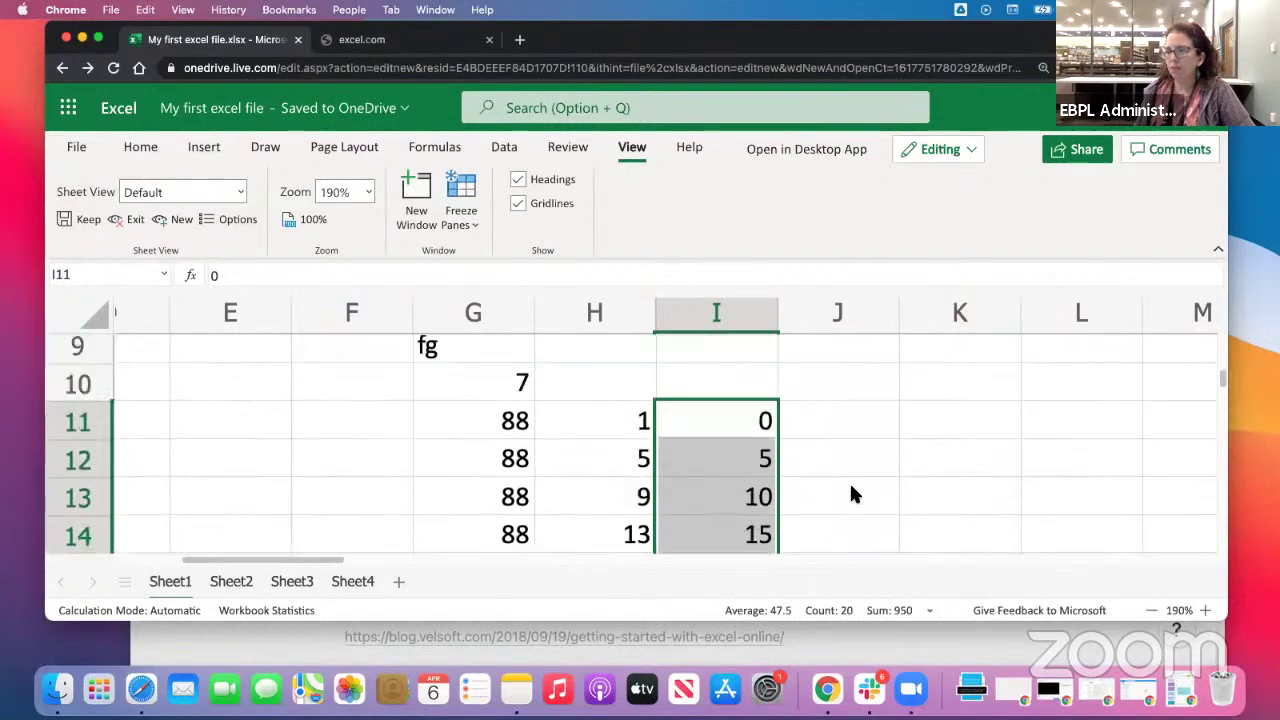
scroll(849, 495, "up", 2)
scroll(849, 495, "down", 3)
scroll(849, 495, "up", 4)
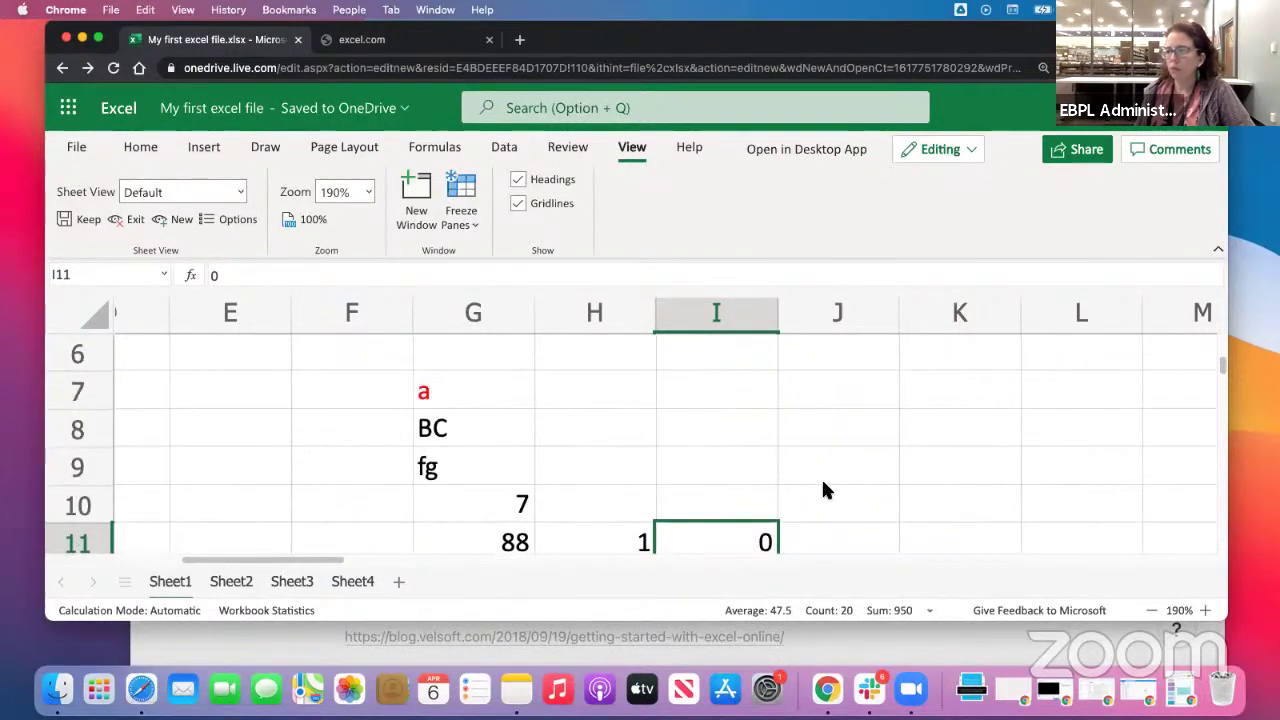
left_click(540, 390)
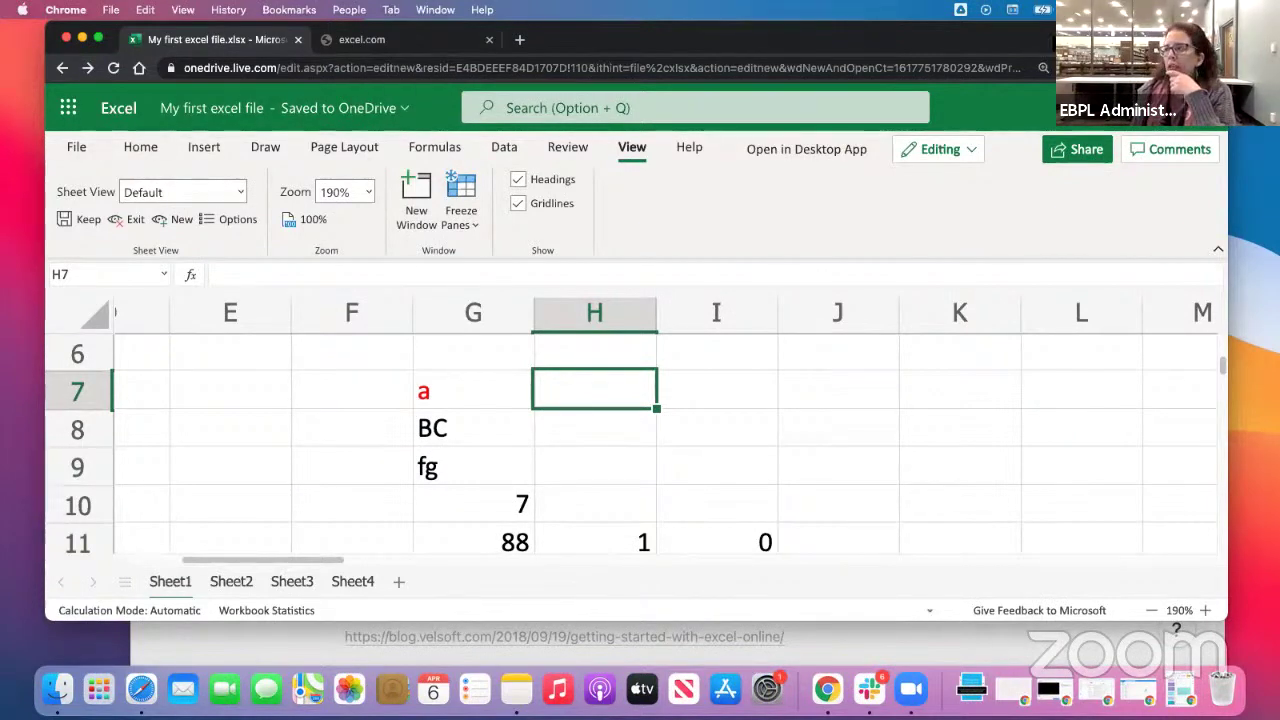
Switch to the Excel Online #1 class page in Notion and review the notes from the Excel Overview to the Resources section.
left_click_drag(1027, 32, 1000, 181)
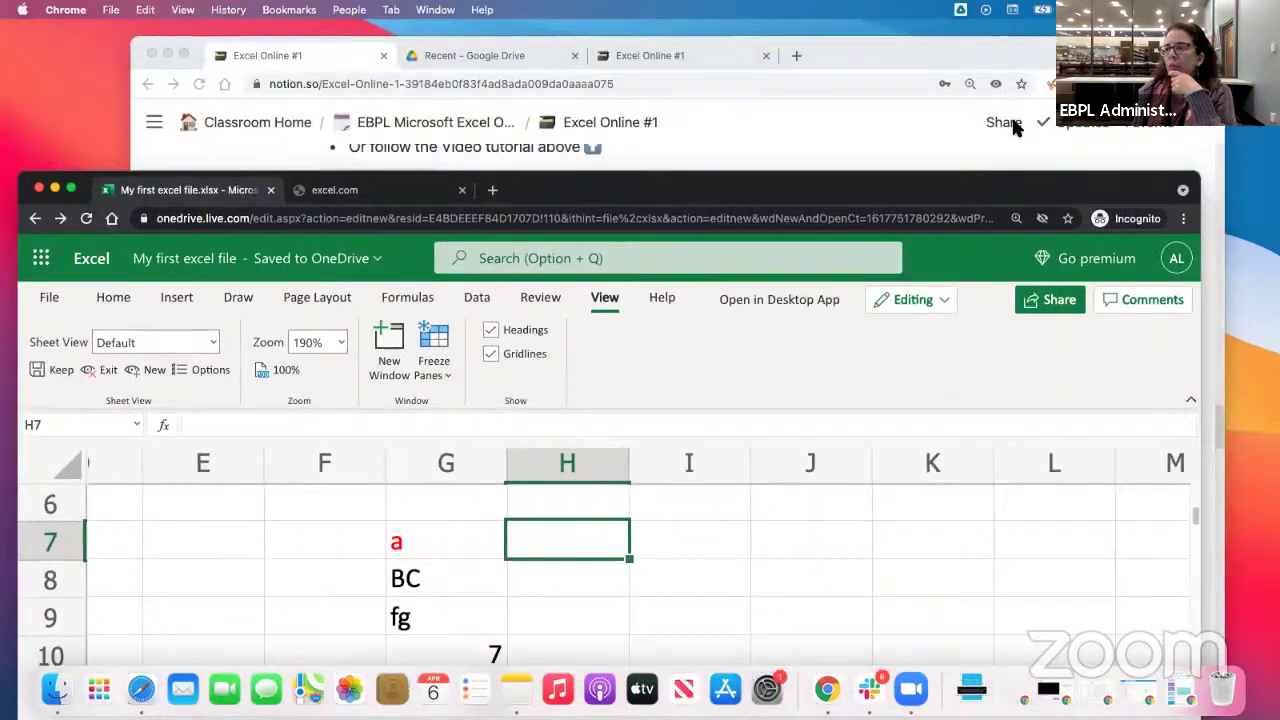
left_click_drag(1013, 125, 1015, 90)
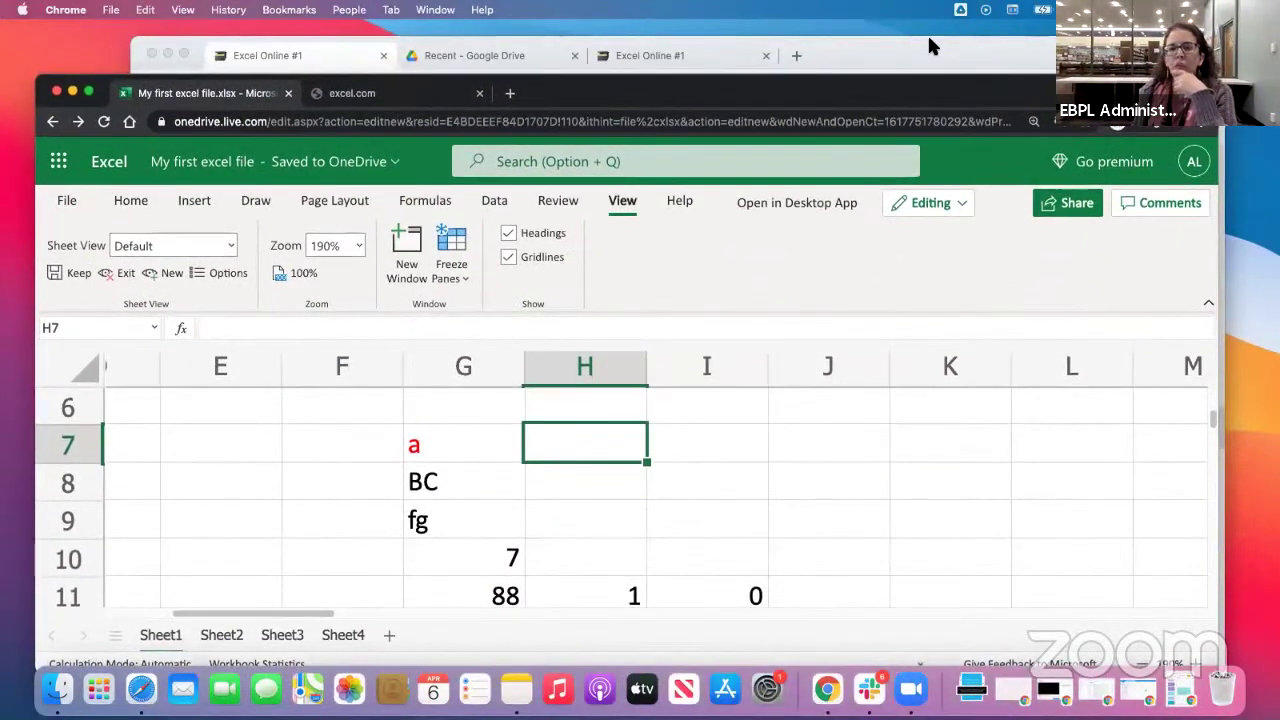
left_click_drag(927, 38, 943, 38)
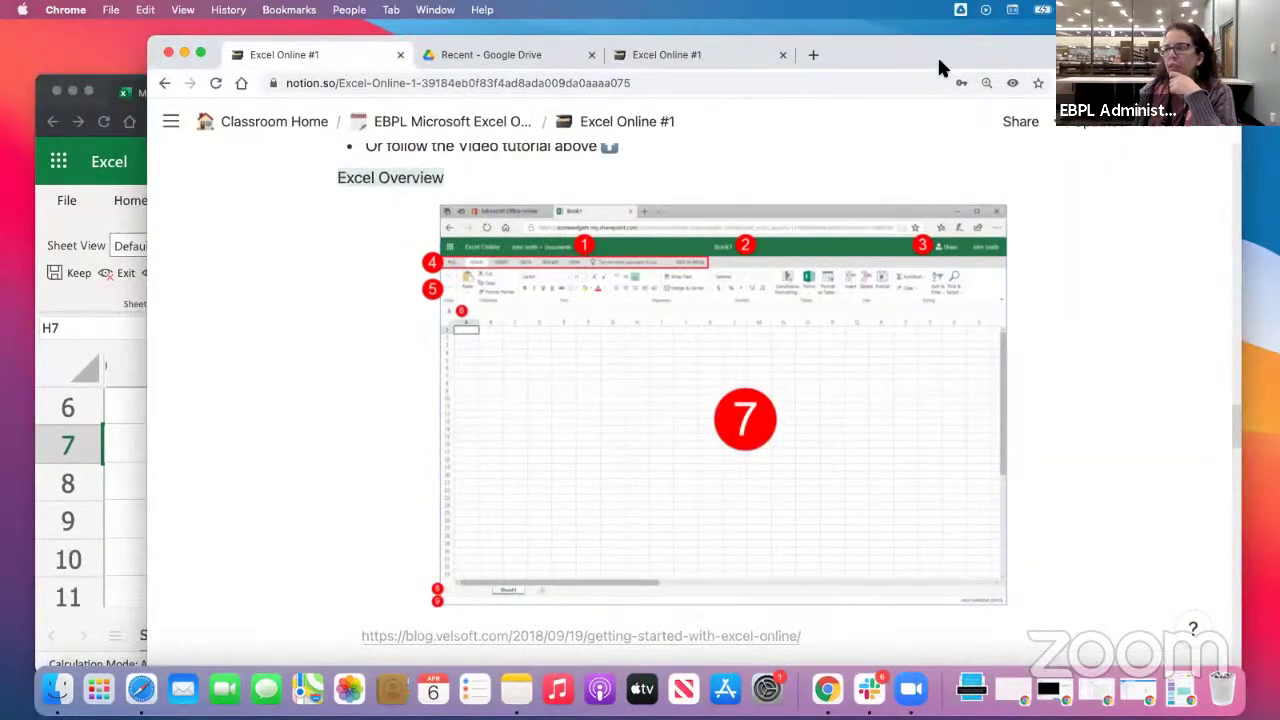
scroll(1060, 263, "down", 2)
scroll(1074, 268, "down", 10)
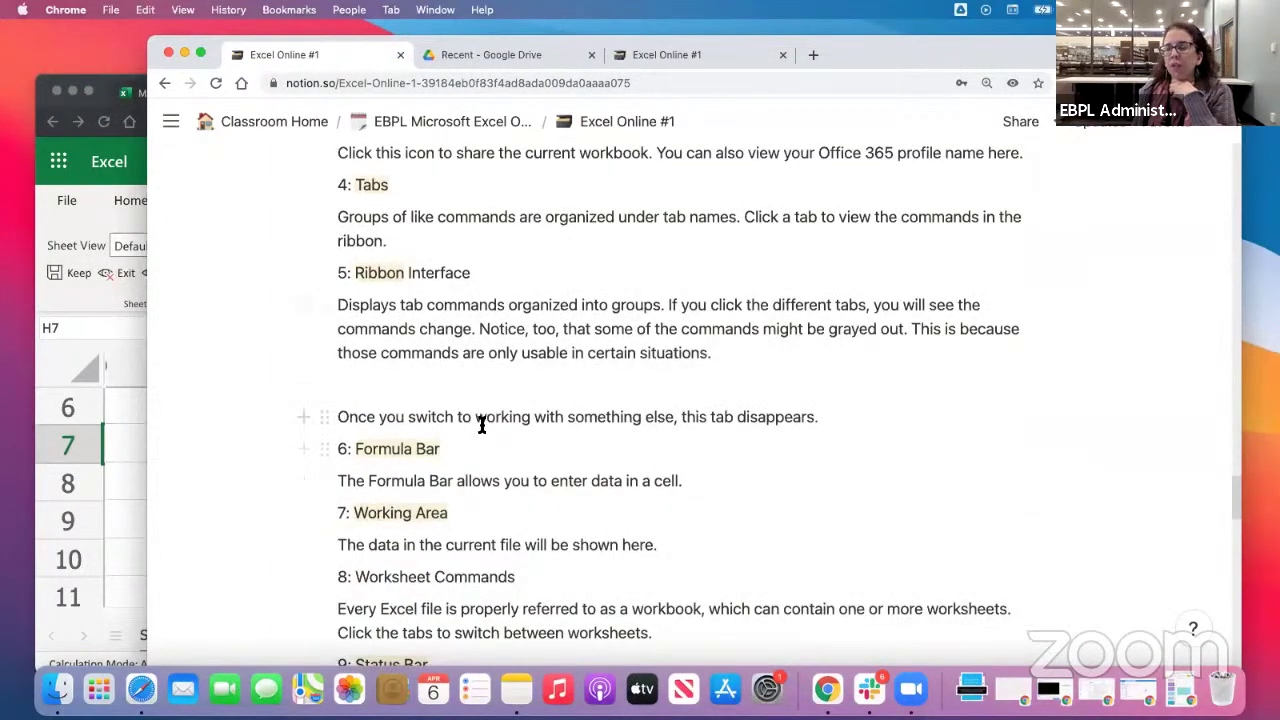
scroll(563, 423, "down", 5)
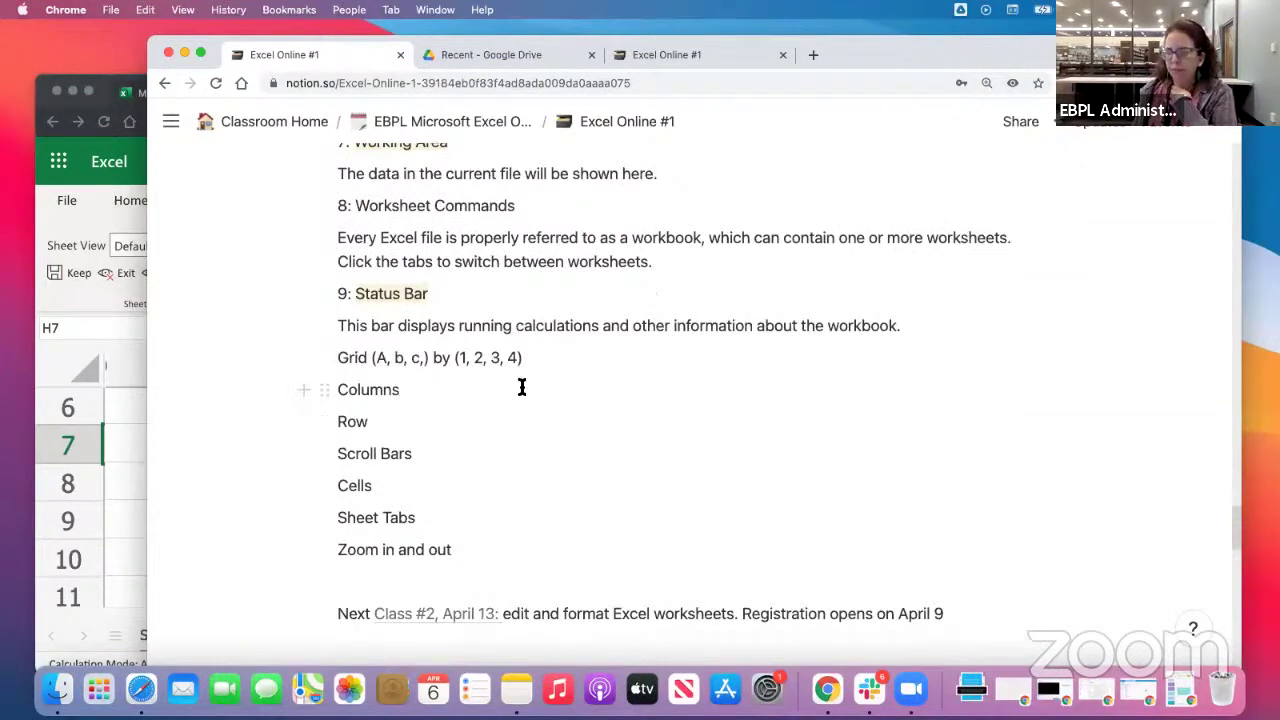
scroll(521, 390, "down", 5)
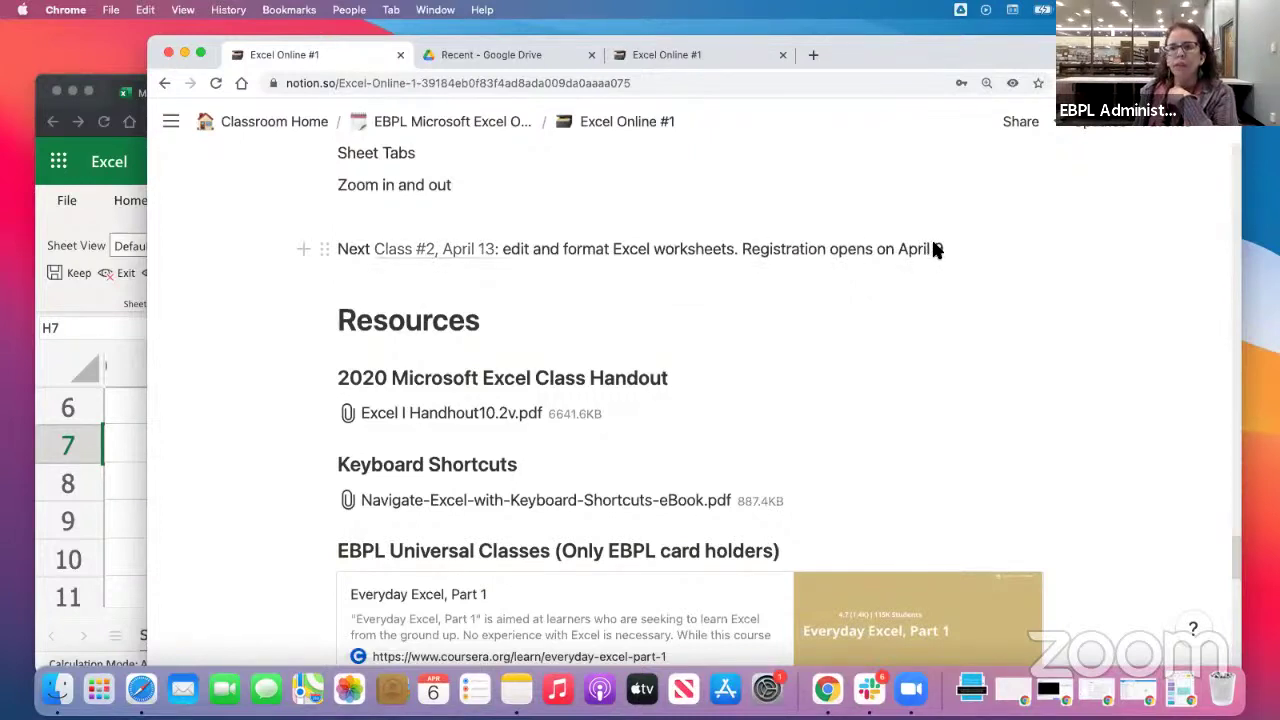
type("9")
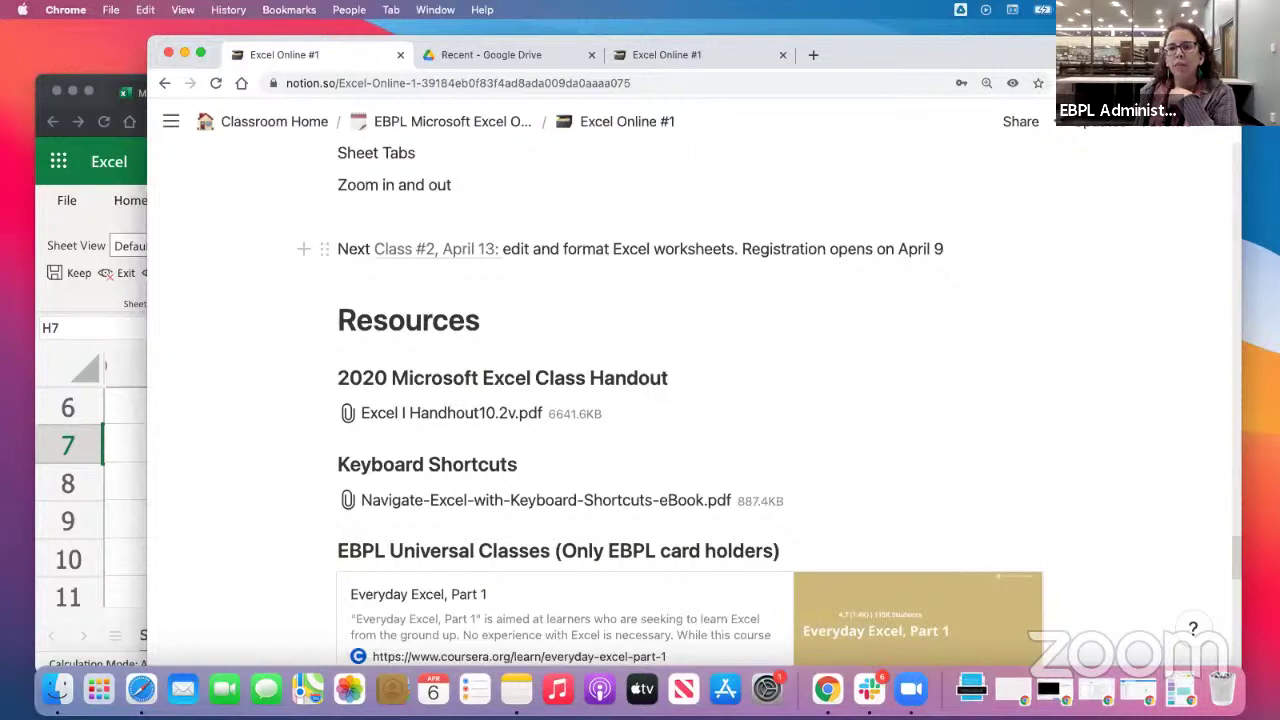